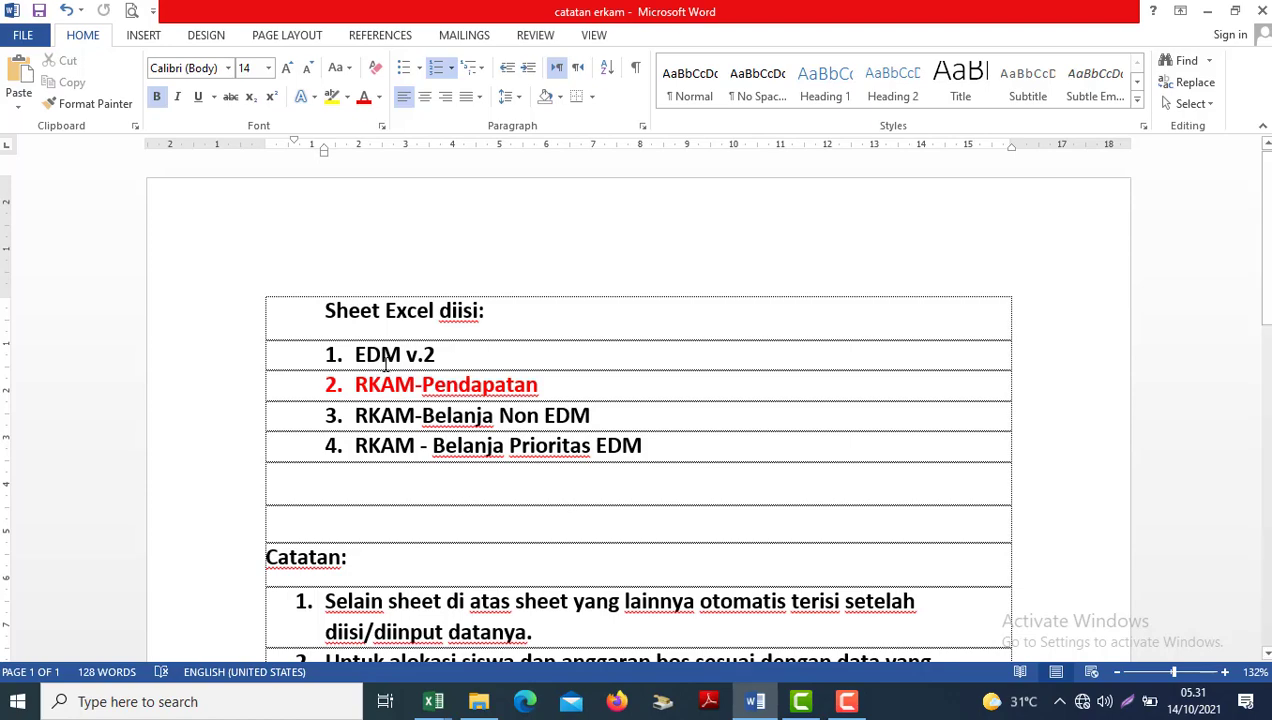
Read the list of Excel sheets to fill in and the numbered notes under Catatan in the document.
click(537, 628)
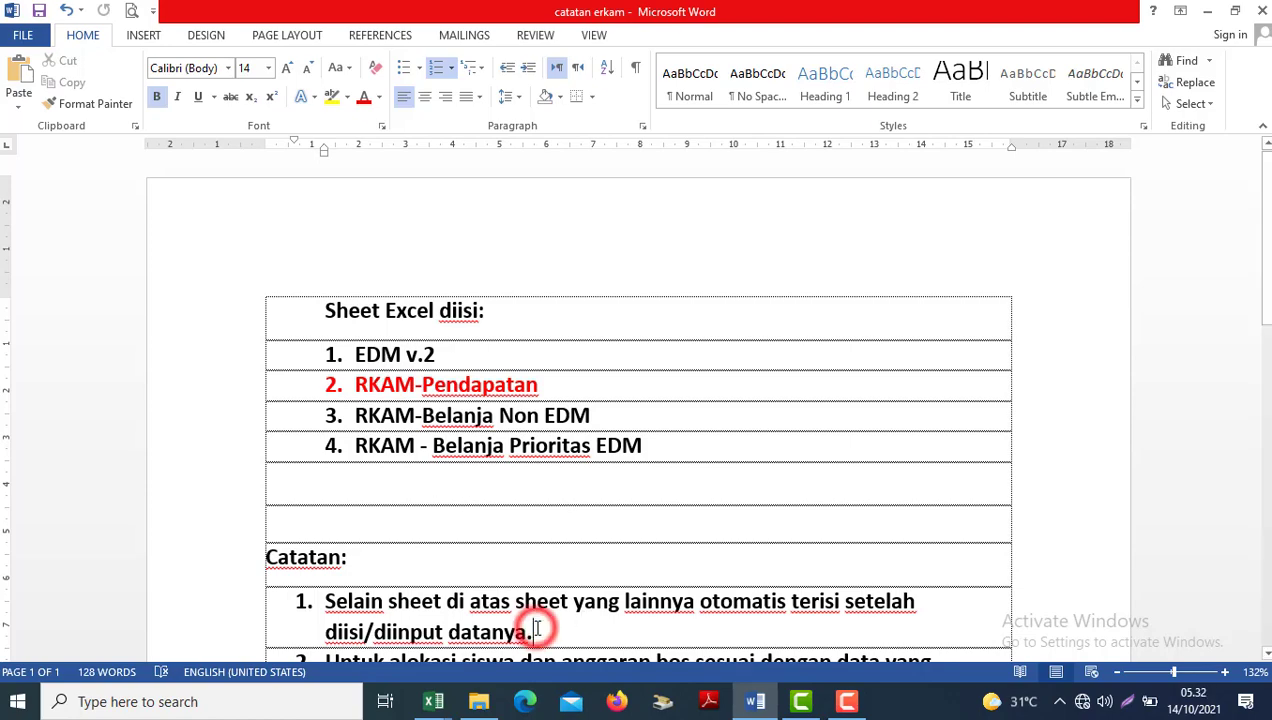
scroll(537, 628, down, 3)
scroll(537, 628, down, 2)
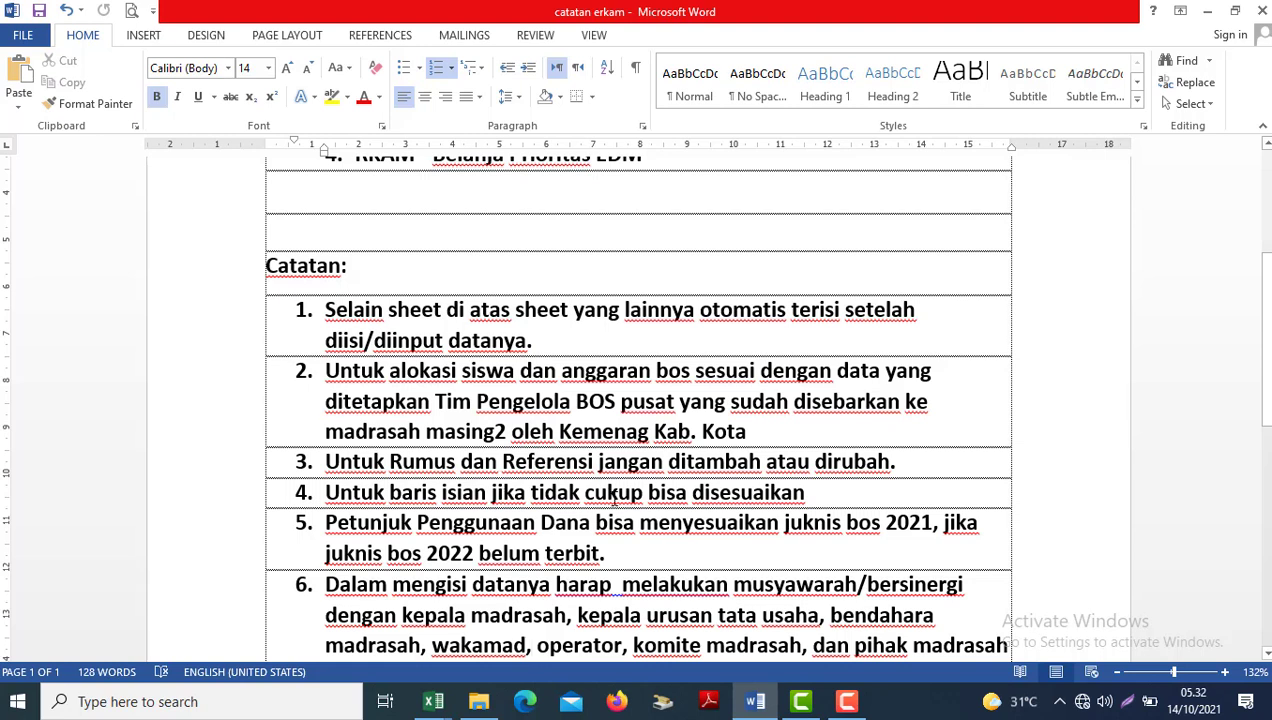
click(809, 492)
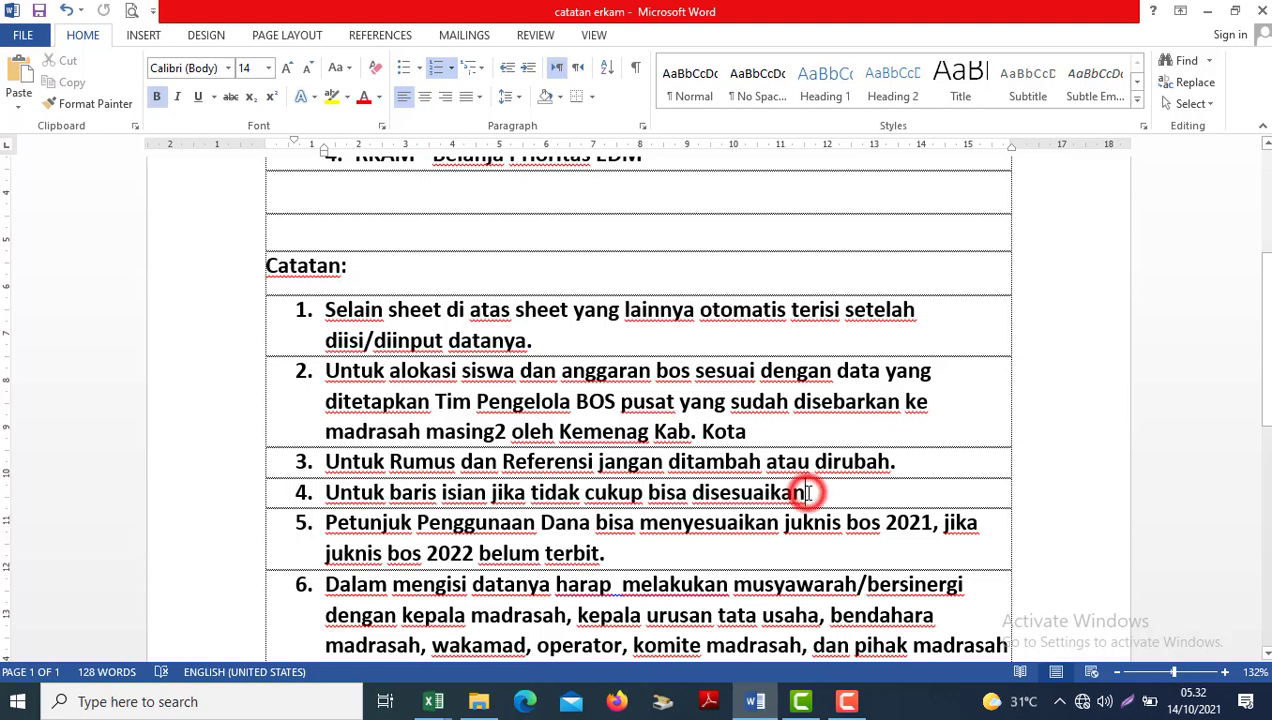
key(Down)
key(Down)
key(Down)
key(Down)
key(Down)
key(Down)
key(Down)
key(Down)
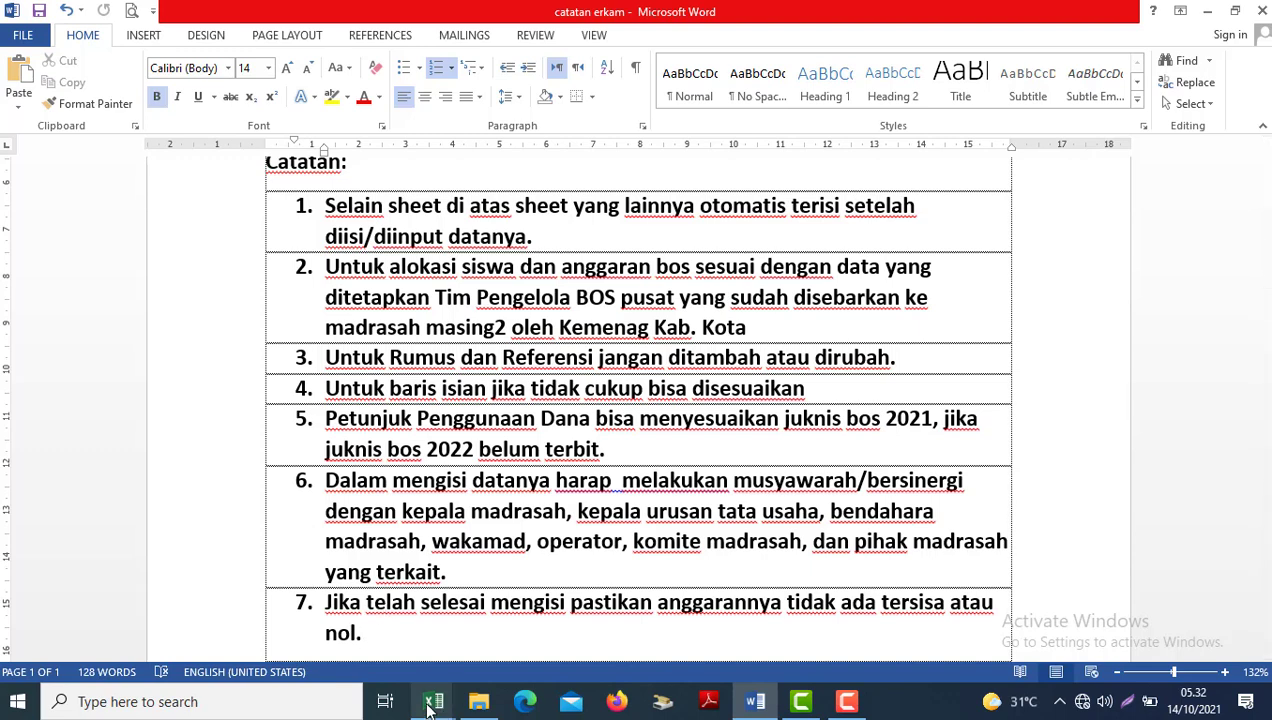
Switch to the EDM-erkam Excel workbook and look across the II.A.7 Pengembangan Standar Pembiayaan row on the APBM sheet.
mouse_move(430, 698)
click(305, 629)
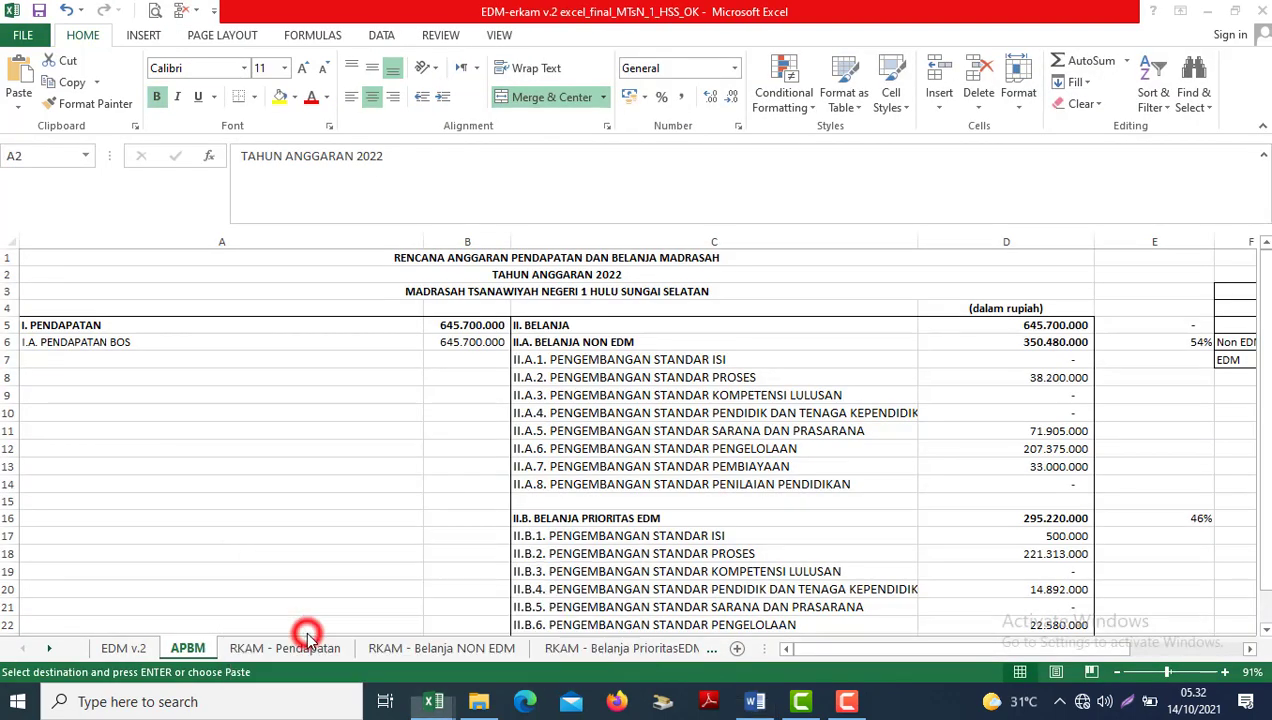
click(558, 466)
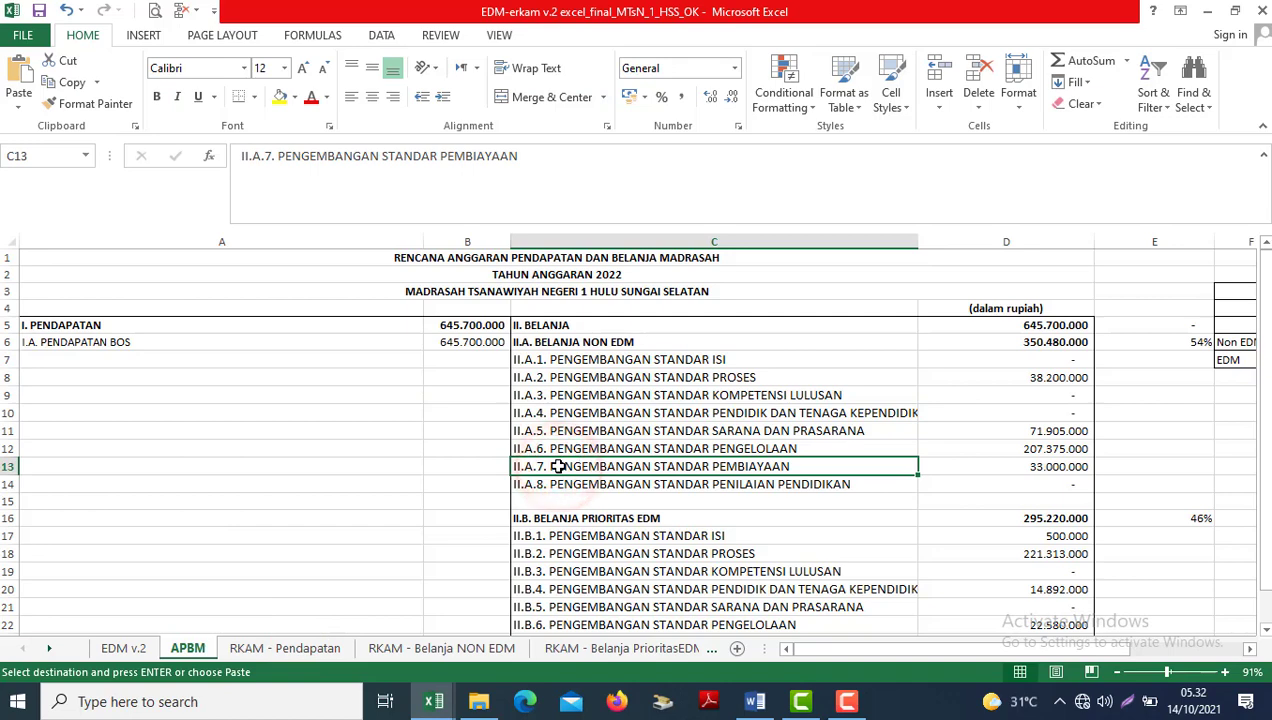
key(Right)
key(Right)
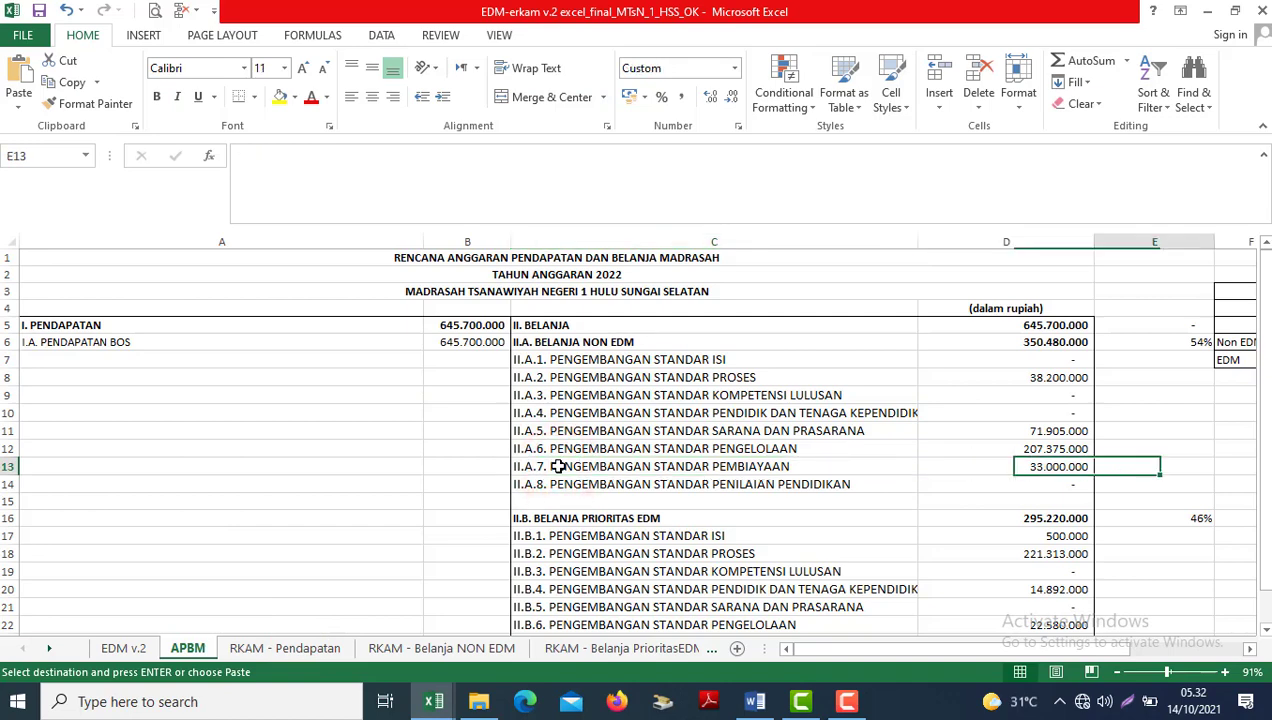
key(Right)
key(Left)
key(Left)
key(Left)
key(Left)
key(Left)
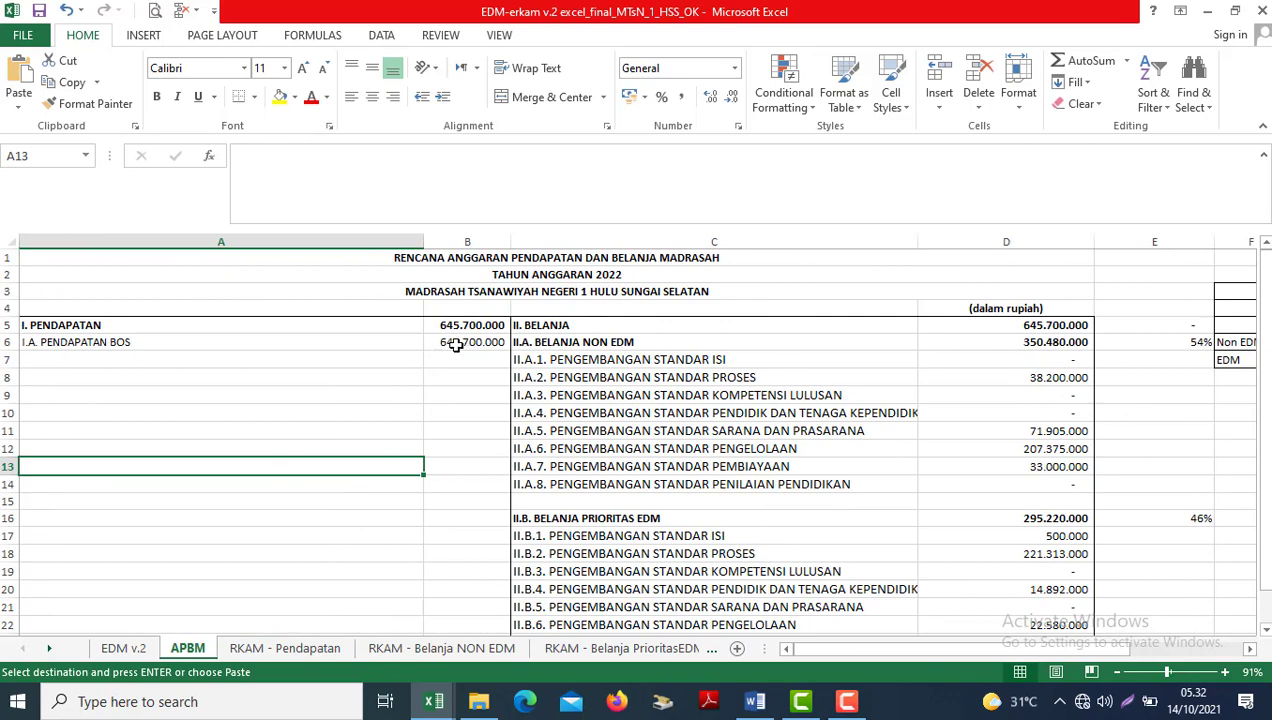
Check the Pendapatan BOS amount in B6 and the income-minus-spending formula in E5 of the APBM sheet.
click(455, 344)
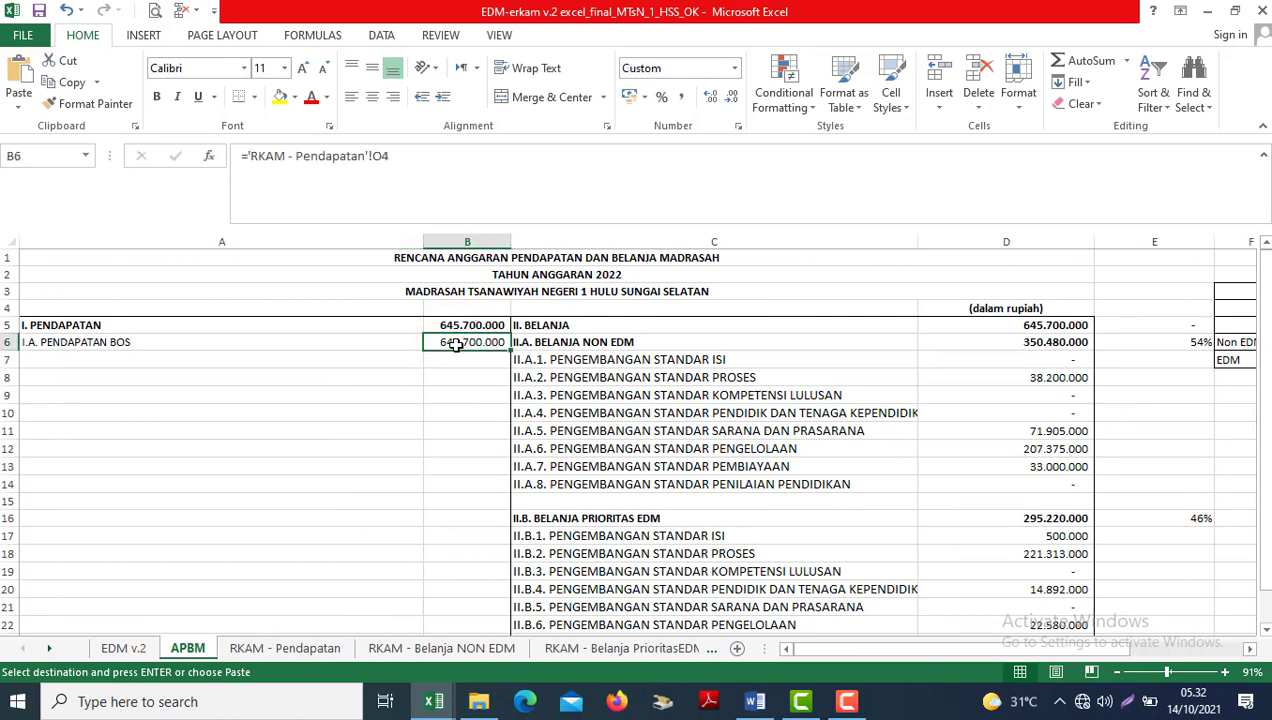
key(Right)
key(Right)
key(Right)
key(Right)
key(Right)
key(Left)
key(Left)
key(Up)
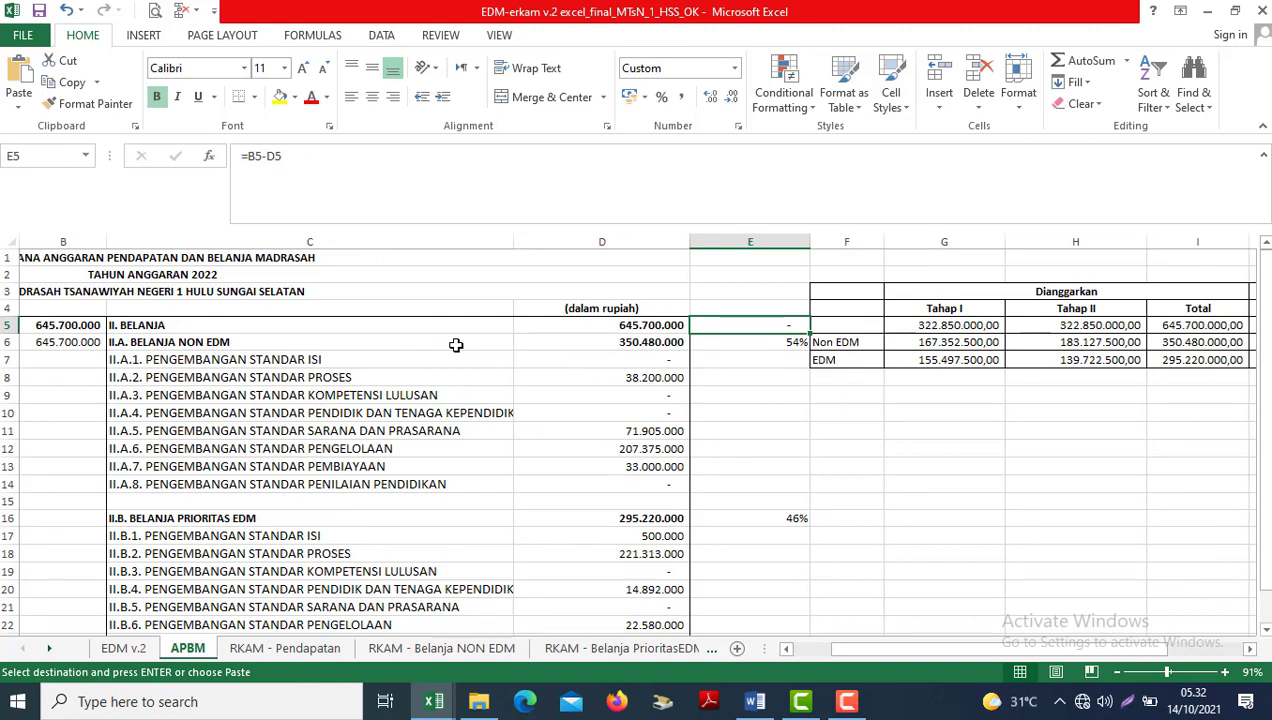
Examine the Dianggarkan amounts and the Belum Dianggarkan remainders for Tahap I and Tahap II in row 5.
key(Right)
key(Right)
key(Right)
key(Right)
key(Right)
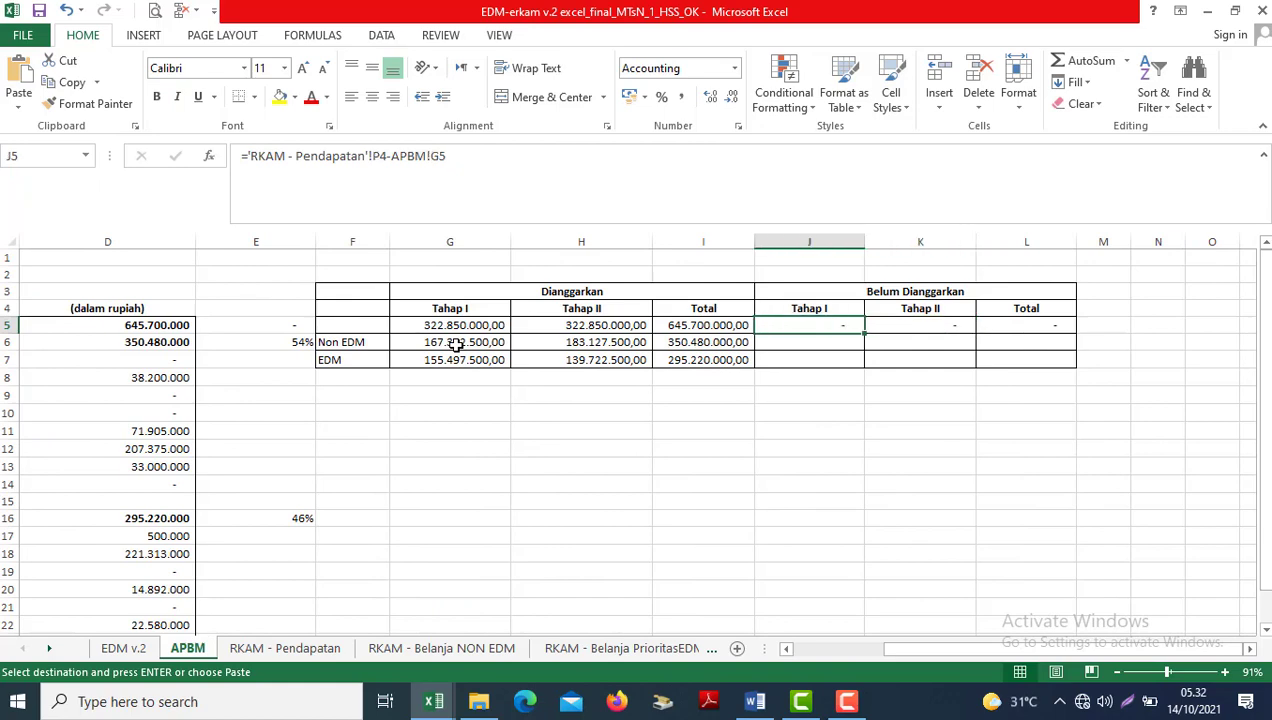
key(Right)
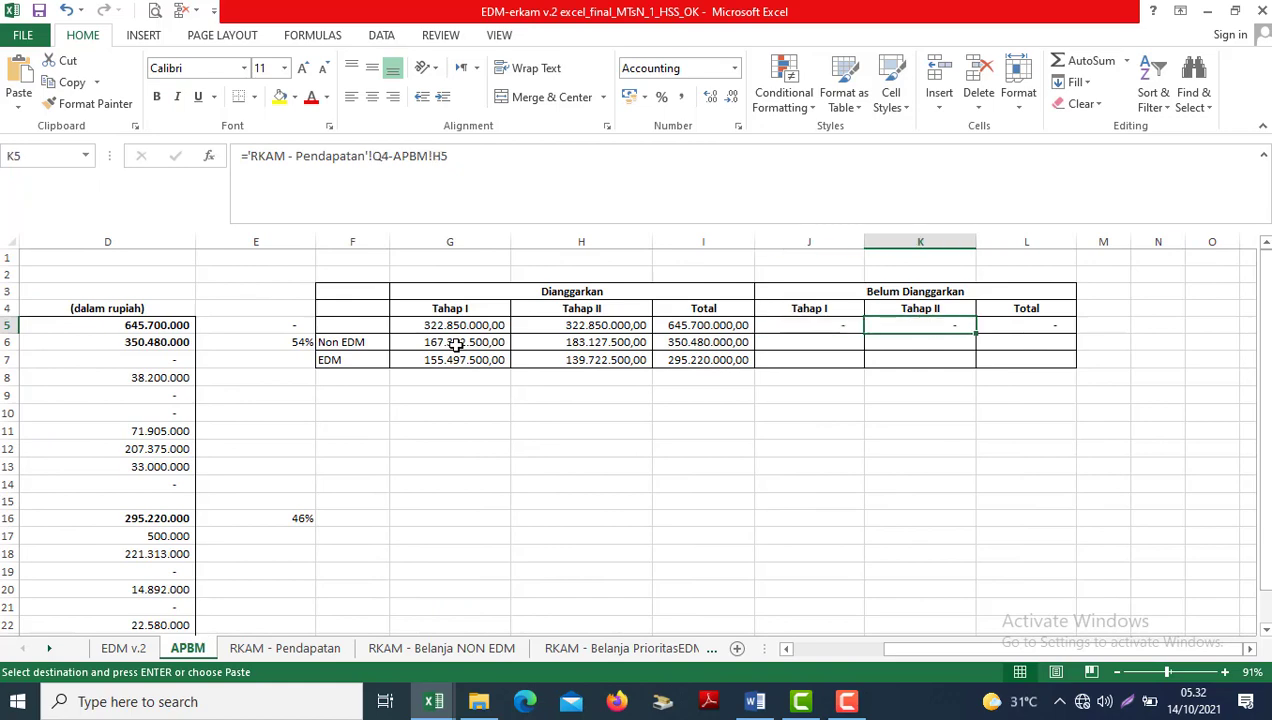
Zoom the APBM sheet to 96% and return to column A in row 7.
click(1172, 678)
click(897, 349)
key(Left)
key(Left)
key(Left)
key(Left)
key(Left)
key(Left)
key(Left)
key(Left)
key(Left)
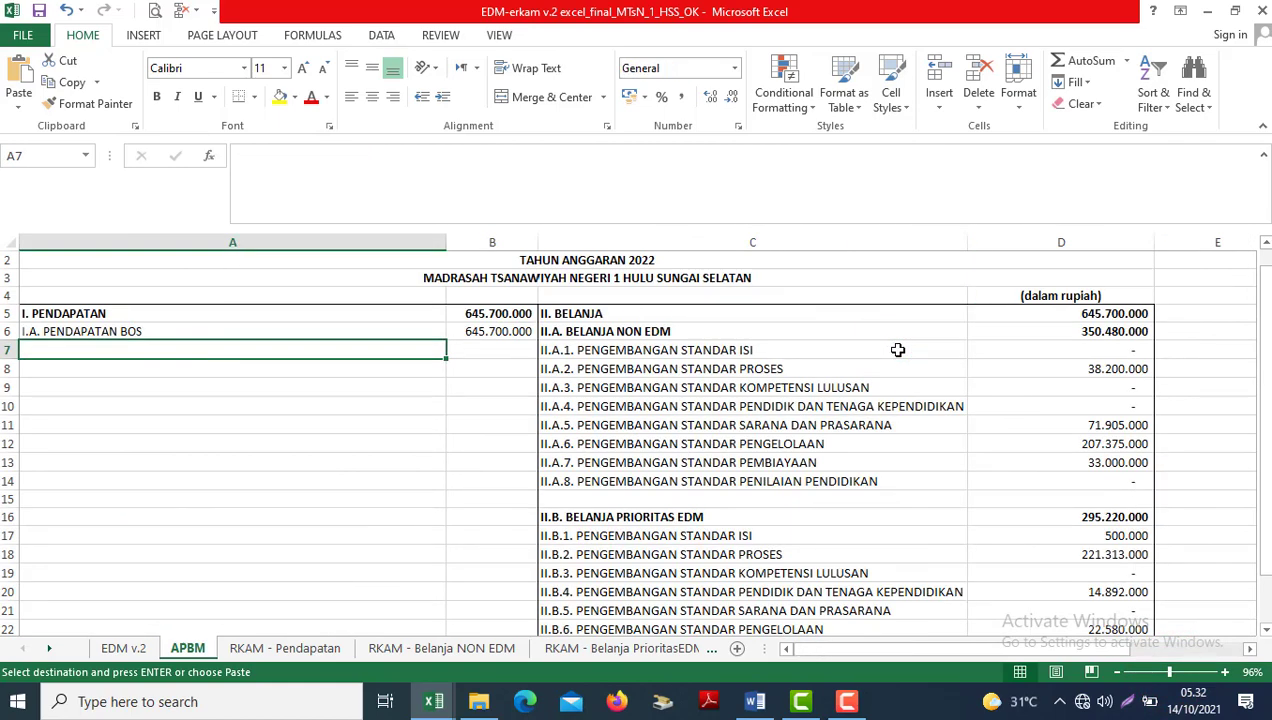
Review the spending categories in column C from II.B.2 up to II.A.5, and look across row 11 to column F.
click(697, 554)
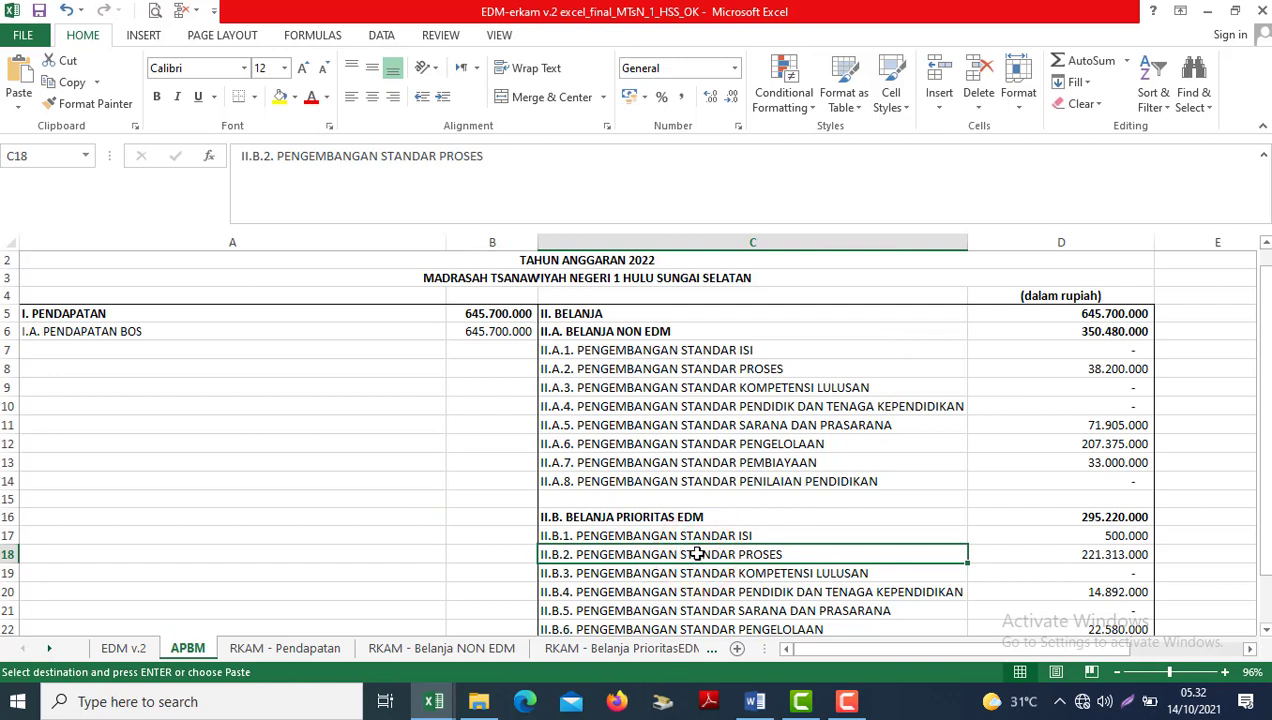
key(Up)
key(Up)
key(Up)
key(Up)
key(Up)
key(Up)
key(Up)
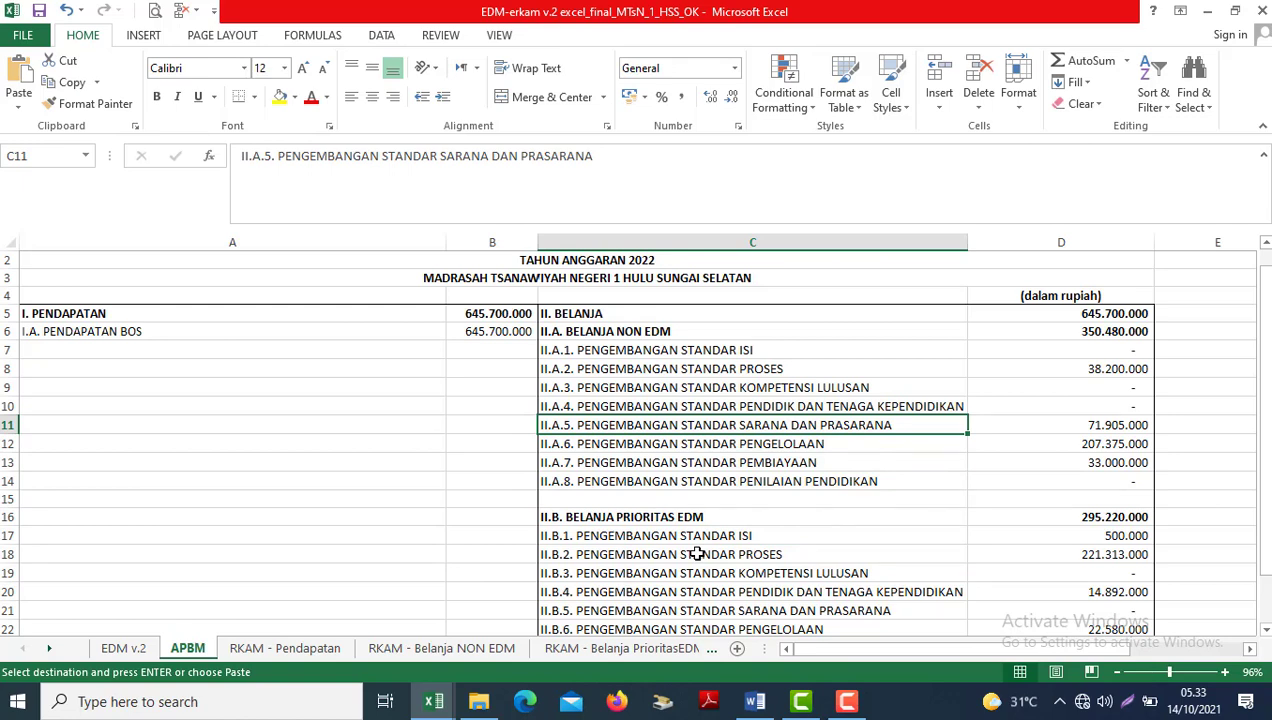
key(Right)
key(Right)
key(Right)
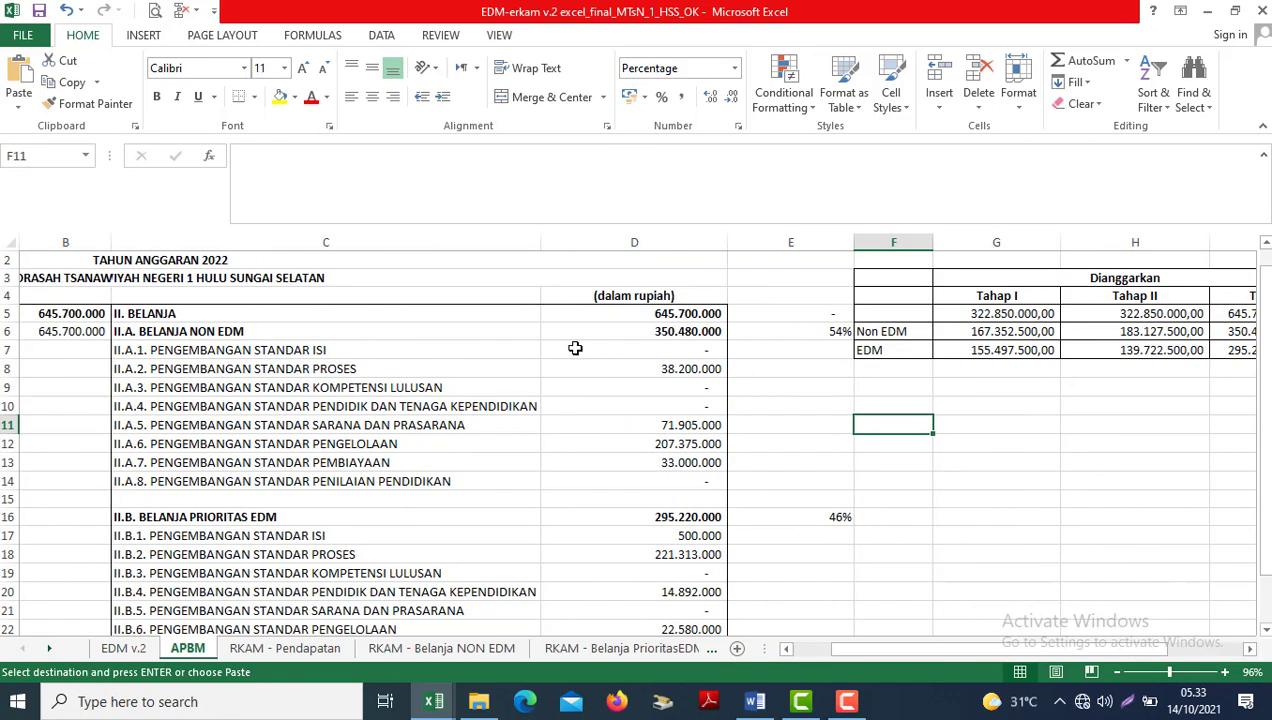
Inspect the Belanja Non EDM categories II.A.1 to II.A.3 and their linked amounts in column D.
click(222, 370)
key(Up)
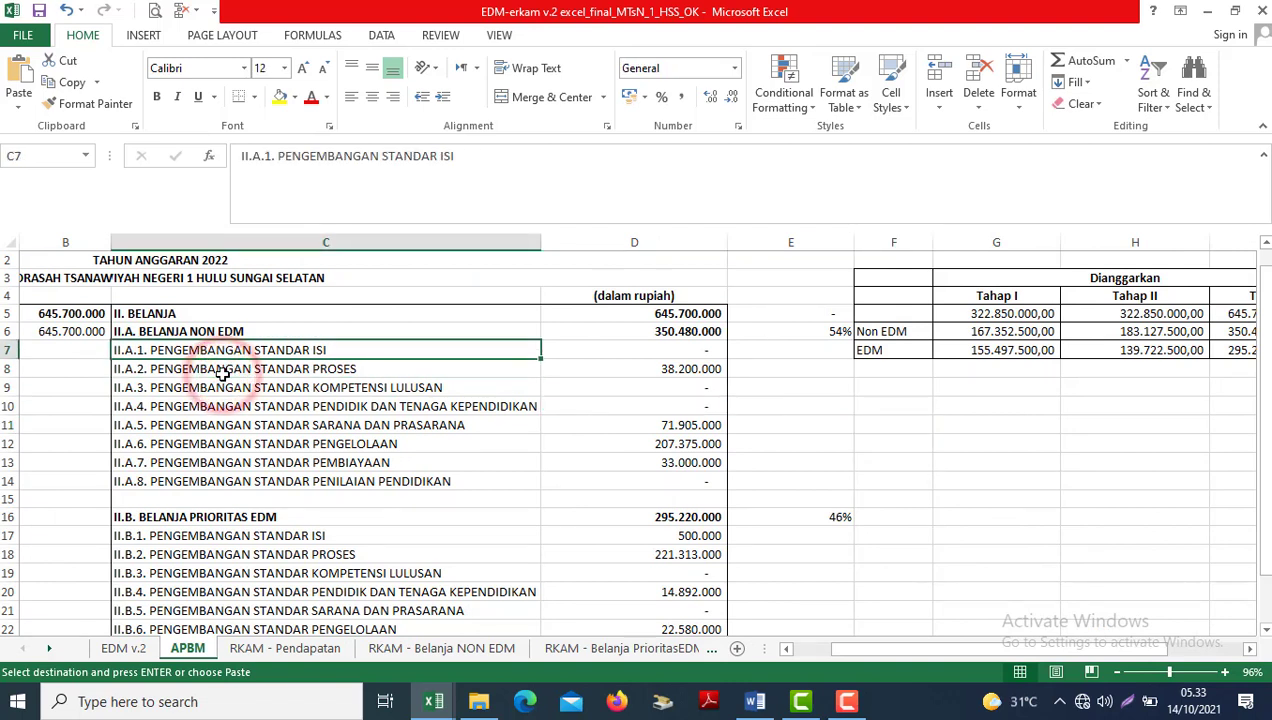
key(Down)
key(Down)
key(Right)
key(Right)
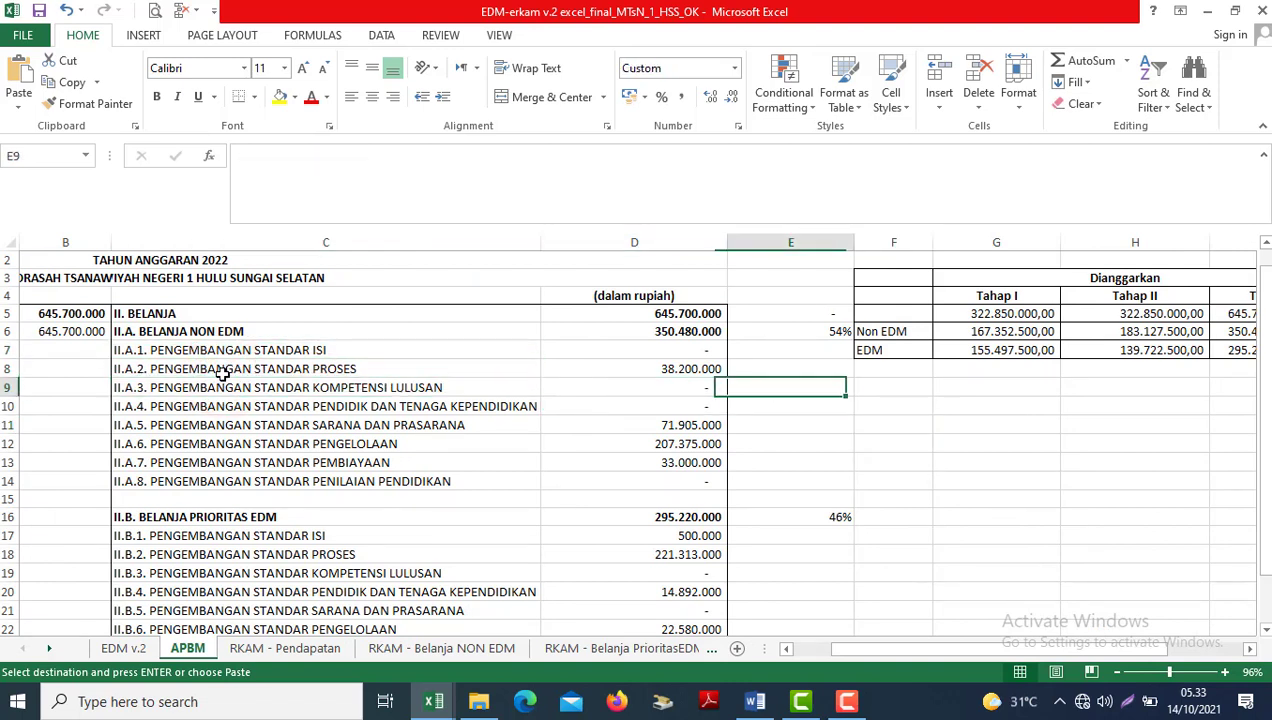
key(Left)
key(Up)
key(Up)
key(Up)
key(Down)
key(Down)
key(Down)
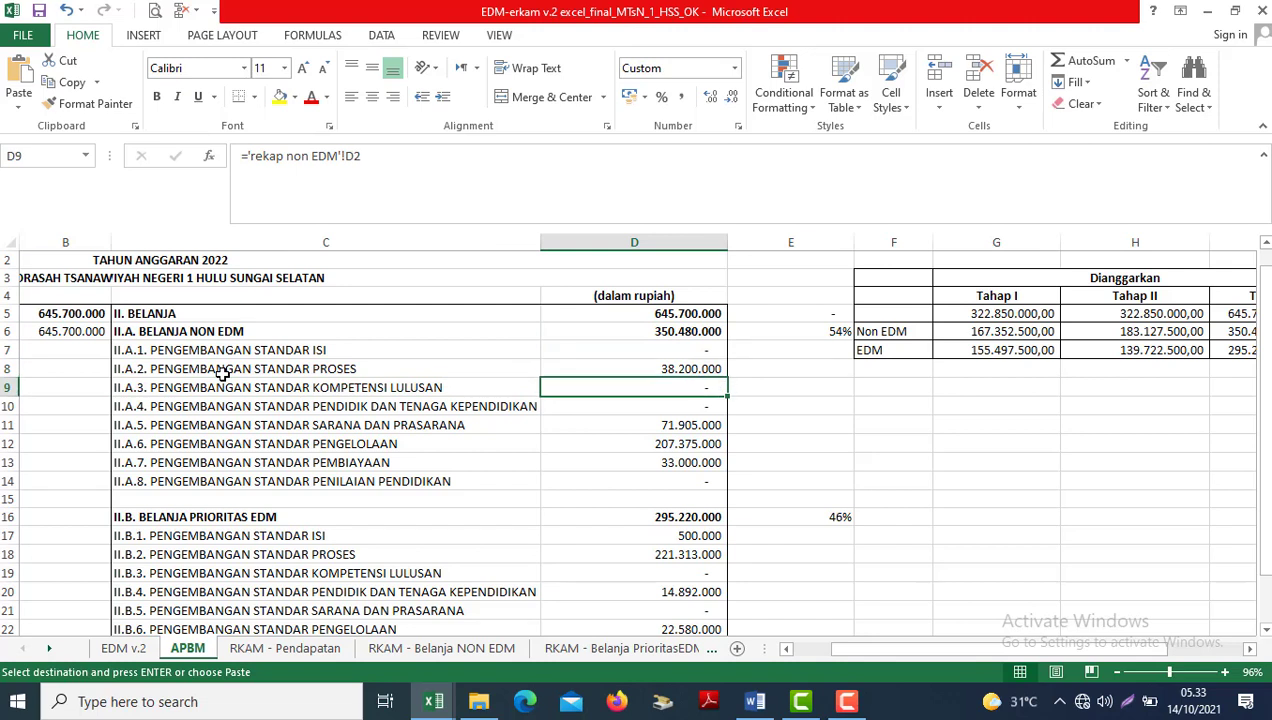
Check the formula for the Belanja Non EDM share of total spending in E6.
key(Up)
key(Up)
key(Up)
key(Up)
key(Right)
key(Down)
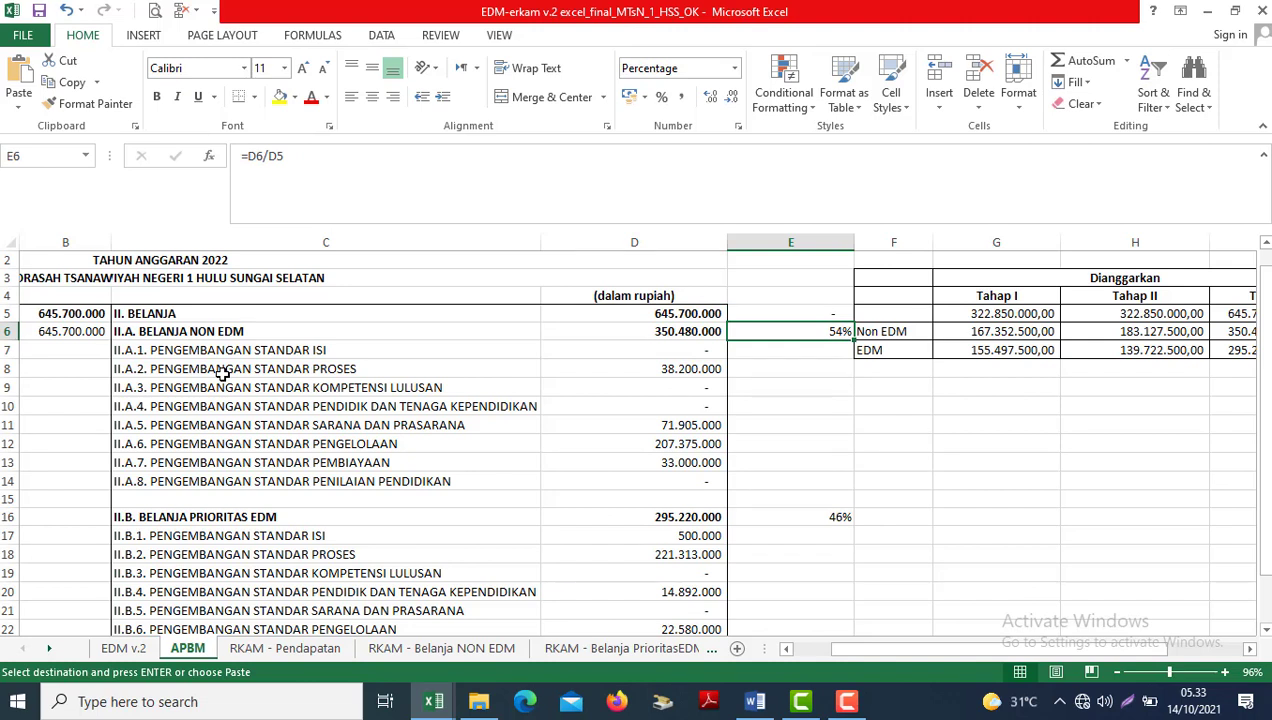
Check the Belanja Prioritas EDM share in E16, and return to the II.A.7 category in column C.
key(Down)
key(Down)
key(Down)
key(Down)
key(Down)
key(Down)
key(Down)
key(Down)
key(Down)
key(Down)
key(Down)
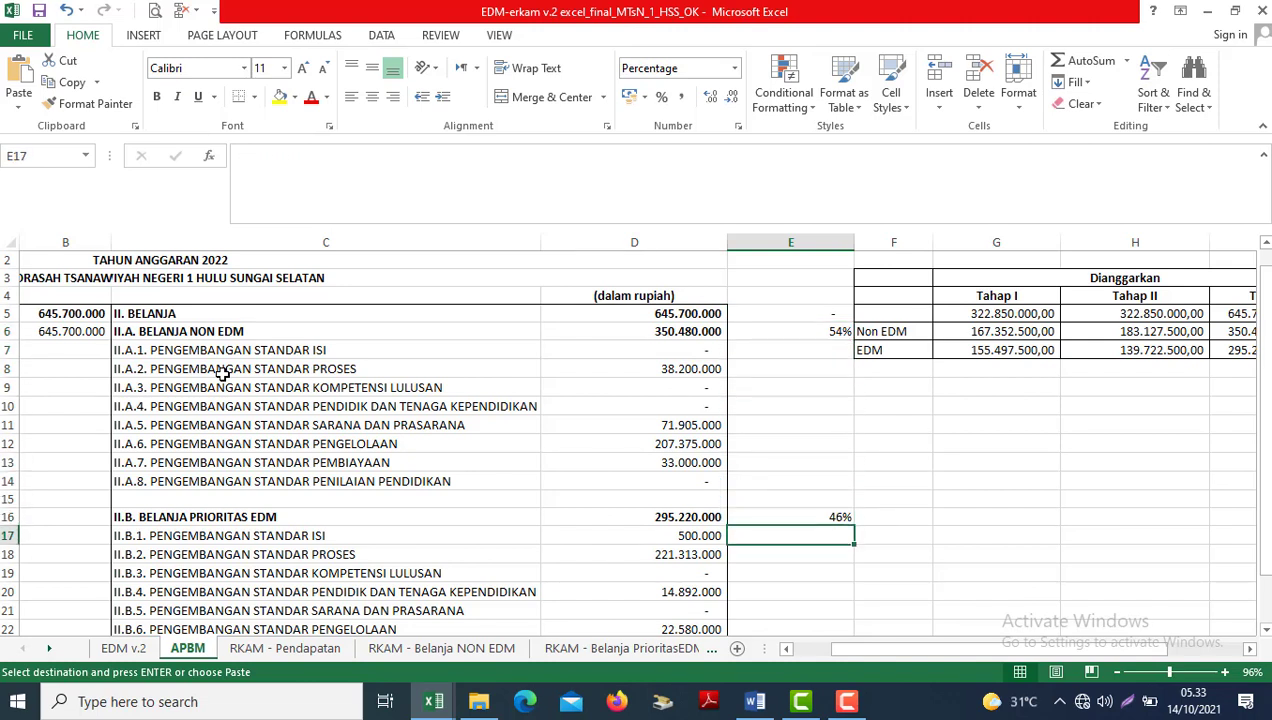
key(Up)
key(Left)
key(Left)
key(Up)
key(Up)
key(Up)
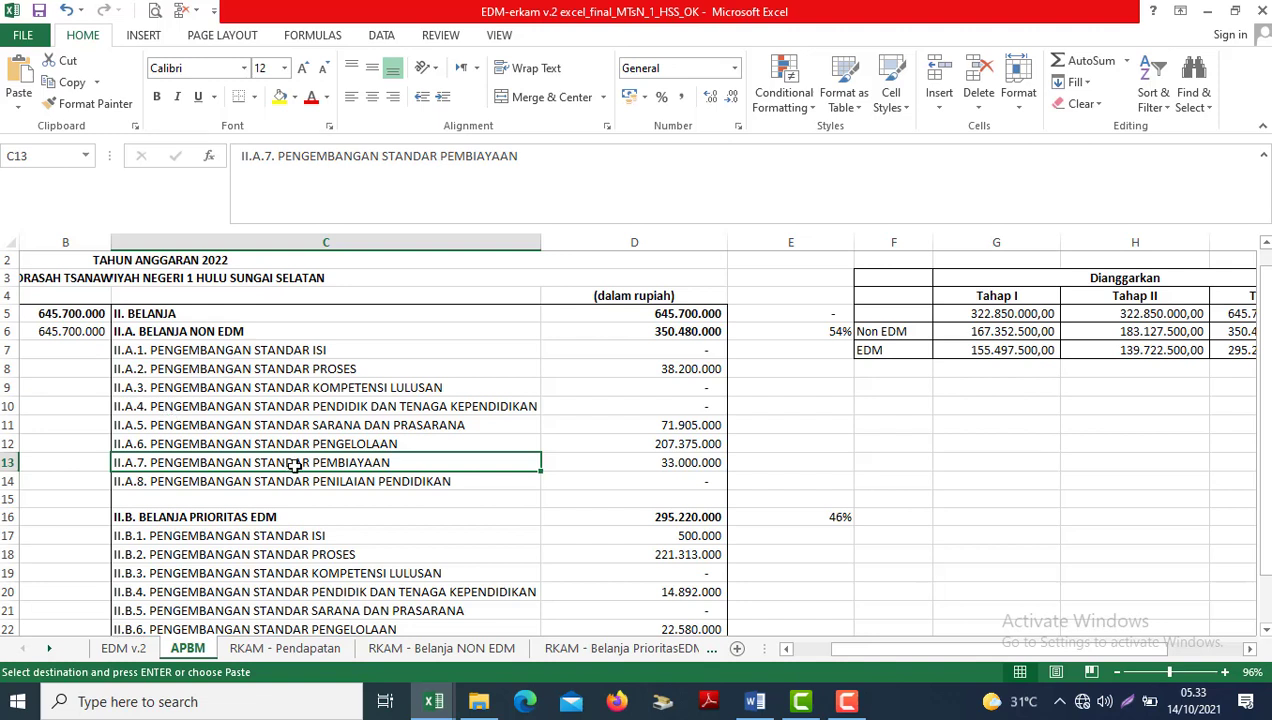
Open the RKAM - Pendapatan sheet and look at the student counts in H5:H7.
click(293, 650)
click(415, 446)
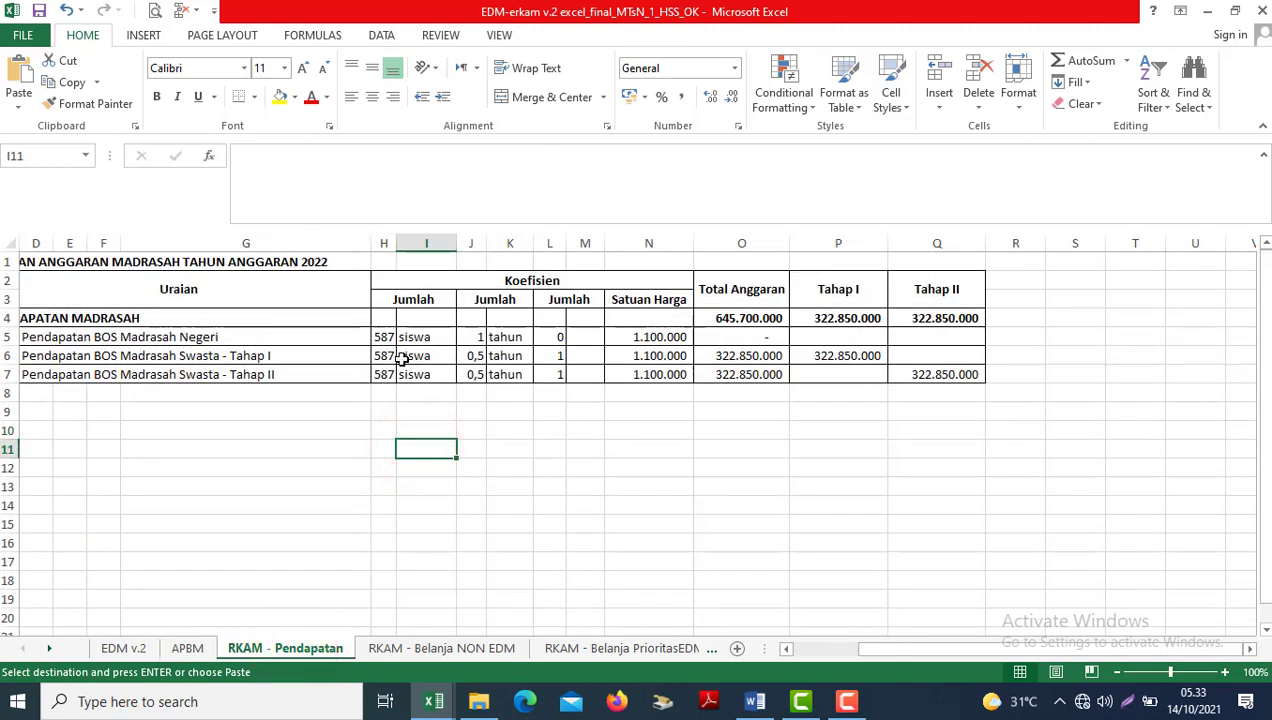
drag(383, 336, 383, 374)
click(327, 465)
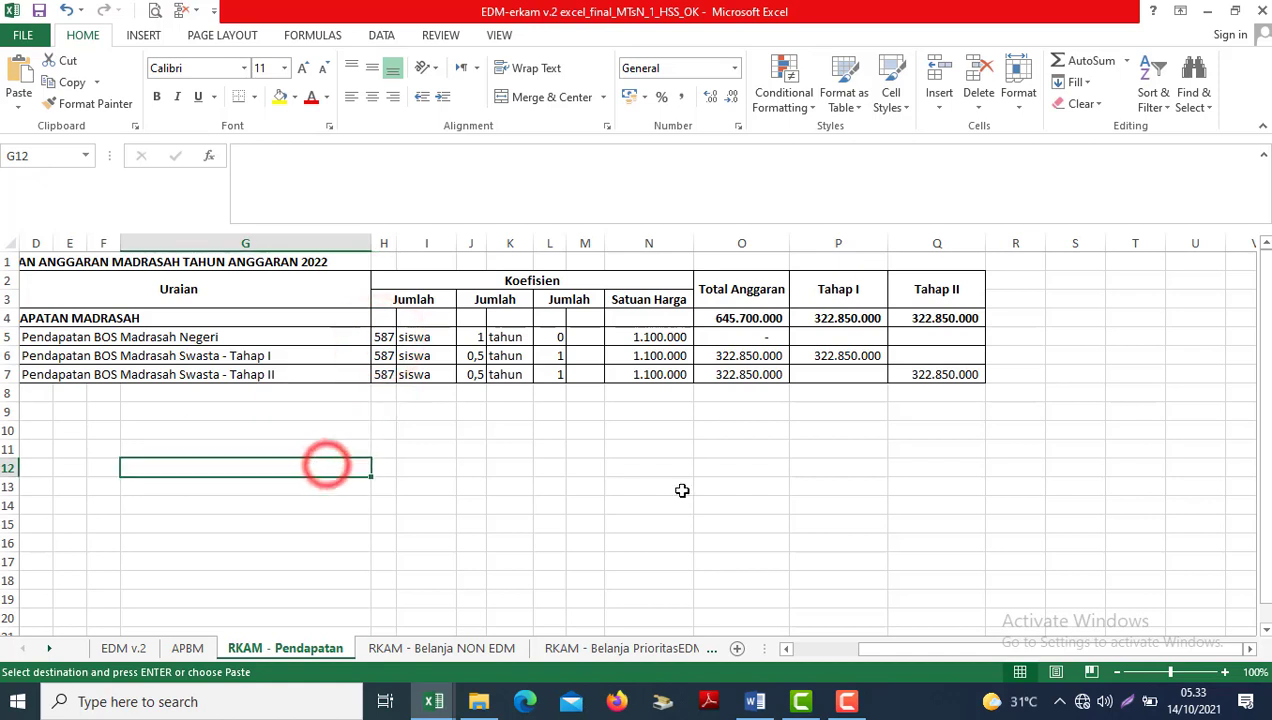
Examine the Satuan Harga unit prices in N5:N7 of the BOS income rows.
click(663, 337)
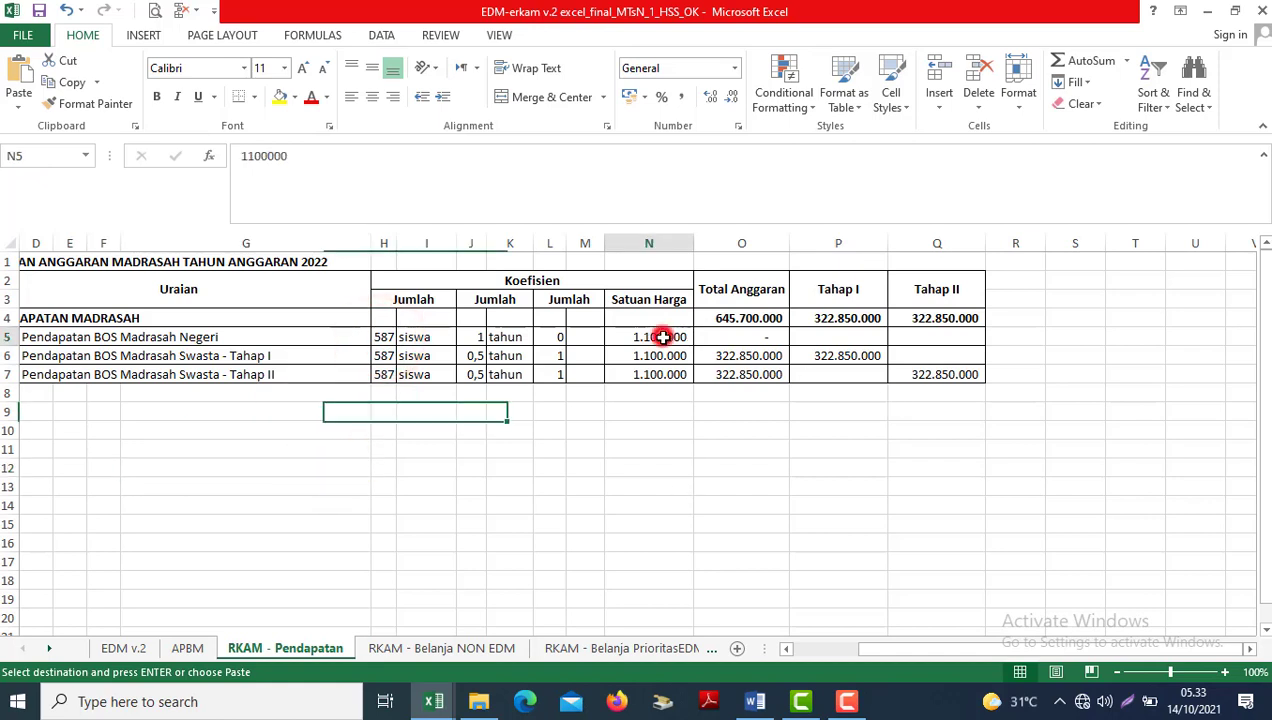
drag(663, 337, 659, 386)
click(556, 446)
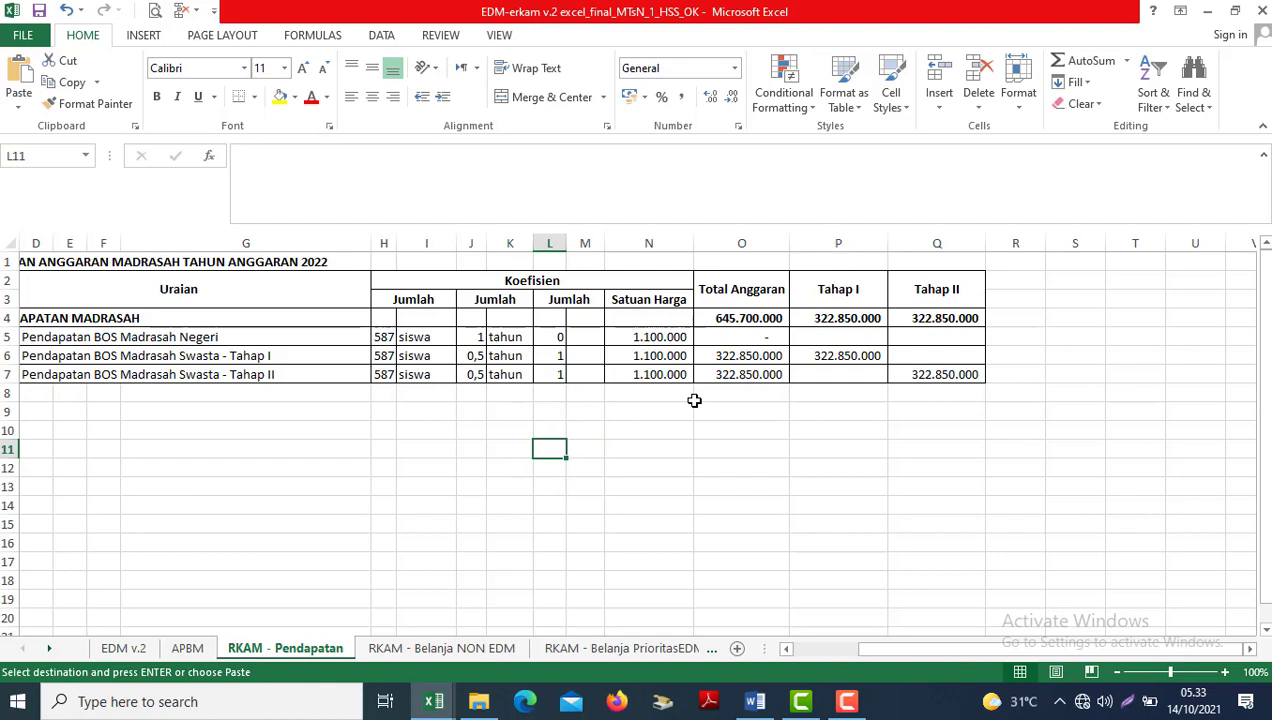
drag(620, 337, 638, 373)
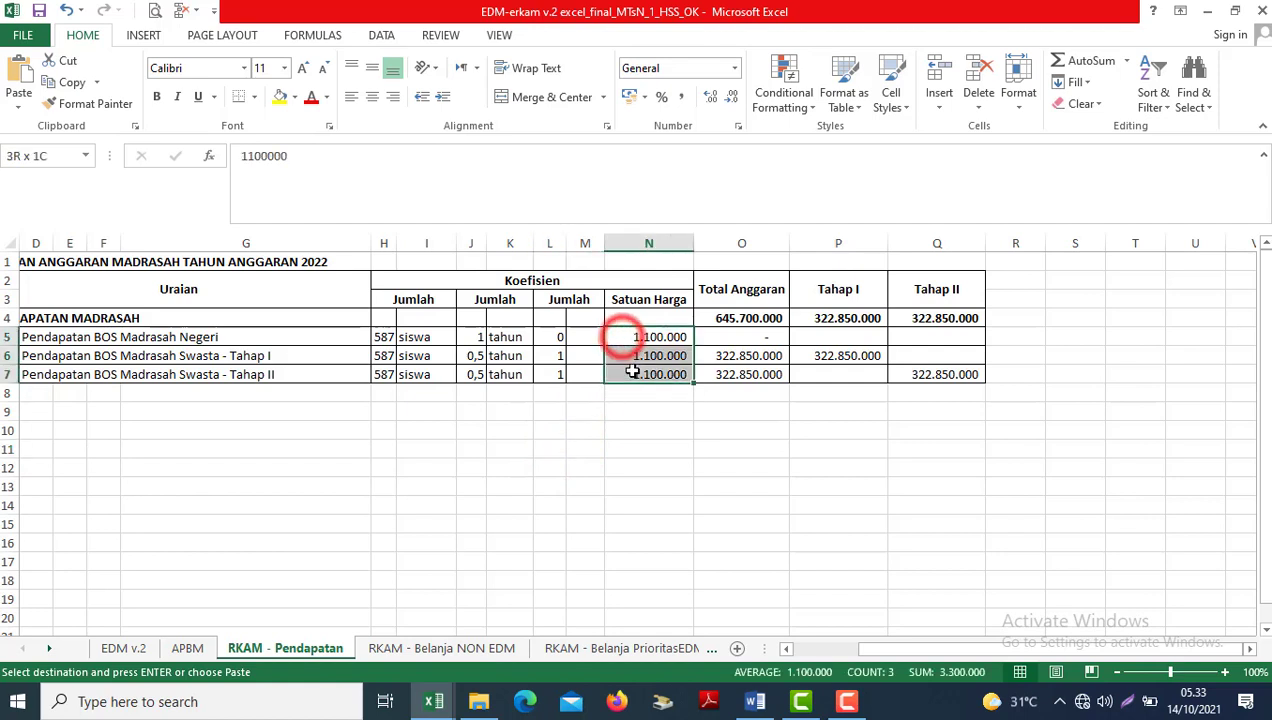
click(589, 453)
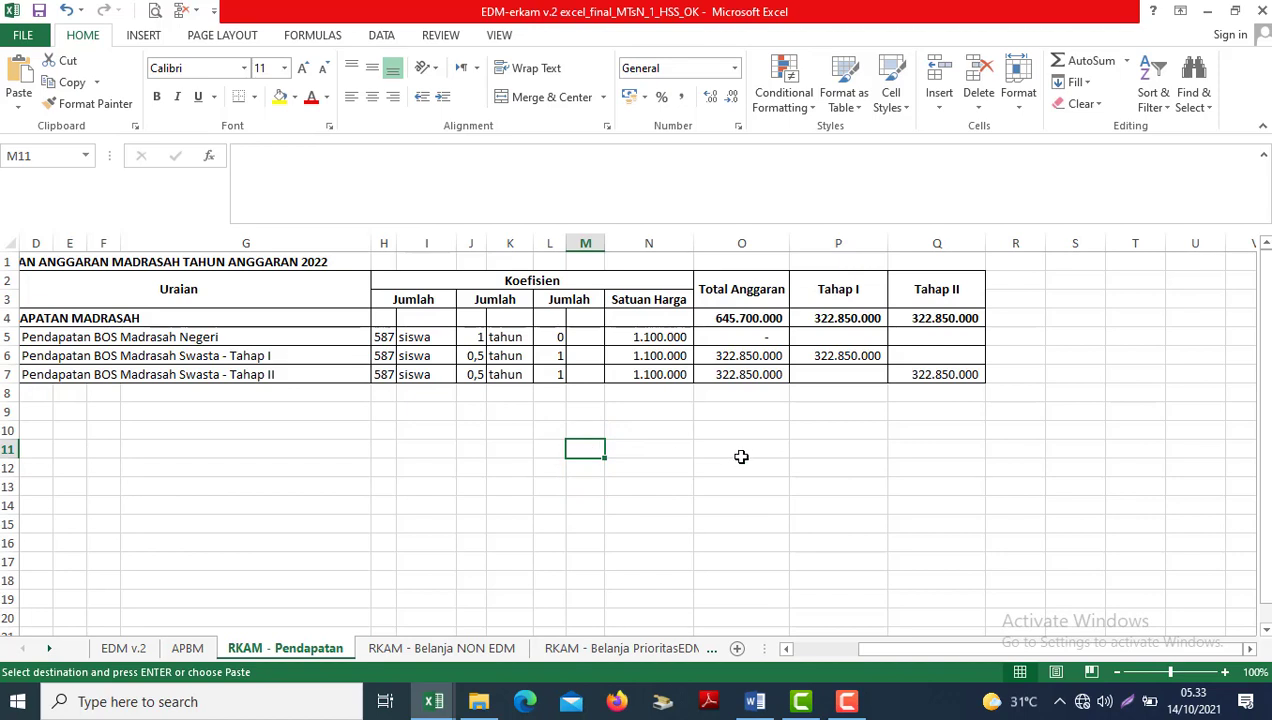
Compare the student counts in H5:H7 with the unit prices in column N once more.
click(584, 389)
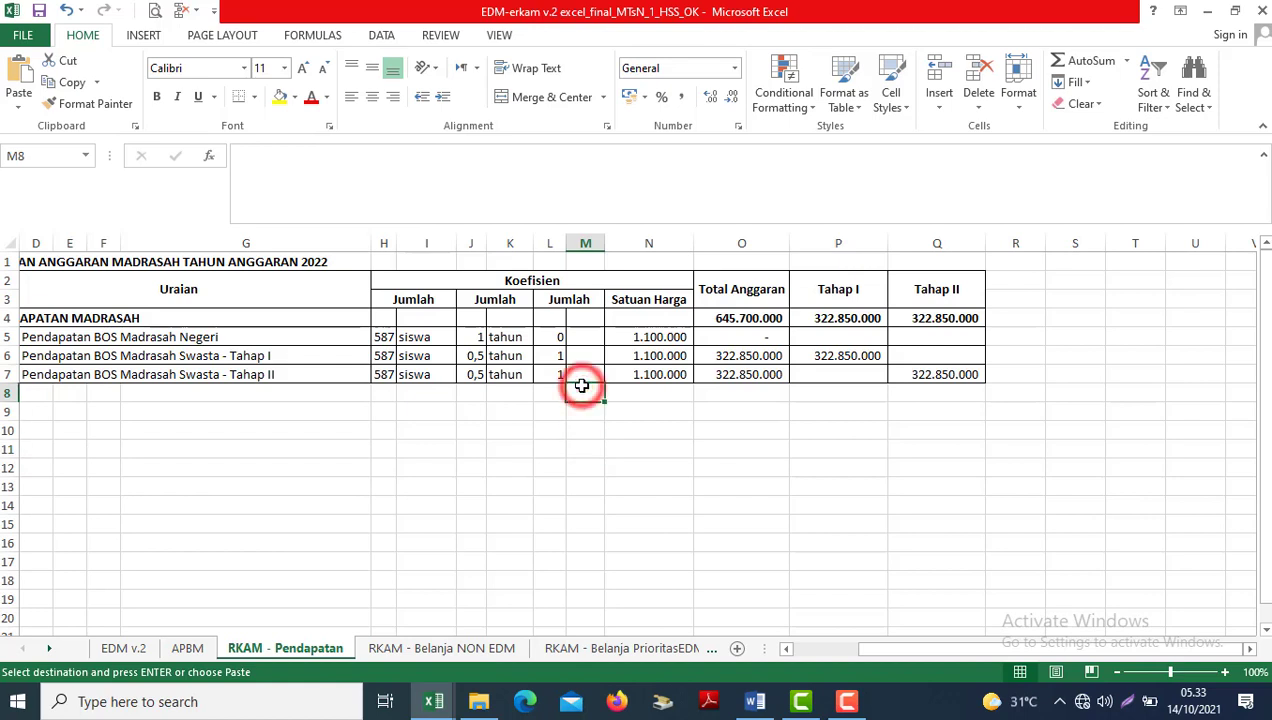
drag(384, 336, 385, 373)
drag(659, 336, 650, 393)
click(473, 468)
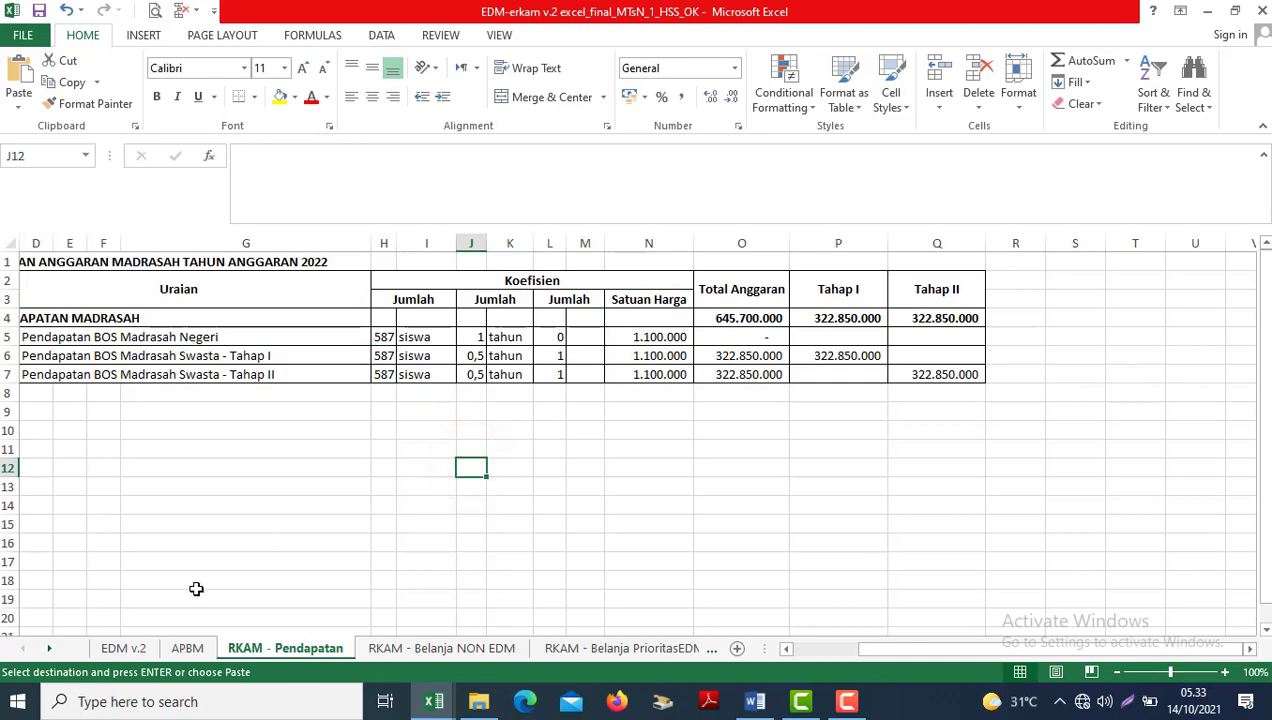
Open the EDM v.2 sheet and look through the SNP column from row 55 up to row 42.
click(124, 648)
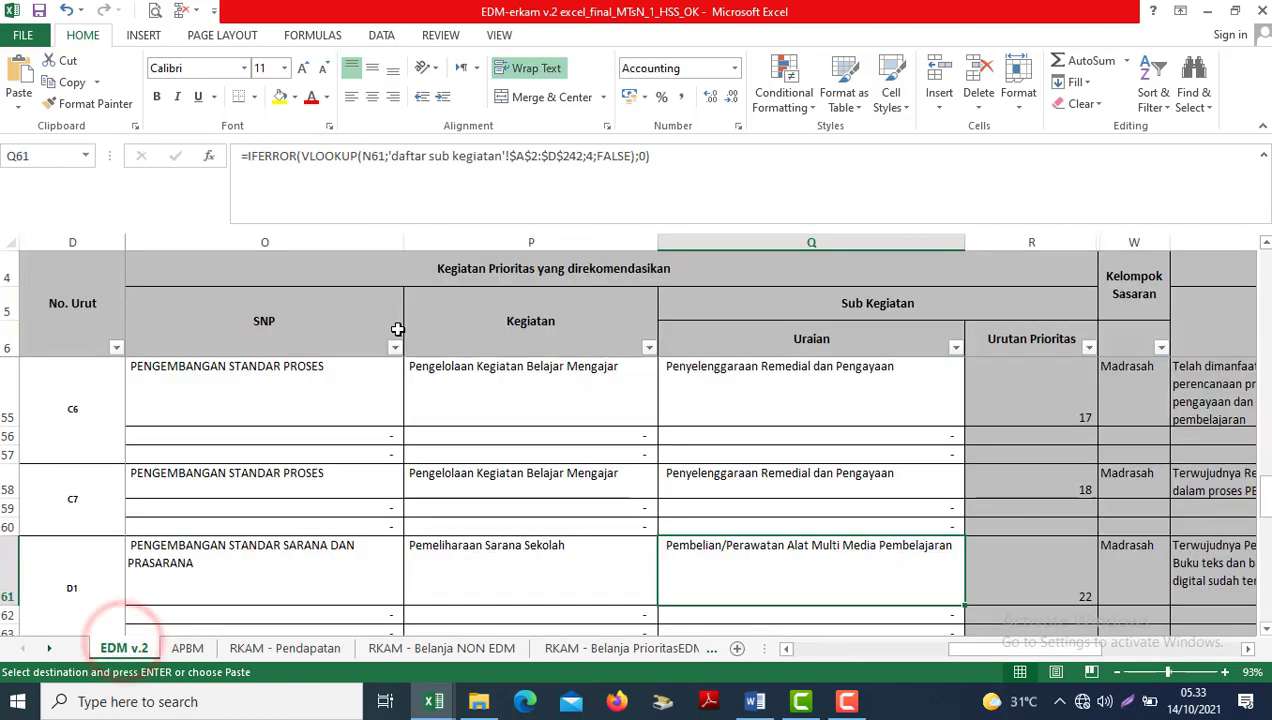
click(275, 397)
key(Up)
key(Up)
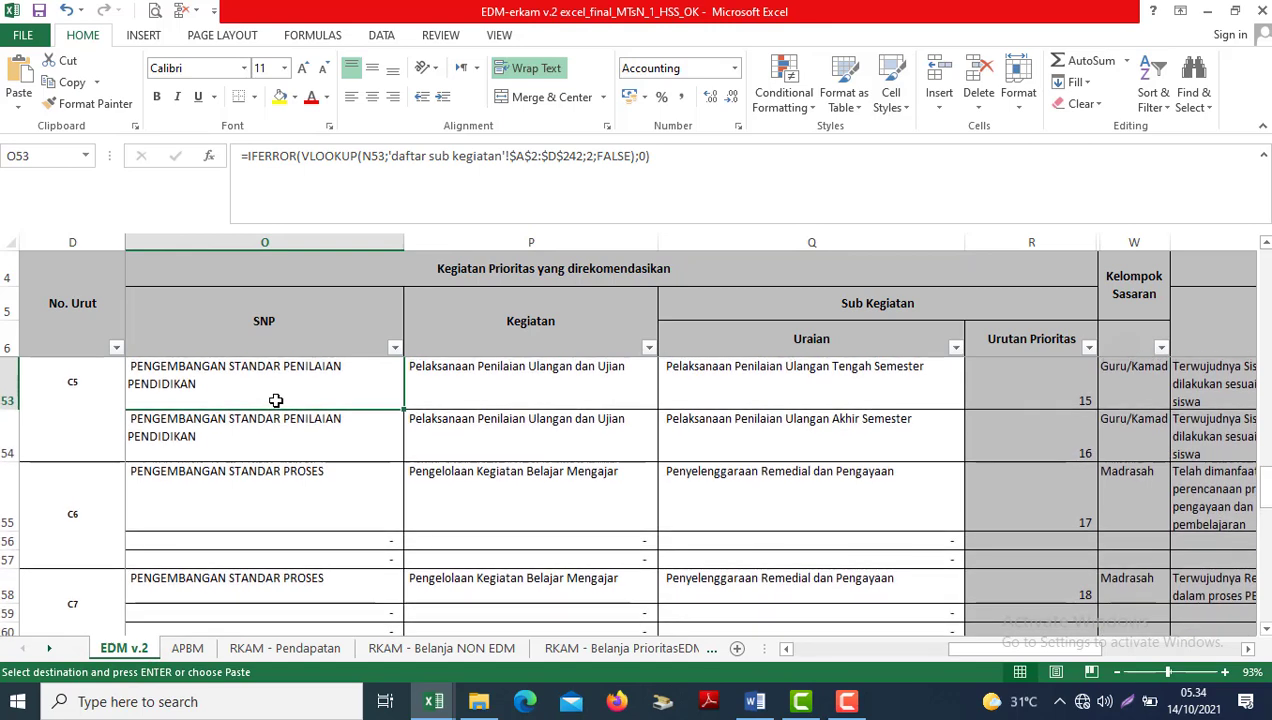
key(Up)
key(Up)
key(Up)
key(Up)
key(Up)
key(Up)
key(Up)
key(Up)
key(Up)
key(Up)
key(Up)
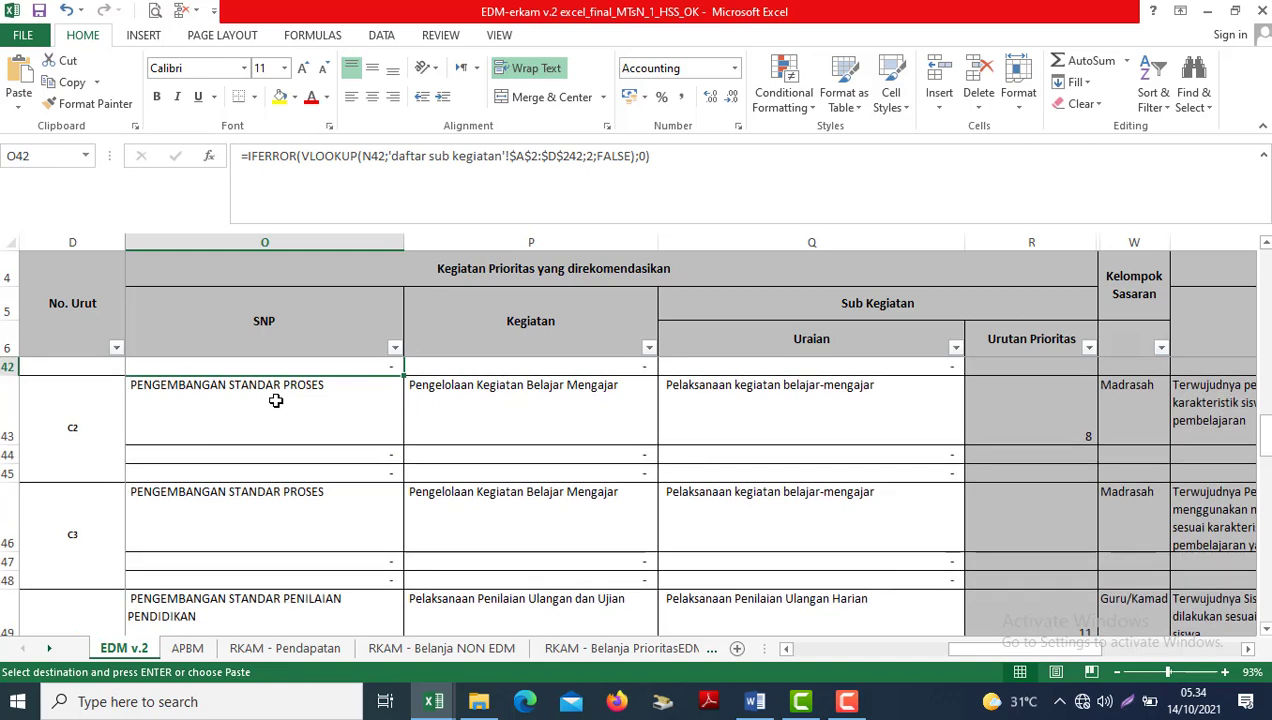
Examine the Kelompok Sasaran and Urutan Prioritas columns at rows 42 and 43 of the EDM v.2 sheet.
key(Right)
key(Right)
key(Right)
key(Right)
key(Right)
key(Left)
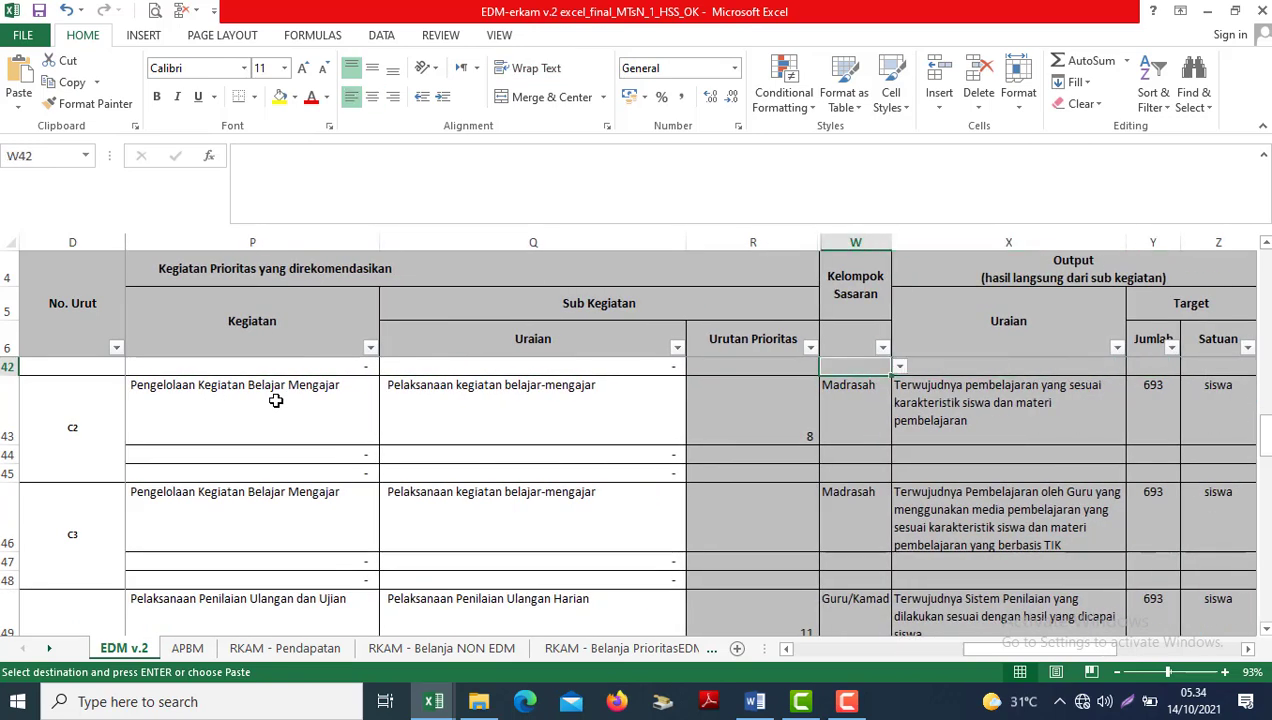
key(Down)
key(Left)
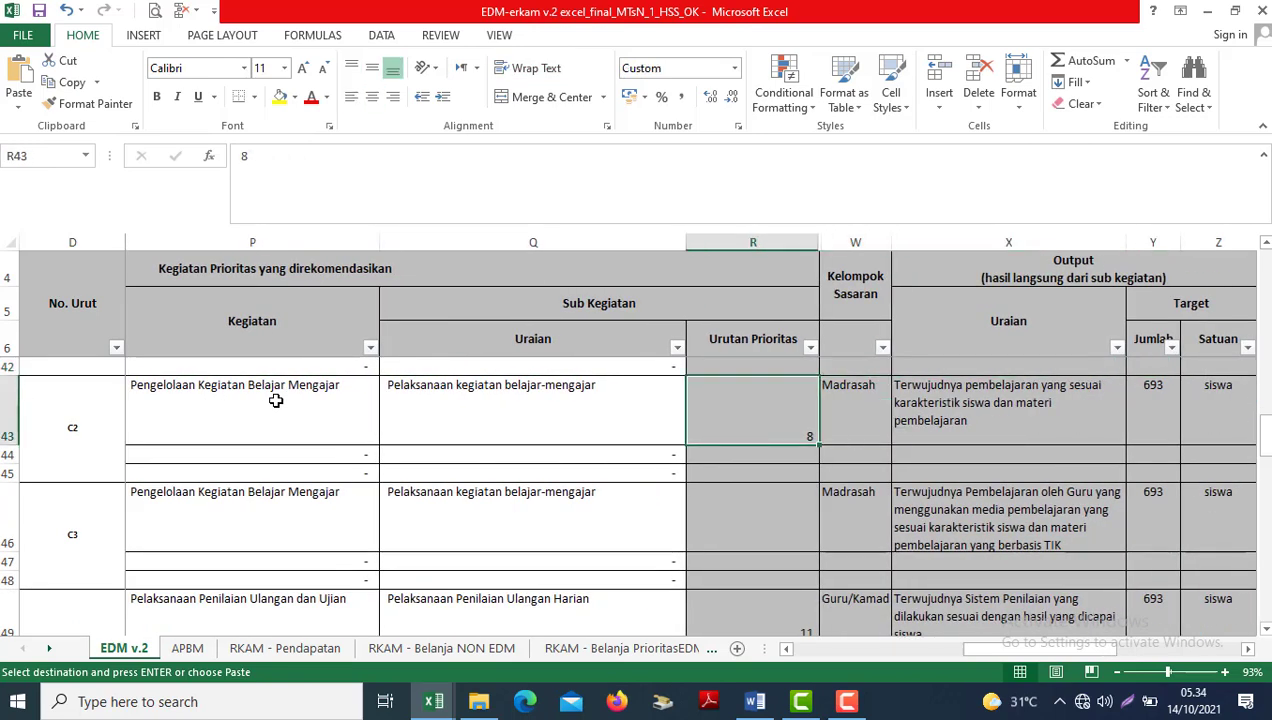
Examine row 43 of the EDM v.2 sheet from the SNP column across to the Outcome target and back to Urutan Prioritas.
key(Left)
key(Left)
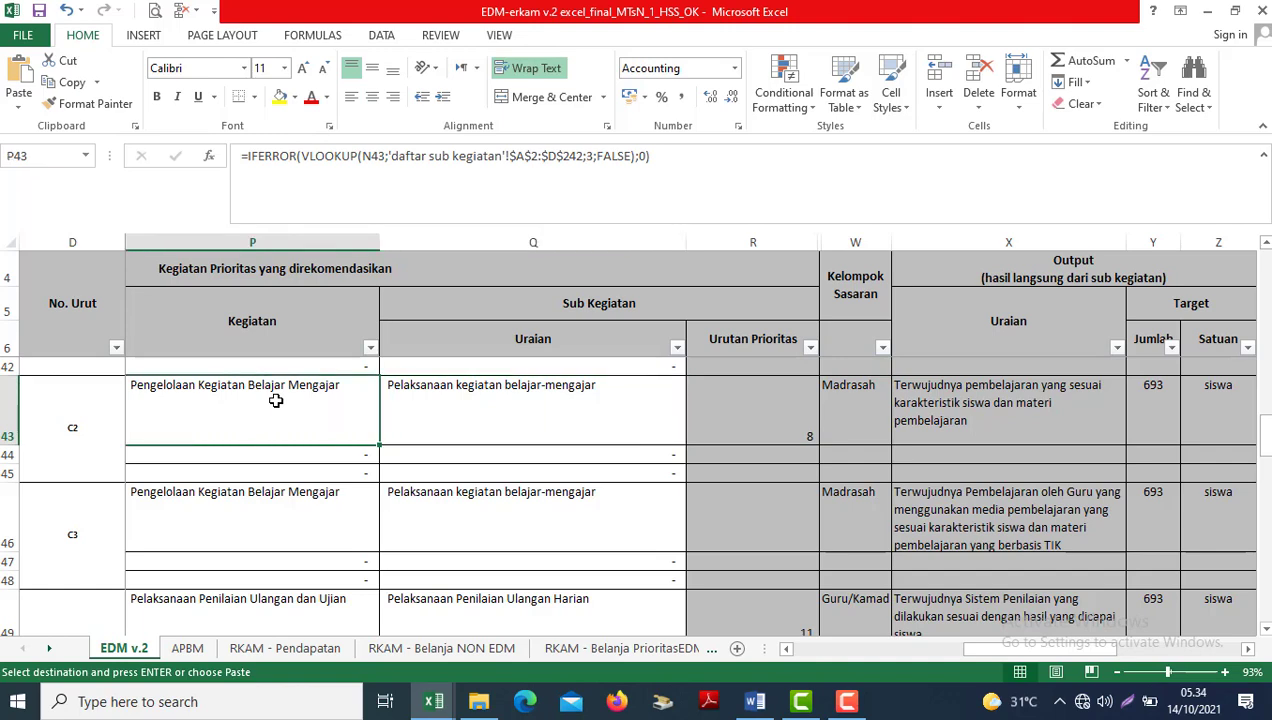
key(Left)
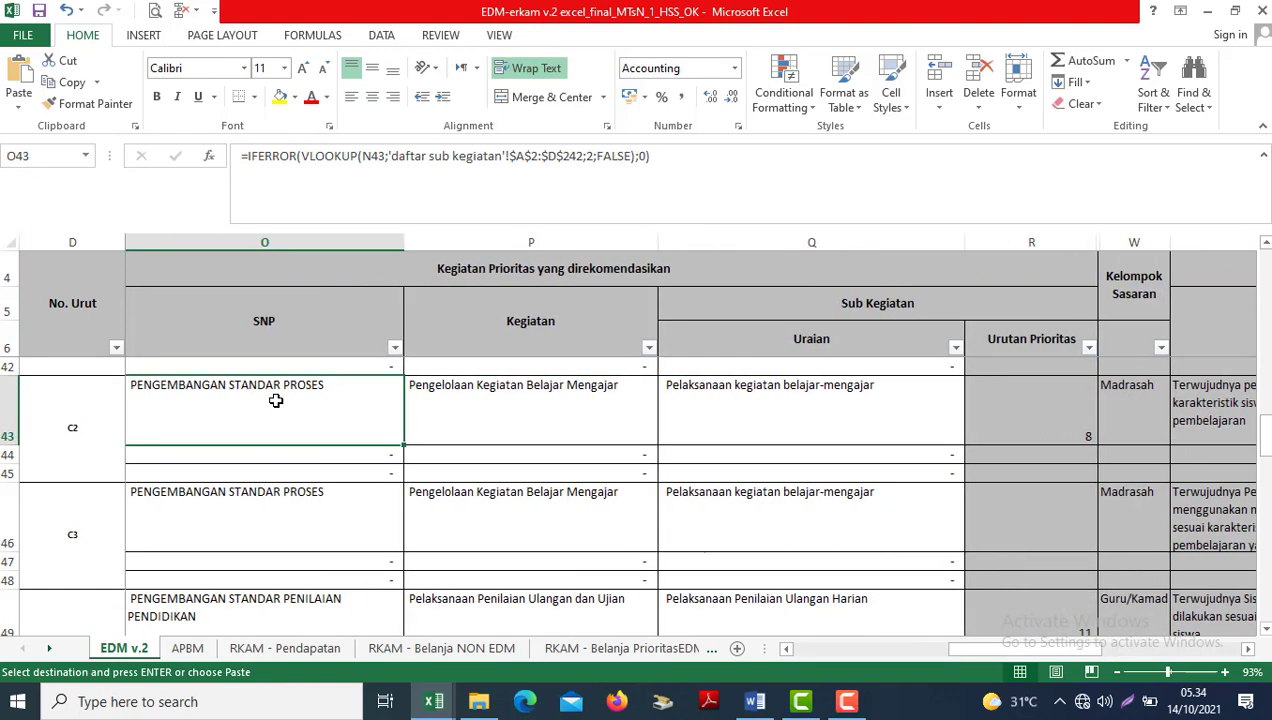
key(Right)
key(Right)
key(Right)
key(Right)
key(Right)
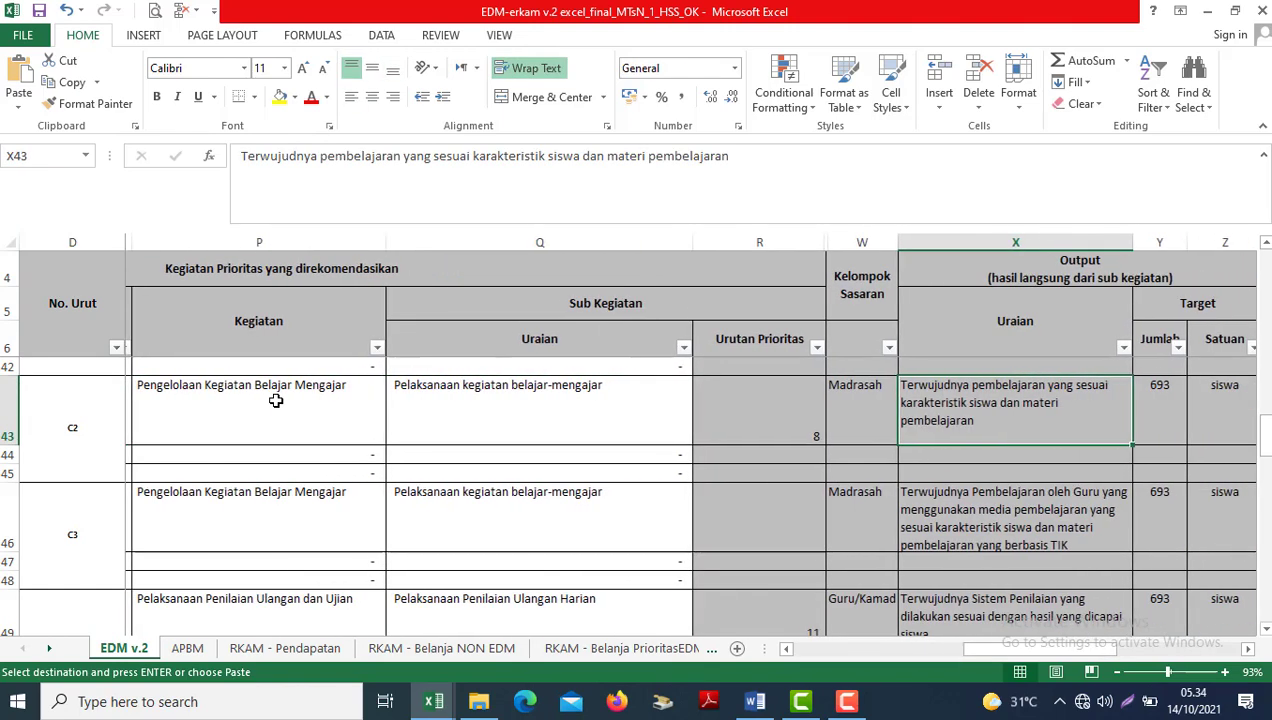
key(Left)
key(Left)
key(Right)
key(Right)
key(Right)
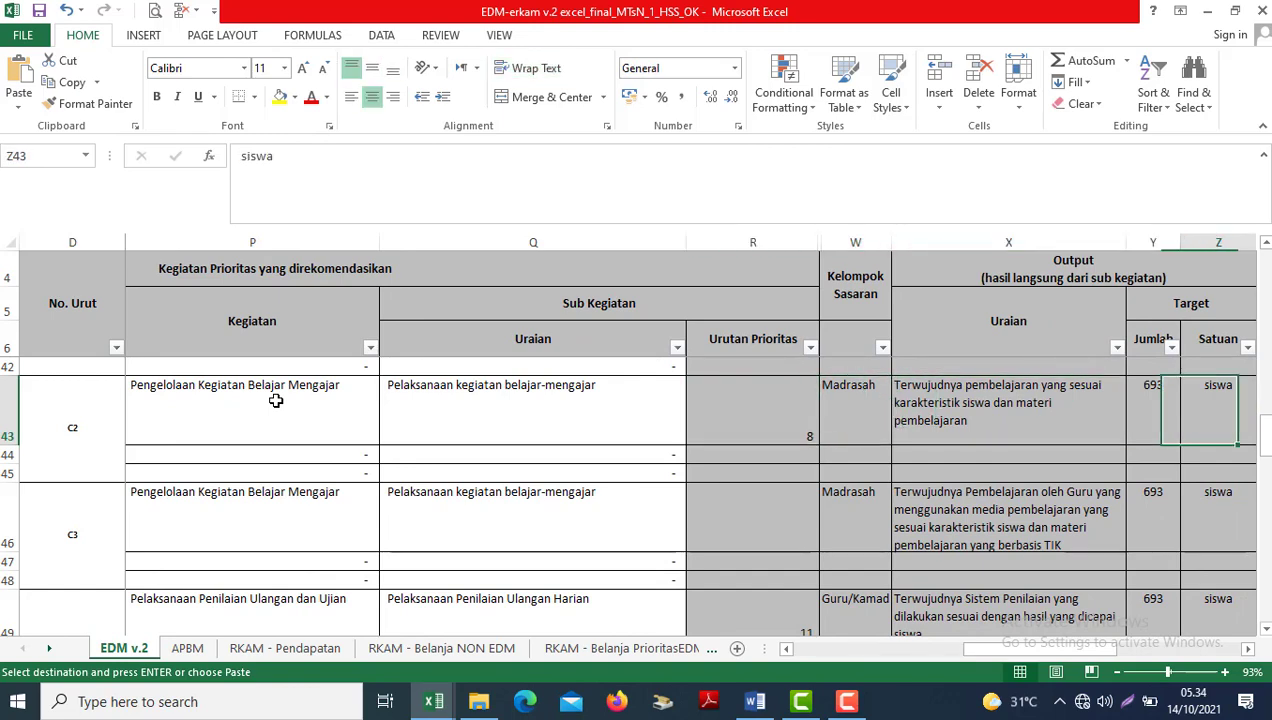
key(Right)
key(Right)
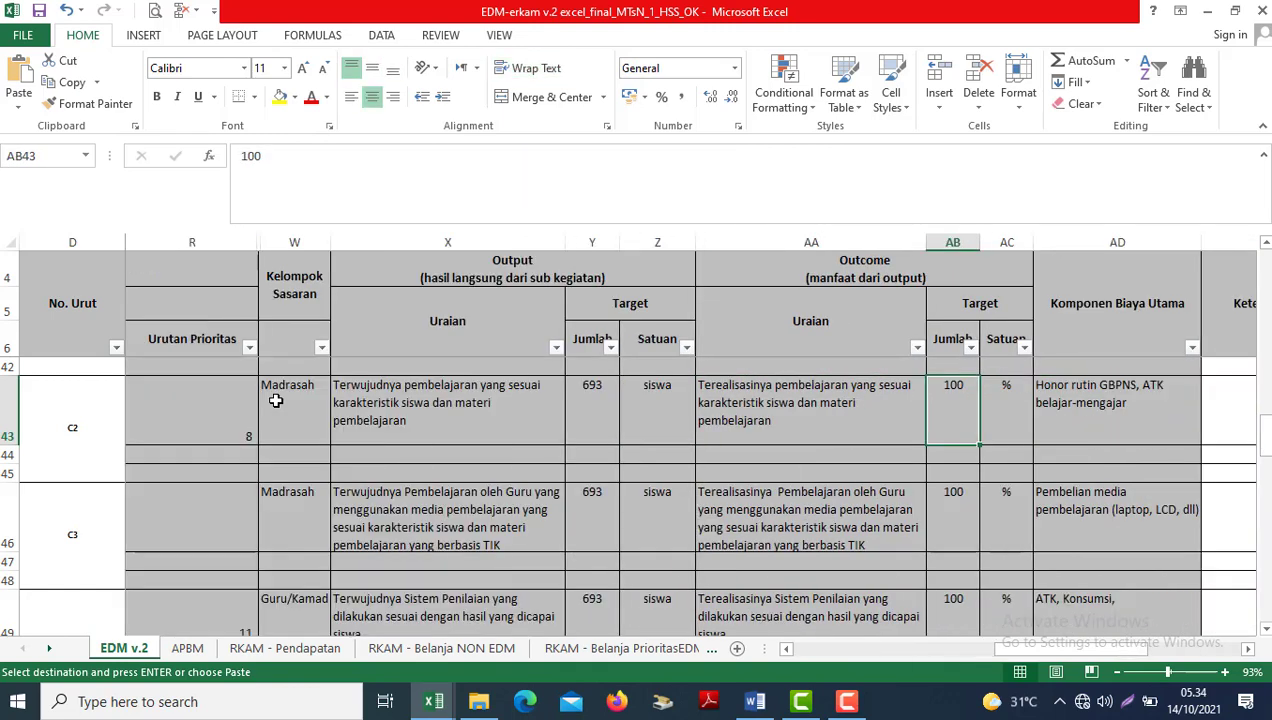
key(Left)
key(Left)
key(Left)
key(Left)
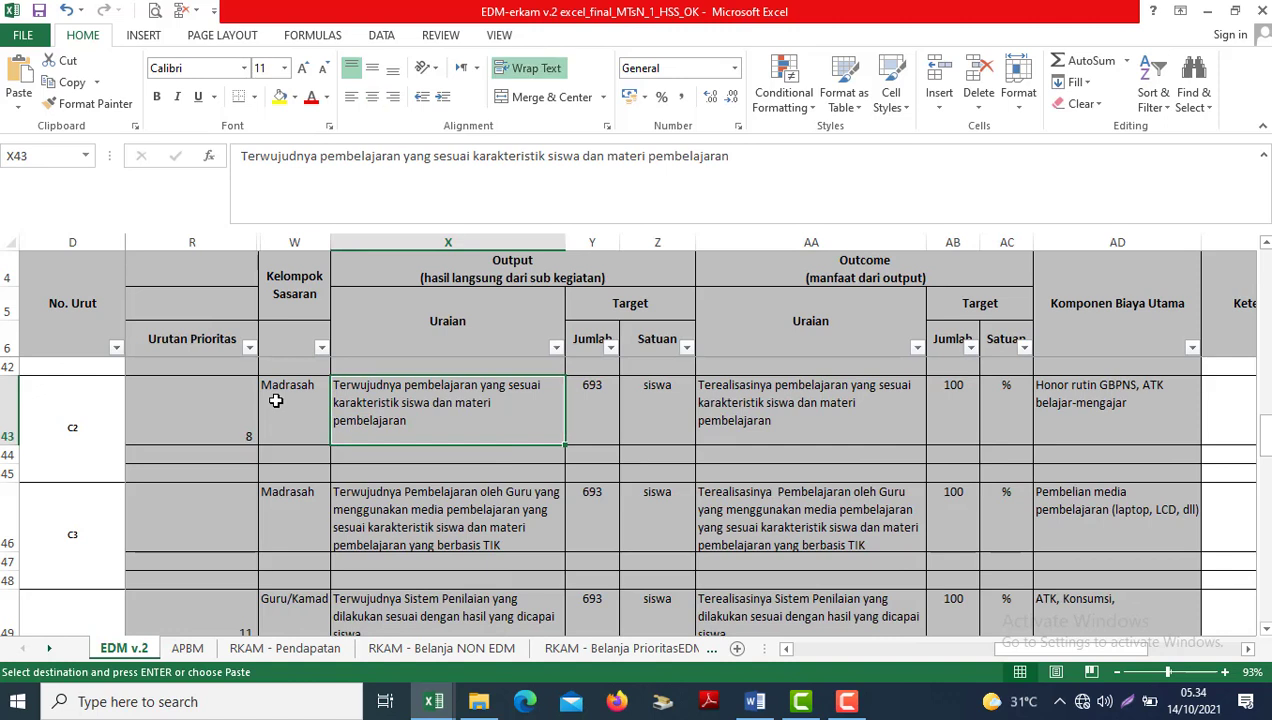
key(Left)
key(Left)
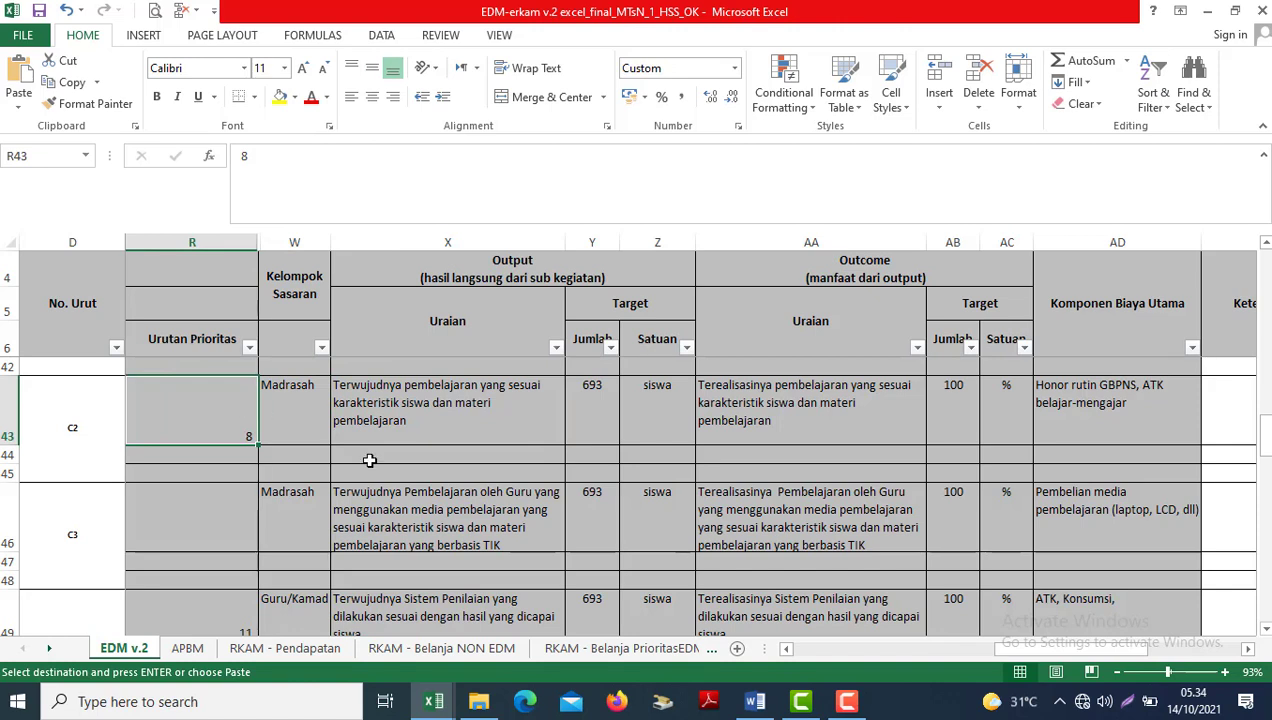
click(847, 701)
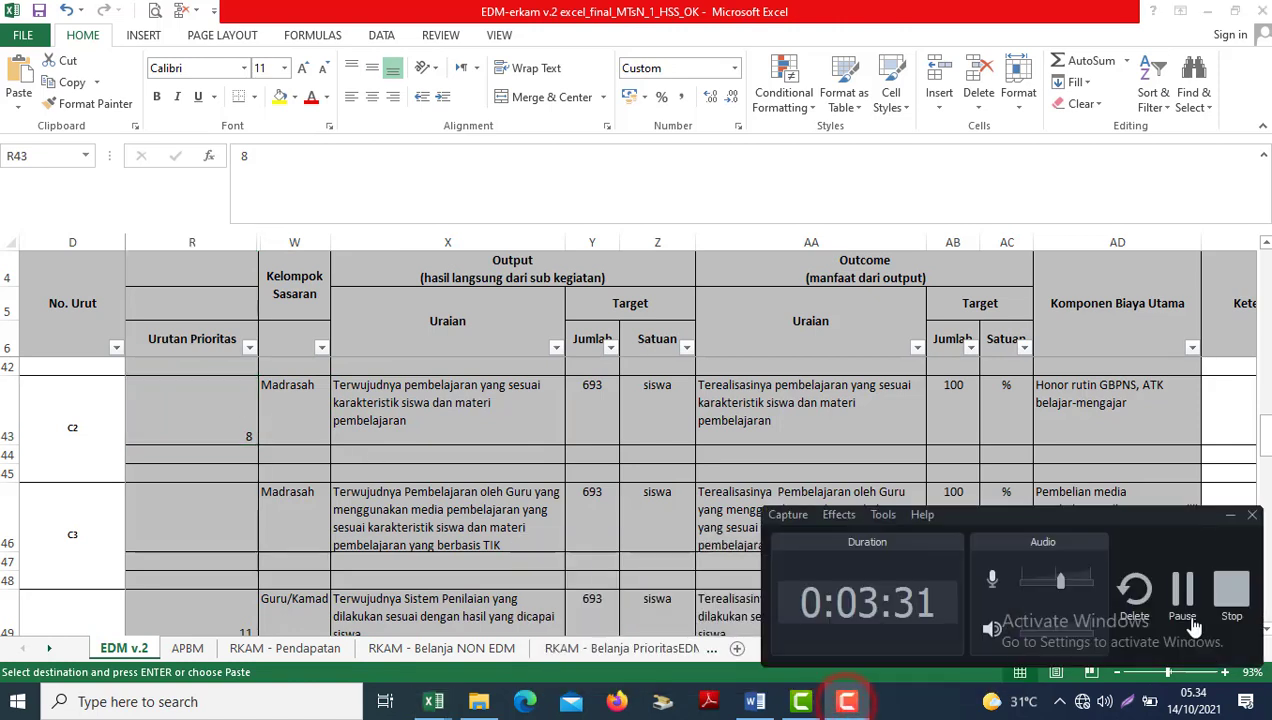
click(1180, 585)
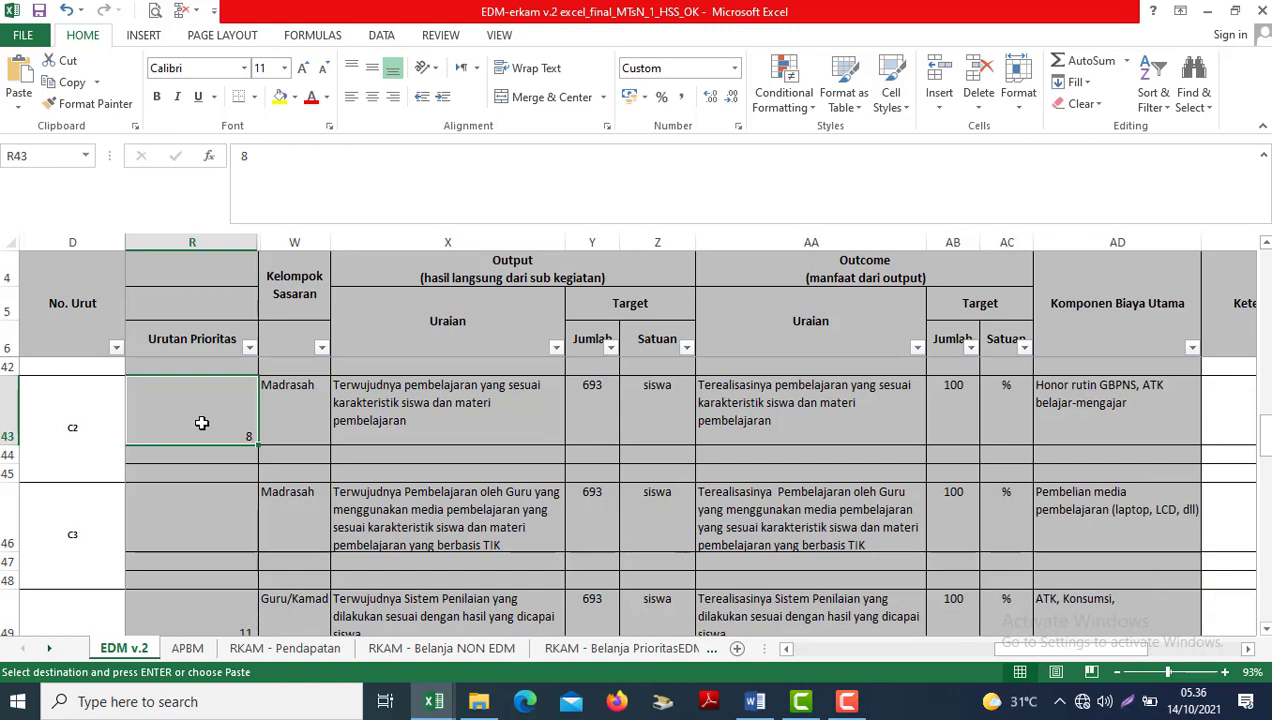
Open the RKAM - Belanja PrioritasEDM sheet and look through the priority numbers selectable in A131.
click(655, 651)
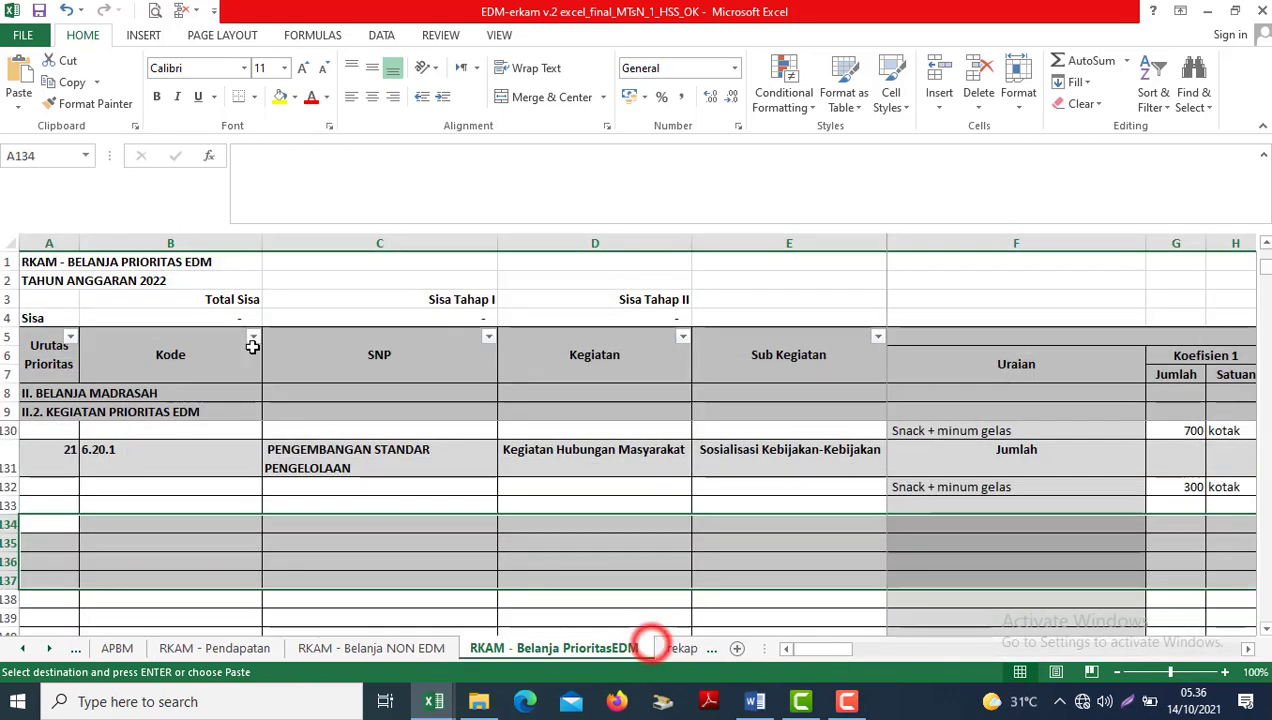
click(58, 458)
click(87, 468)
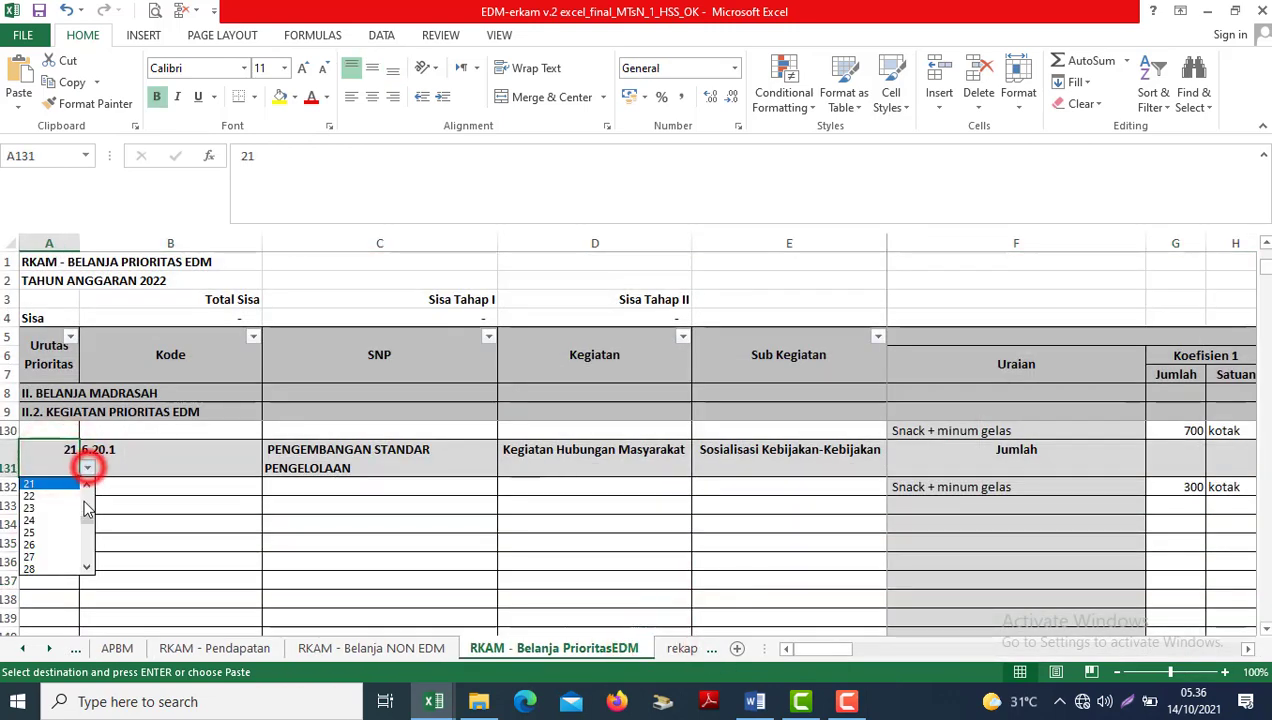
drag(88, 520, 88, 575)
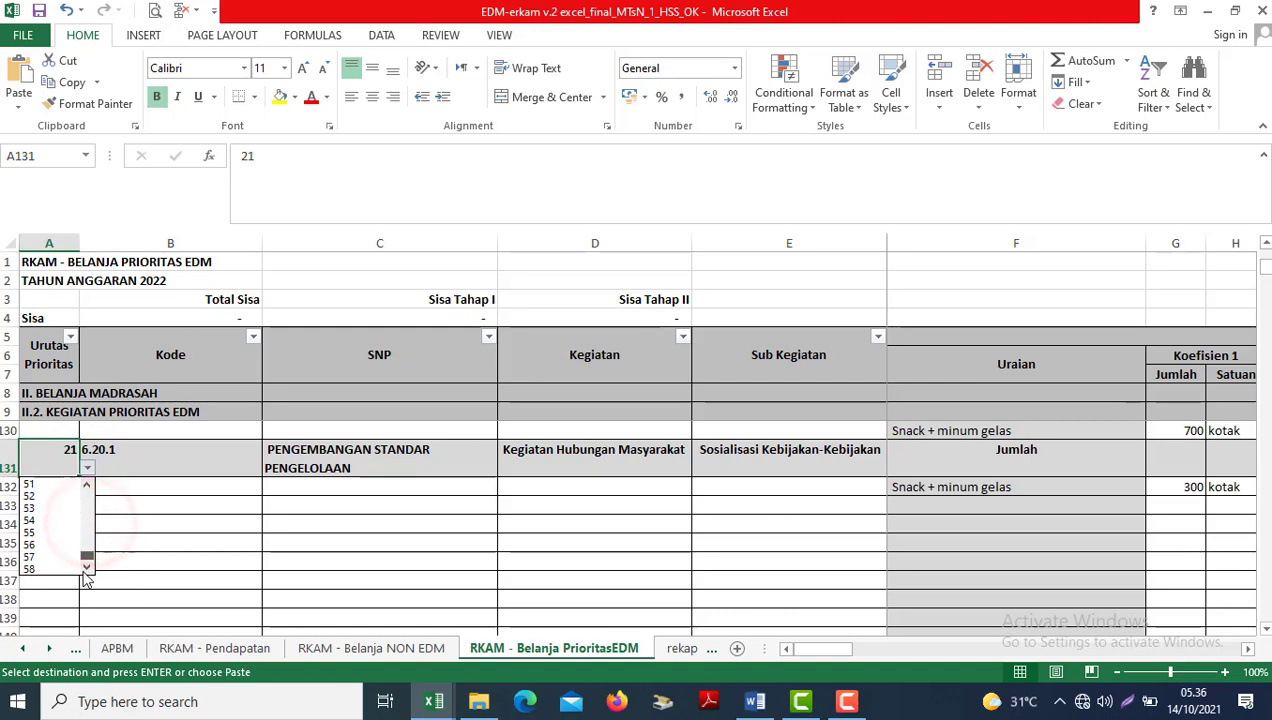
click(90, 530)
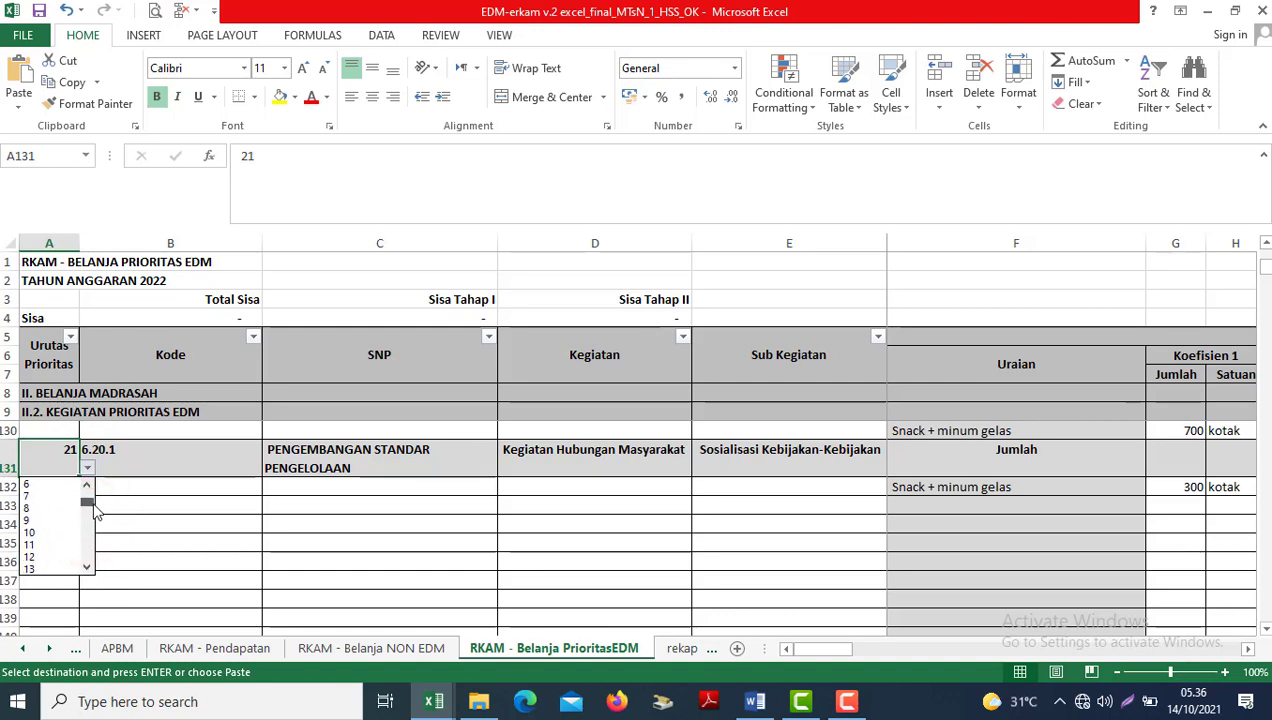
drag(95, 512, 87, 584)
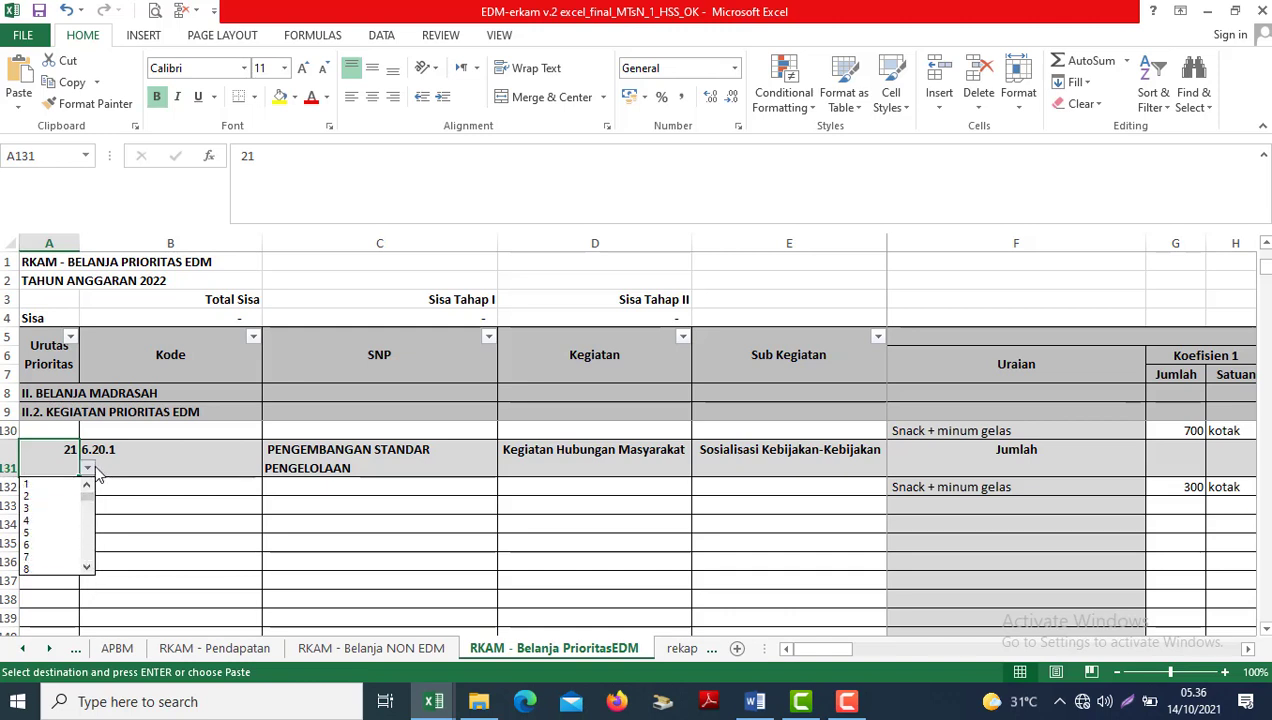
drag(93, 509, 87, 539)
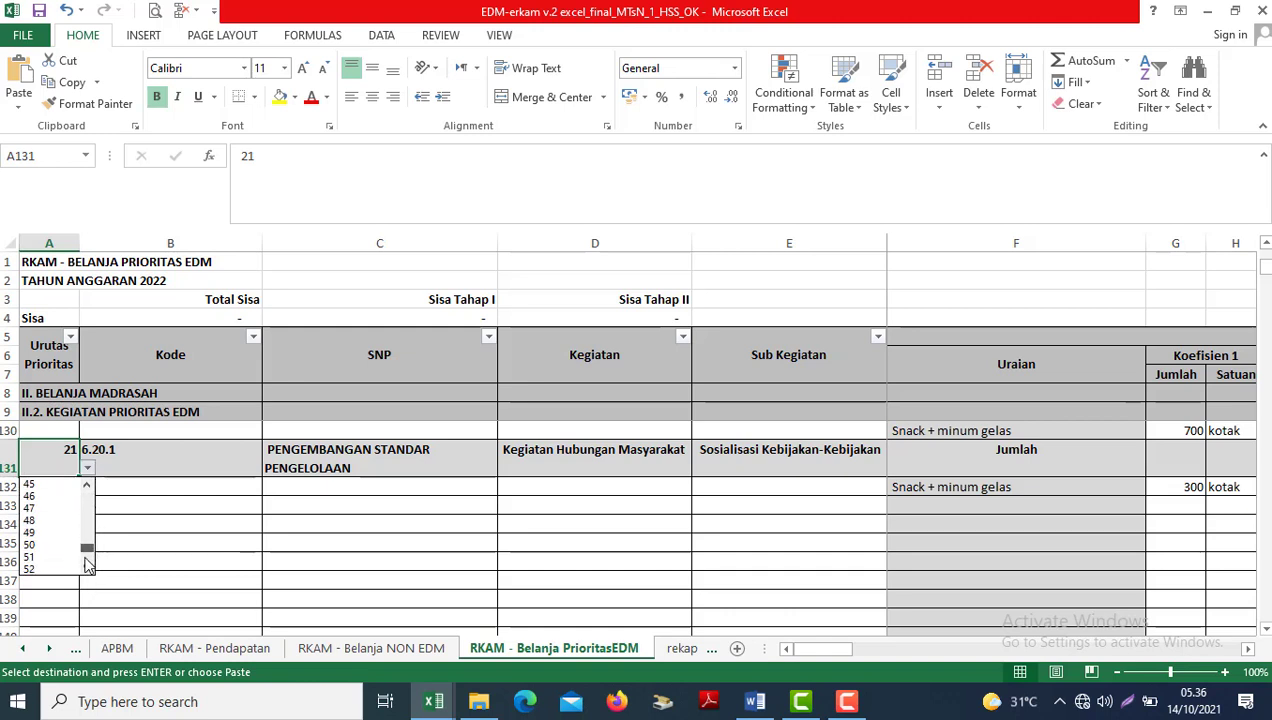
click(170, 557)
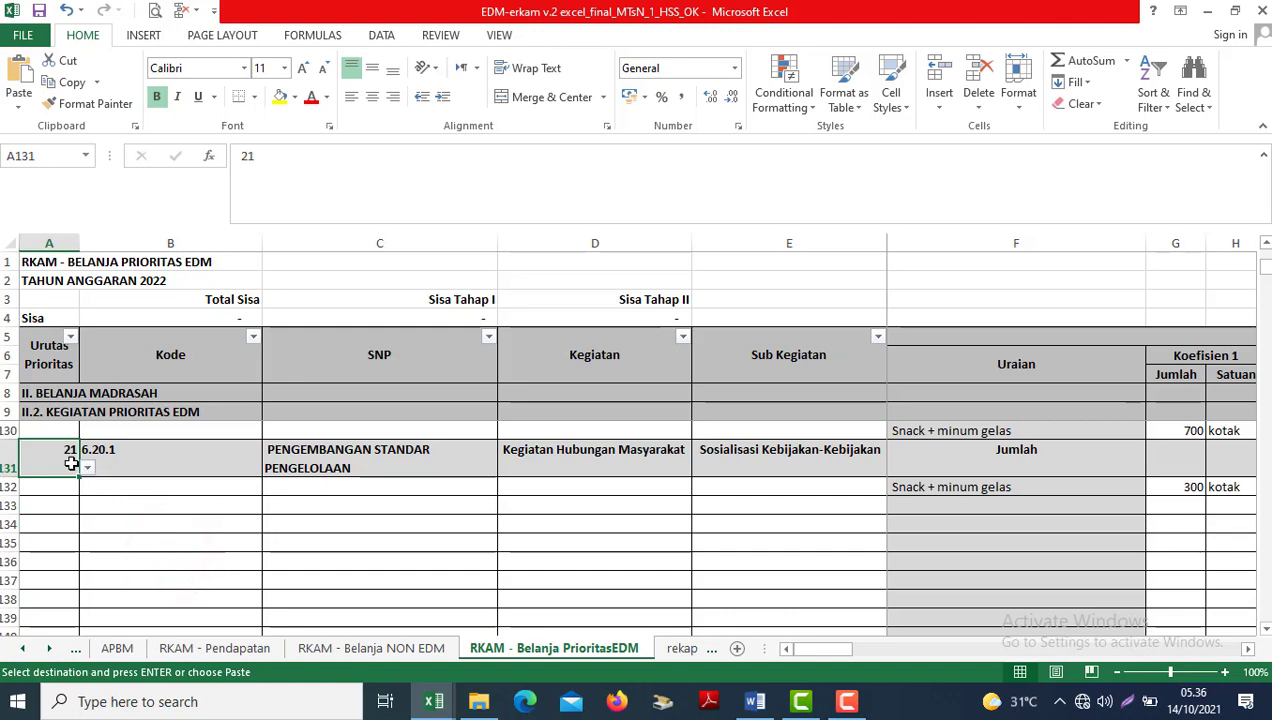
Review the higher priority numbers offered in A131 once more, without picking one.
click(85, 511)
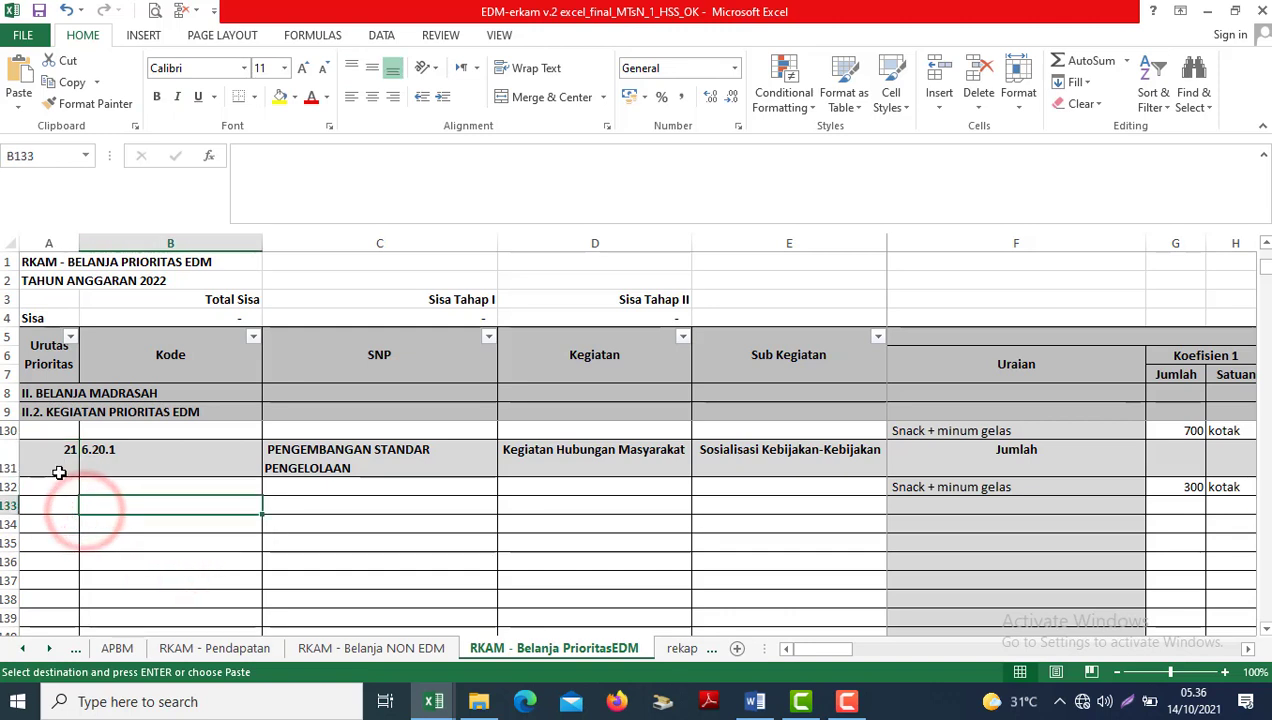
click(57, 470)
click(87, 468)
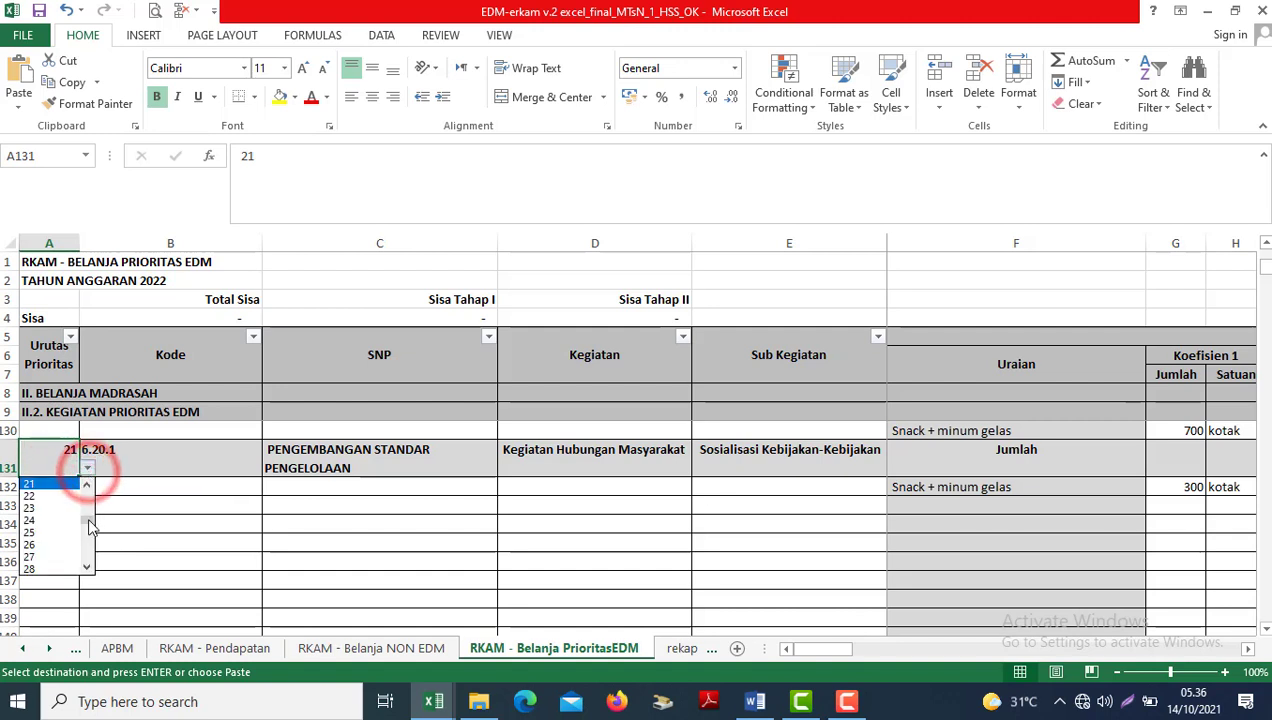
drag(87, 531, 88, 566)
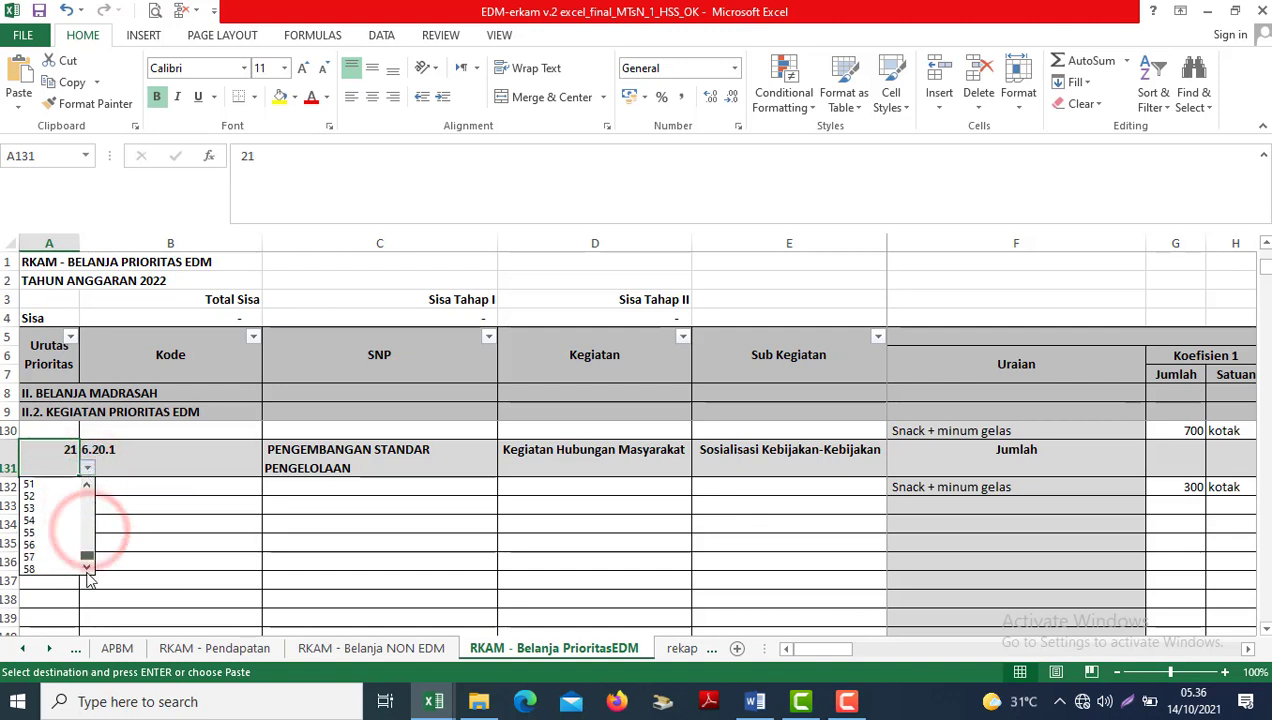
click(170, 533)
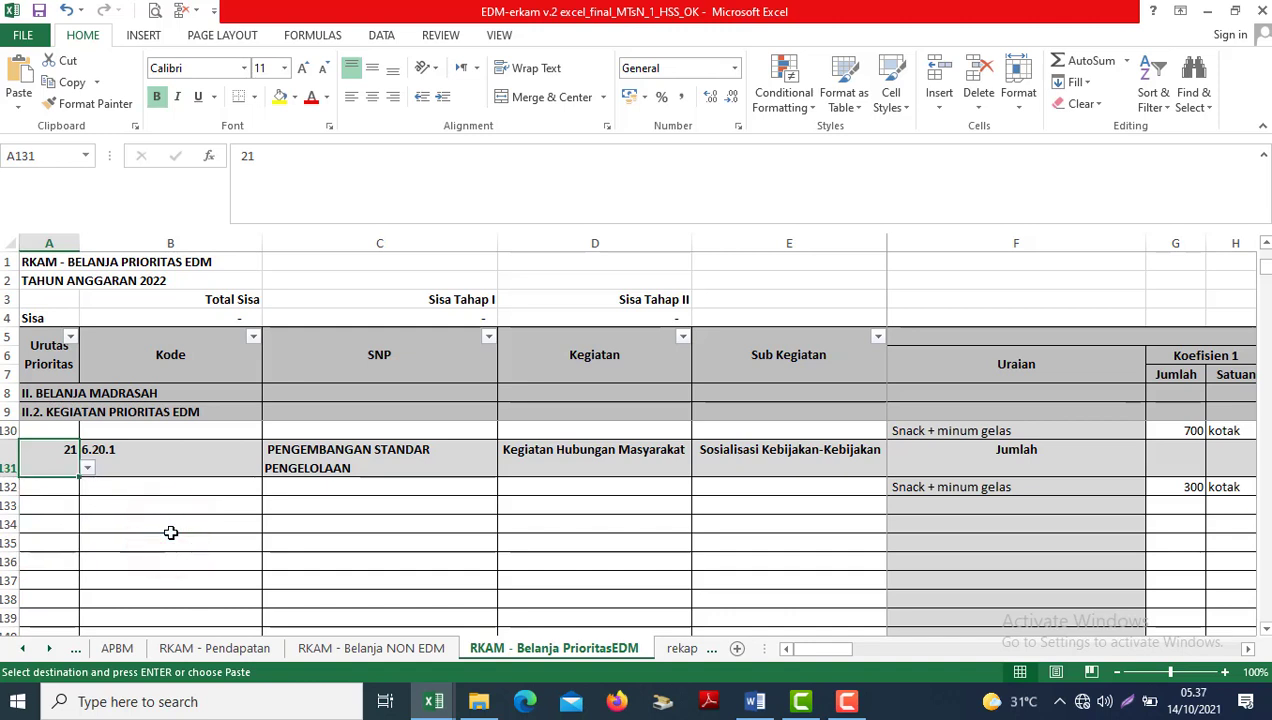
click(347, 541)
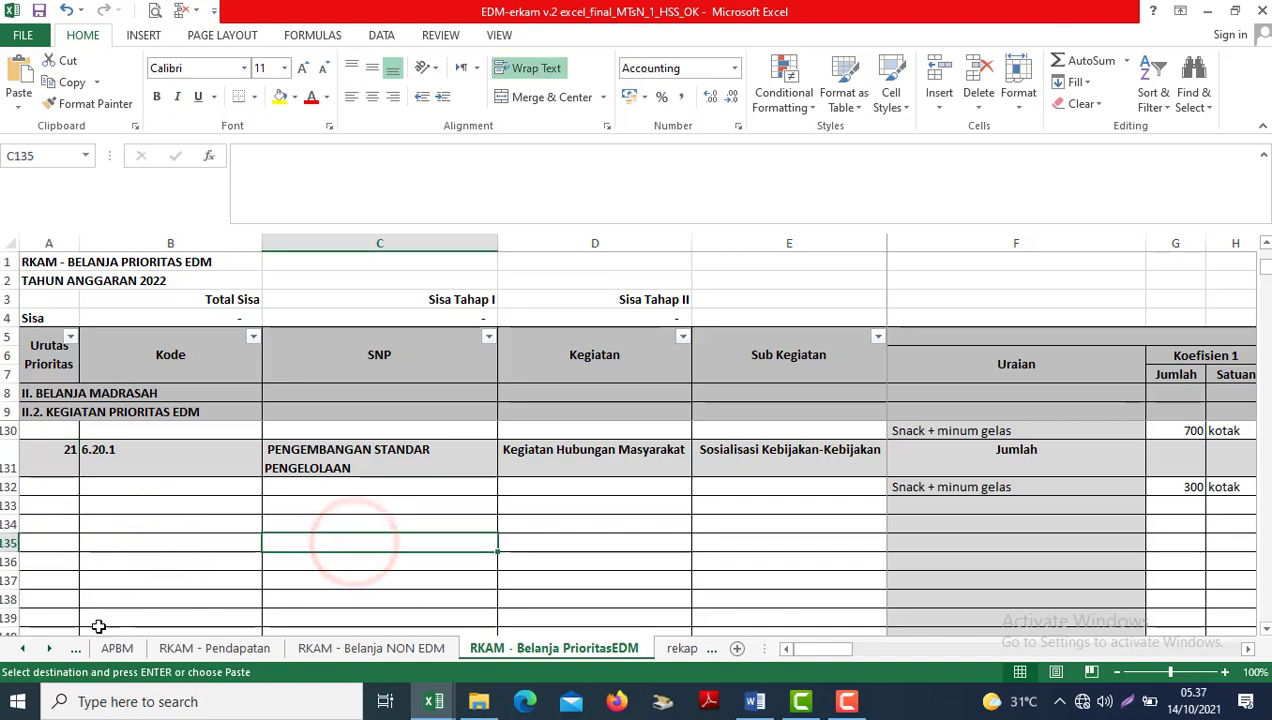
Return to the EDM v.2 sheet and examine row 46 from the Output description across to column AF.
click(20, 651)
click(106, 647)
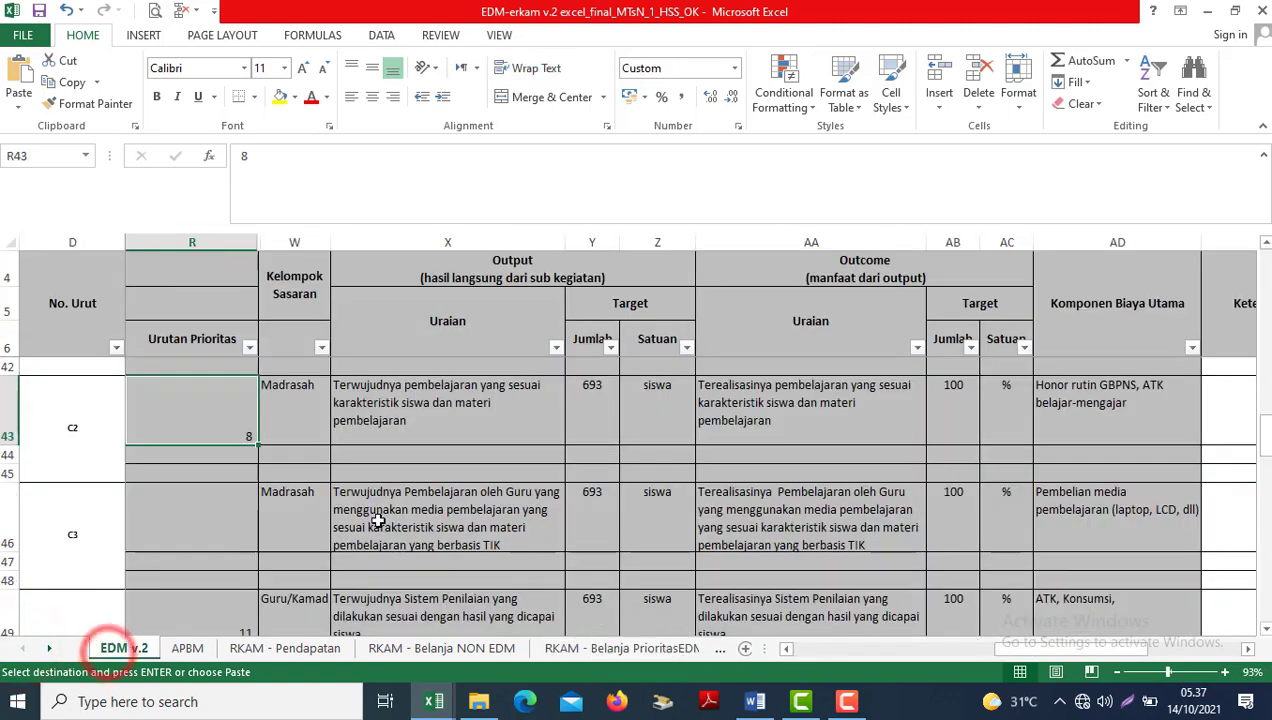
click(378, 520)
key(Right)
key(Right)
key(Right)
key(Right)
key(Right)
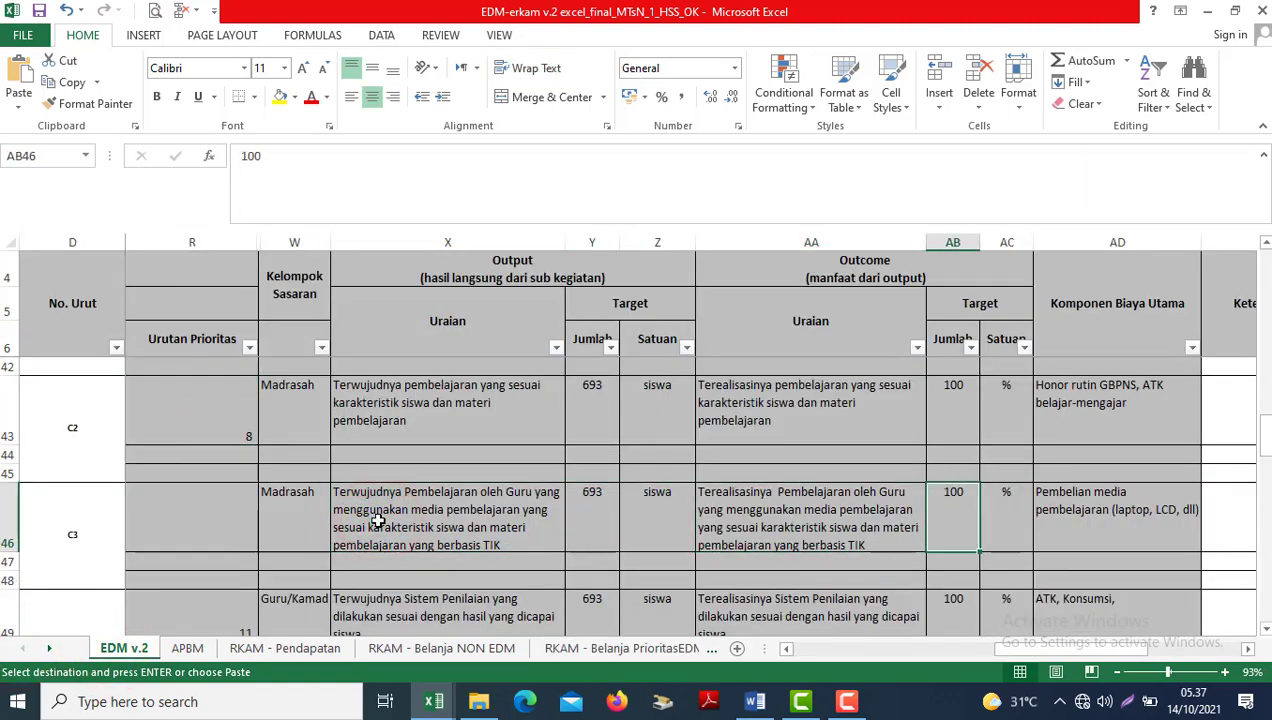
key(Right)
key(Right)
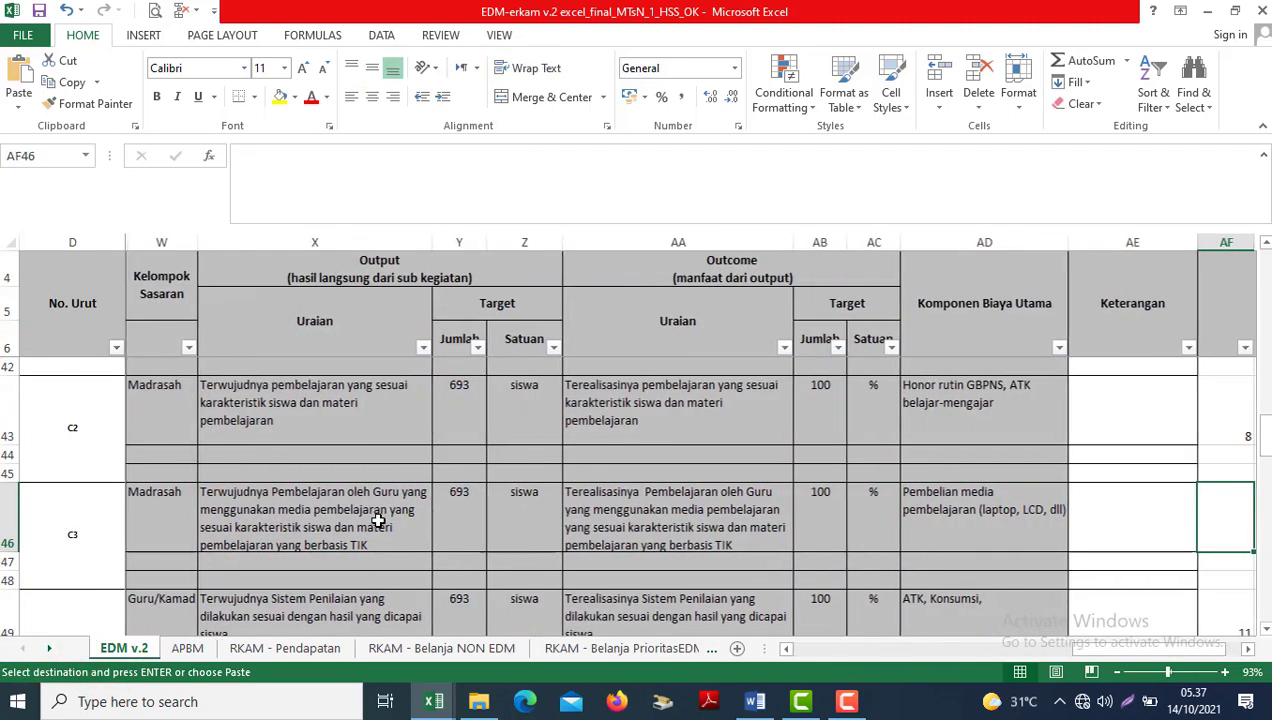
Look through the Urutan Prioritas numbers in column R of the EDM v.2 sheet from row 46 down to row 64.
key(Left)
key(Left)
key(Left)
key(Left)
key(Left)
key(Left)
key(Left)
key(Left)
key(Left)
key(Down)
key(Down)
key(Down)
key(Down)
key(Down)
key(Down)
key(Down)
key(Down)
key(Down)
key(Down)
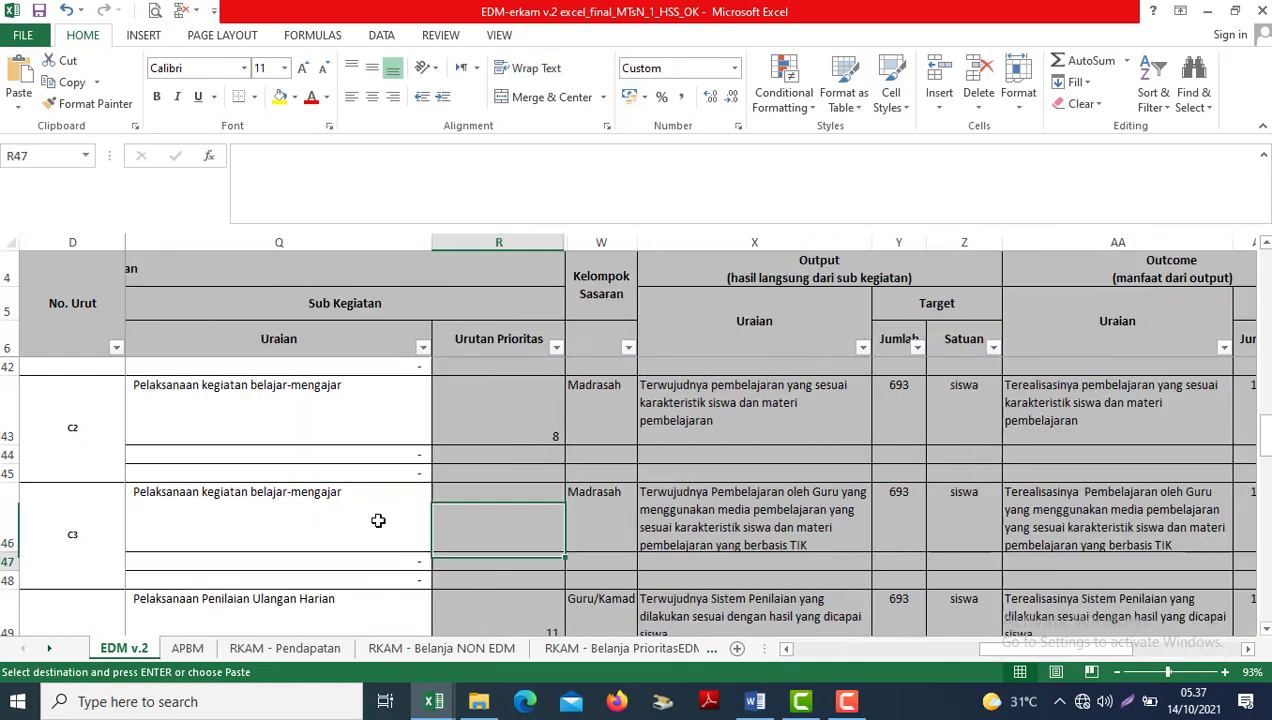
key(Down)
key(Down)
key(Down)
key(Down)
key(Down)
key(Down)
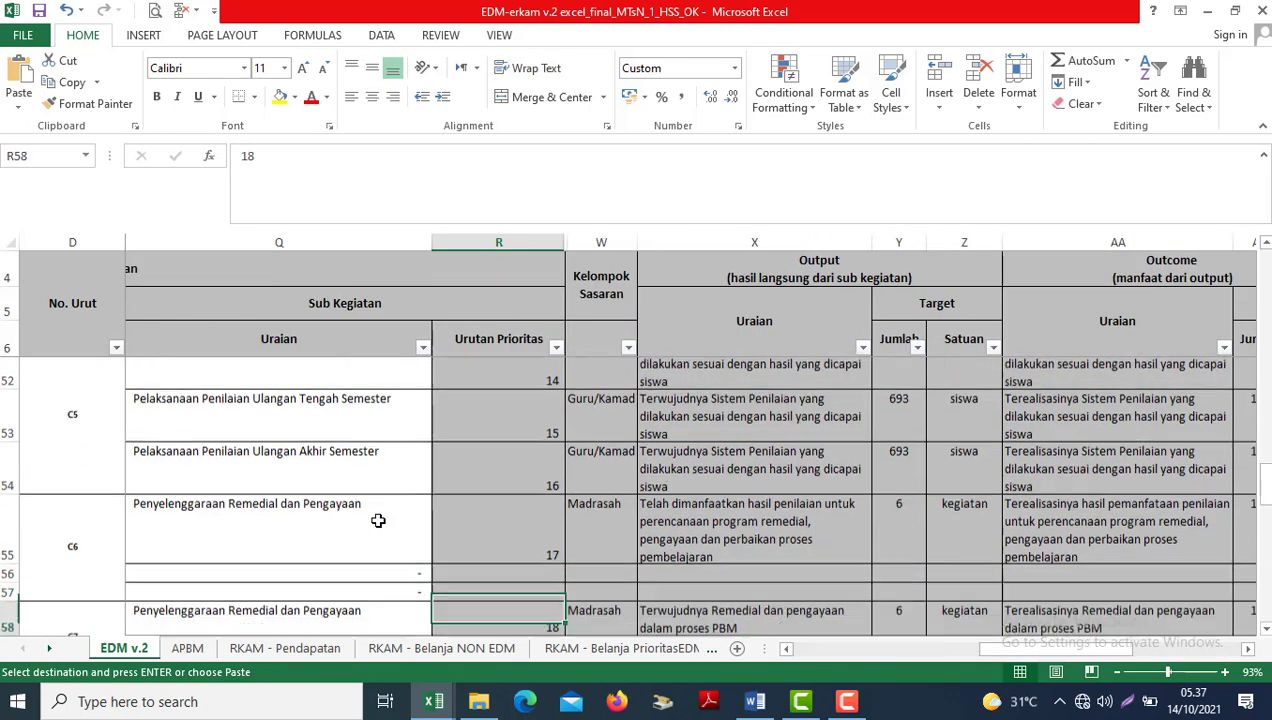
key(Down)
key(Down)
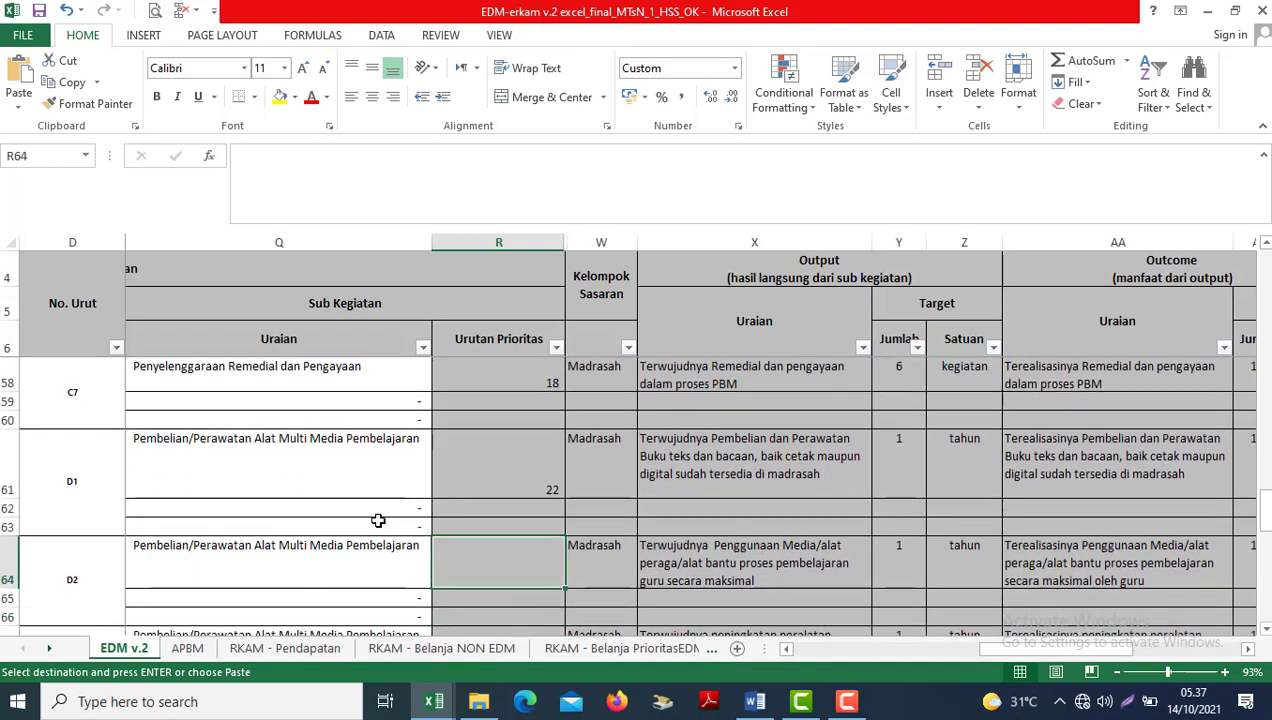
Clear the Urutan Prioritas cell R61 of item D1 and enter 22 in it again.
key(Up)
key(Up)
key(Up)
key(Escape)
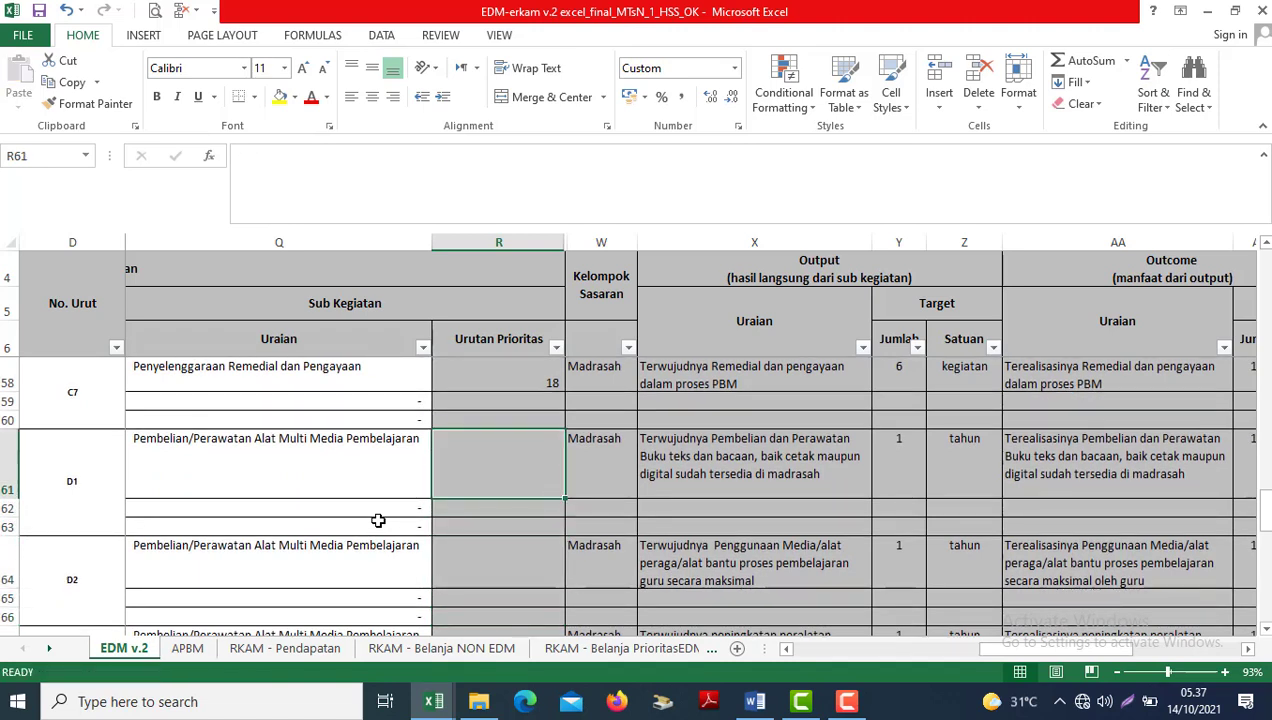
text(22)
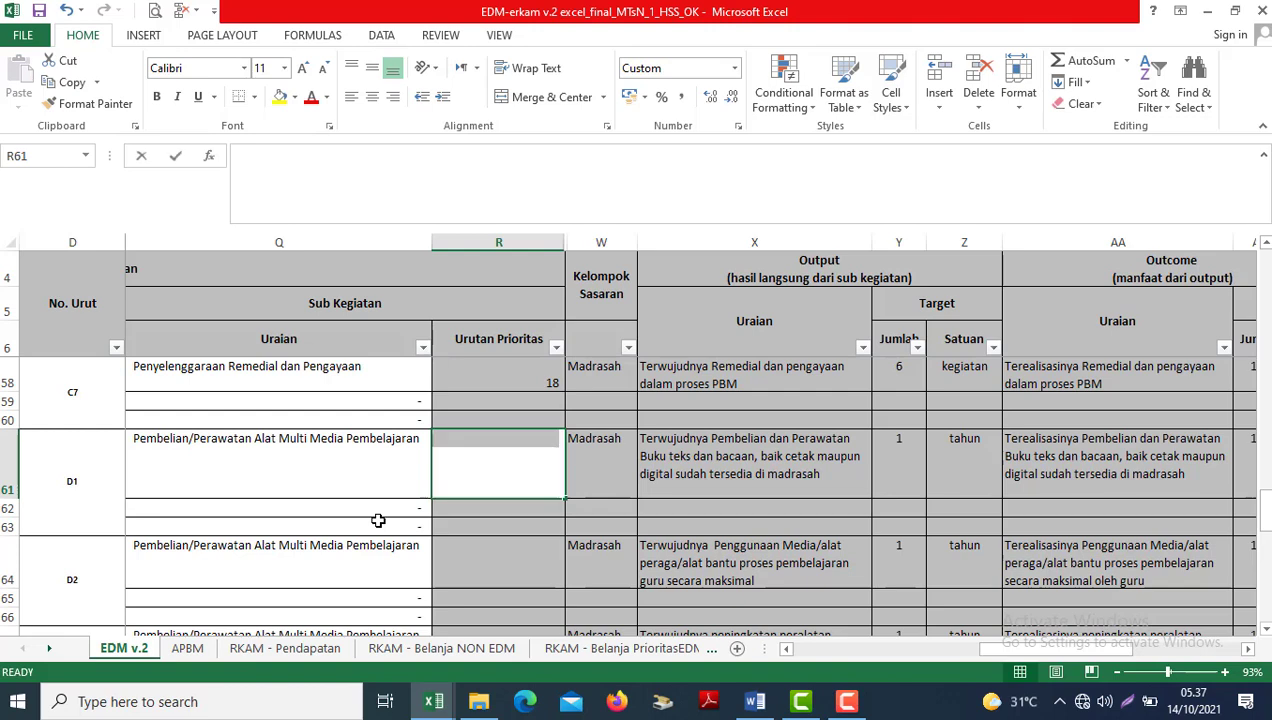
key(ctrl+Return)
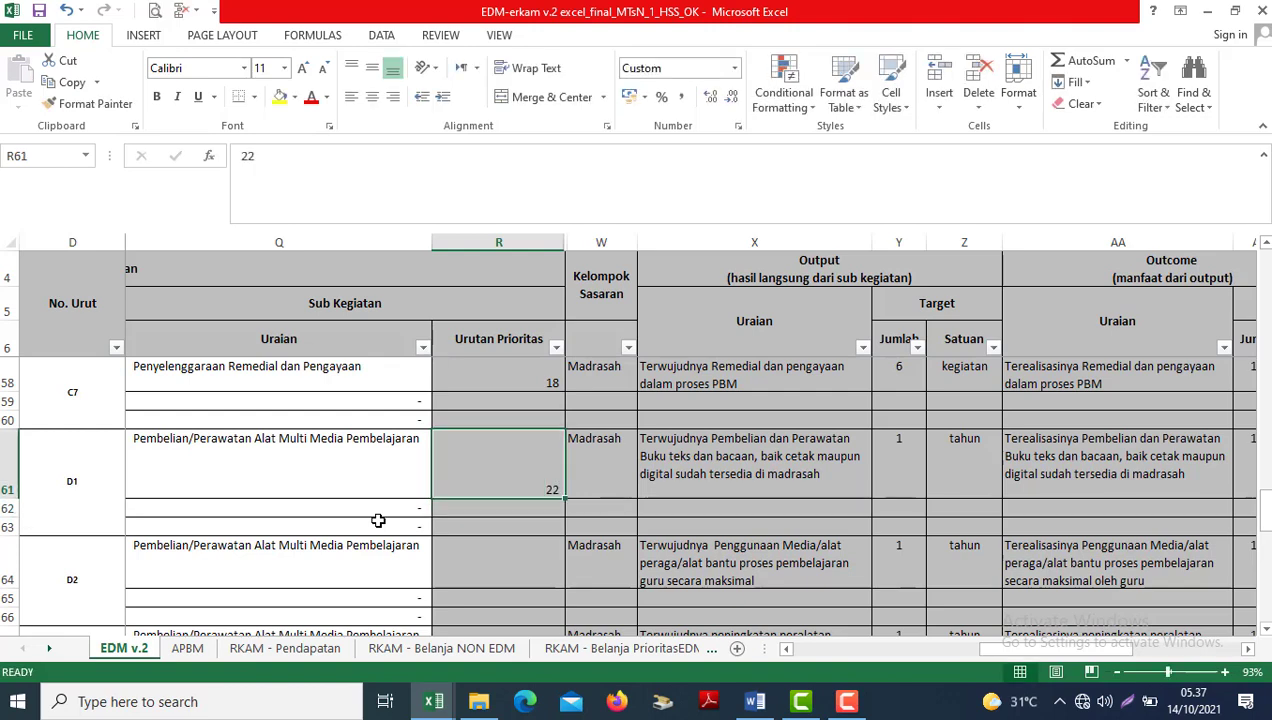
Examine the Output and Outcome entries of row 61, returning to the Sub Kegiatan and Urutan Prioritas cells of item D1.
key(Right)
key(Right)
key(Right)
key(Right)
key(Right)
key(Right)
key(Right)
key(Right)
key(Right)
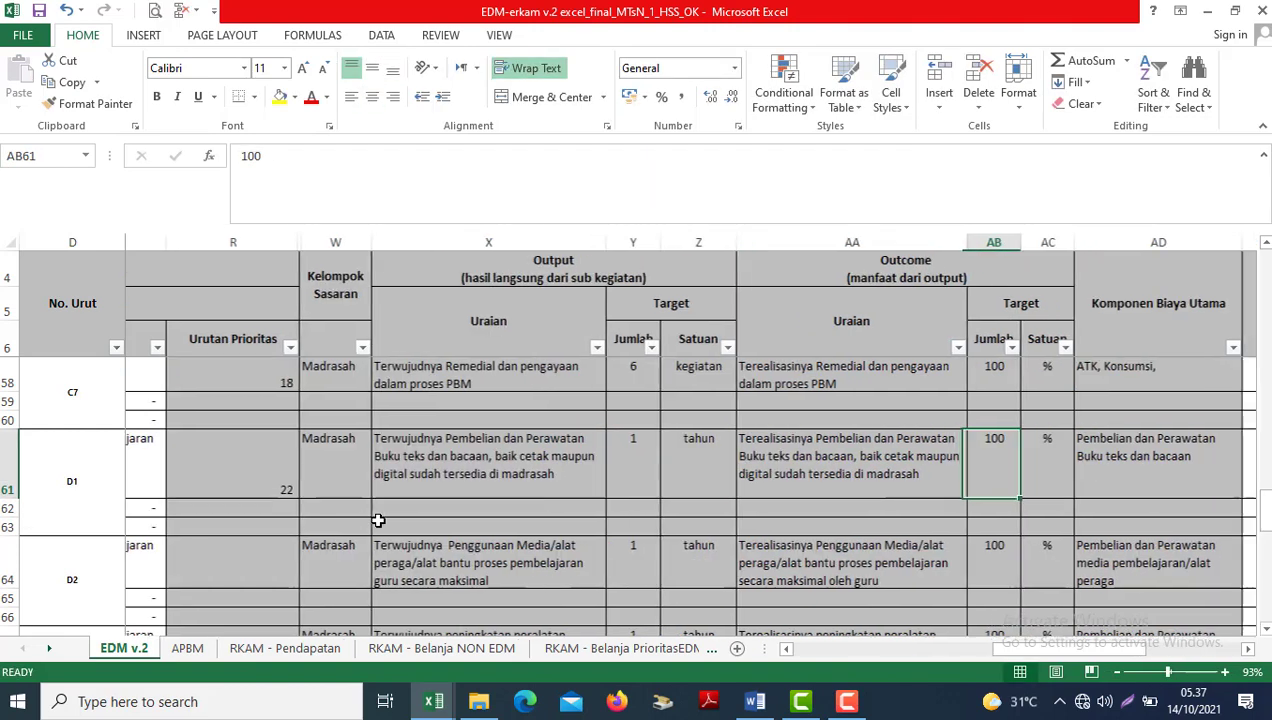
key(Left)
key(Left)
key(Left)
key(Left)
key(Left)
key(Left)
key(Left)
key(Left)
key(Left)
key(Left)
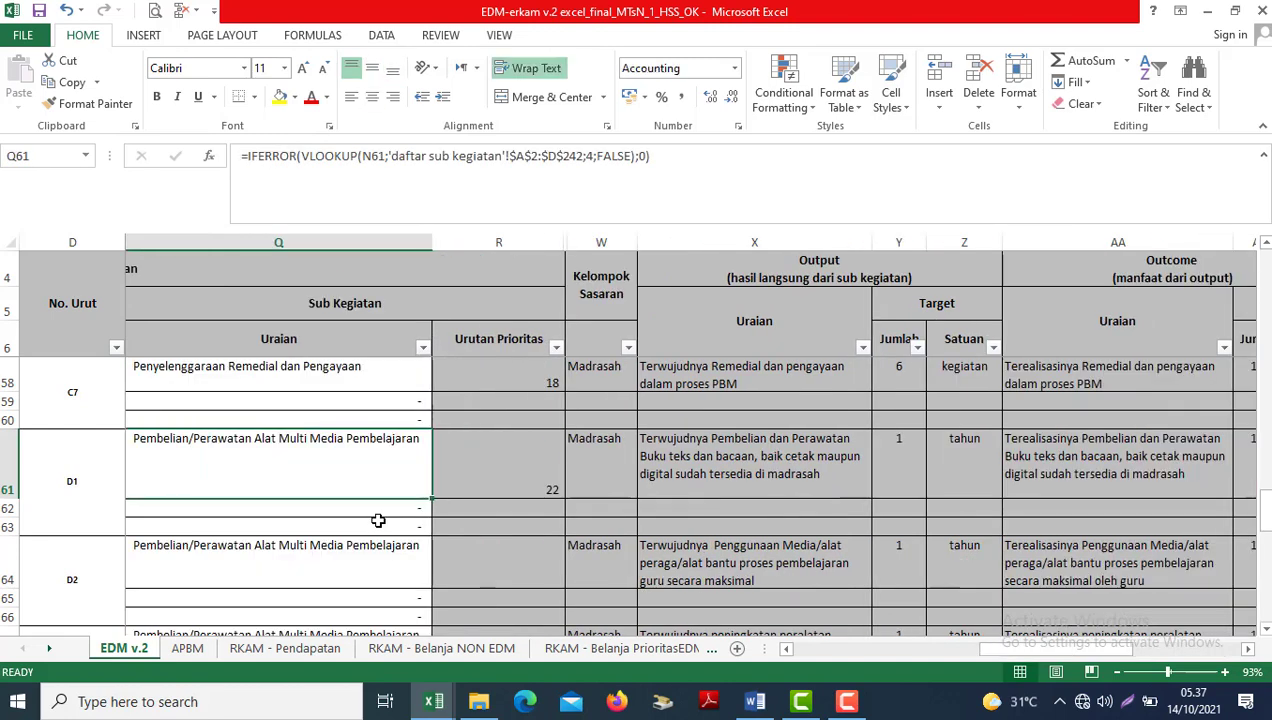
key(Right)
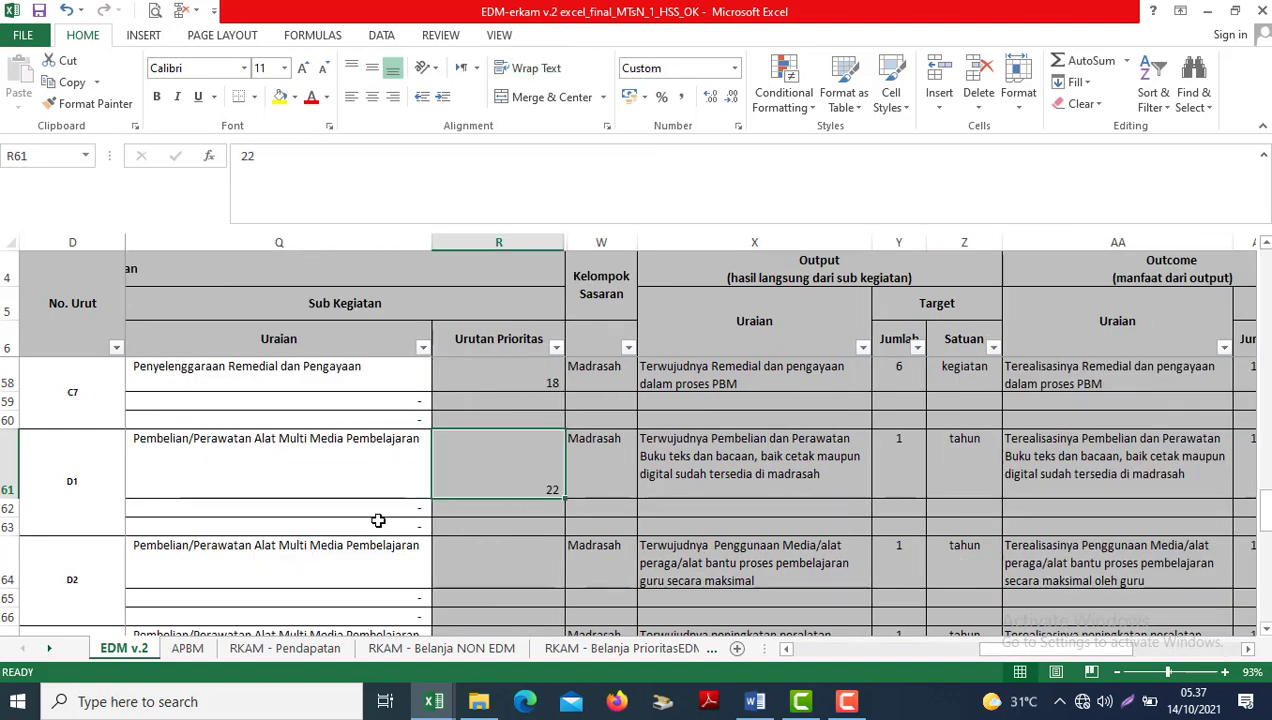
key(Down)
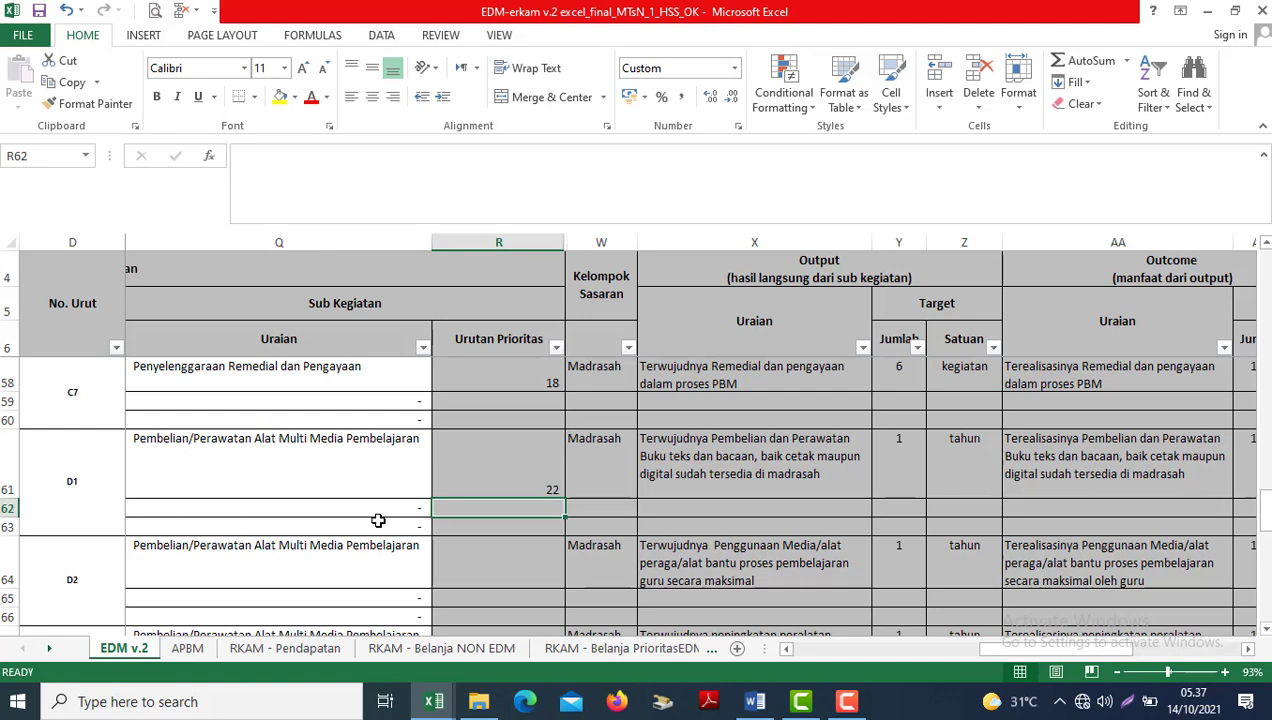
Open the RKAM - Belanja PrioritasEDM sheet and examine the empty rows below the priority 21 activity, around rows 129 to 141.
click(557, 648)
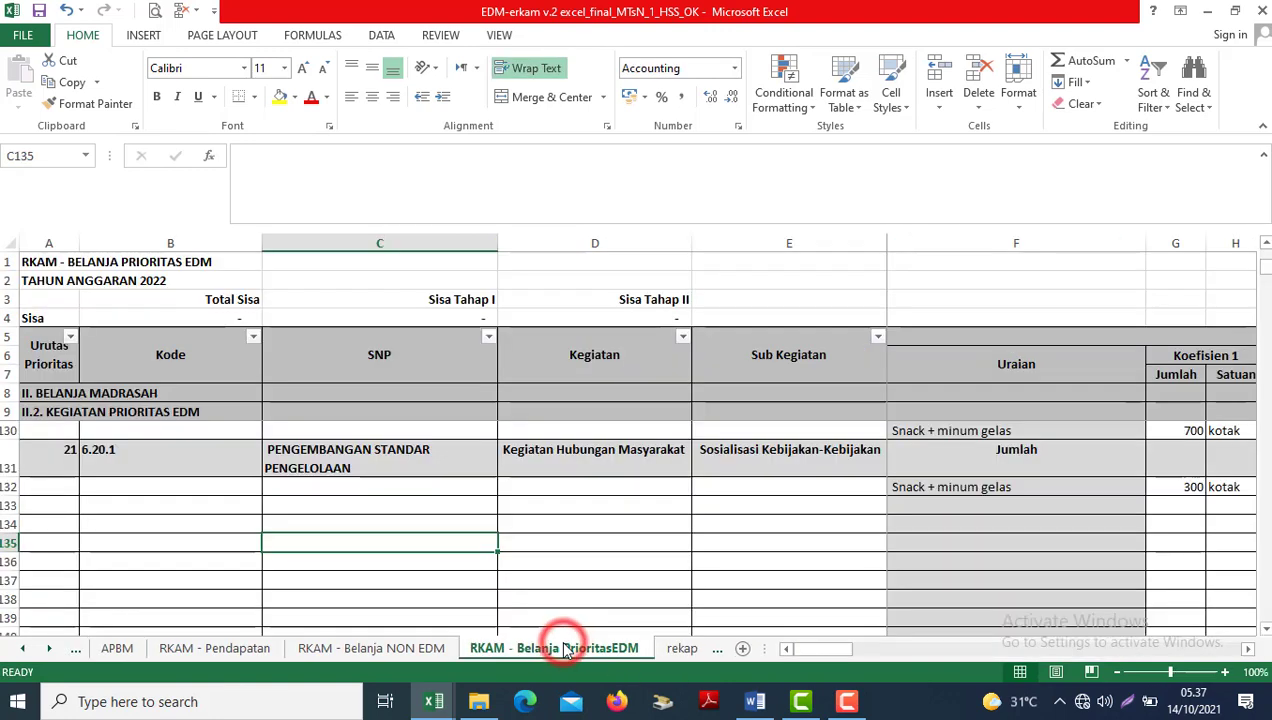
click(203, 489)
key(Down)
key(Down)
key(Down)
key(Down)
key(Down)
key(Down)
key(Down)
key(Down)
key(Down)
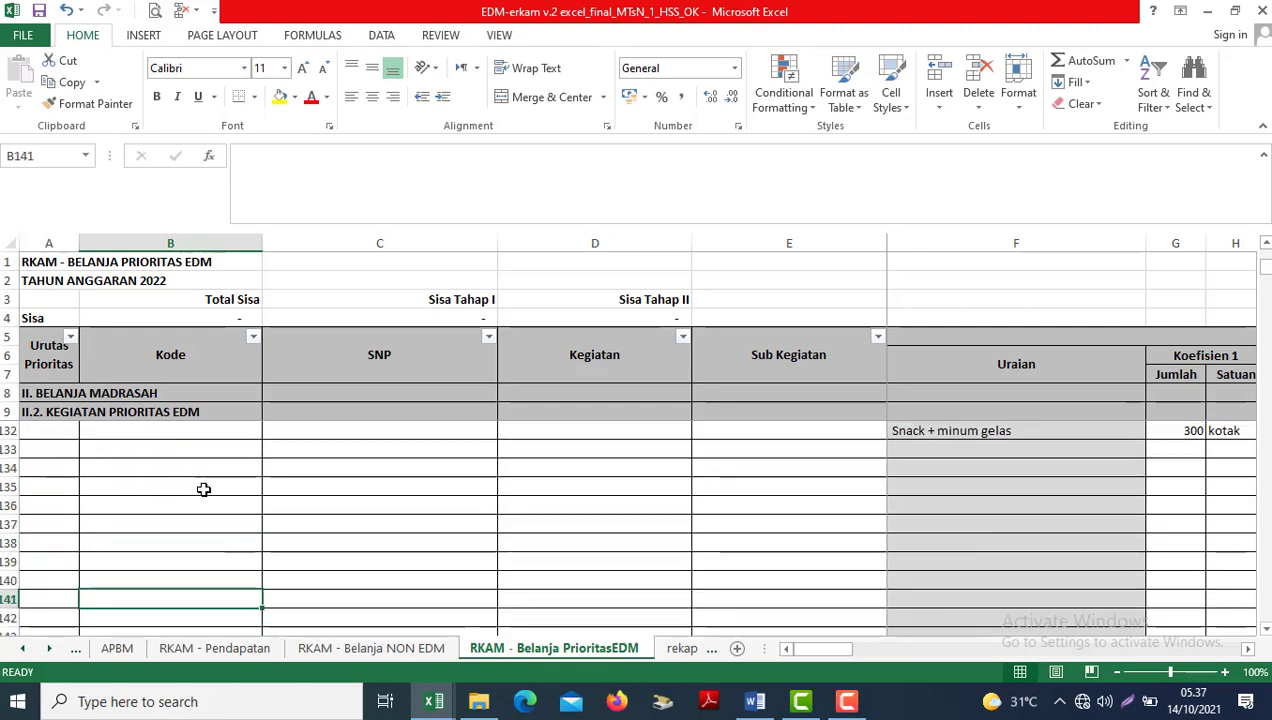
key(Up)
key(Up)
key(Up)
key(Up)
key(Up)
key(Up)
key(Up)
key(Up)
key(Up)
key(Up)
key(Down)
key(Down)
key(Down)
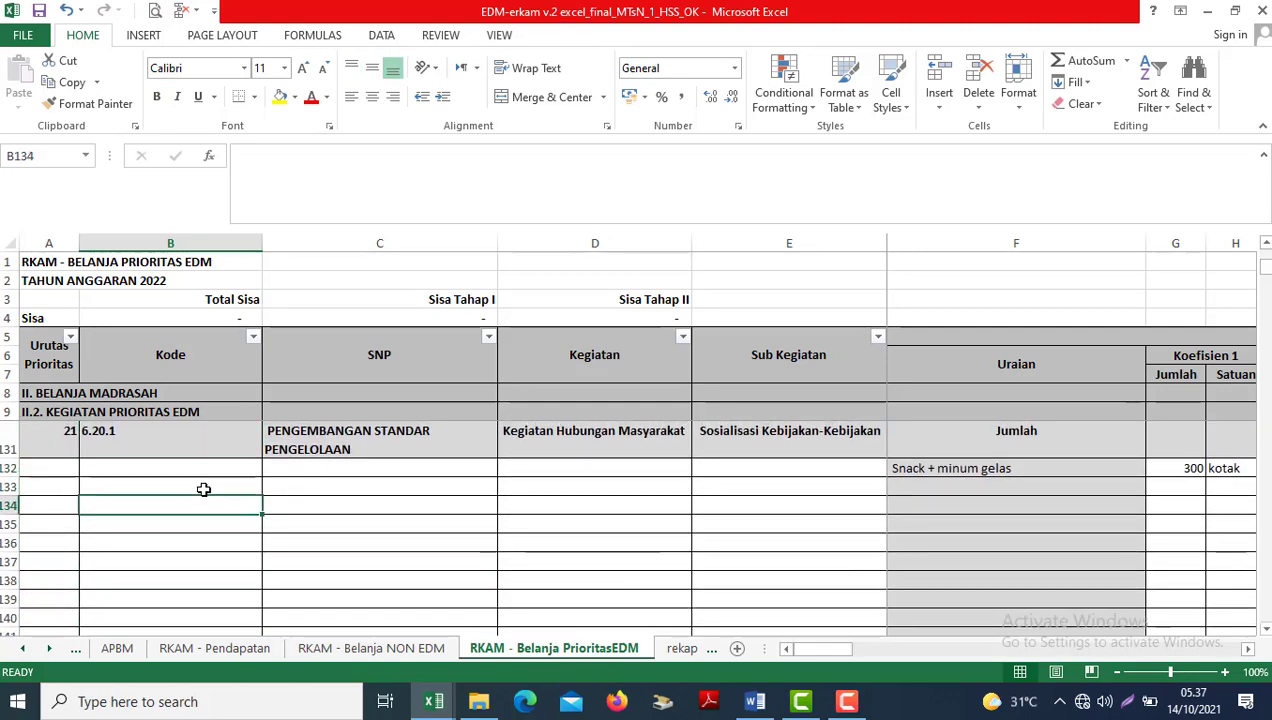
key(Left)
key(Up)
key(Up)
key(Up)
key(Up)
key(Up)
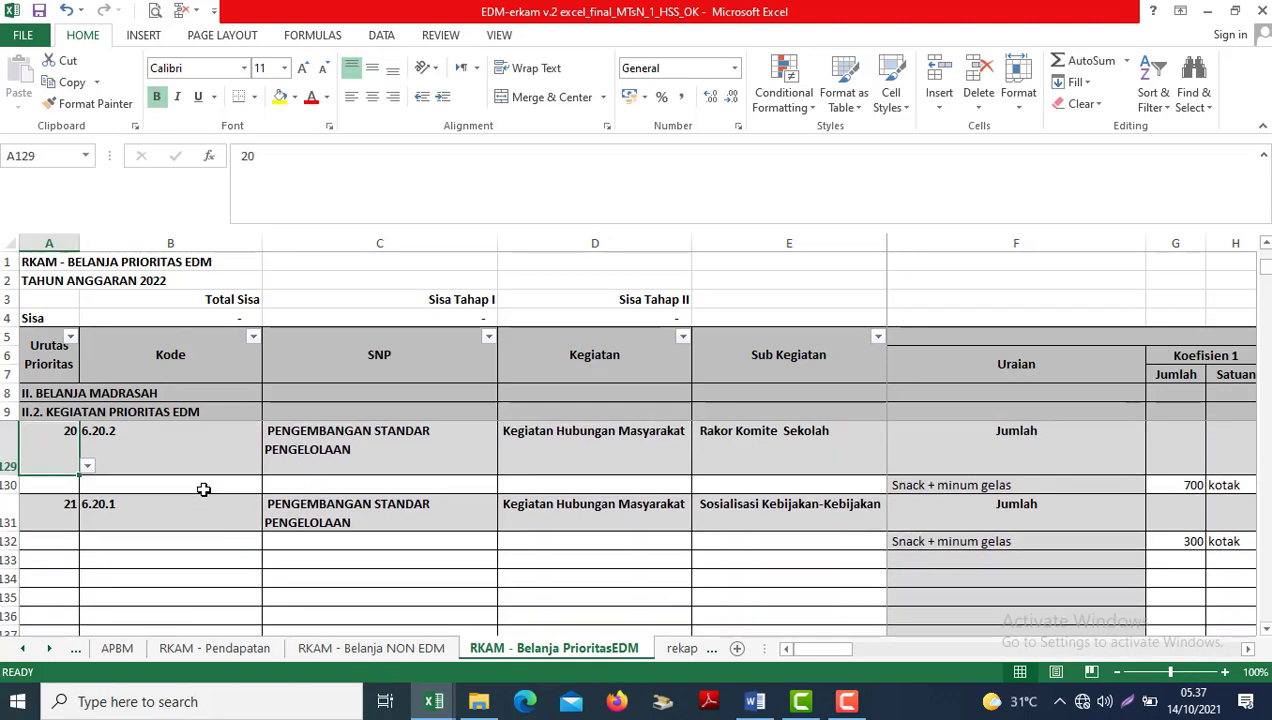
Look through the Urutan Prioritas column from the empty rows below row 132 back up to priority 16 in row 110.
key(Down)
key(Down)
key(Down)
key(Down)
key(Down)
key(Down)
key(Down)
key(Down)
key(Down)
key(Down)
key(Down)
key(Down)
key(Up)
key(Up)
key(Up)
key(Up)
key(Up)
key(Up)
key(Up)
key(Up)
key(Up)
key(Up)
key(Up)
key(Up)
key(Up)
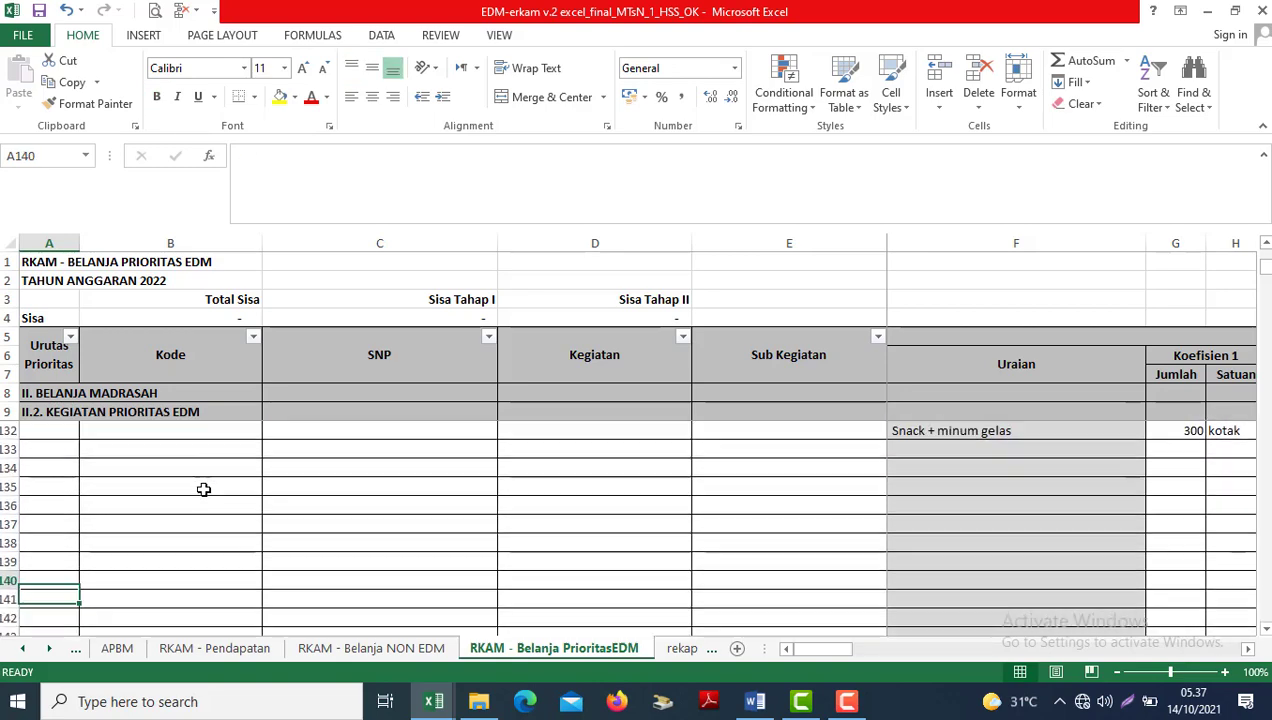
key(Up)
key(Up)
key(Up)
key(Up)
key(Up)
key(Up)
key(Up)
key(Up)
key(Up)
key(Up)
key(Up)
key(Up)
key(Up)
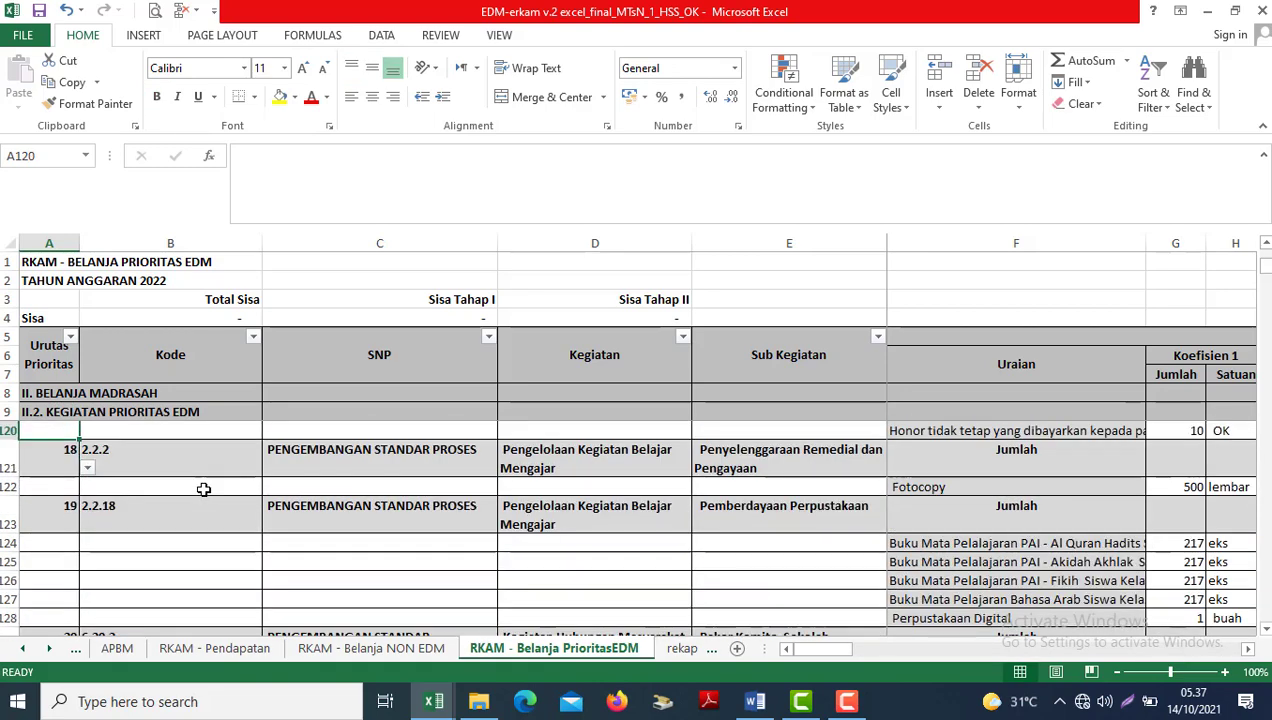
key(Up)
key(Up)
key(Up)
key(Up)
key(Up)
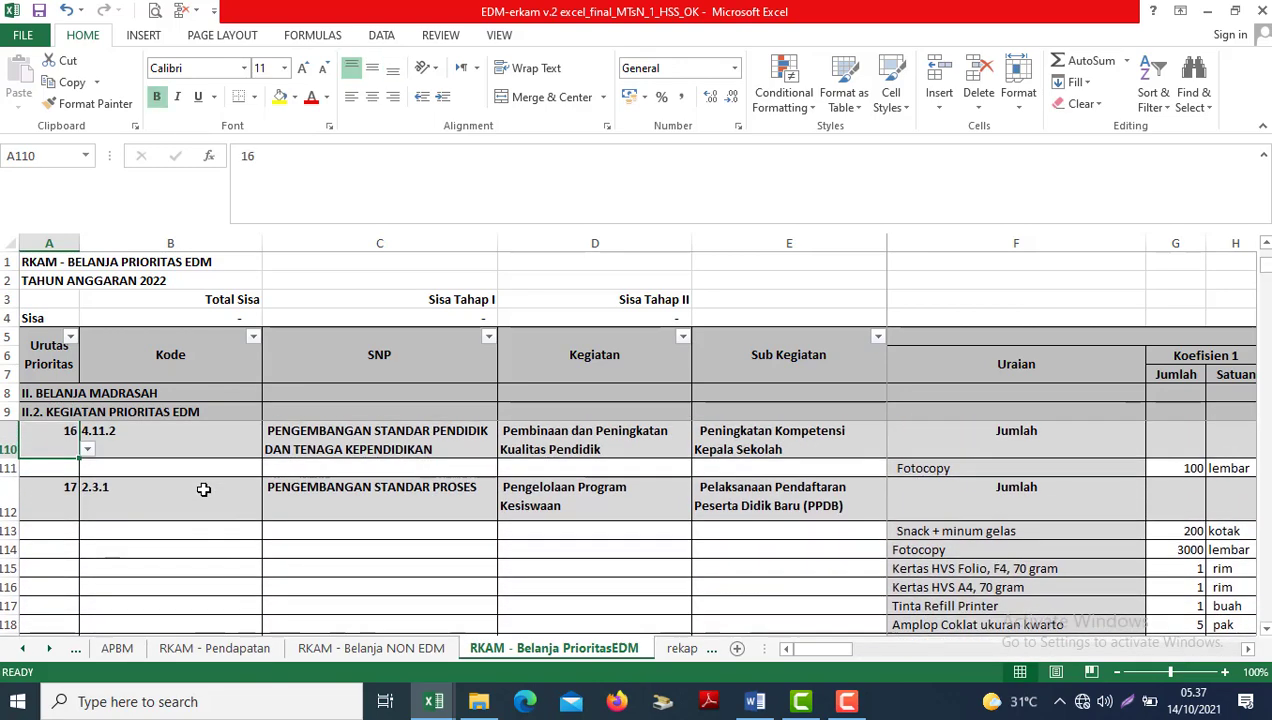
Copy the priority 17 activity block, range A112:T115, from Urutan Prioritas through Kode Akun.
key(Down)
key(Down)
key(shift+Down)
key(shift+Down)
key(shift+Down)
key(shift+Right)
key(shift+Right)
key(shift+Right)
key(shift+Right)
key(shift+Right)
key(shift+Right)
key(shift+Right)
key(shift+Right)
key(shift+Right)
key(shift+Right)
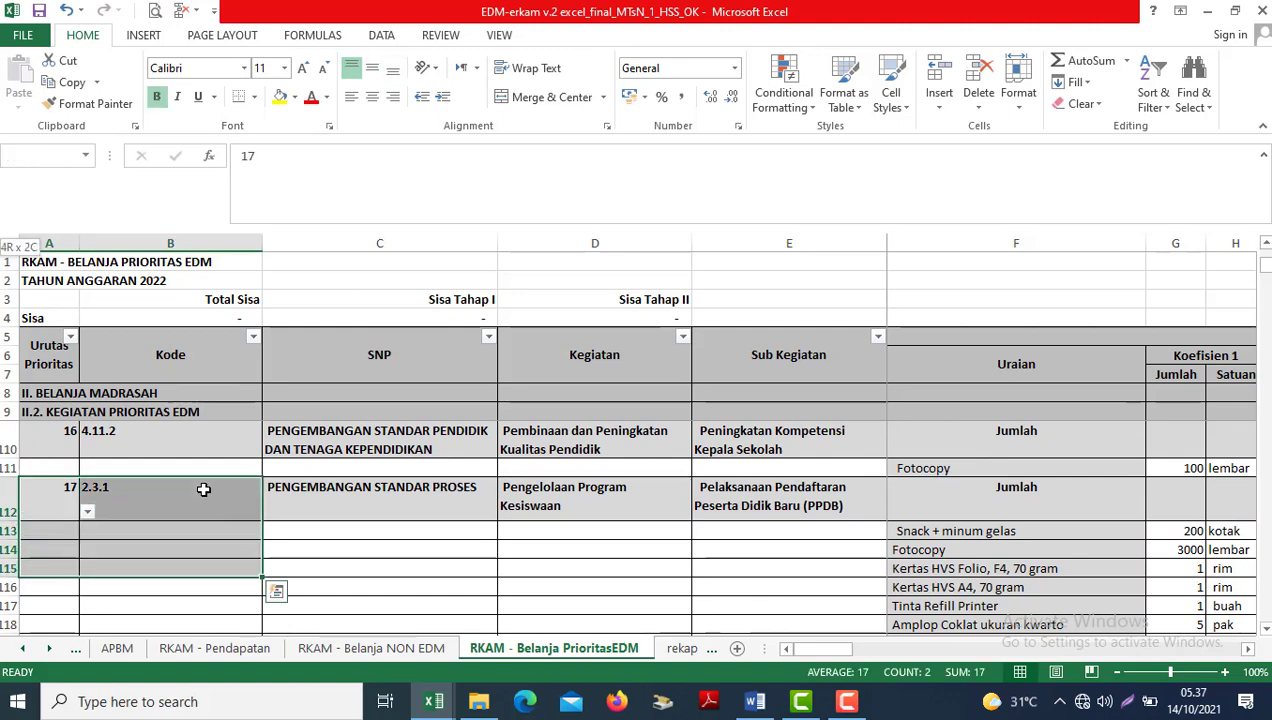
key(shift+Right)
key(shift+Right)
key(shift+Right)
key(shift+Right)
key(shift+Right)
key(shift+Right)
key(shift+Right)
key(shift+Right)
key(shift+Right)
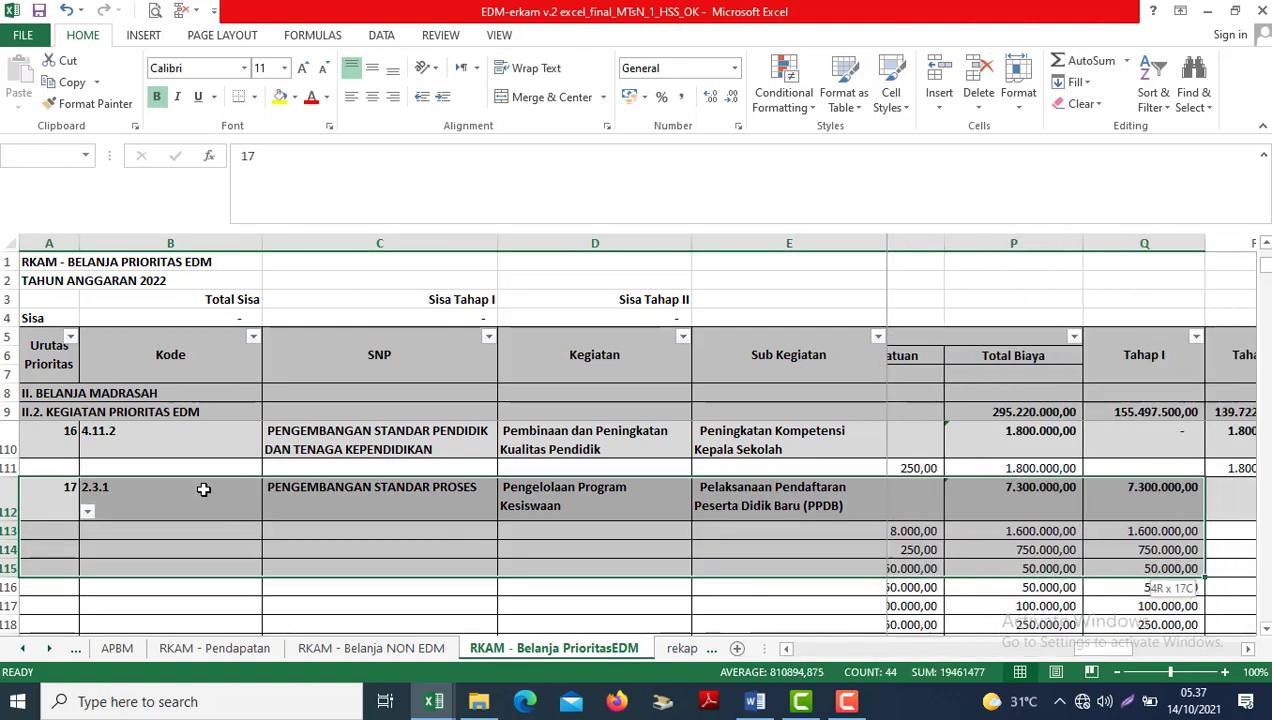
key(shift+Right)
key(shift+Left)
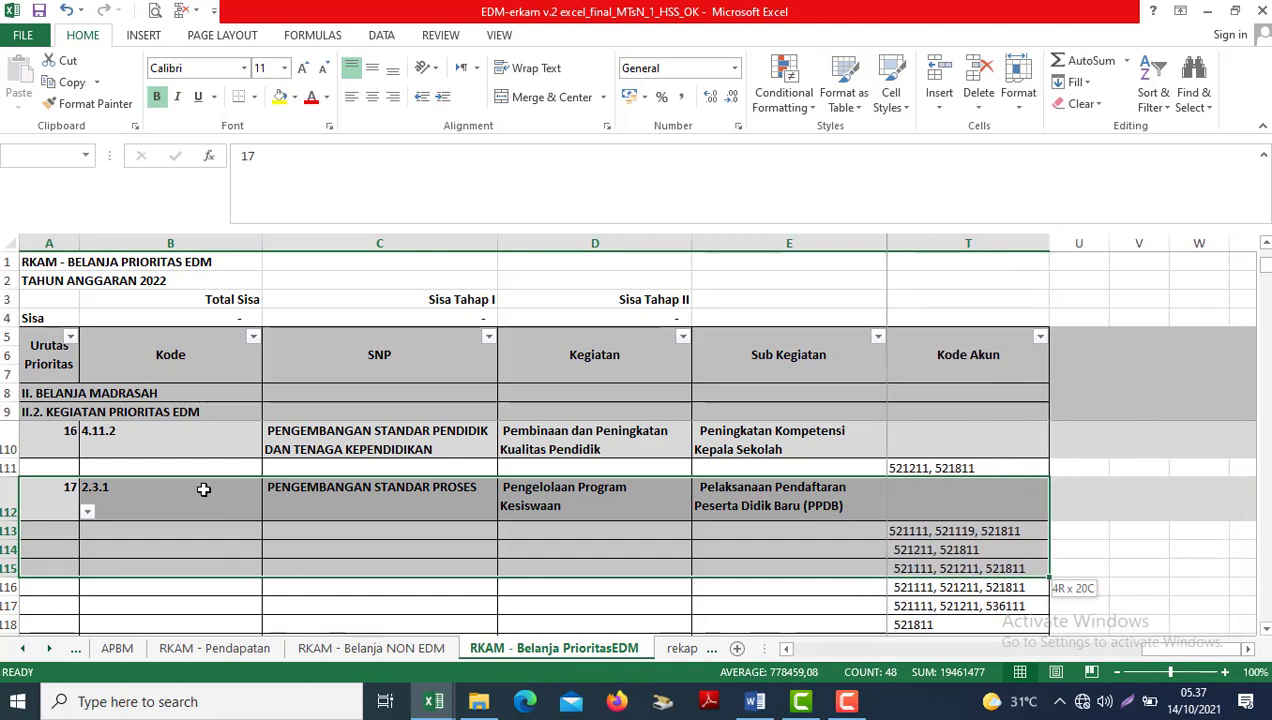
key(ctrl+c)
Paste the copied activity block at cell A133, directly below the last item of priority 21.
click(71, 571)
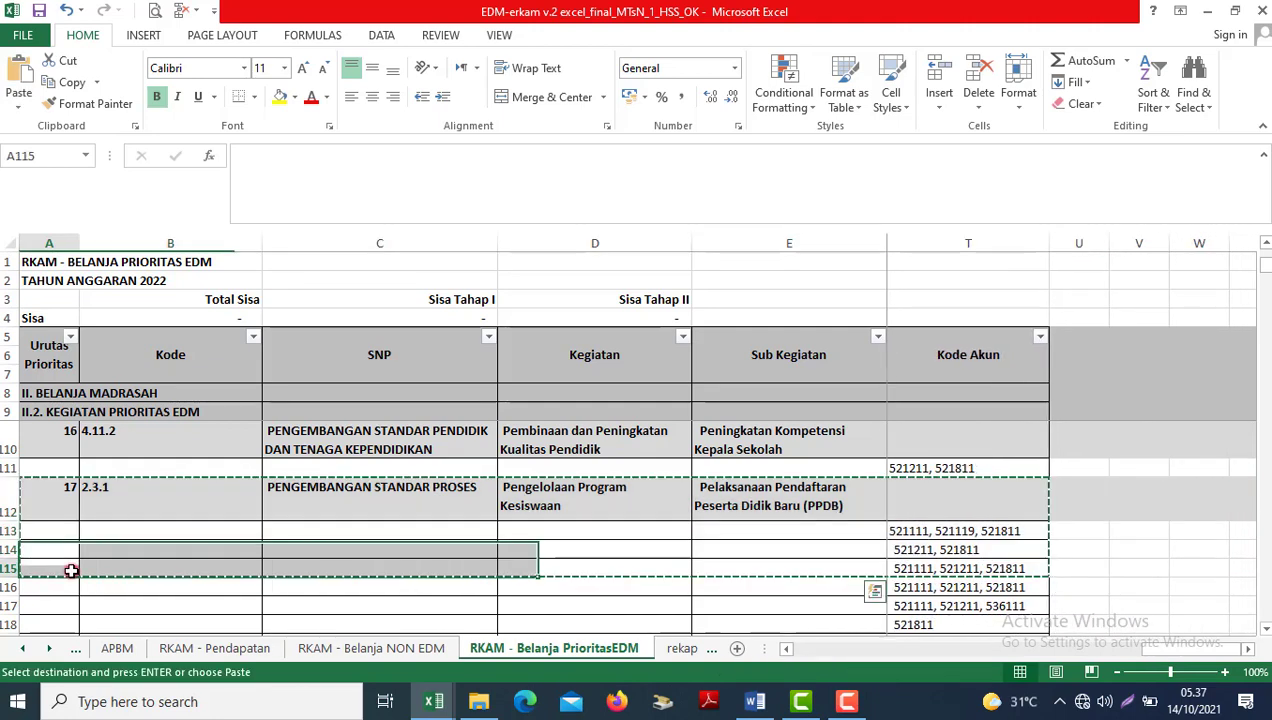
key(Down)
key(Down)
key(Down)
key(Down)
key(Down)
key(Down)
key(Down)
key(Down)
key(Down)
key(Down)
key(Down)
key(Down)
key(Down)
key(Down)
key(Down)
key(Down)
key(Down)
key(Down)
key(Down)
key(Down)
key(Down)
key(Down)
key(Down)
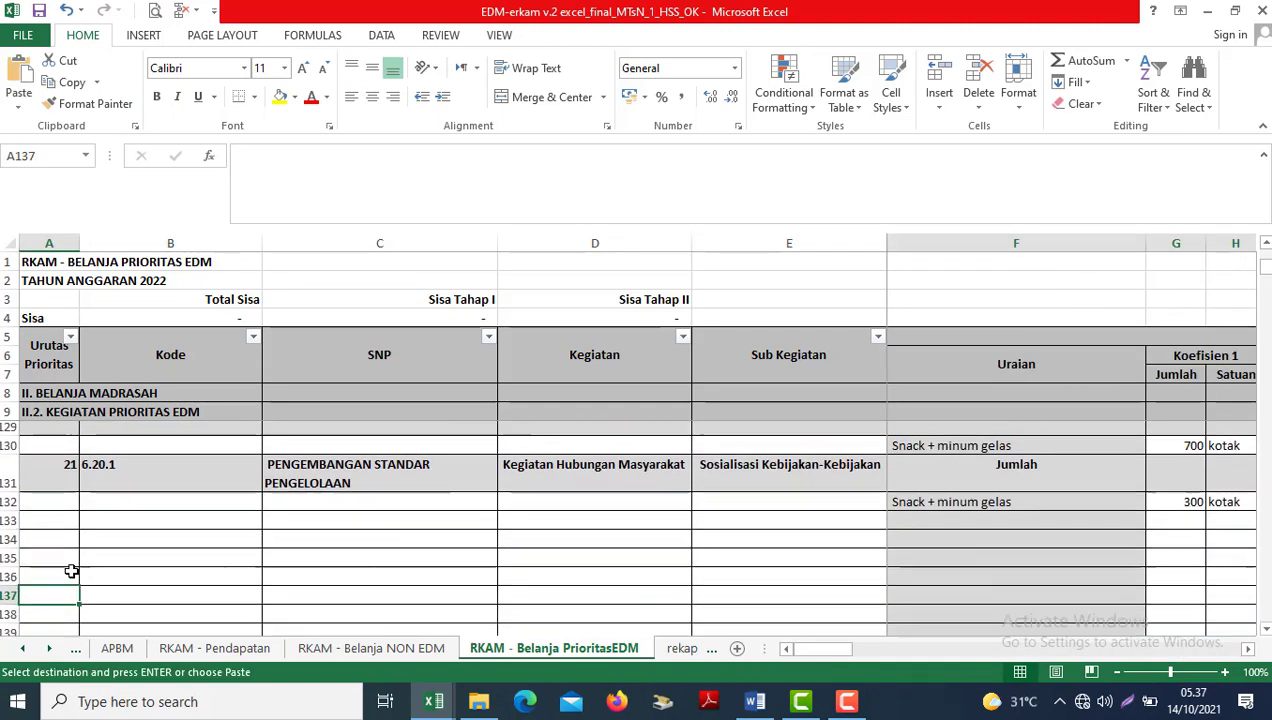
click(41, 510)
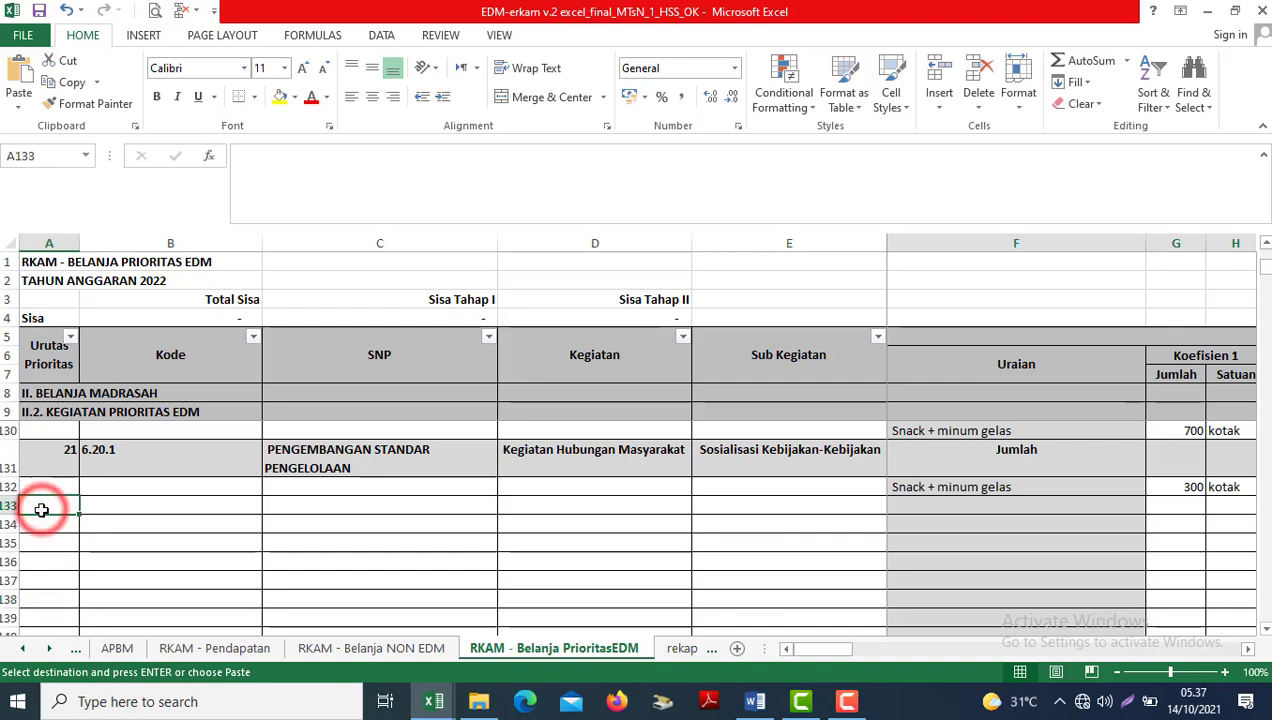
key(ctrl+v)
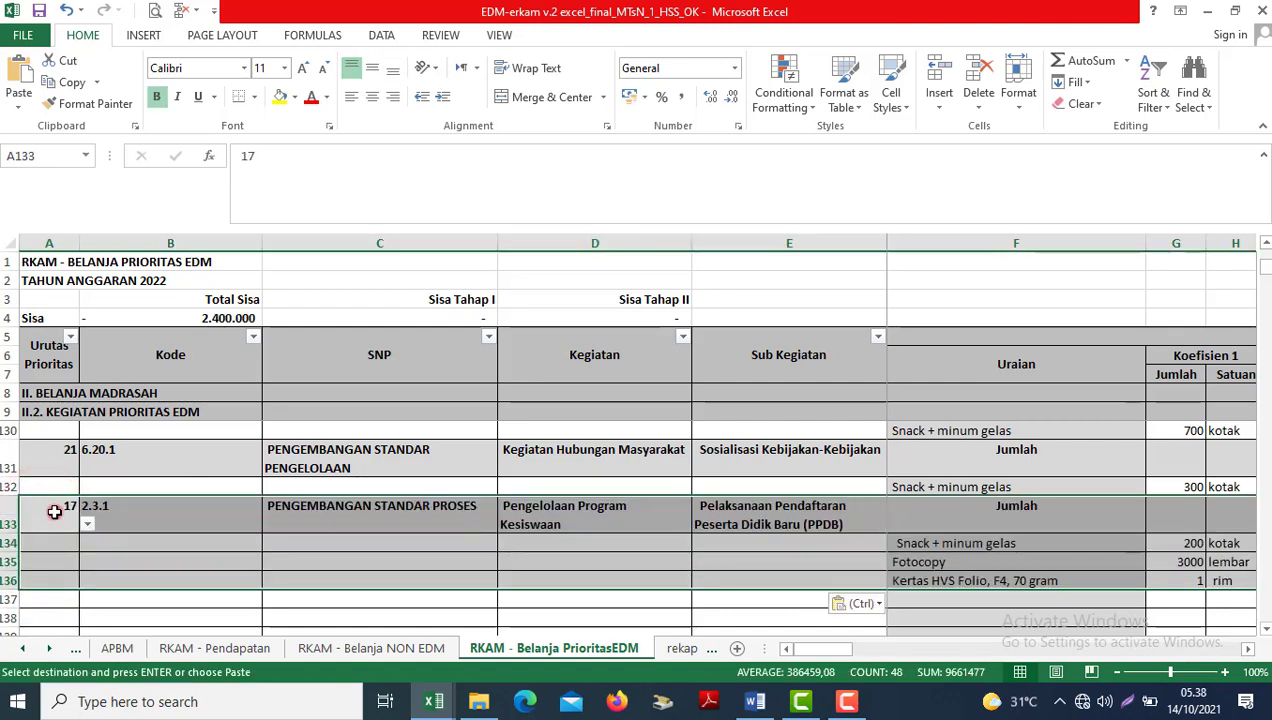
Set the Urutan Prioritas of the pasted activity in cell A133 to 22 and check its Kode and SNP cells.
click(55, 511)
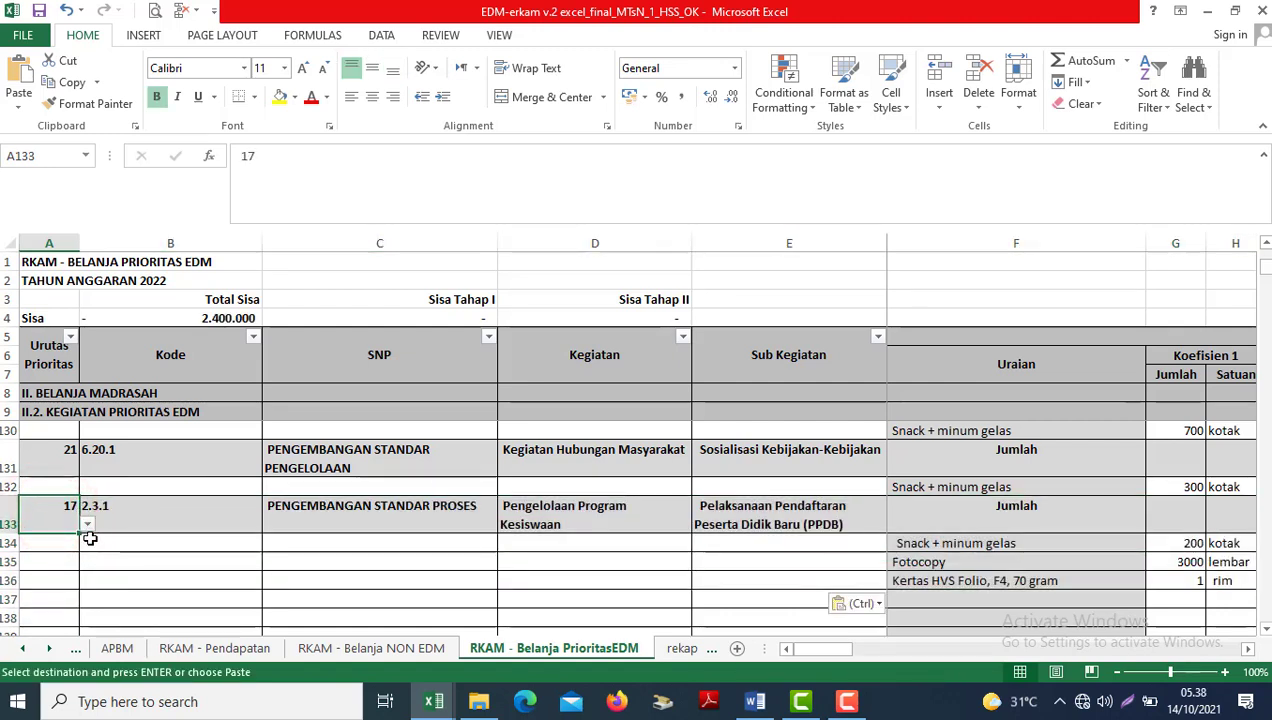
text(22)
key(Return)
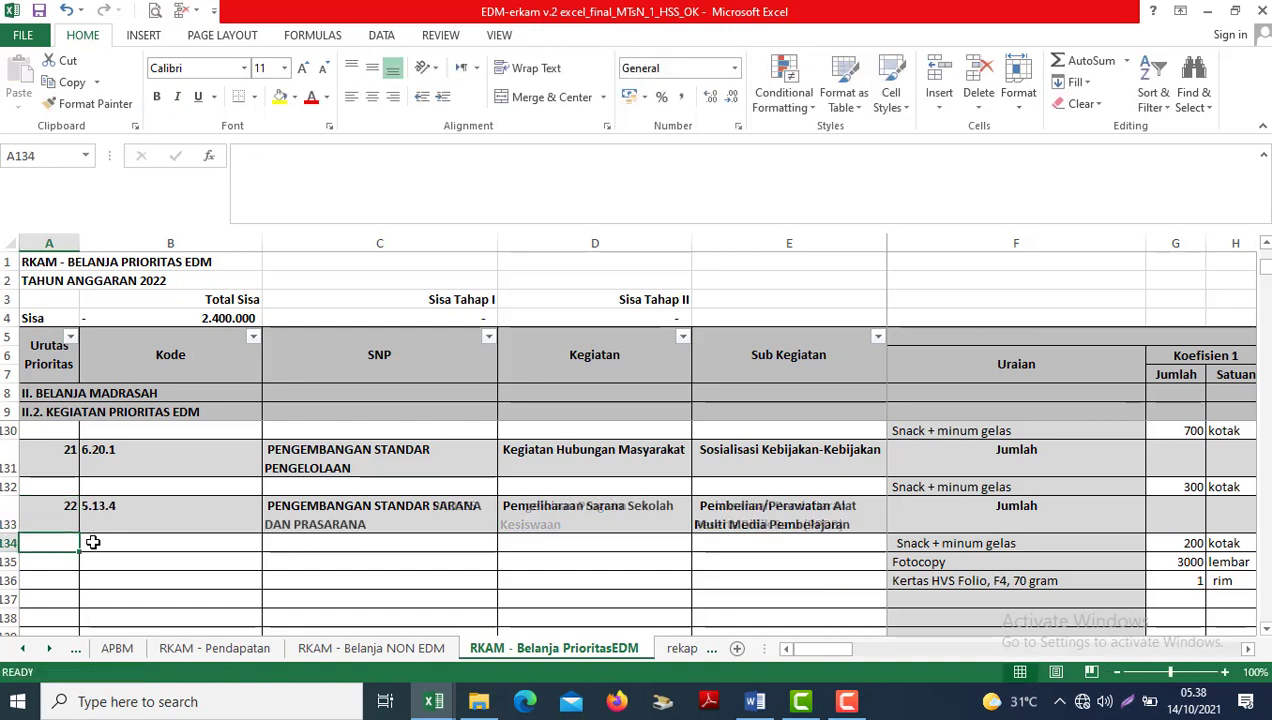
key(Up)
key(Right)
key(Right)
key(Left)
key(Left)
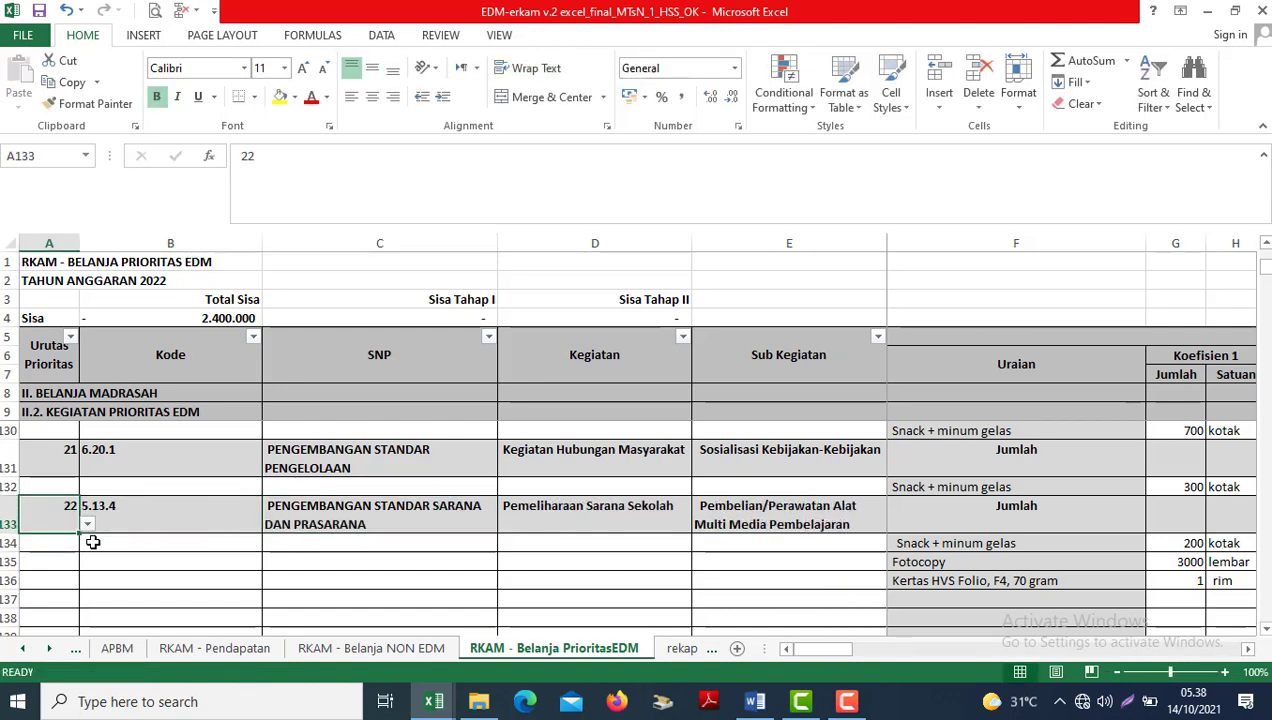
Try priority number 23 in cell A133 to test how the lookup columns of row 133 respond.
text(2)
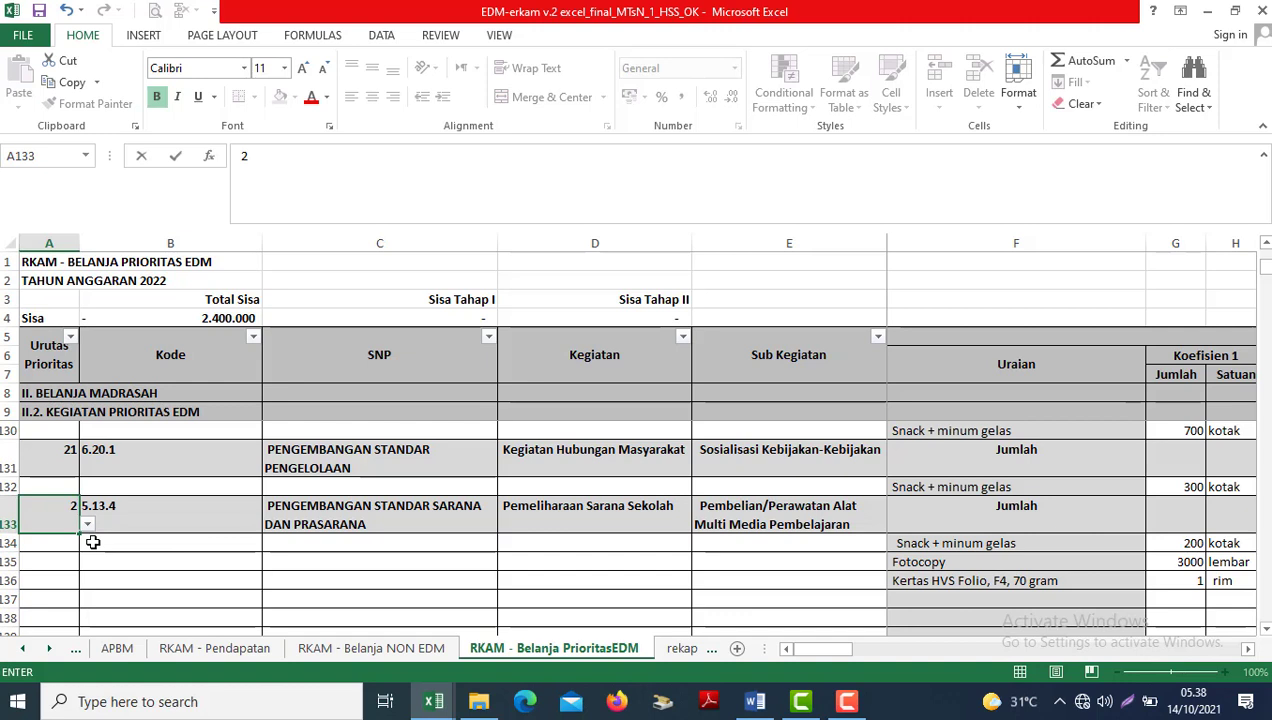
key(Right)
key(Left)
text(23)
key(Right)
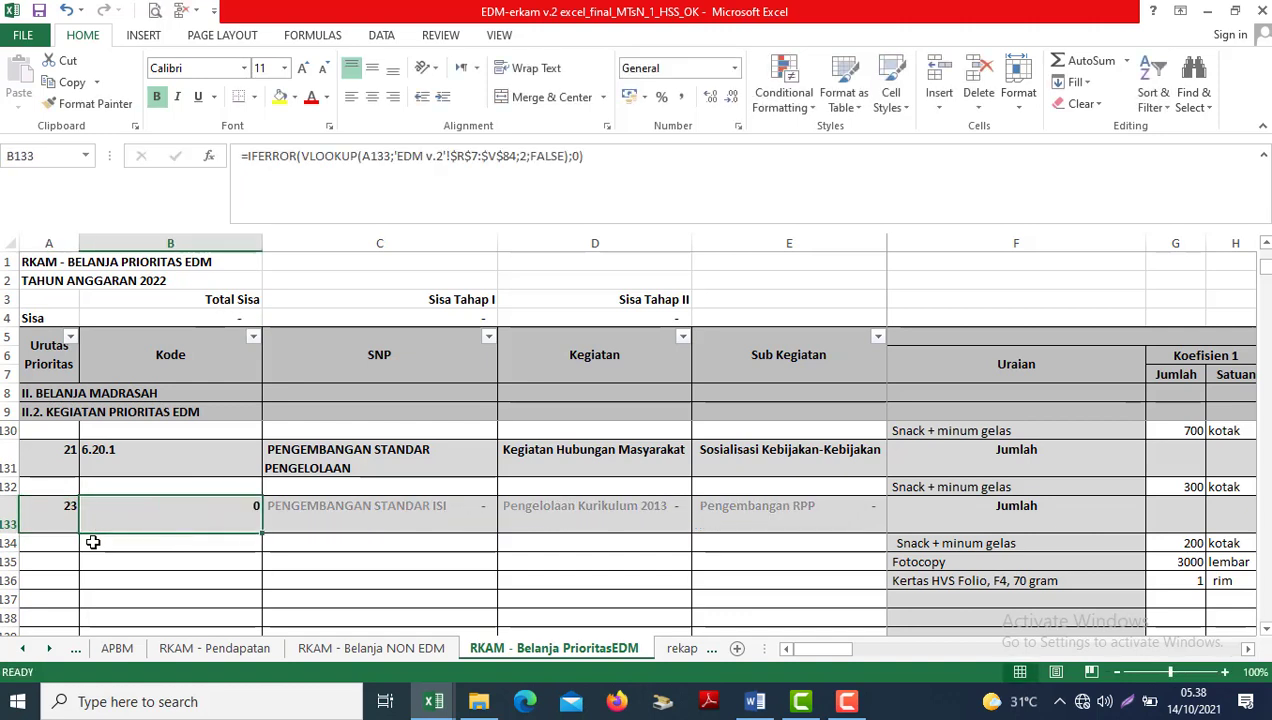
key(Left)
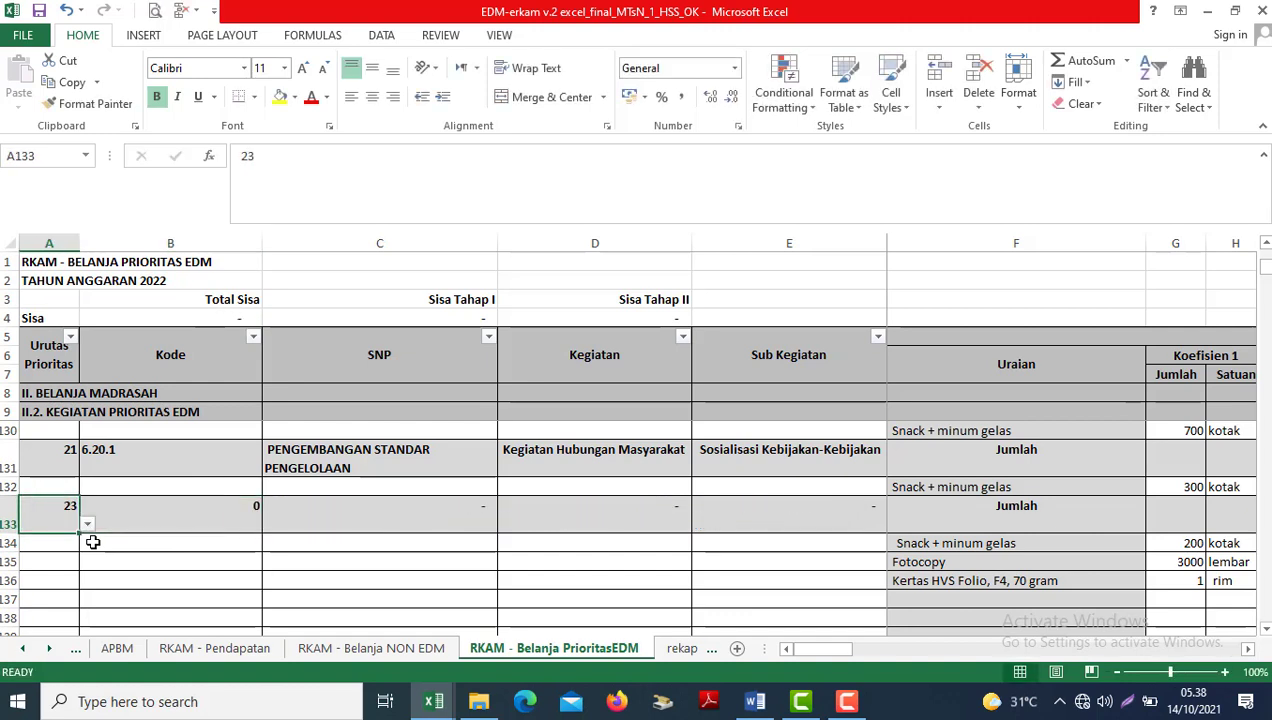
Check the Urutan Prioritas numbers on the EDM v.2 sheet, and set cell A133 of RKAM - Belanja PrioritasEDM back to 22.
click(44, 645)
click(28, 642)
click(114, 646)
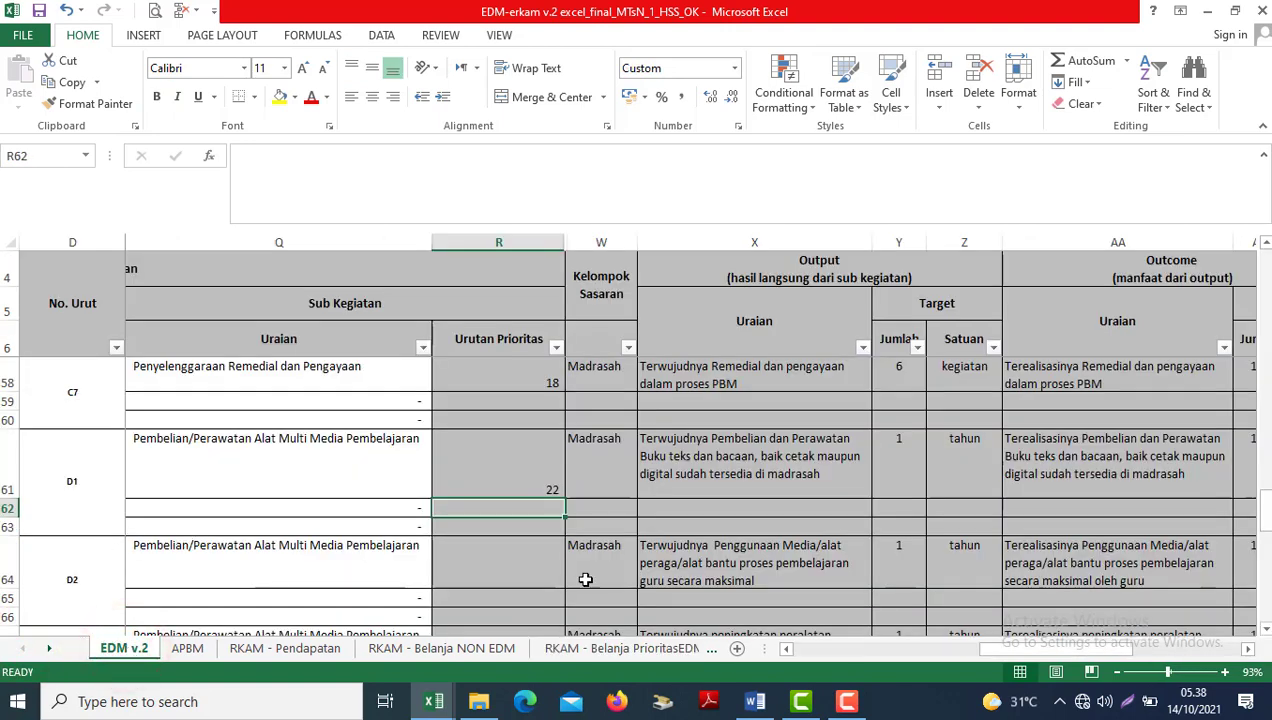
click(600, 646)
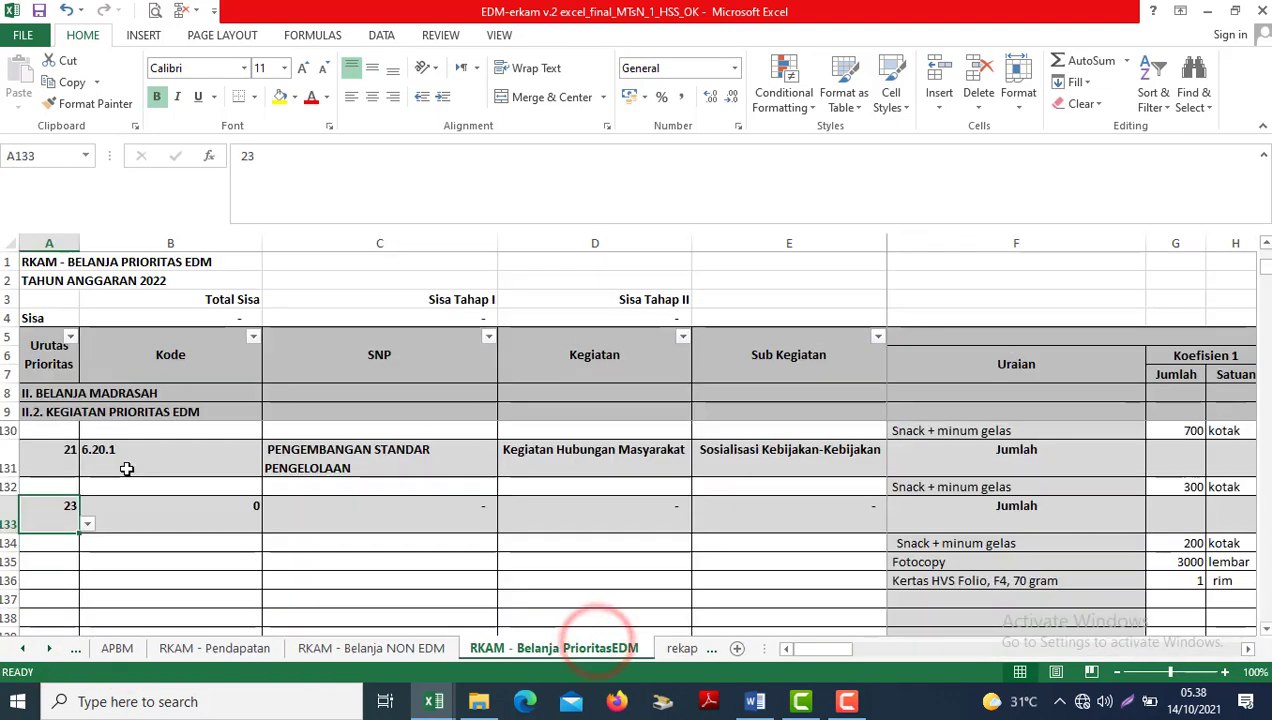
text(22)
key(Tab)
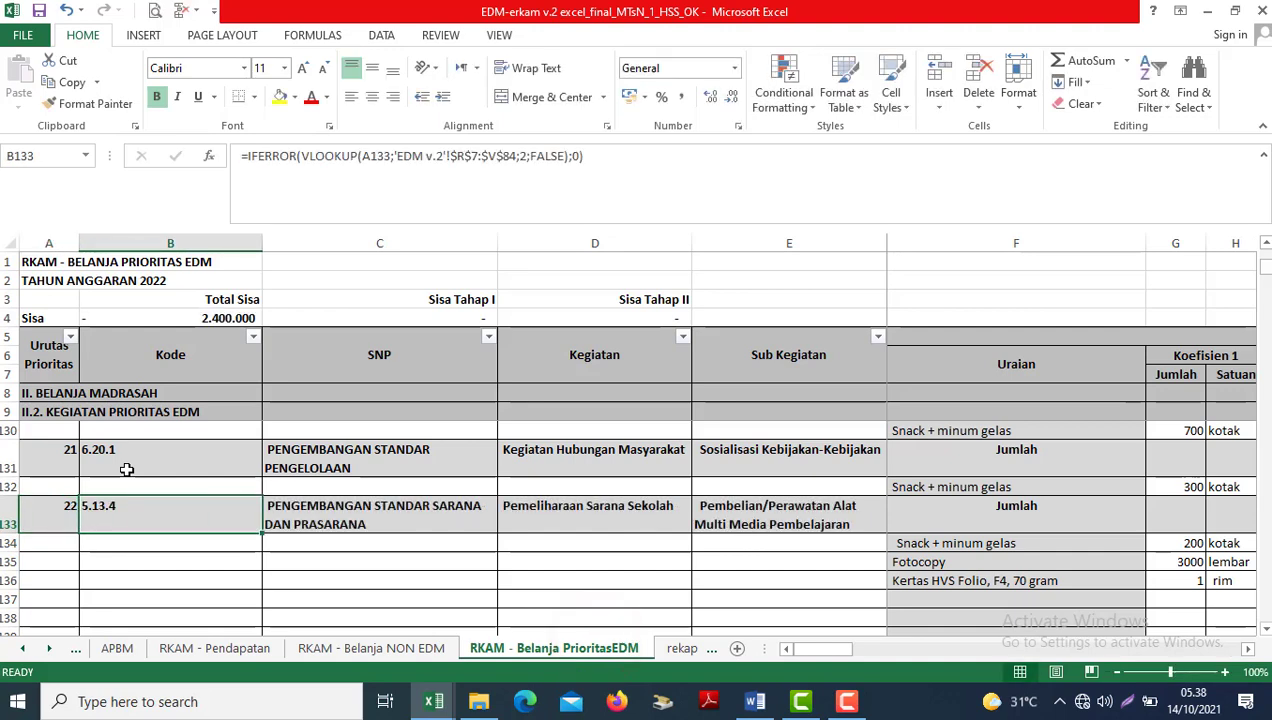
Compare item D1 on the EDM v.2 sheet with the SNP, Kegiatan and Sub Kegiatan cells of row 133 in RKAM - Belanja PrioritasEDM.
click(22, 648)
click(115, 648)
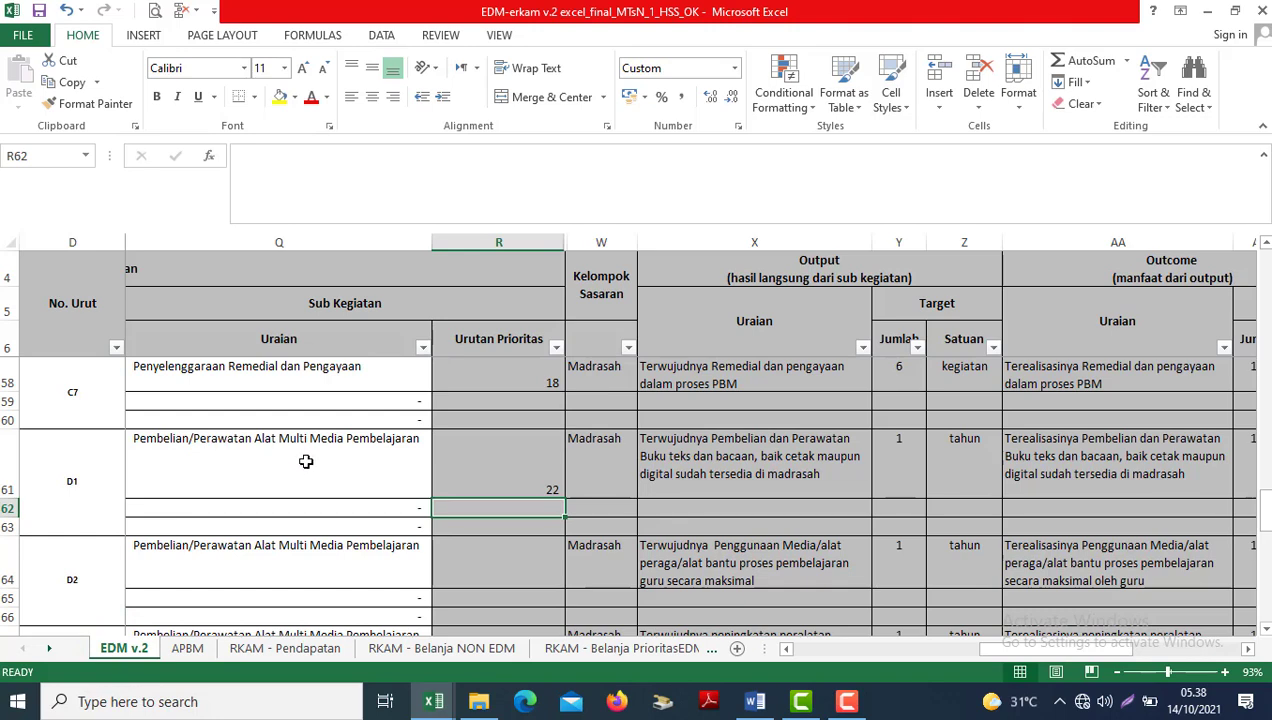
click(622, 648)
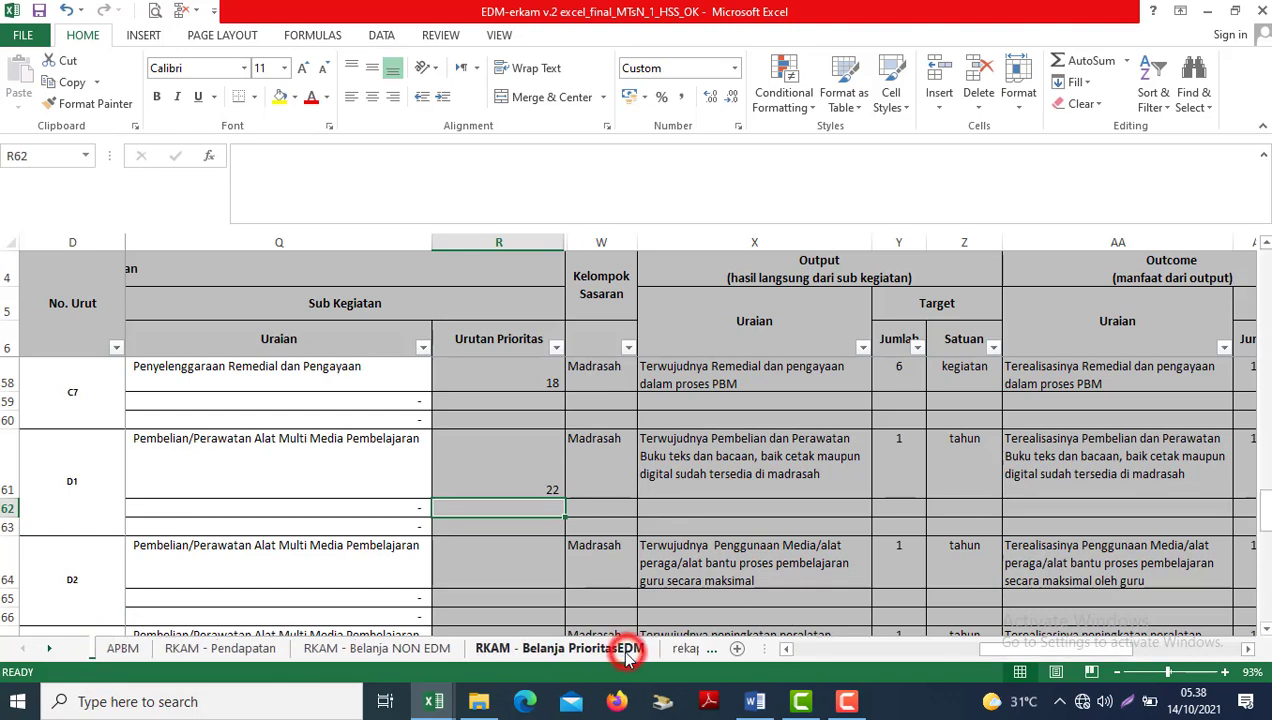
click(400, 516)
key(Right)
key(Right)
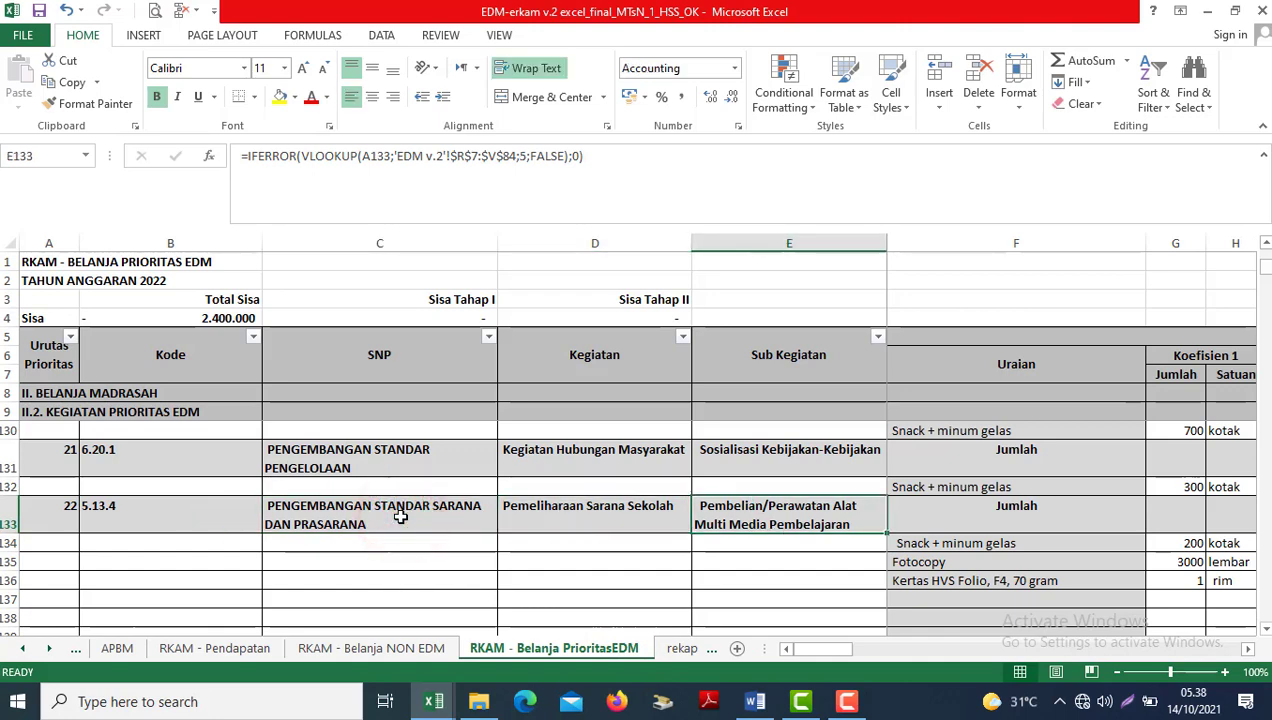
Clear the three Uraian entries in cells F134:F136 below the priority 22 activity.
key(Down)
key(Right)
key(Right)
key(Right)
key(Right)
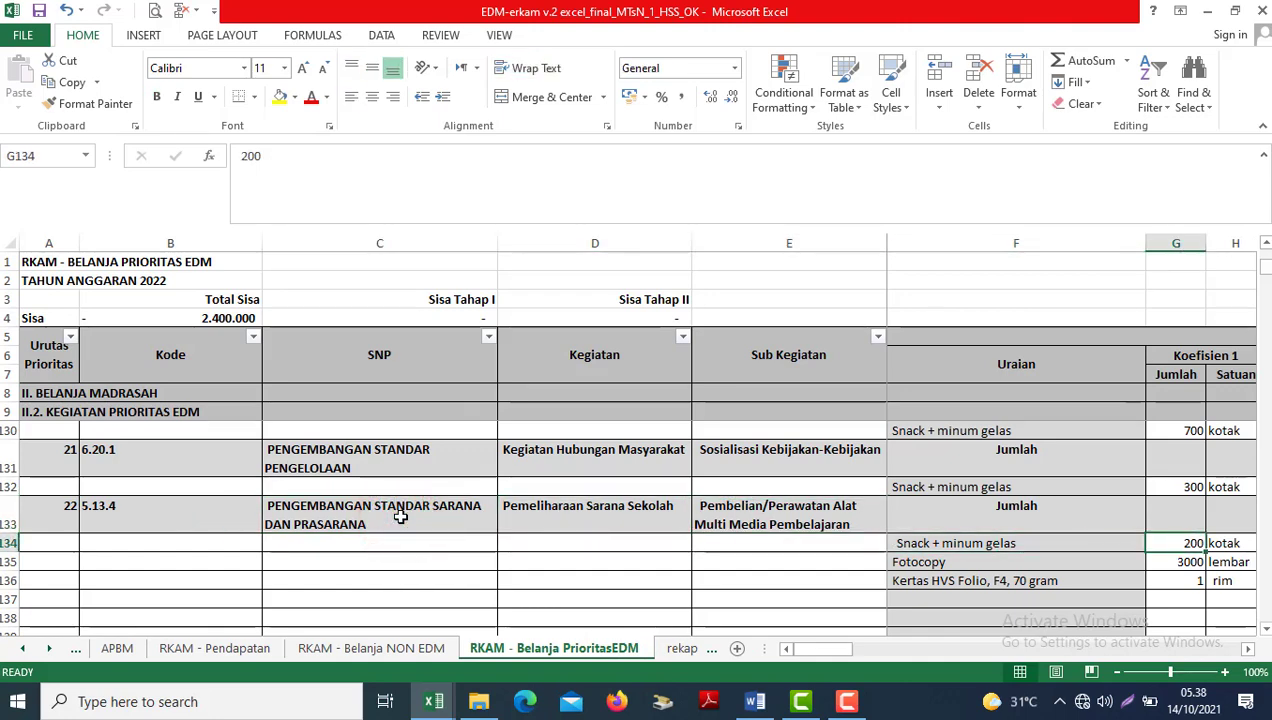
key(Left)
key(Left)
key(Left)
key(shift+Down)
key(shift+Down)
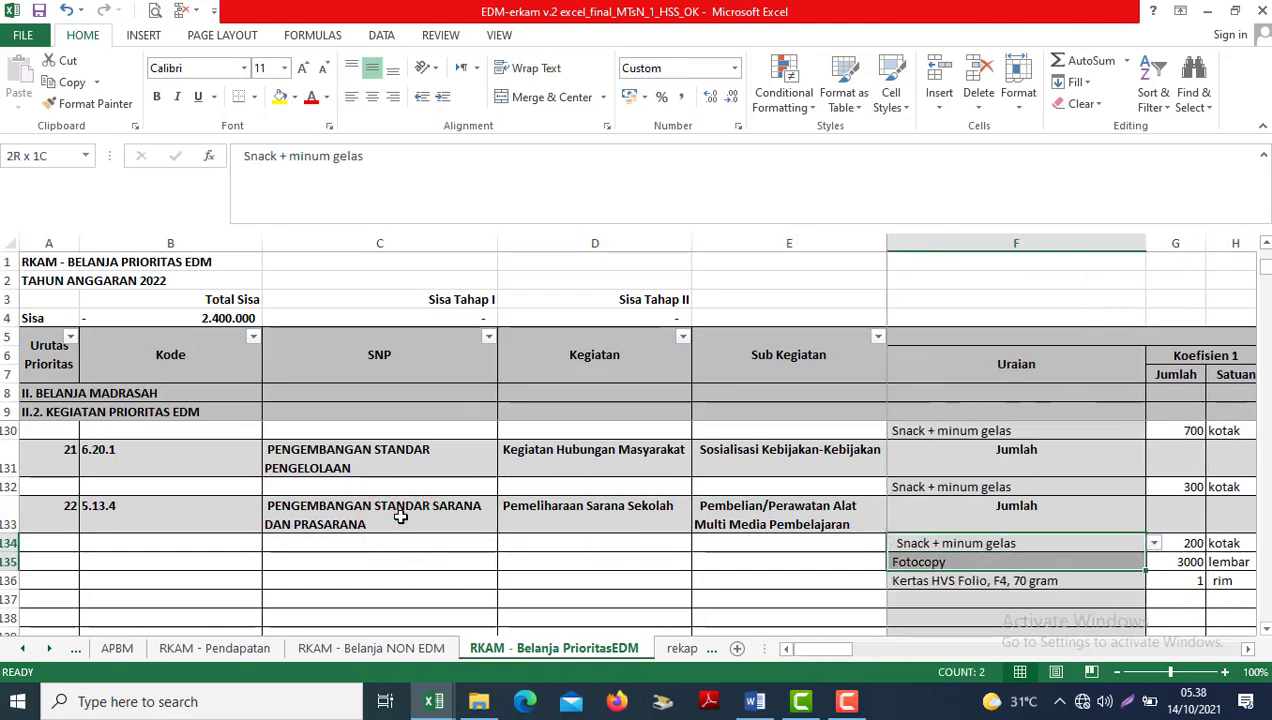
key(Delete)
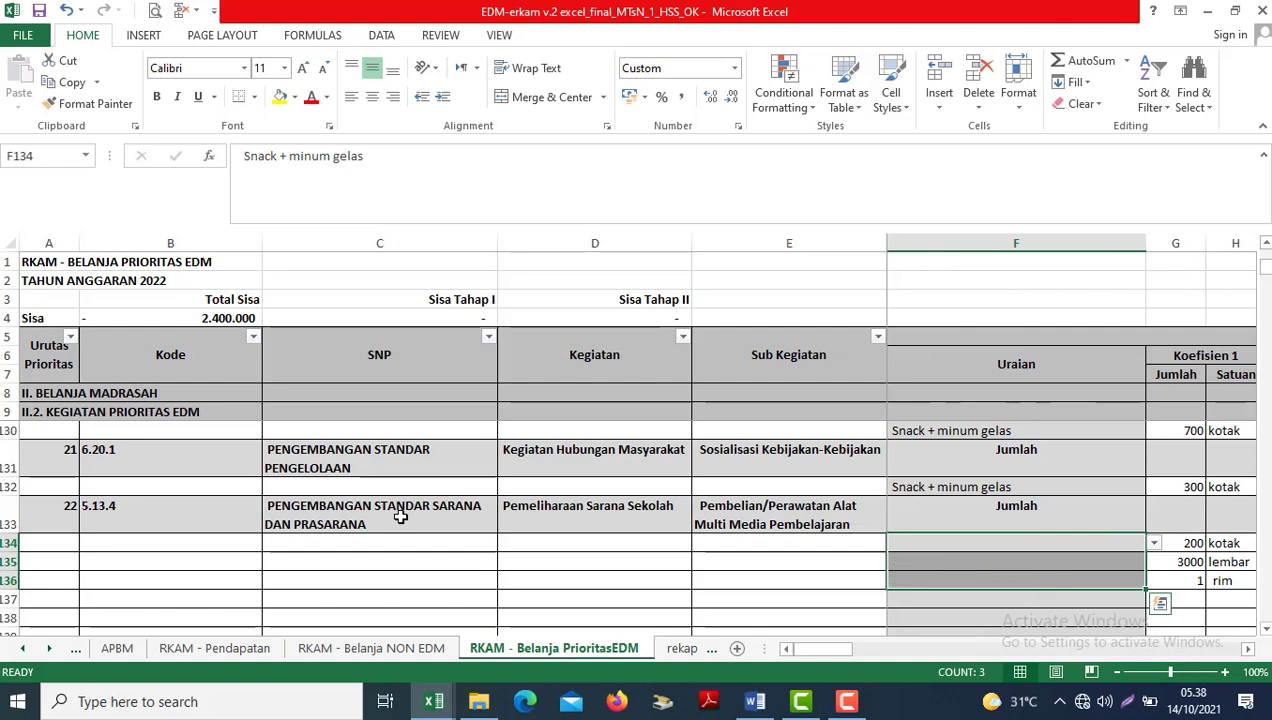
key(Right)
key(Left)
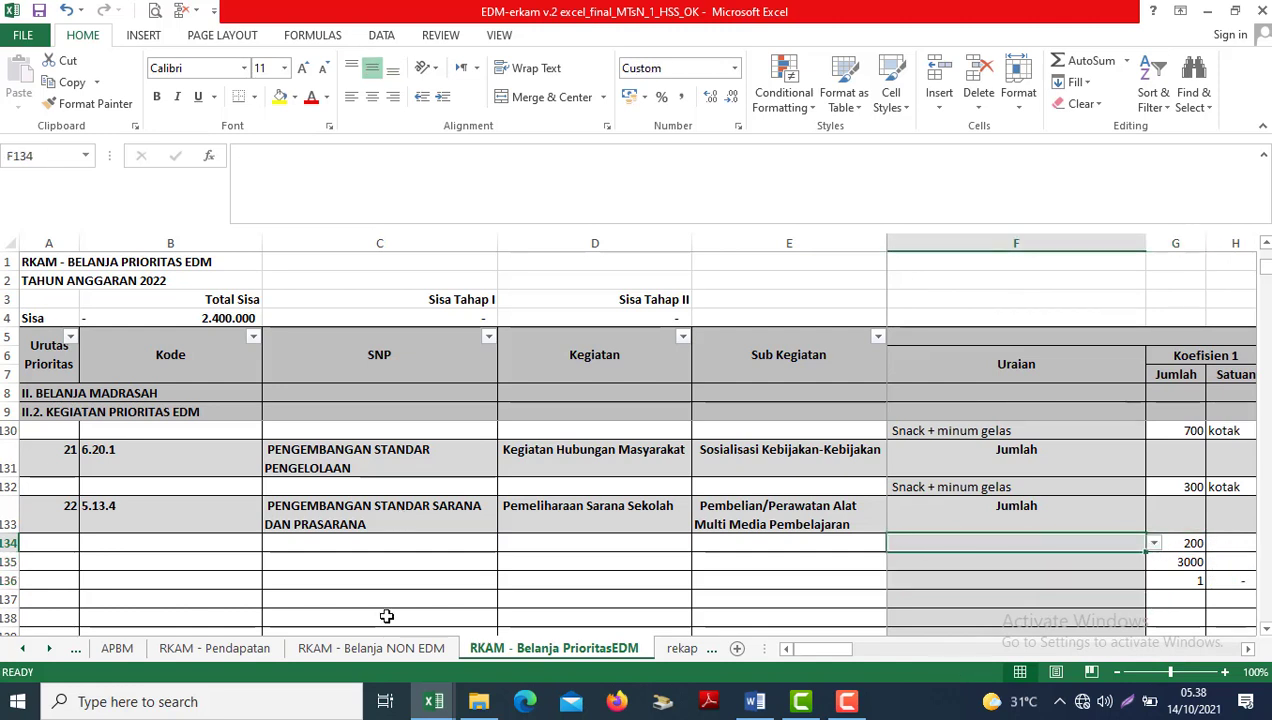
Examine the Upah Tukang and Honor components on the komponen sheet of the referensi workbook, and return to the EDM-erkam workbook.
click(450, 705)
click(510, 605)
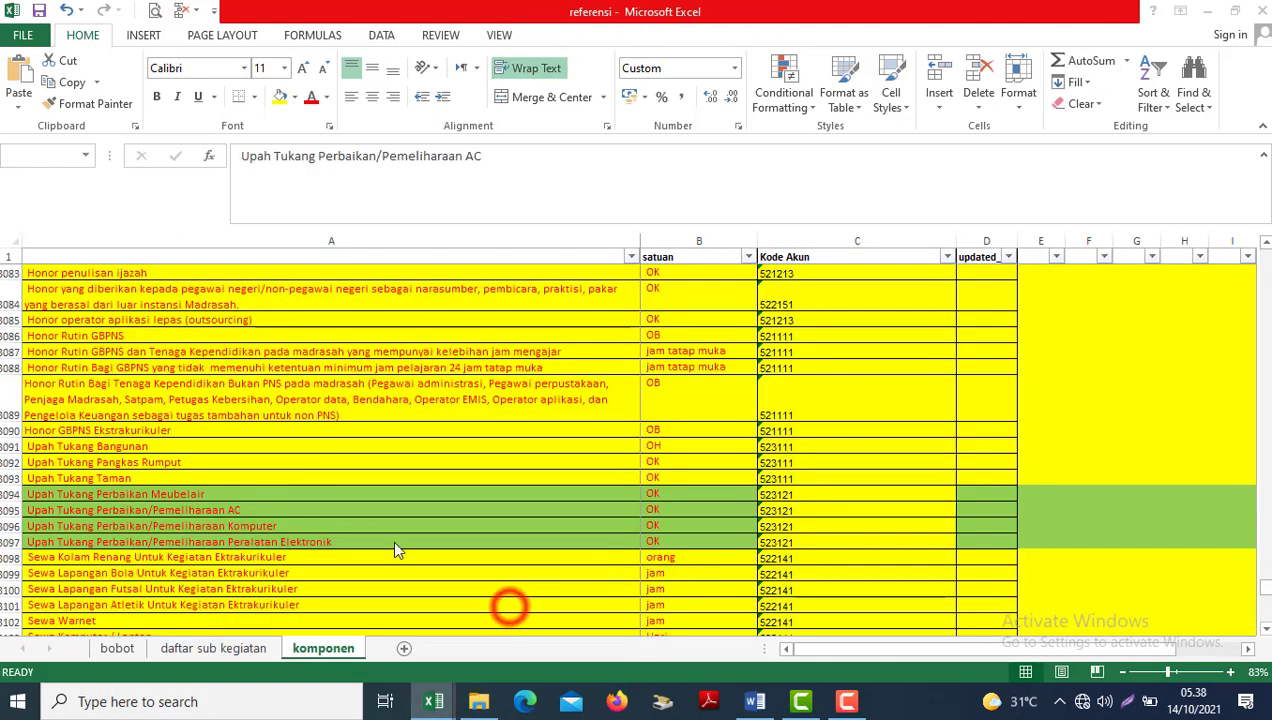
key(Up)
key(Up)
key(Up)
key(Up)
key(Up)
key(Up)
key(Up)
key(Up)
key(Up)
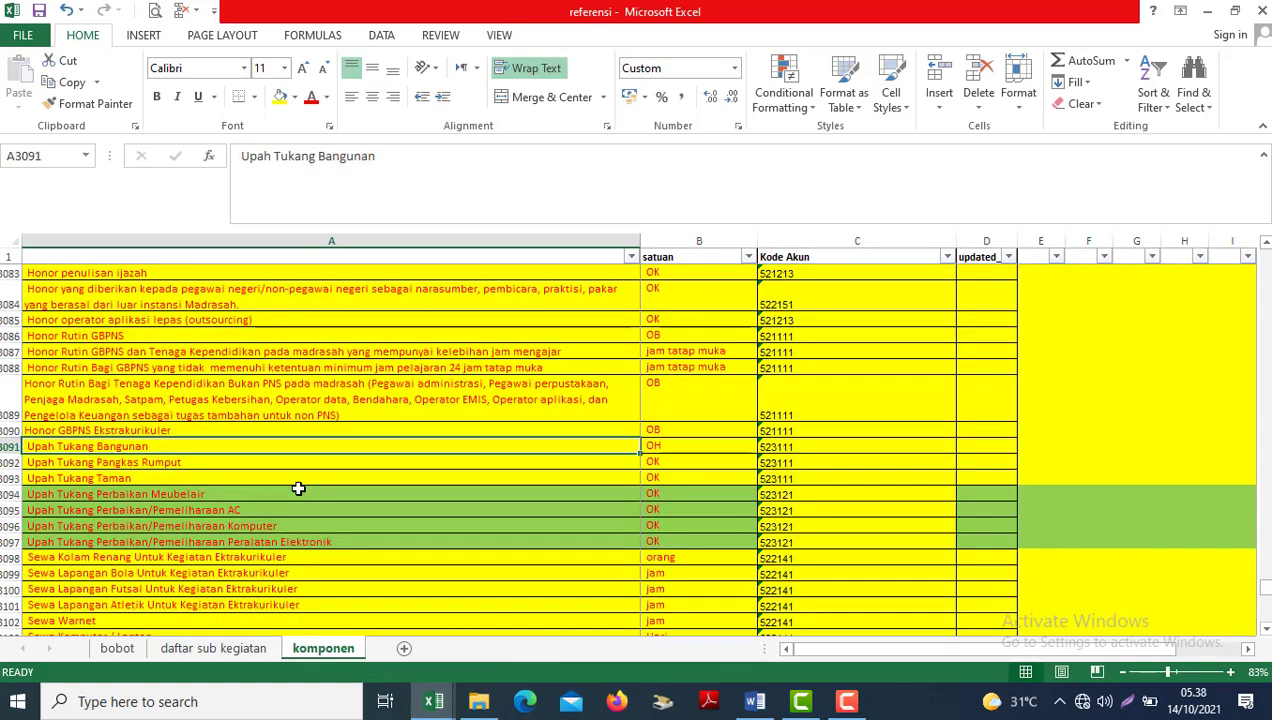
key(Up)
key(Up)
key(Up)
key(Up)
key(Up)
key(Up)
key(Up)
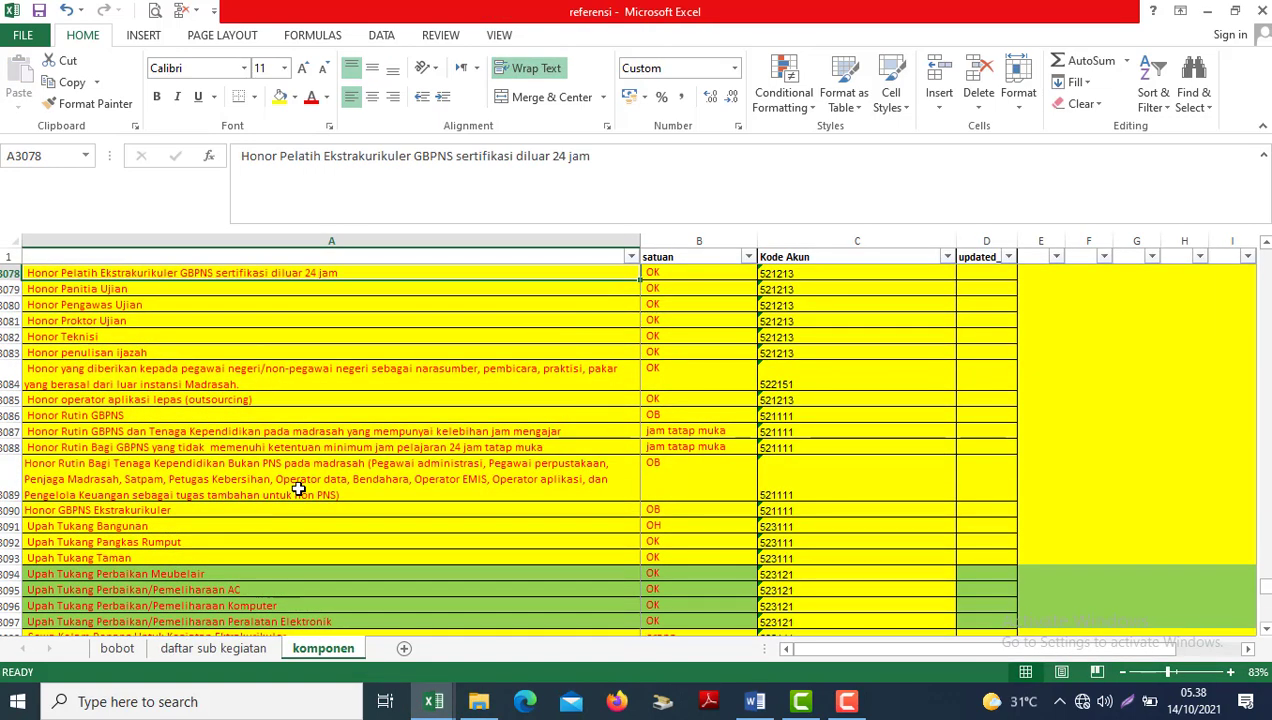
key(ctrl+f)
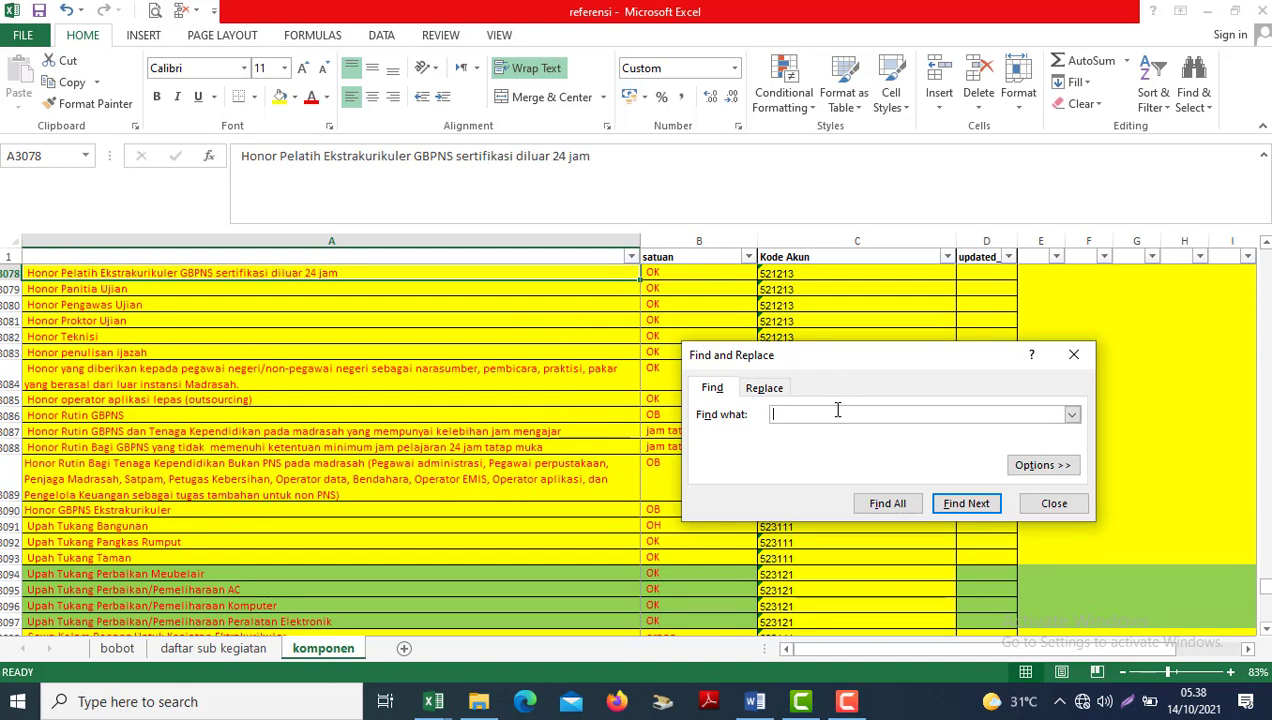
key(Escape)
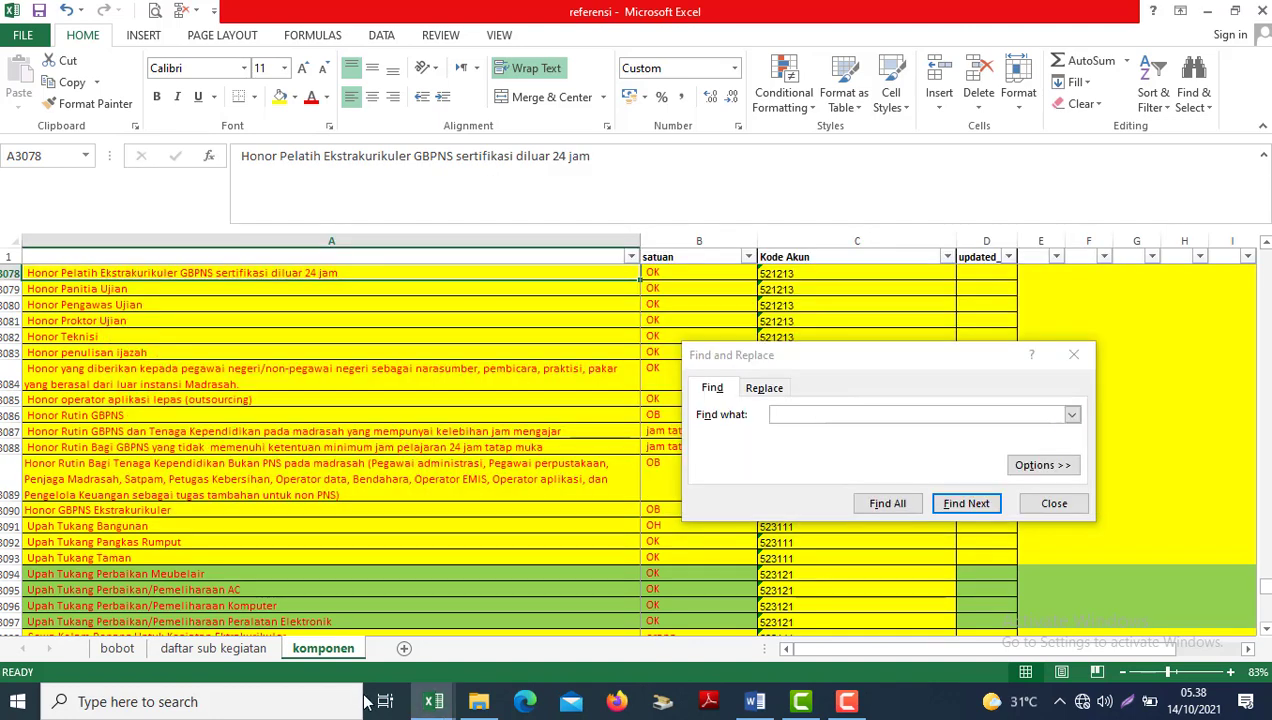
click(433, 701)
click(347, 617)
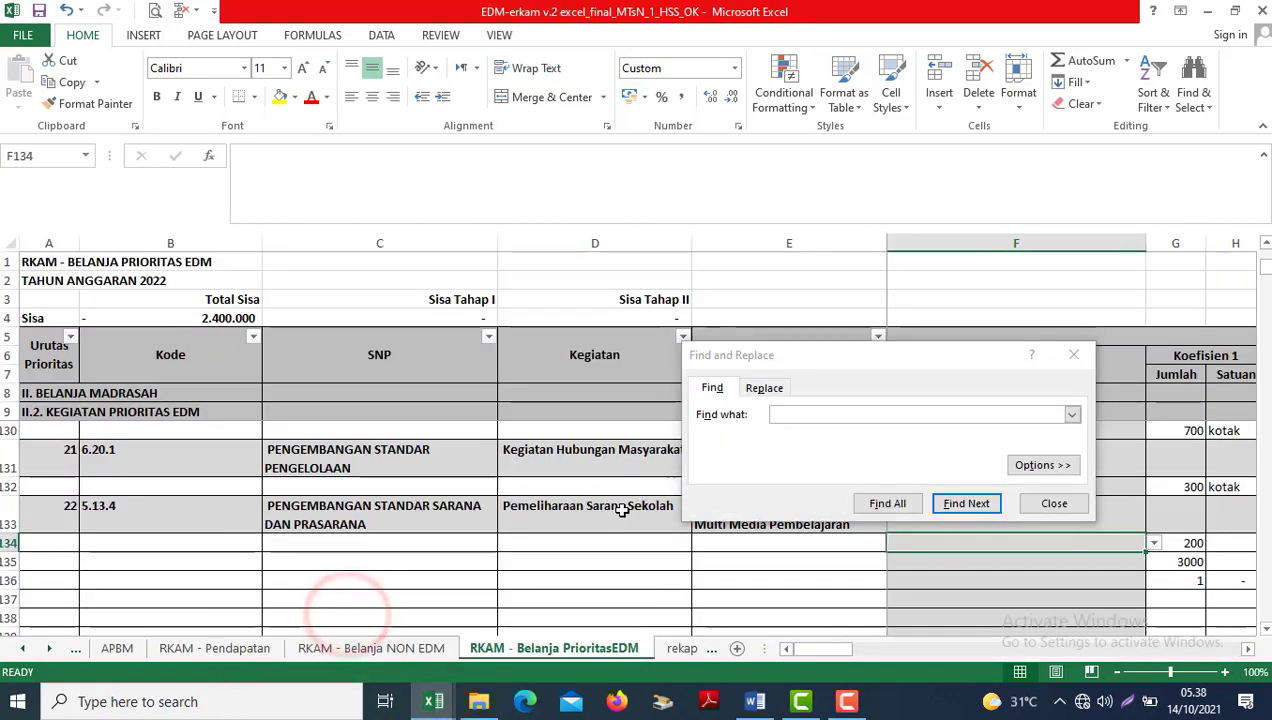
click(1053, 503)
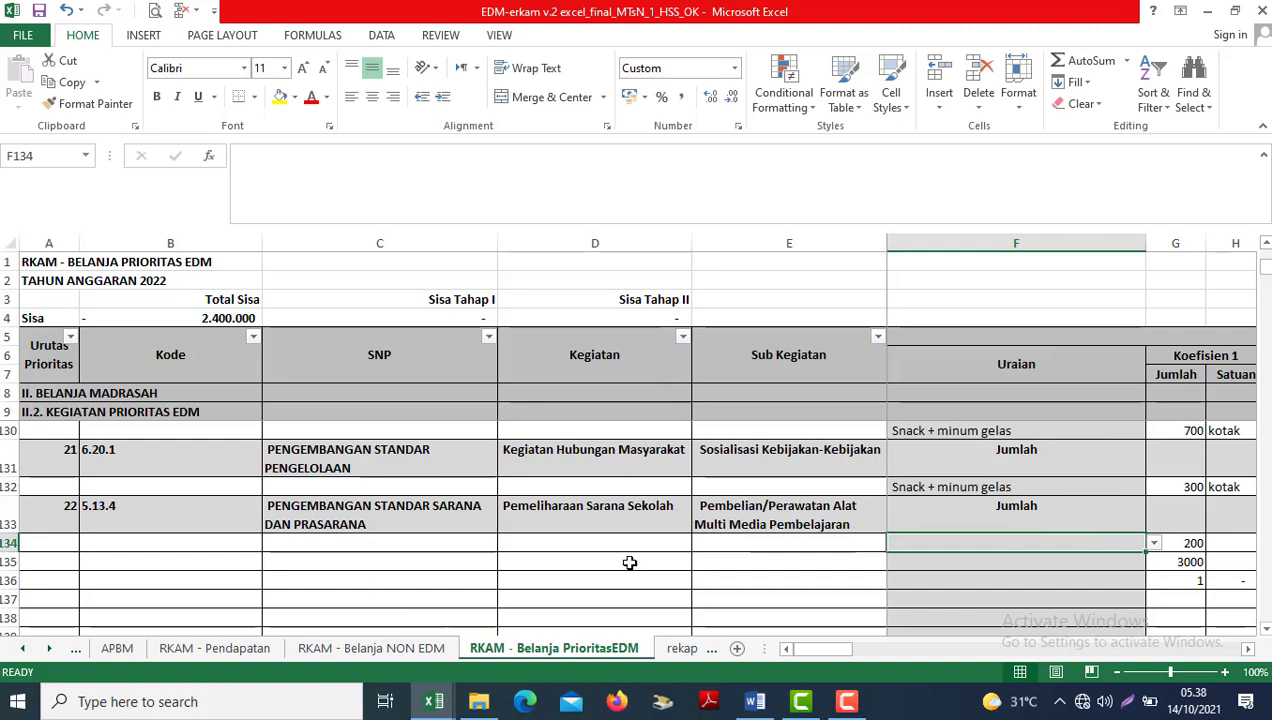
mouse_move(433, 701)
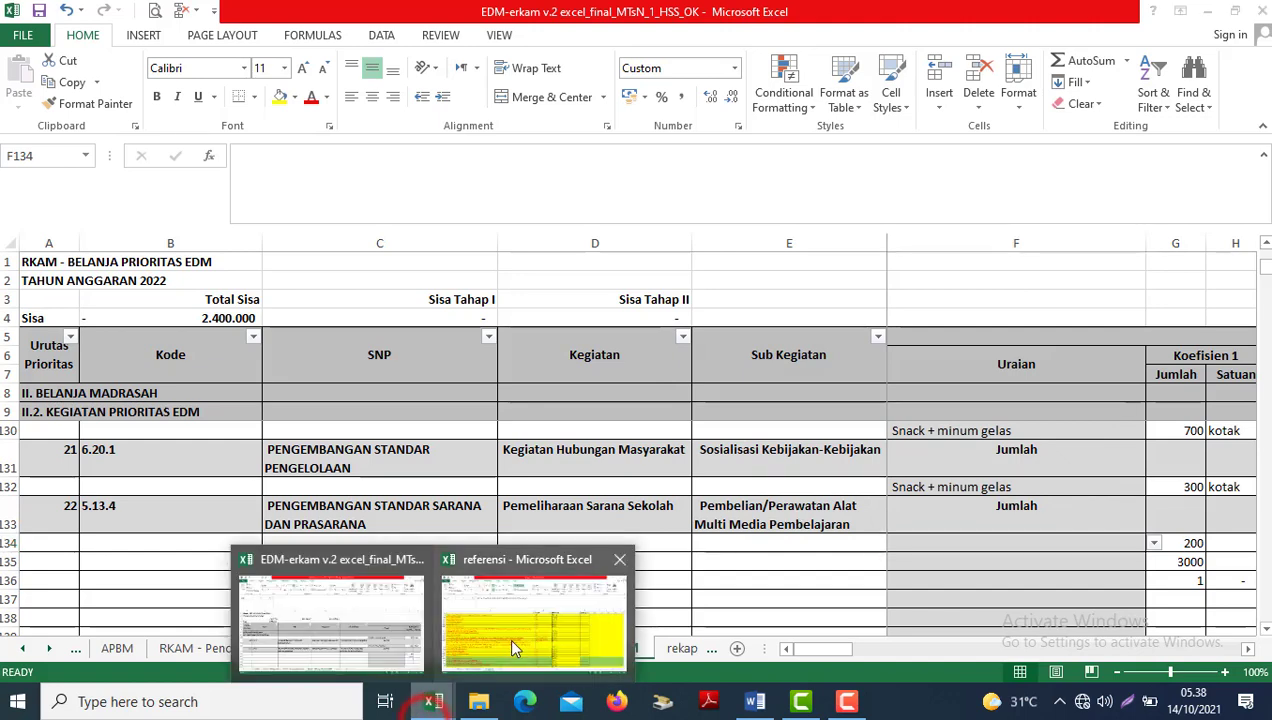
click(333, 630)
click(634, 551)
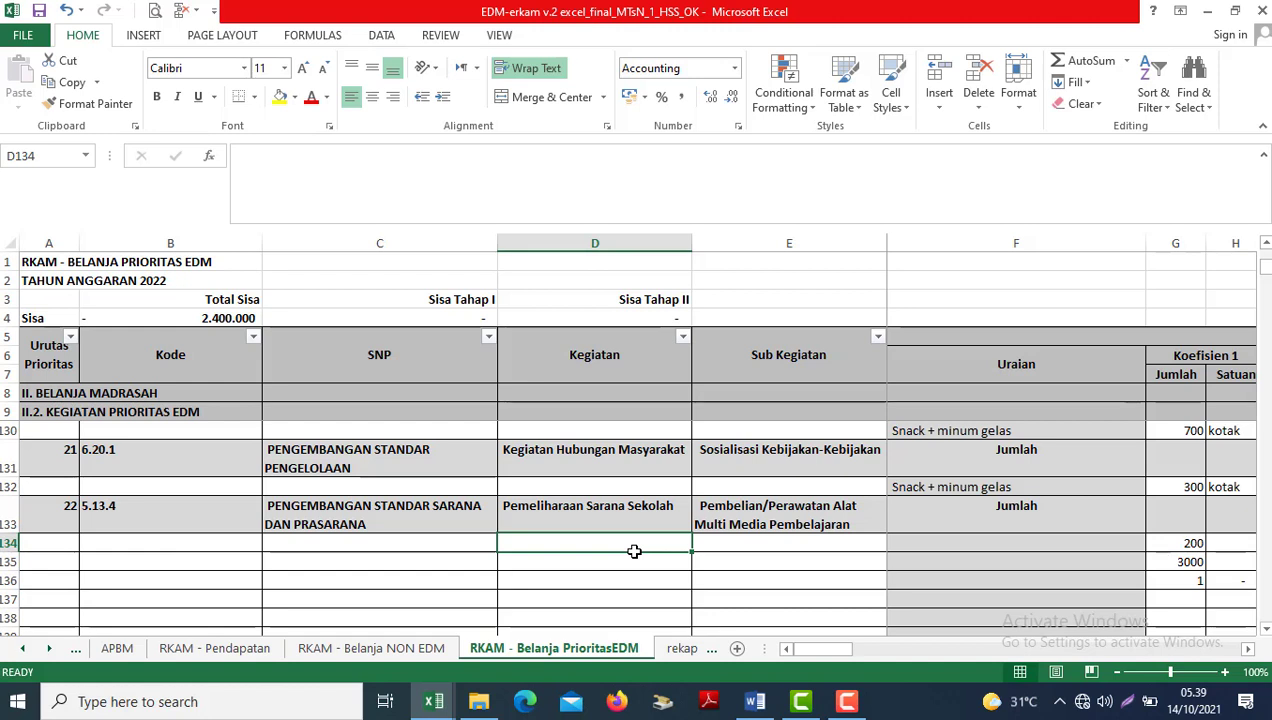
key(Left)
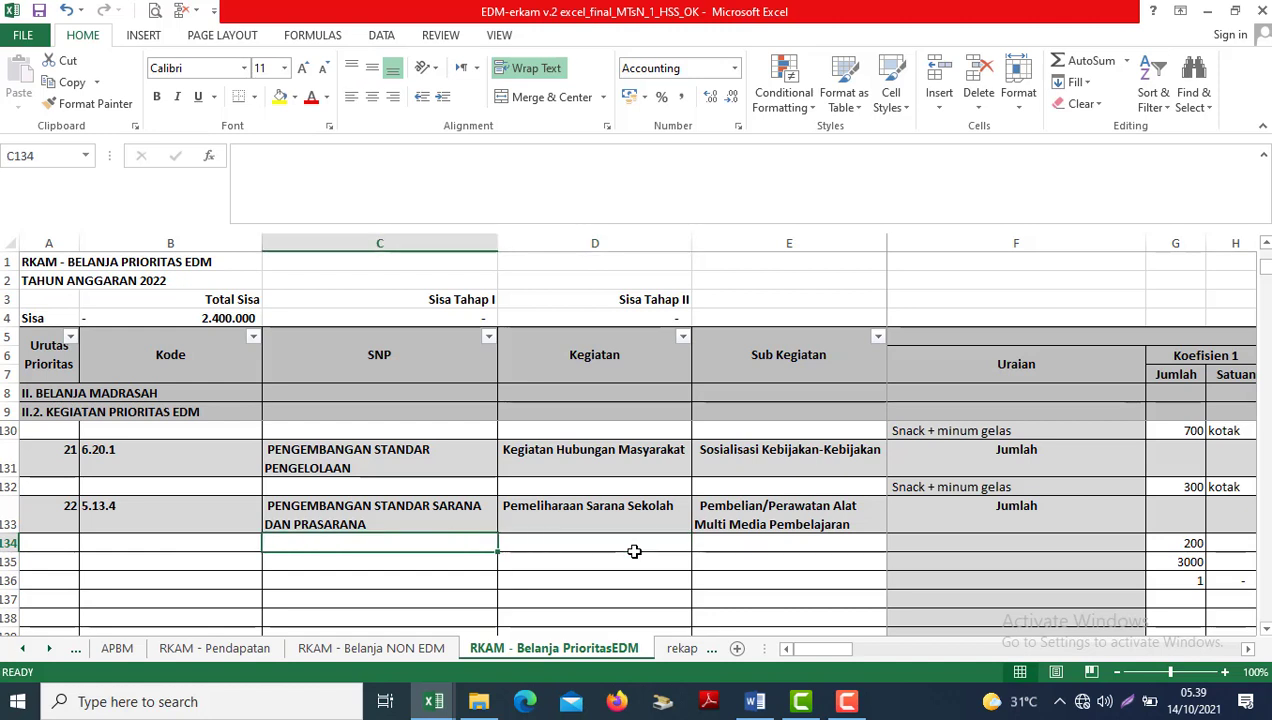
click(634, 551)
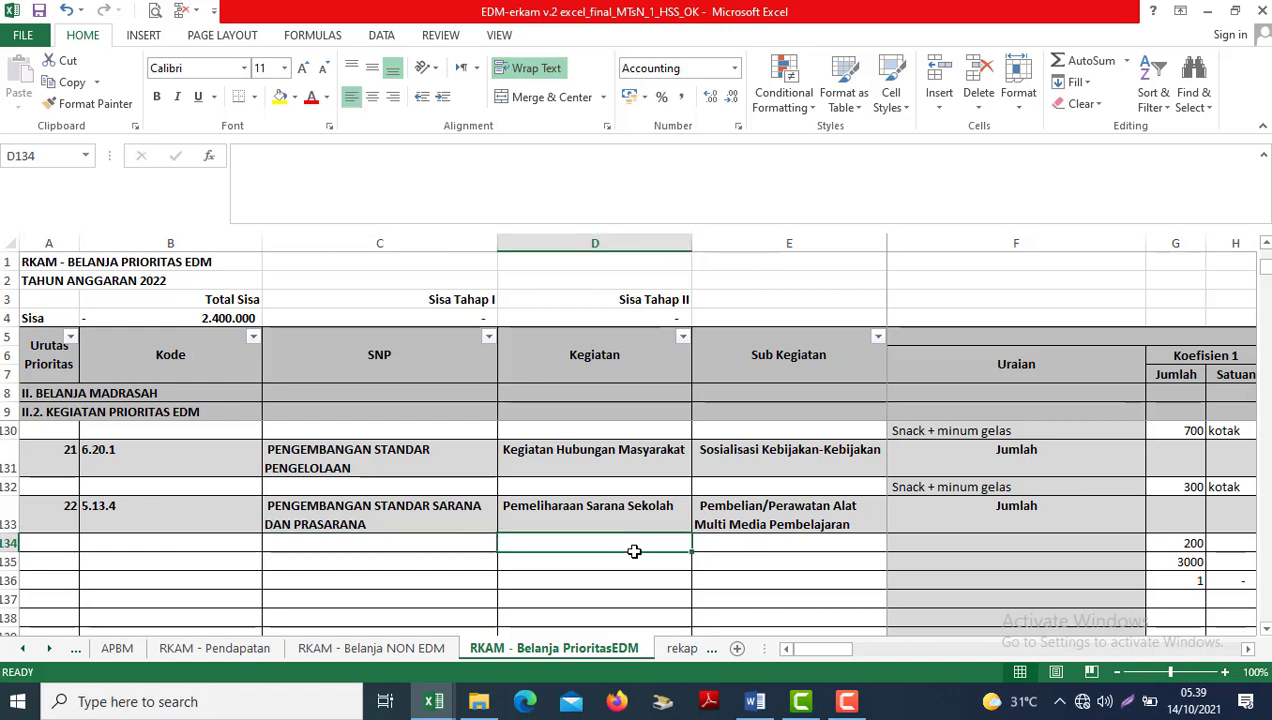
key(Right)
key(Right)
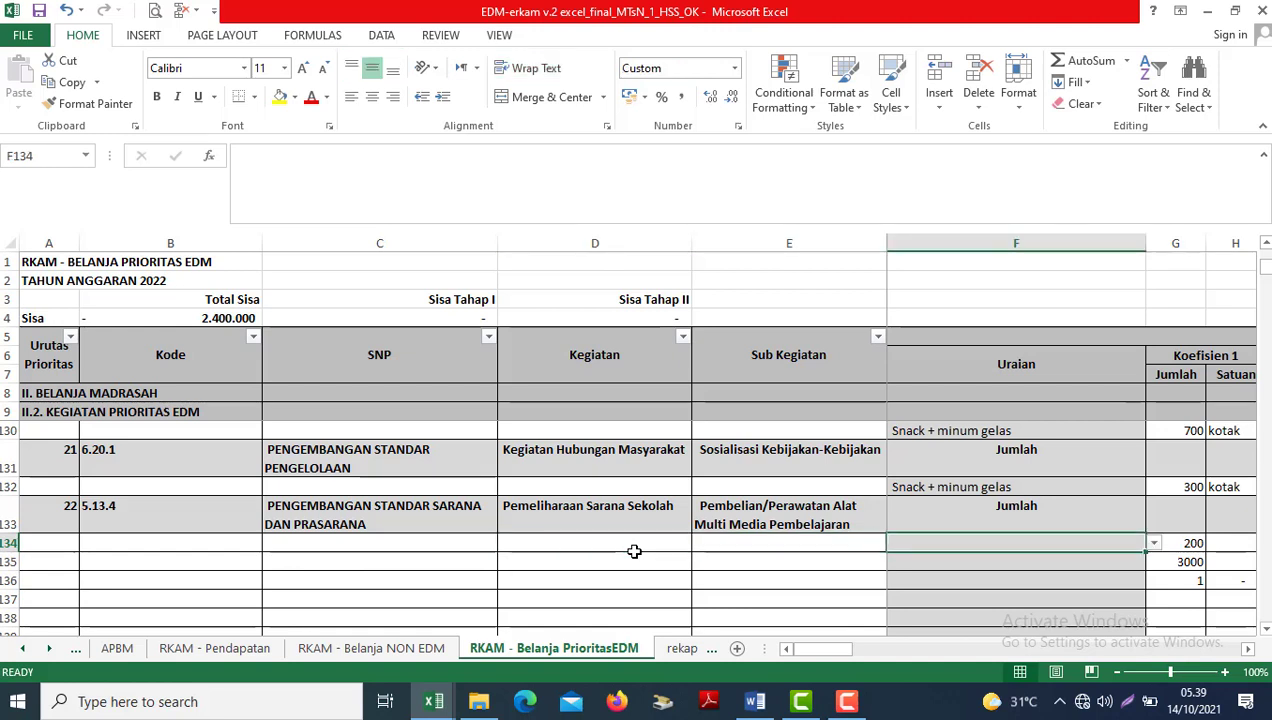
key(Left)
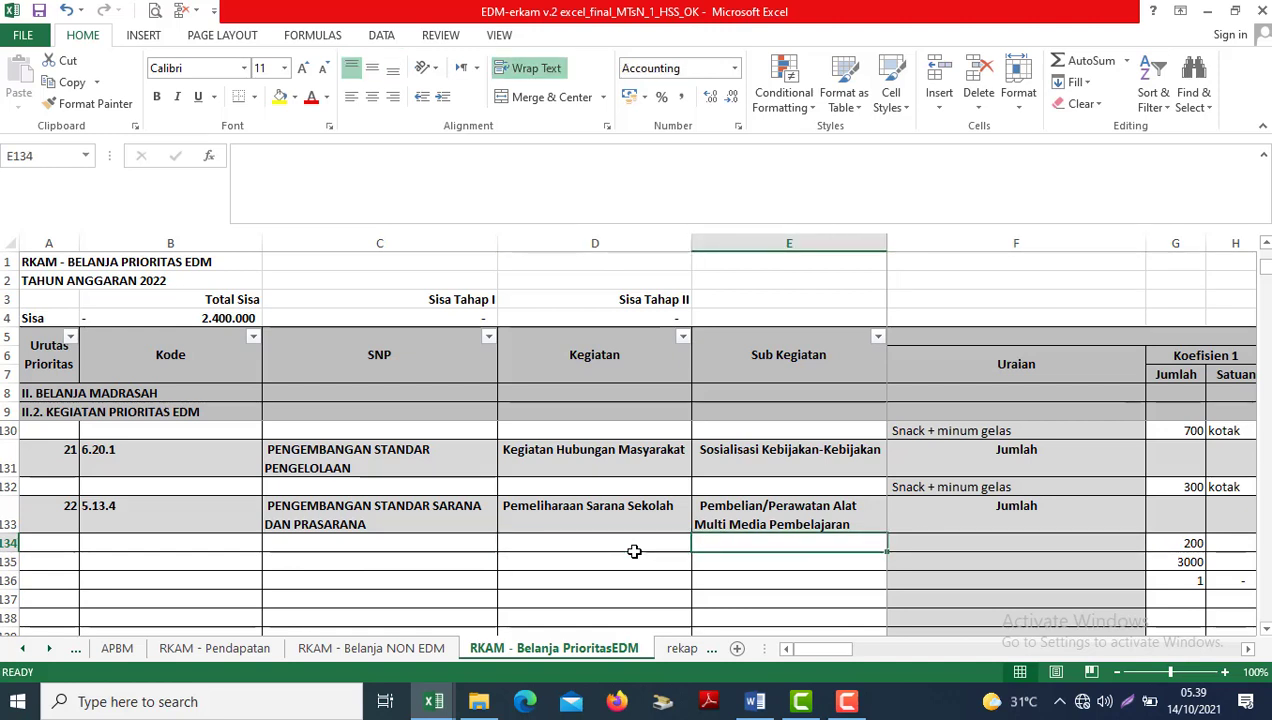
Switch to the referensi workbook and search the komponen sheet for "upah".
key(alt+Tab)
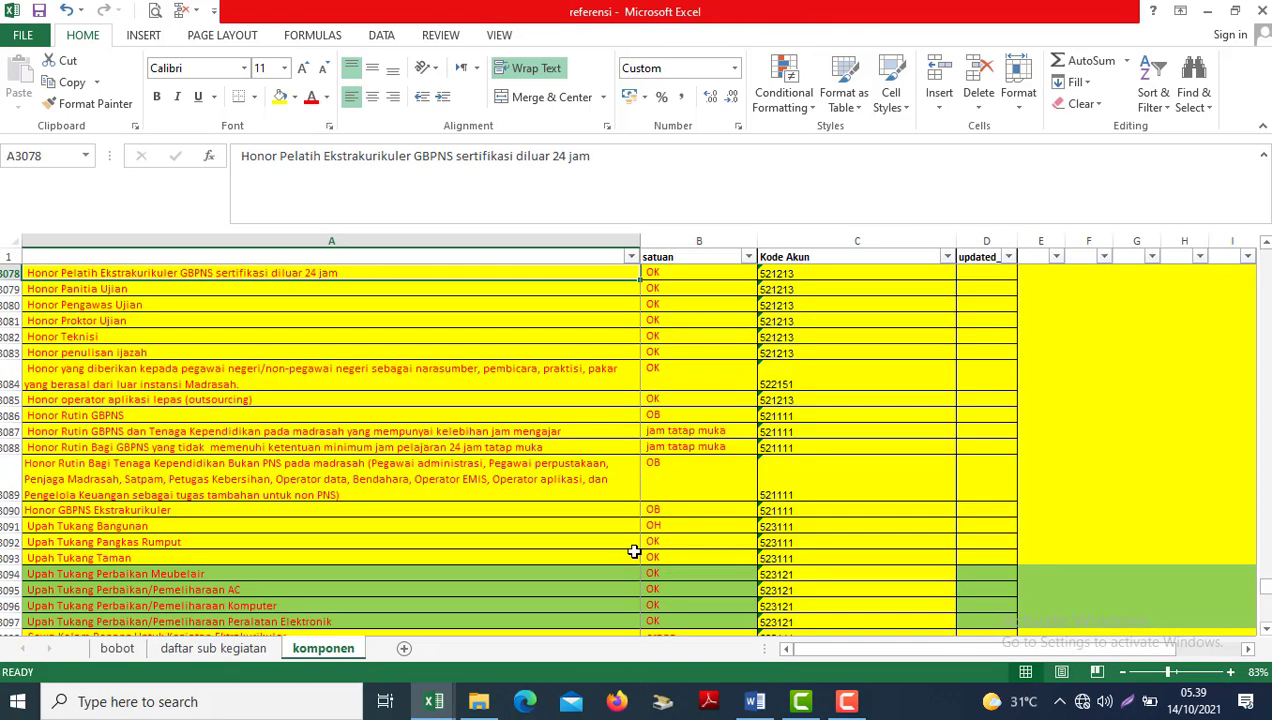
click(342, 492)
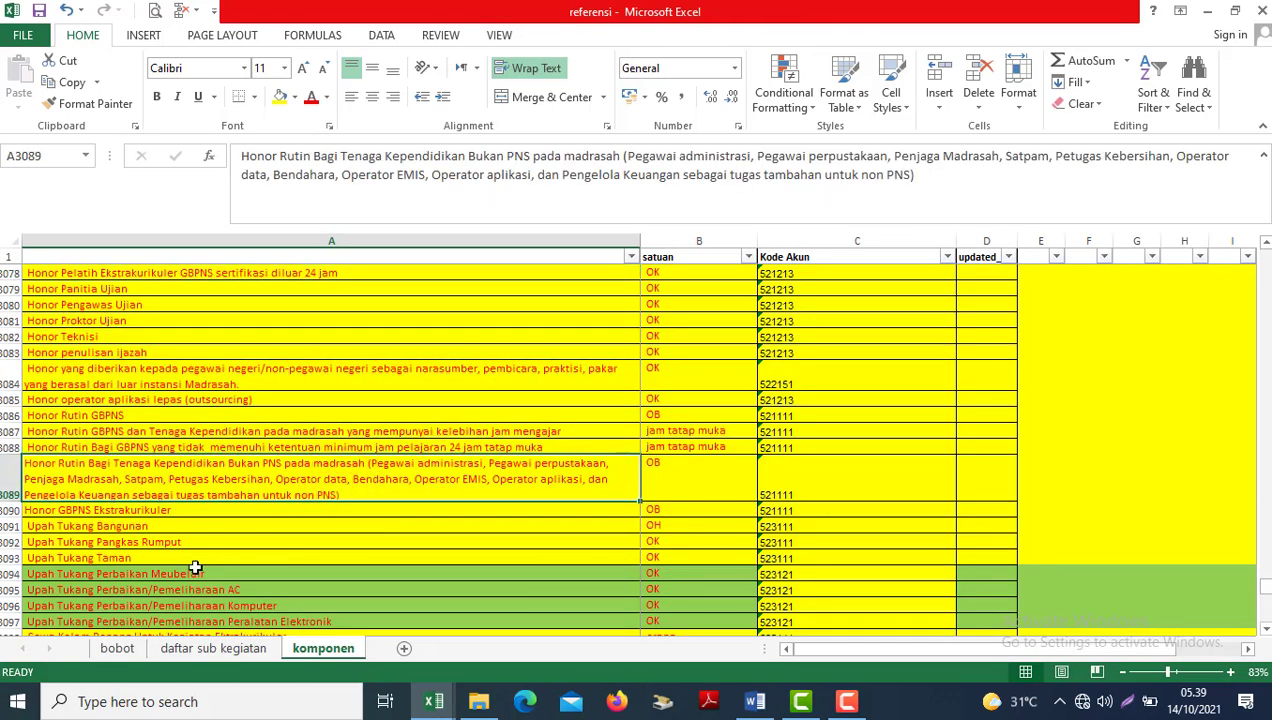
click(83, 594)
key(Down)
key(Down)
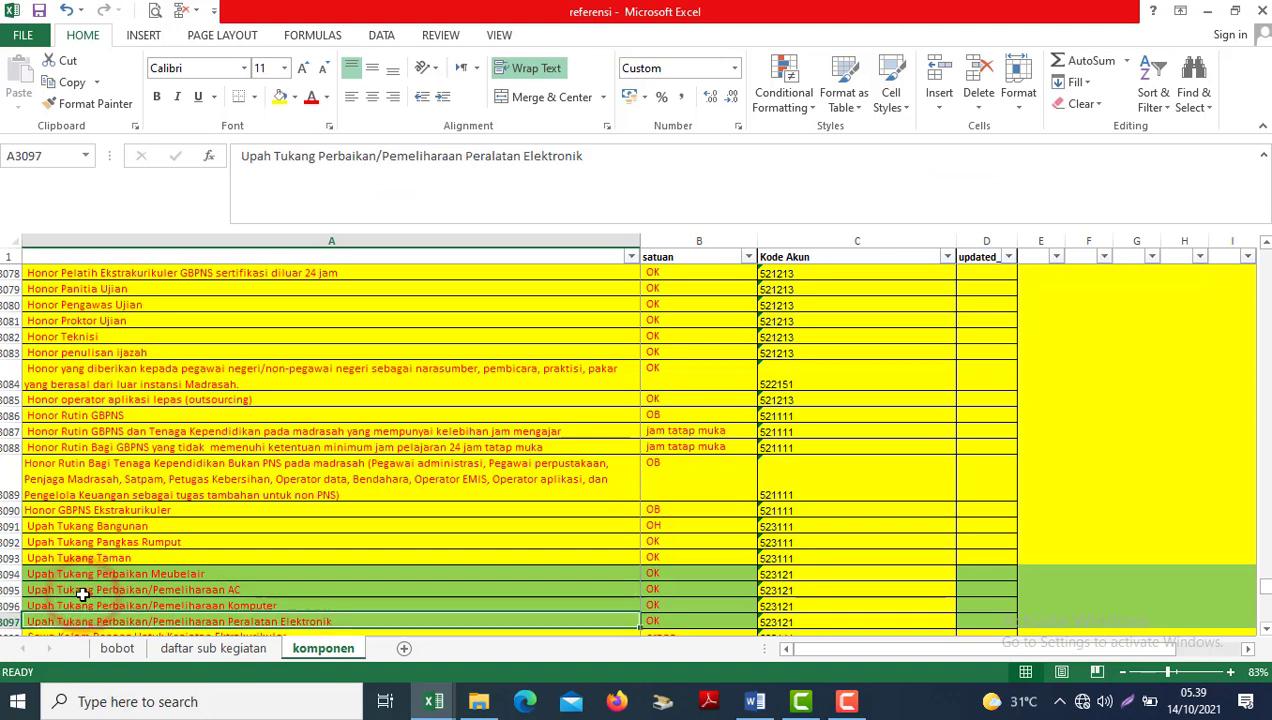
key(ctrl+f)
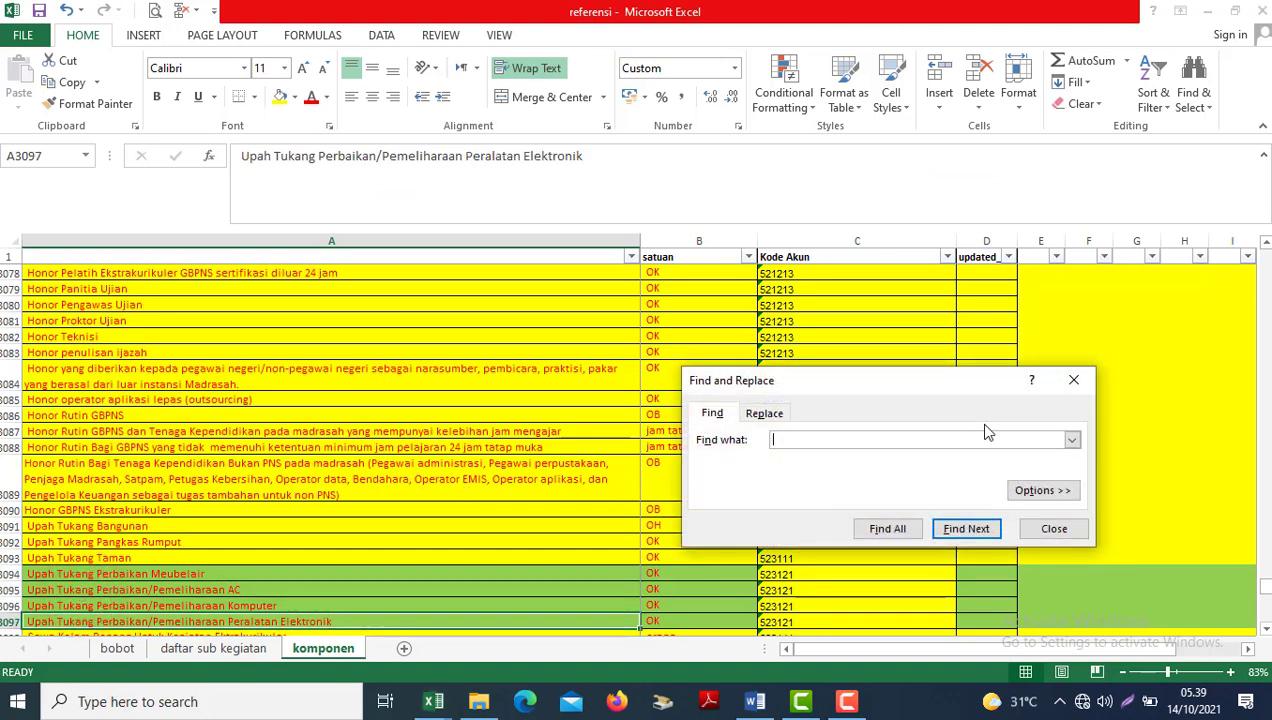
key(Return)
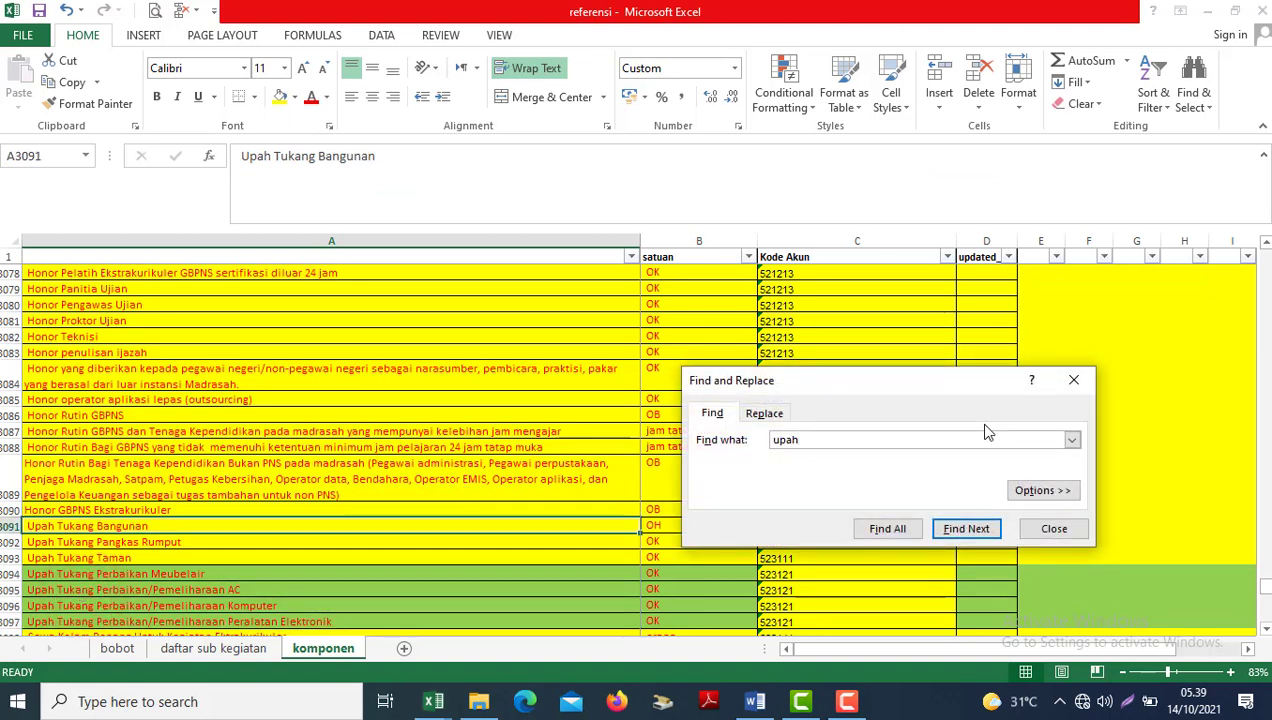
key(Return)
click(1062, 528)
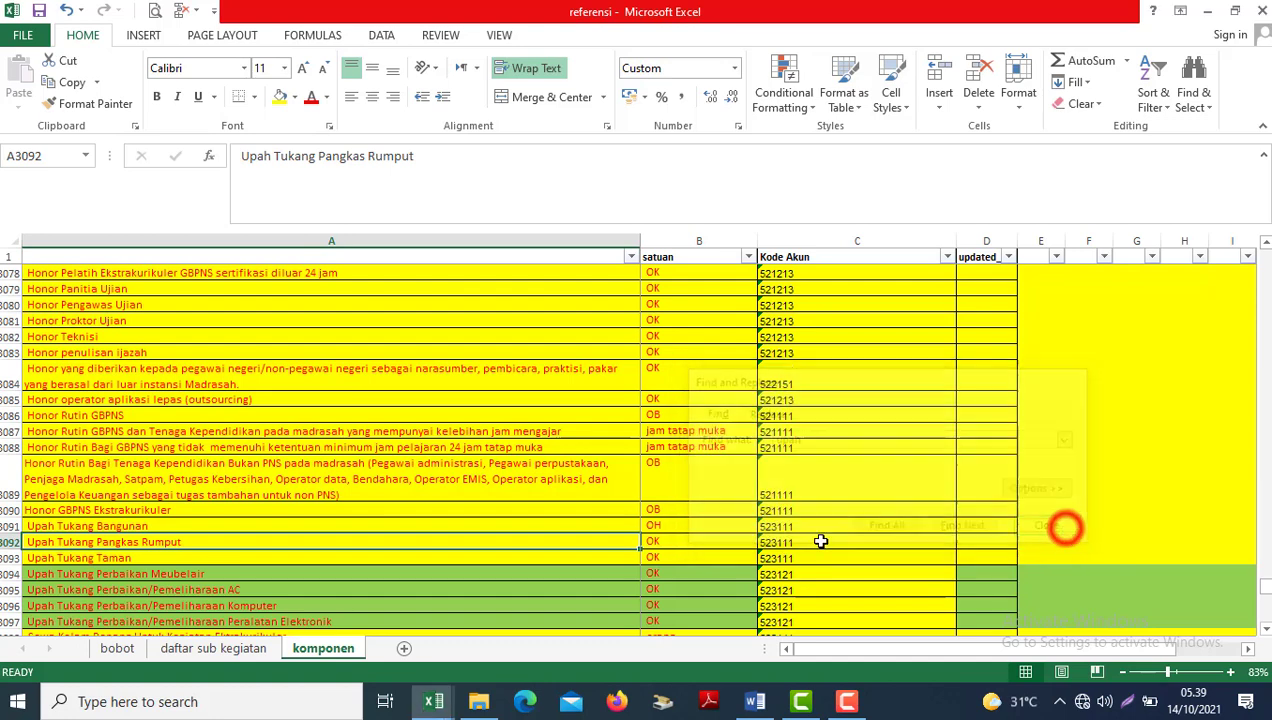
Copy the Upah Tukang Perbaikan Meubelair component from cell A3094 and switch back to the EDM-erkam workbook.
click(240, 602)
key(Down)
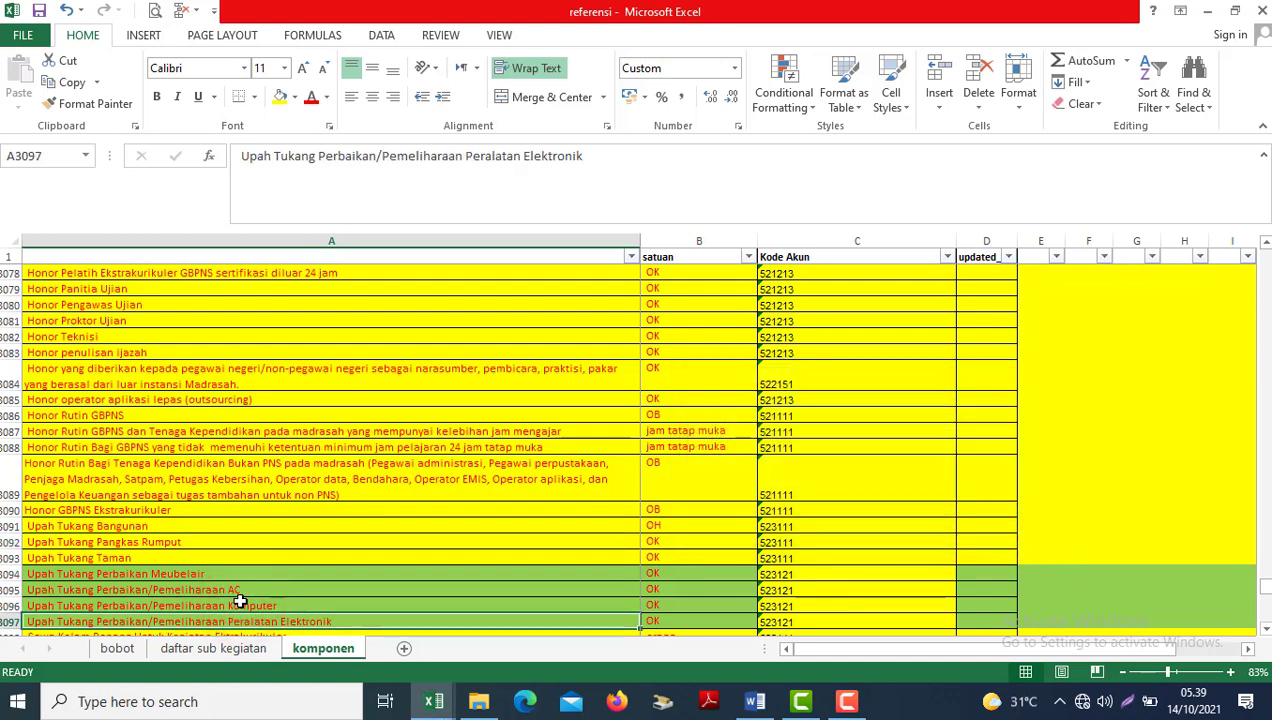
scroll(240, 602, down, 1)
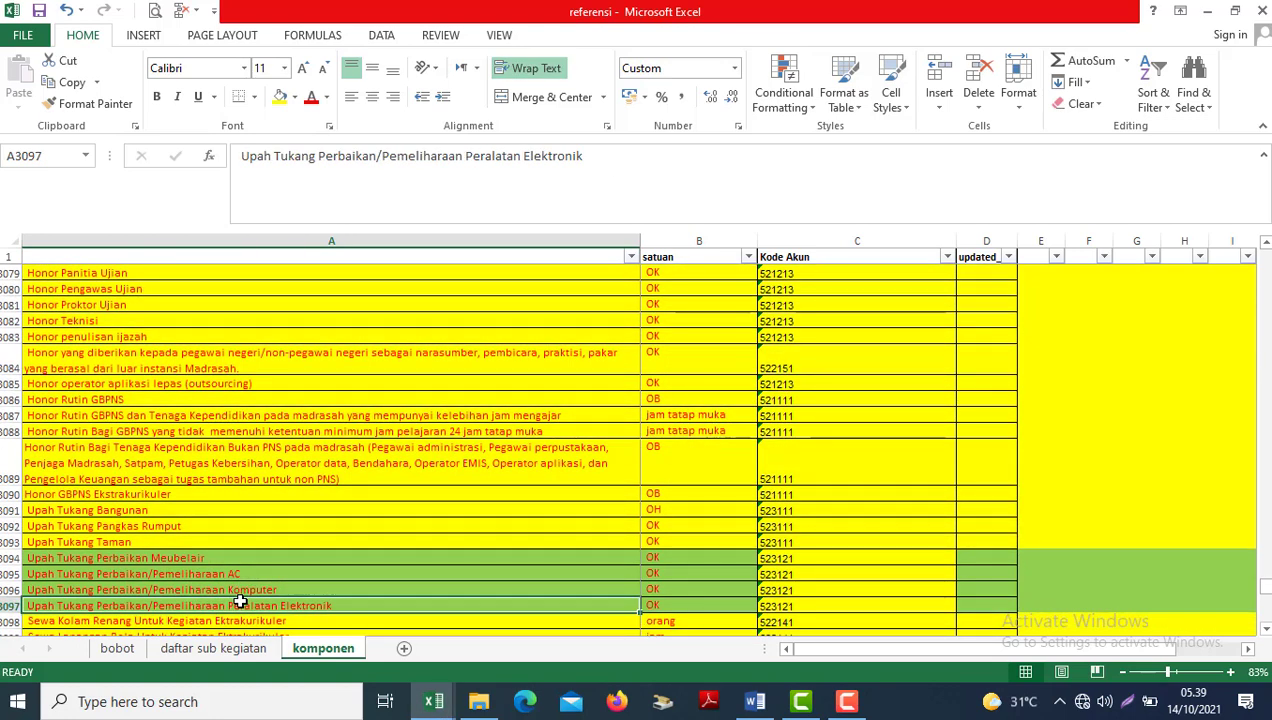
key(Up)
key(Up)
key(Up)
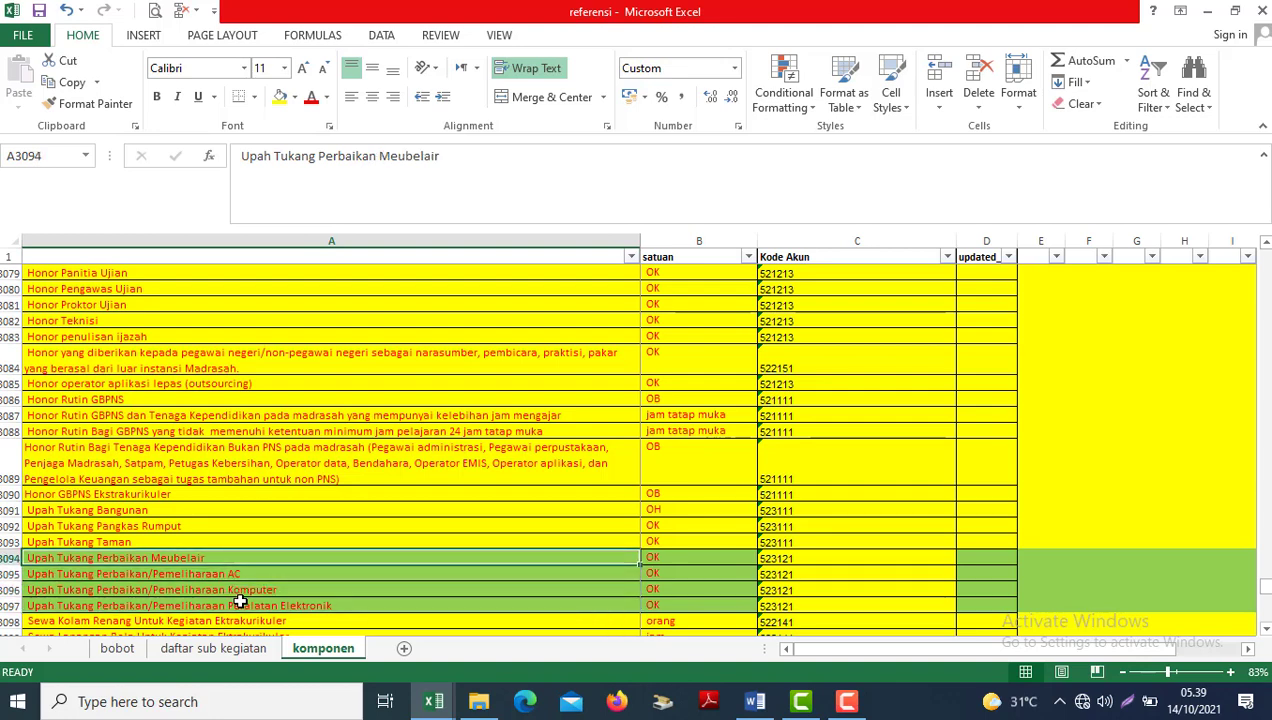
key(ctrl+c)
key(alt+Tab)
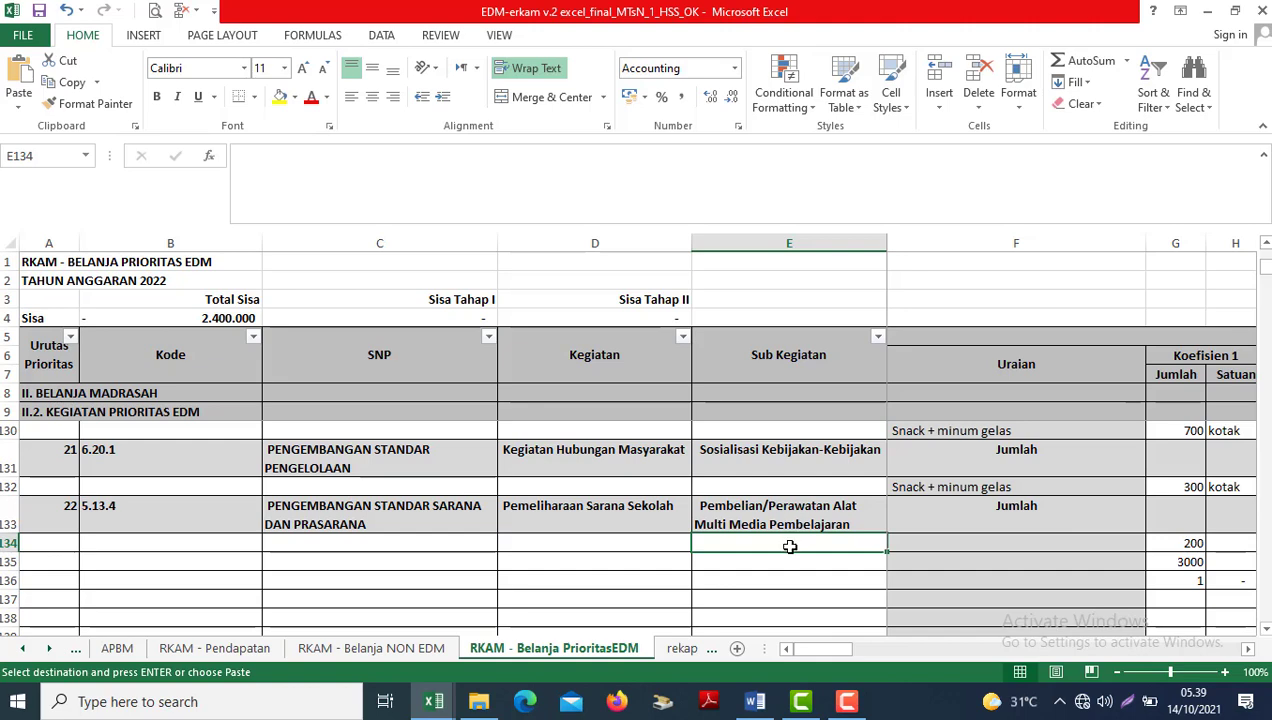
Copy Upah Tukang Perbaikan/Pemeliharaan Peralatan Elektronik from cell A3097 of the komponen sheet and paste it as a value into Uraian cell F134.
key(alt+Tab)
key(Down)
key(Down)
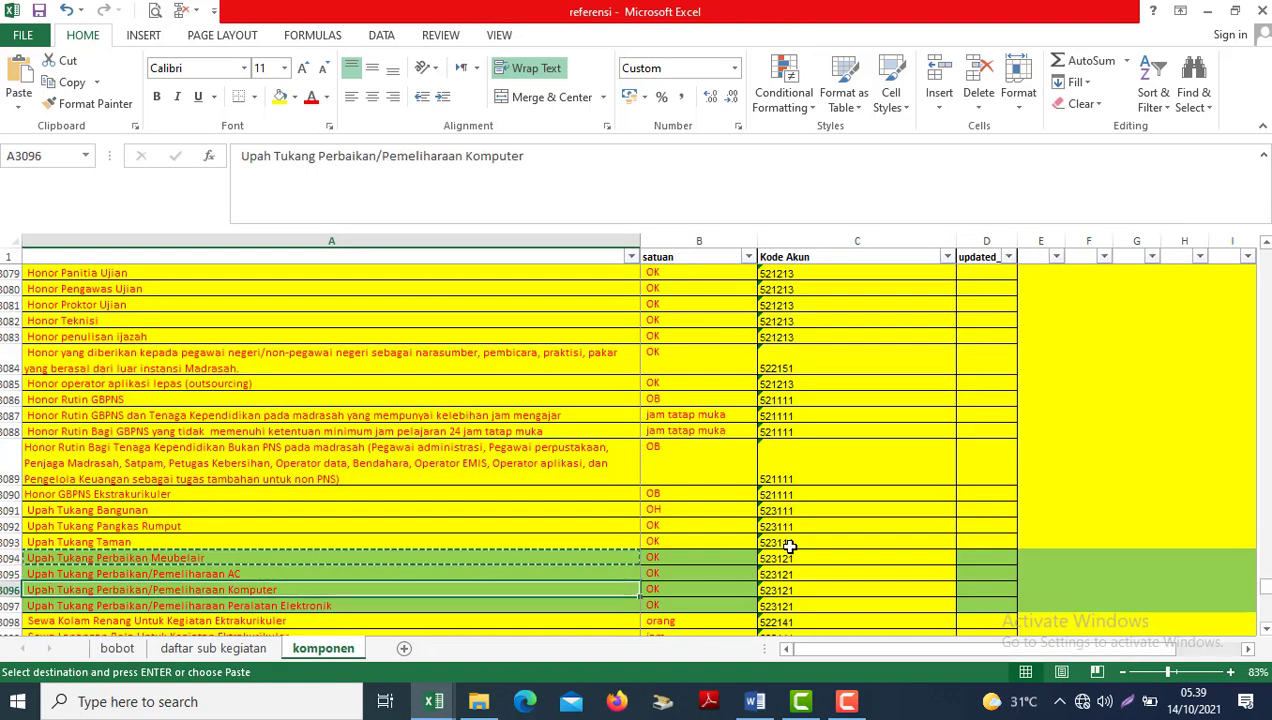
key(Down)
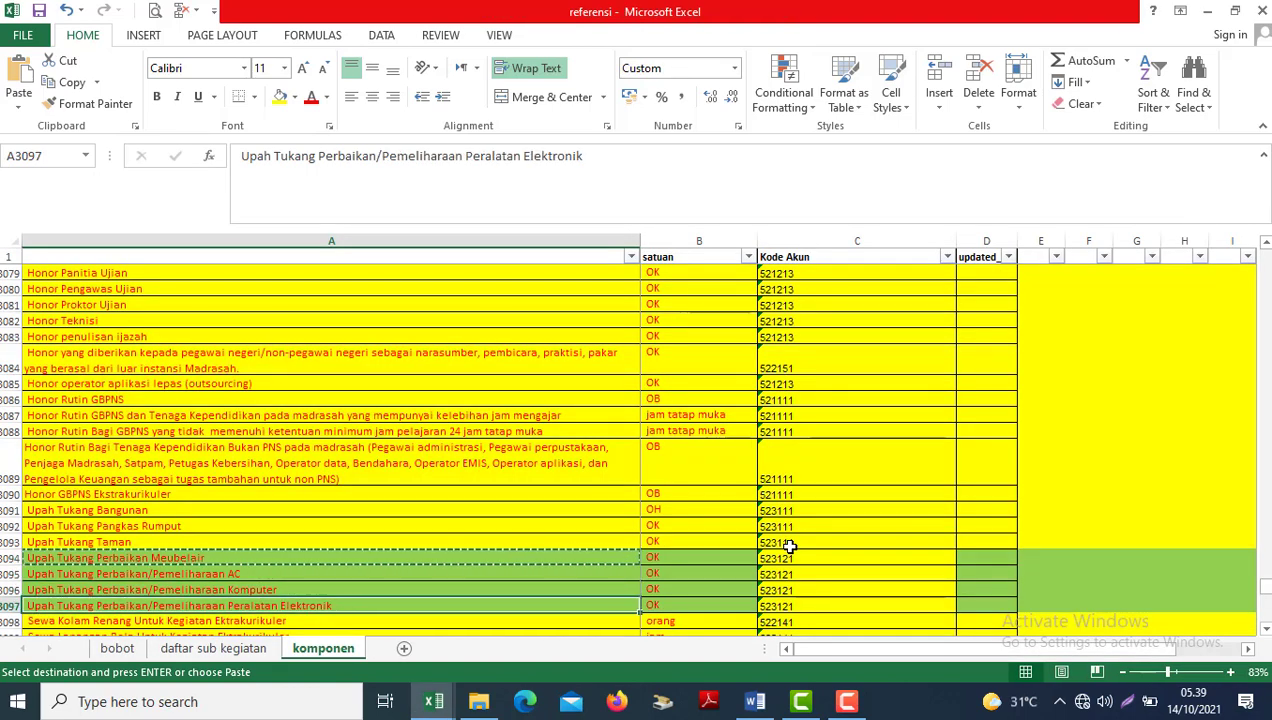
key(alt+Tab)
click(910, 540)
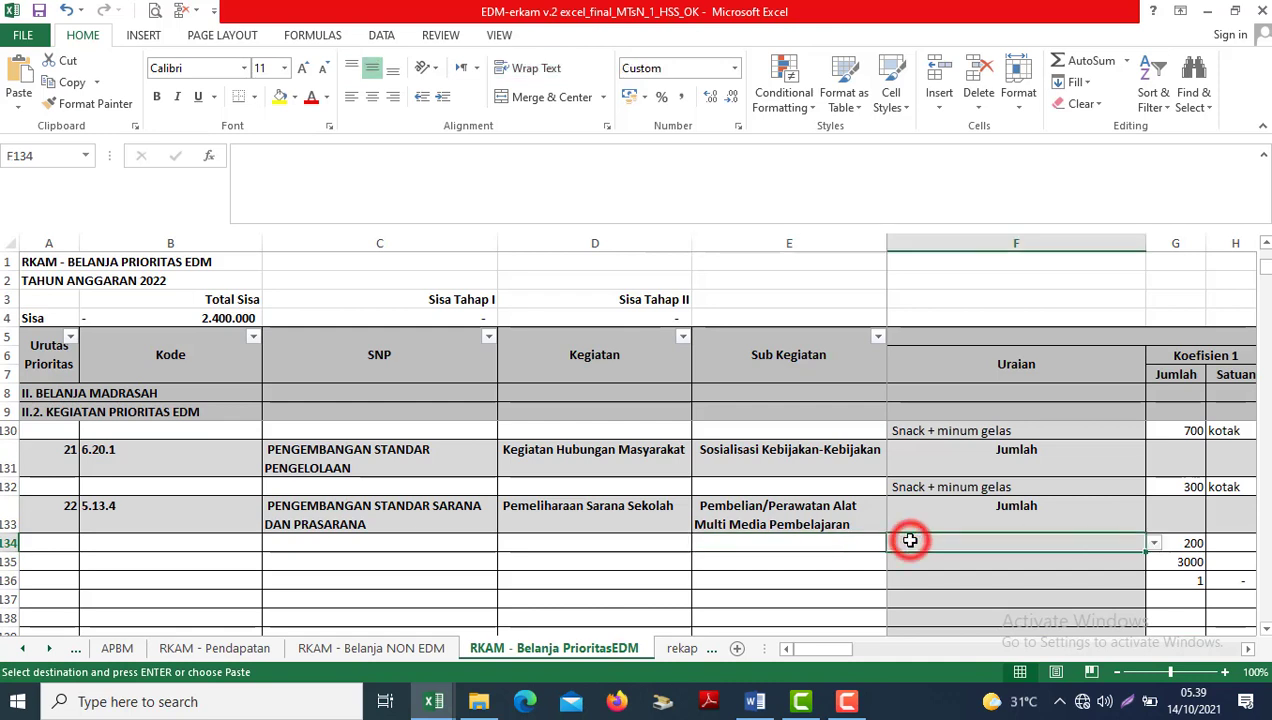
right_click(907, 540)
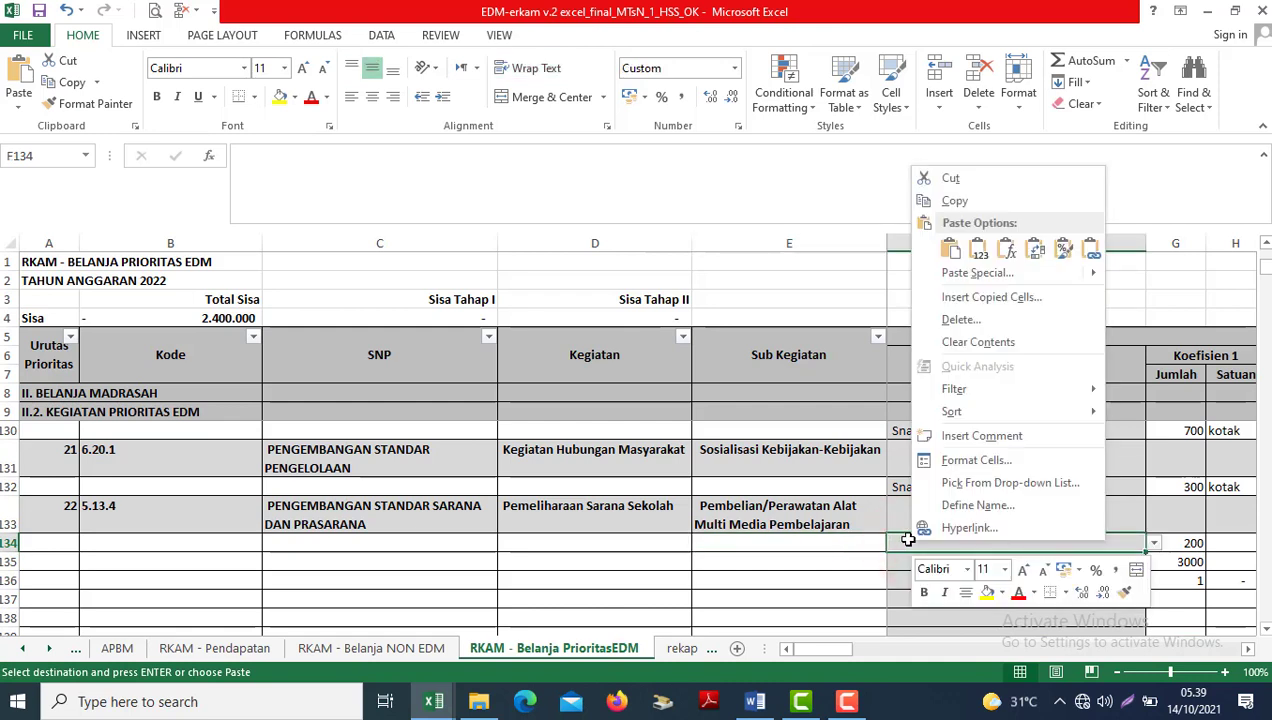
click(978, 250)
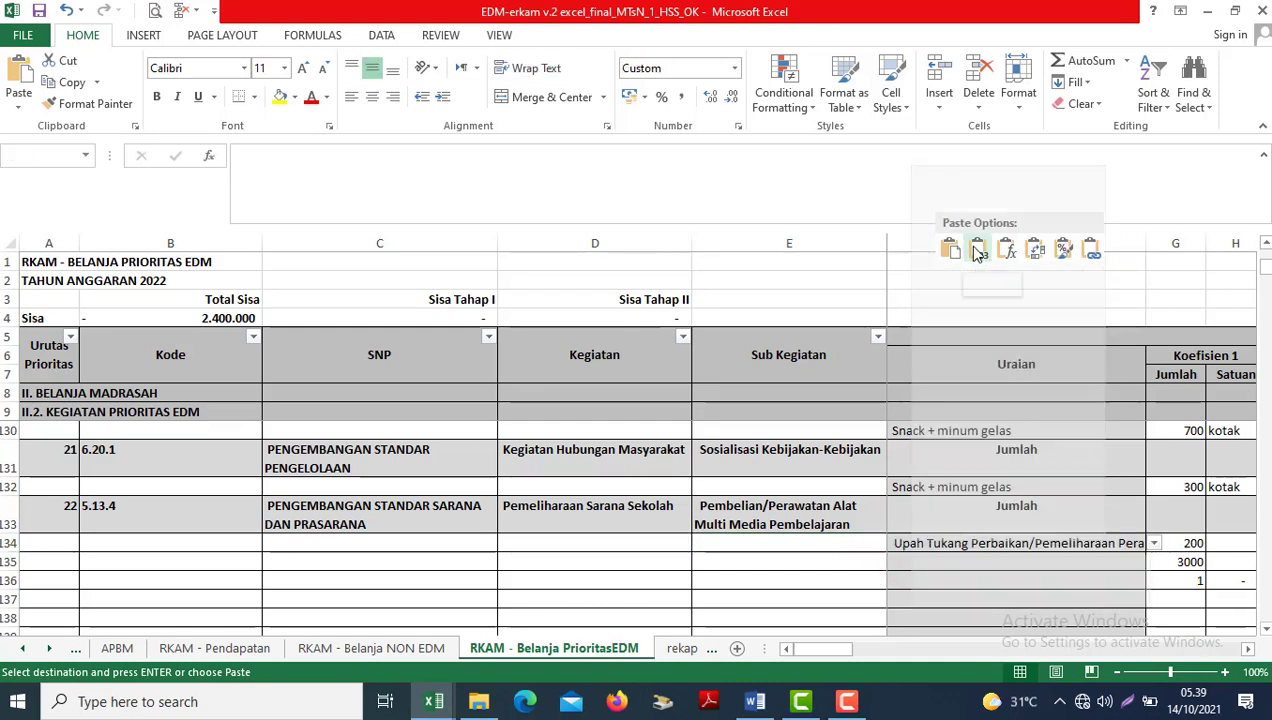
Try Al-Quran Hadits Kelas X Peminatan Guru as the Uraian component in cell F135, and clear the cell again.
click(943, 561)
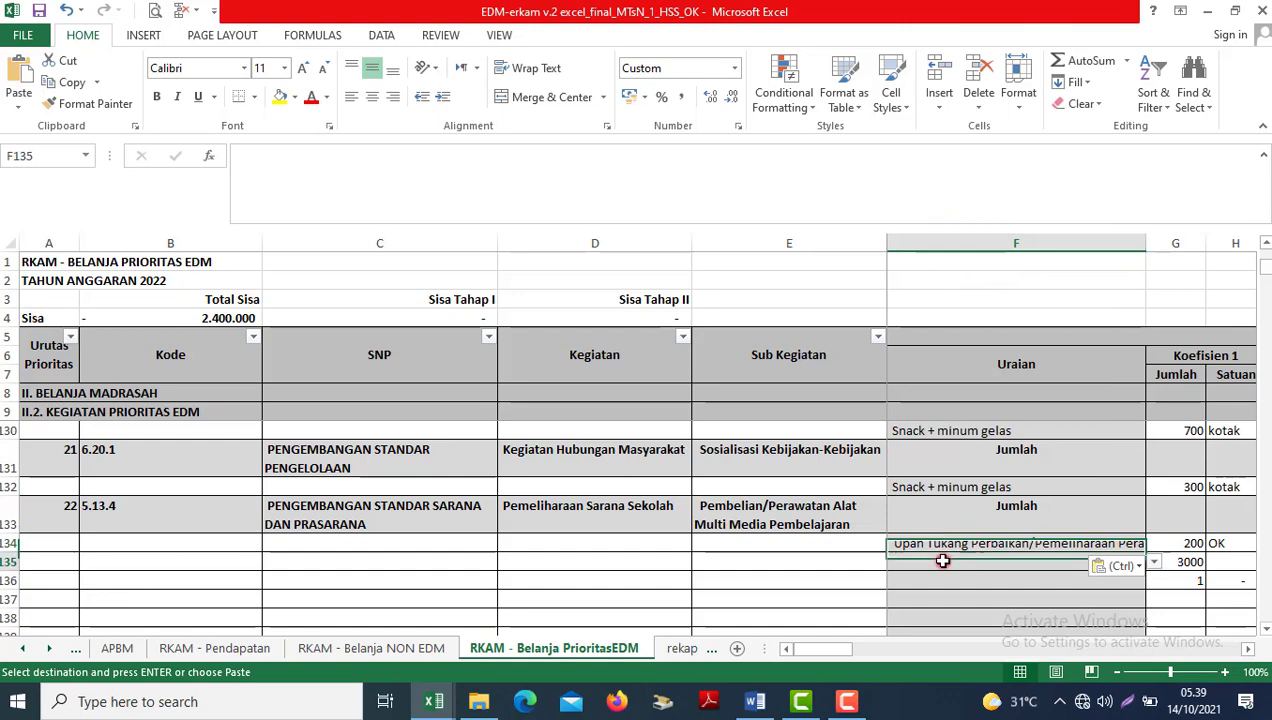
click(1154, 562)
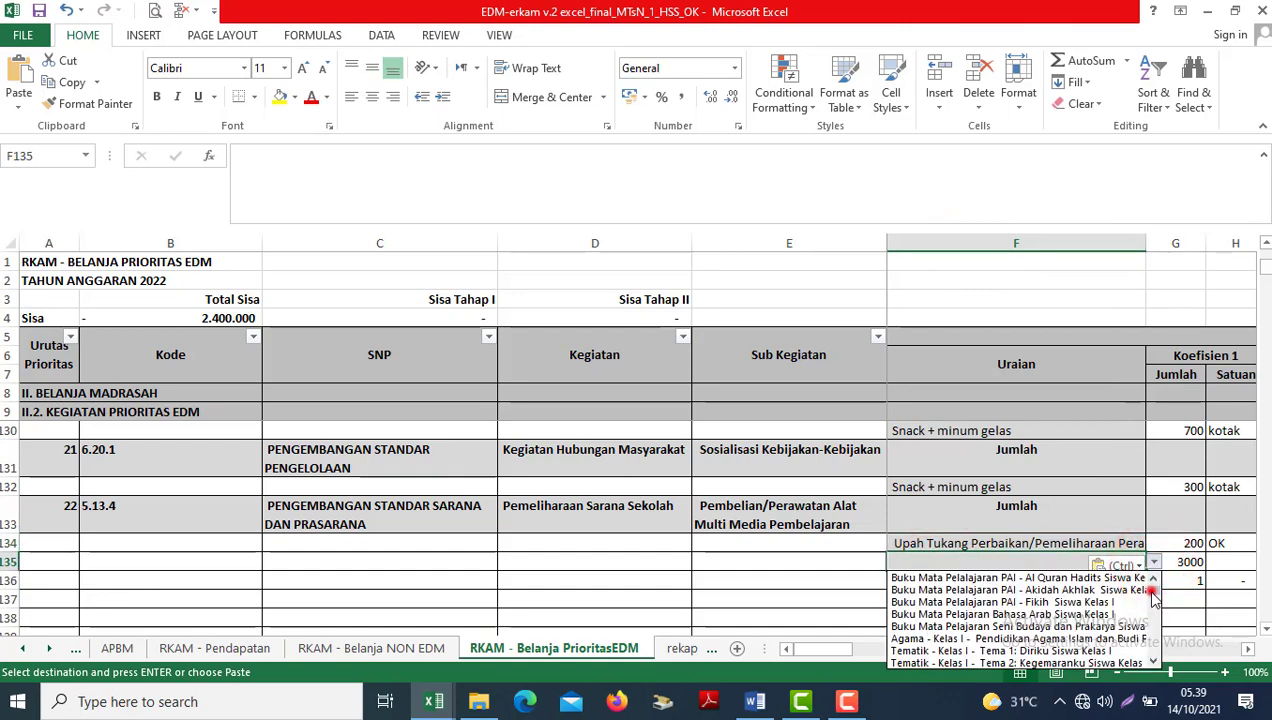
drag(1153, 593, 1155, 625)
mouse_move(1155, 640)
mouse_down()
mouse_move(1155, 652)
mouse_move(1150, 622)
mouse_up()
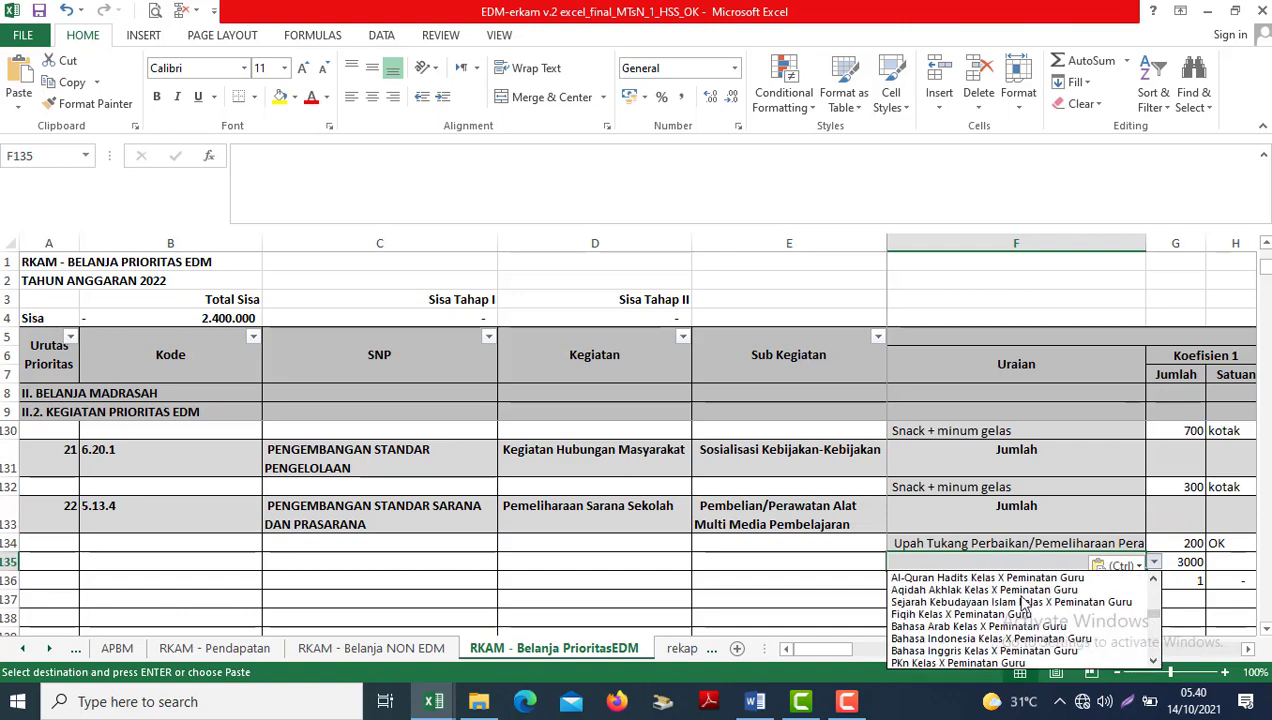
click(922, 577)
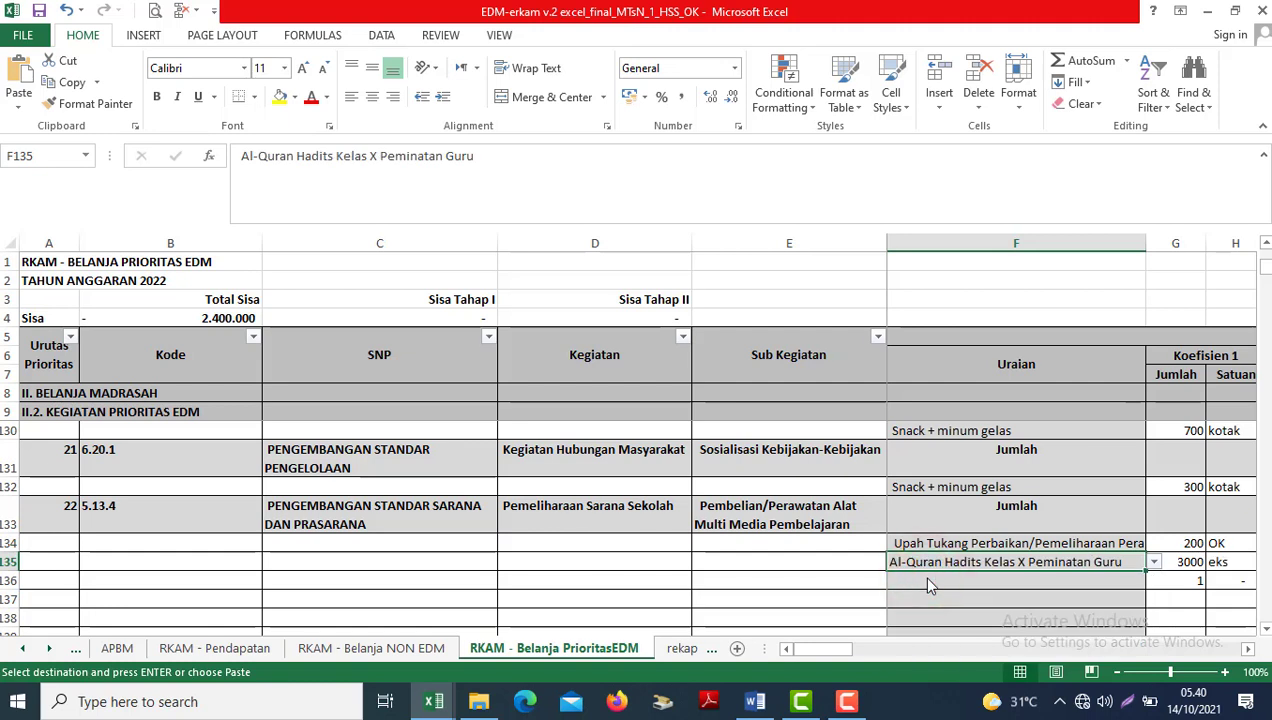
key(Delete)
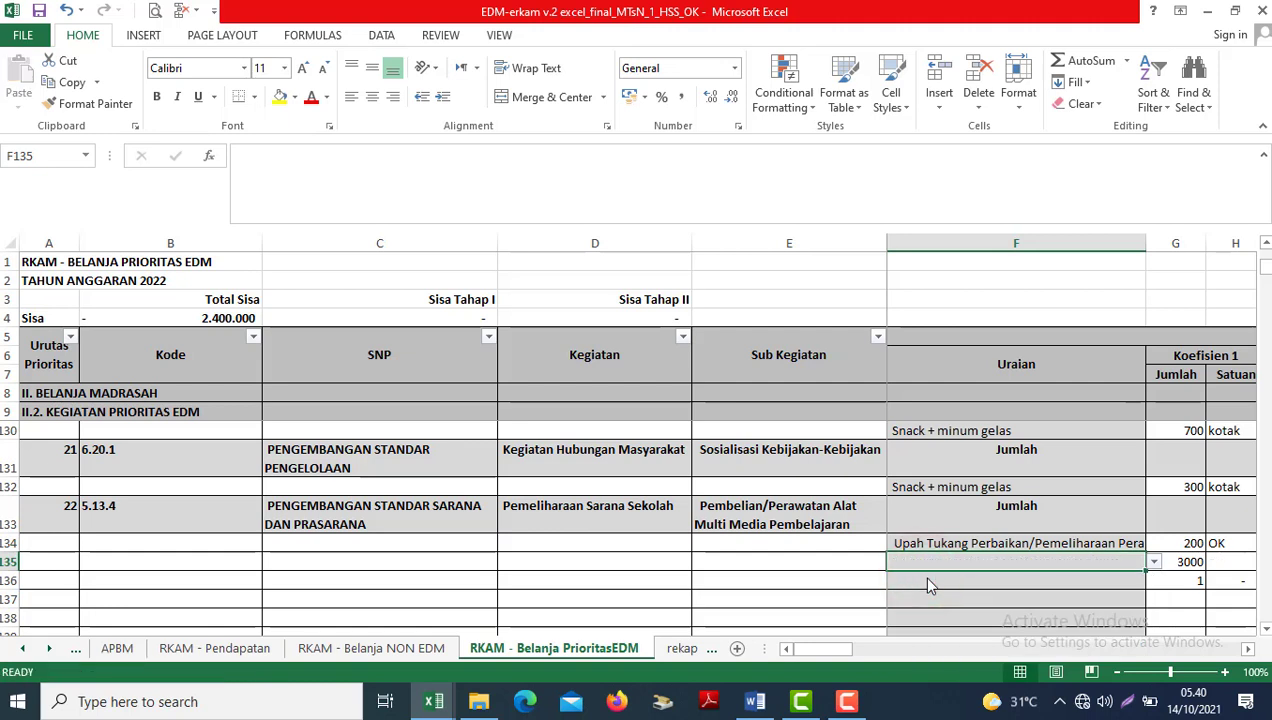
Examine the VLOOKUP formula behind the Koefisien 1 Satuan in H134 and the Uraian text in F134.
key(Up)
key(Right)
key(Right)
key(Right)
key(Left)
key(Left)
key(Right)
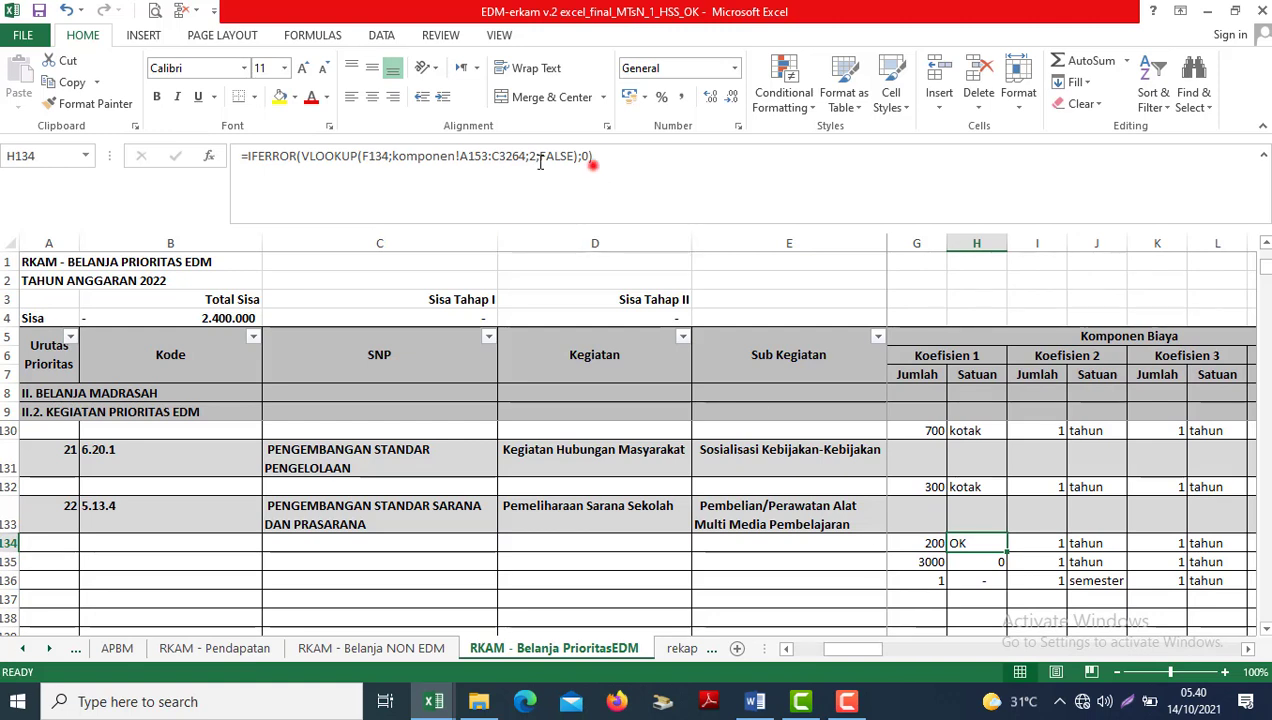
click(590, 156)
key(Escape)
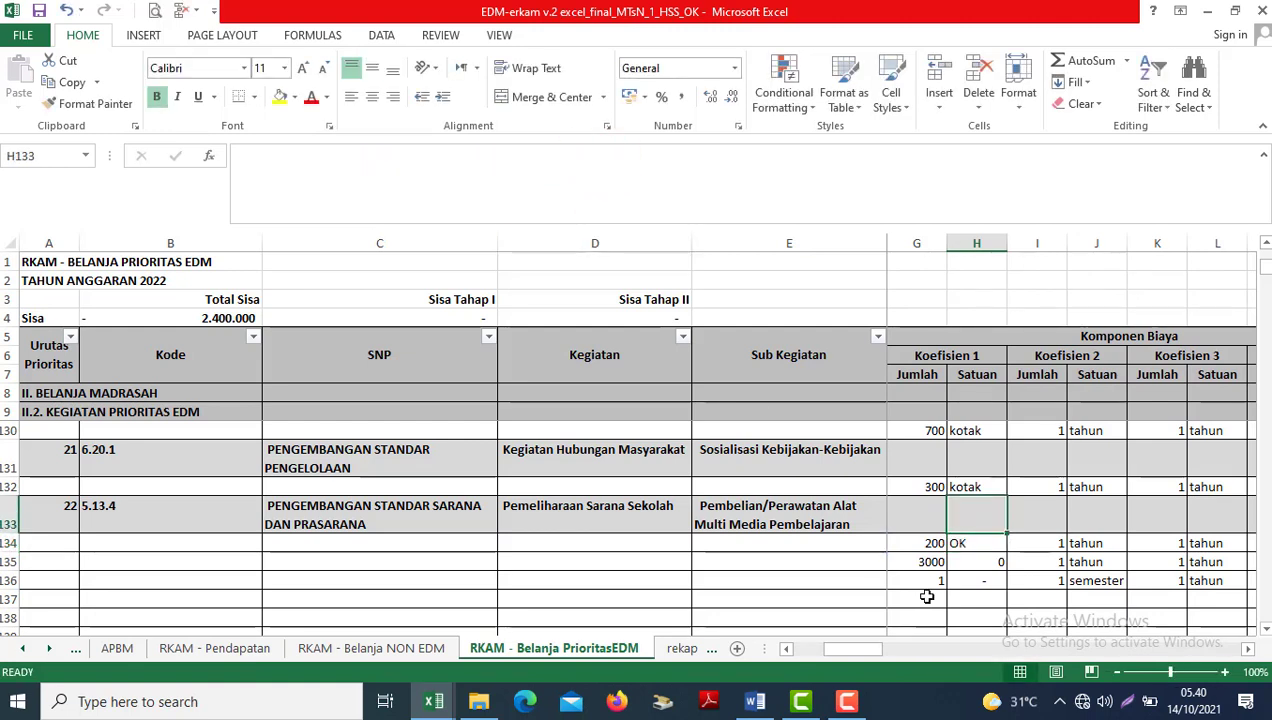
key(Left)
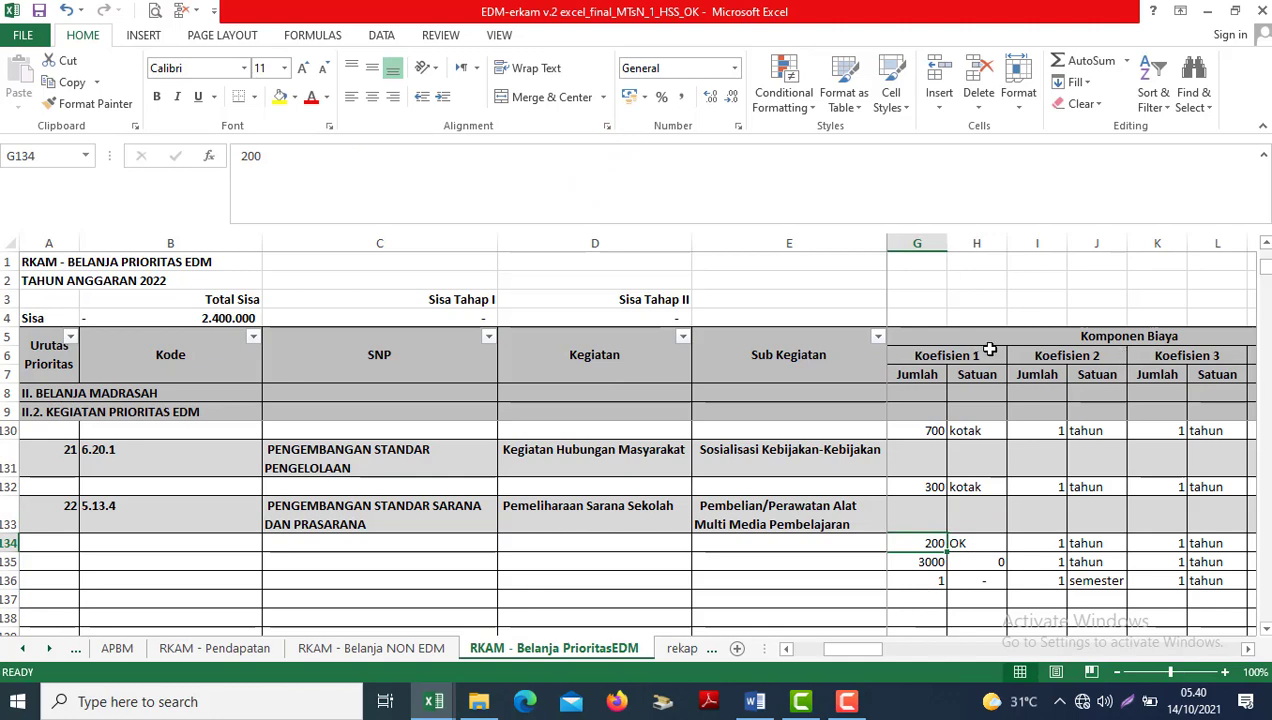
key(Left)
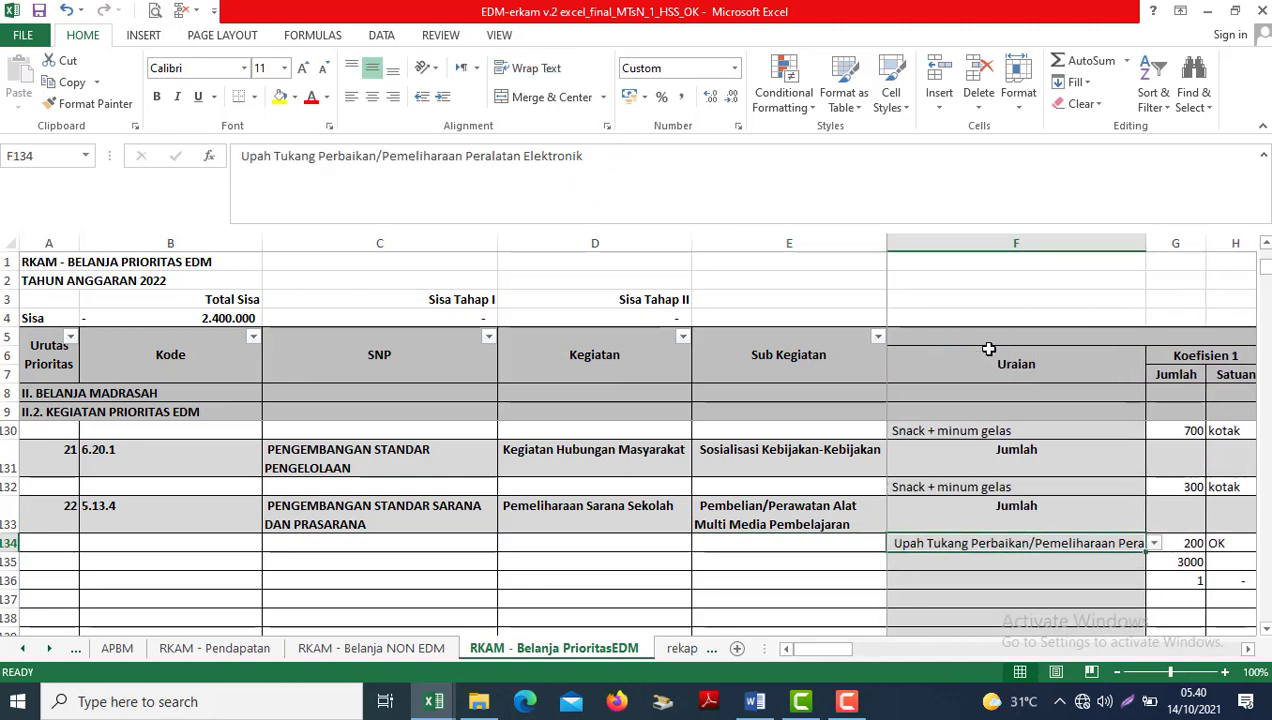
Clear the Uraian component in cell F134 and check the row's Koefisien 1 Satuan.
key(Delete)
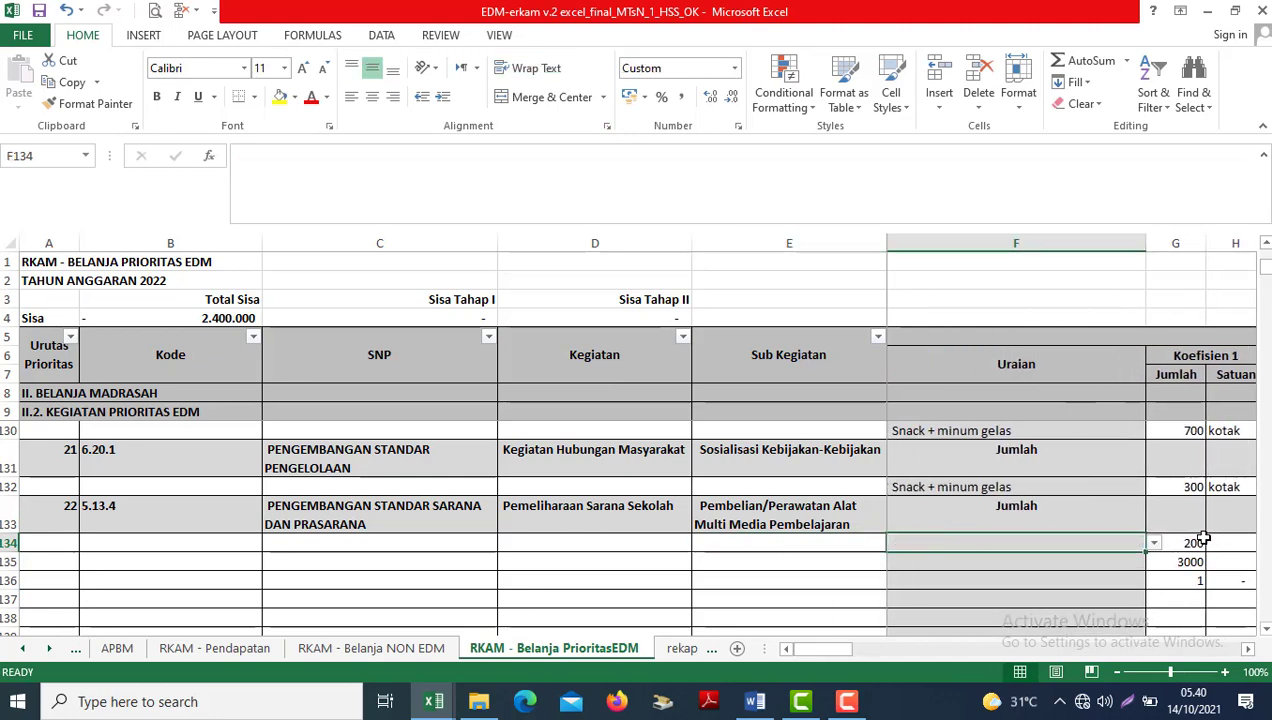
key(Right)
key(Right)
key(Left)
key(Left)
key(Left)
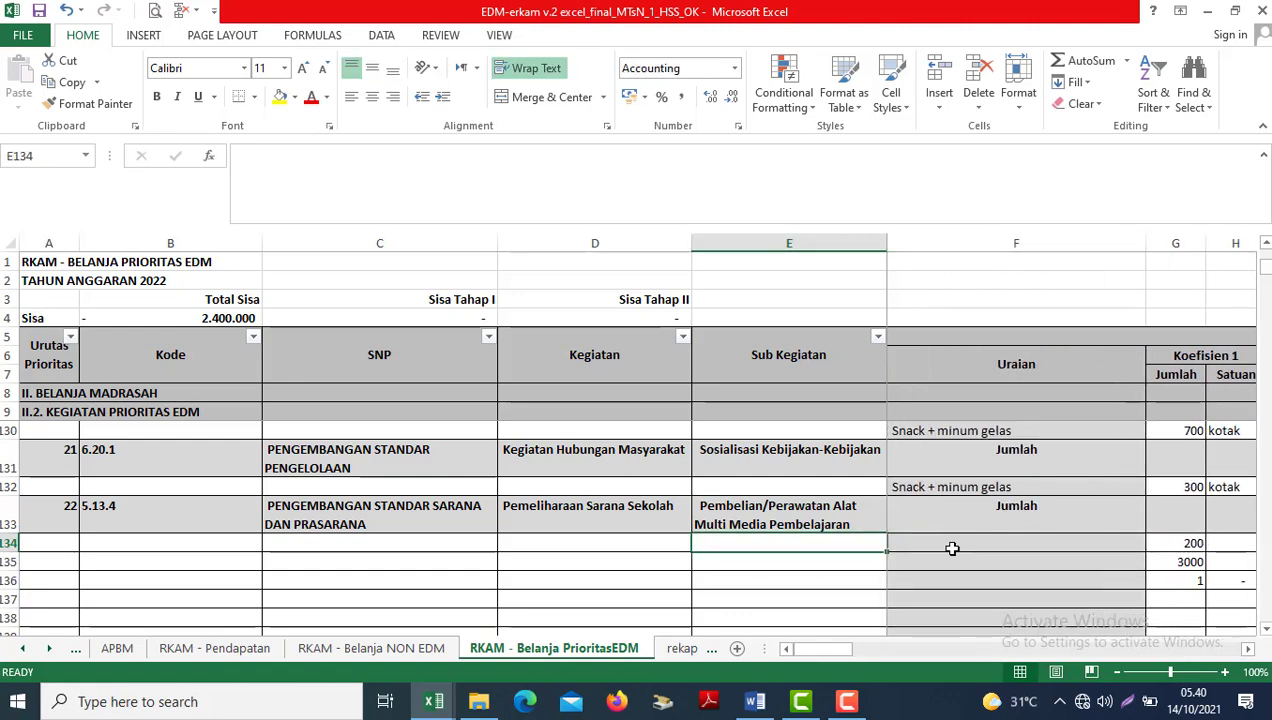
click(952, 548)
right_click(948, 546)
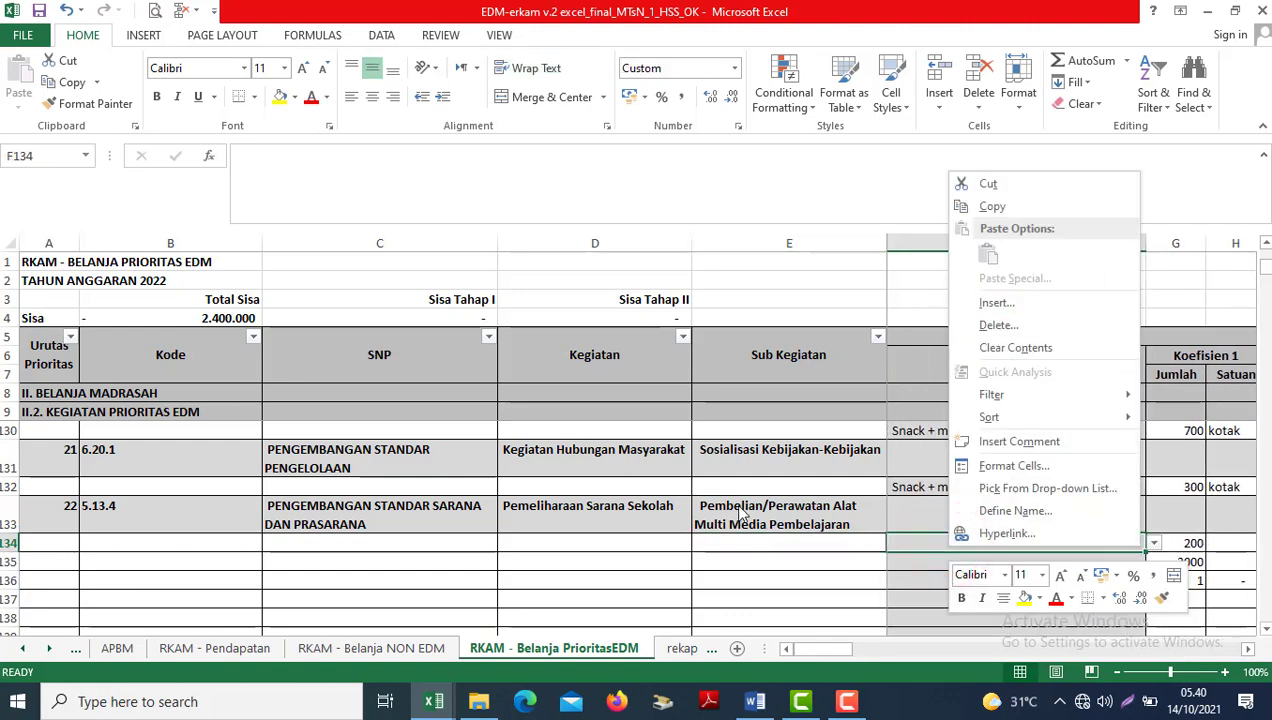
key(Escape)
Copy Upah Tukang Perbaikan/Pemeliharaan Peralatan Elektronik from A3097 of the referensi workbook again and paste it as a value into F134.
key(alt+Tab)
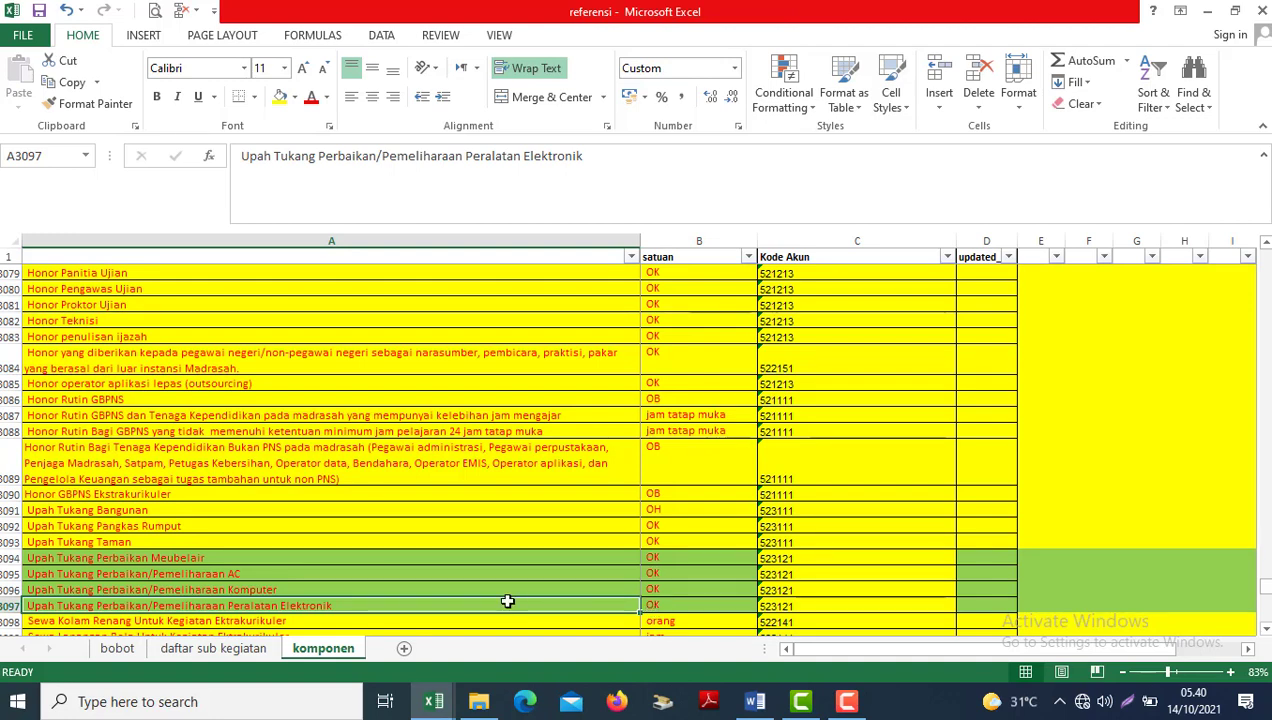
key(ctrl+c)
key(alt+Tab)
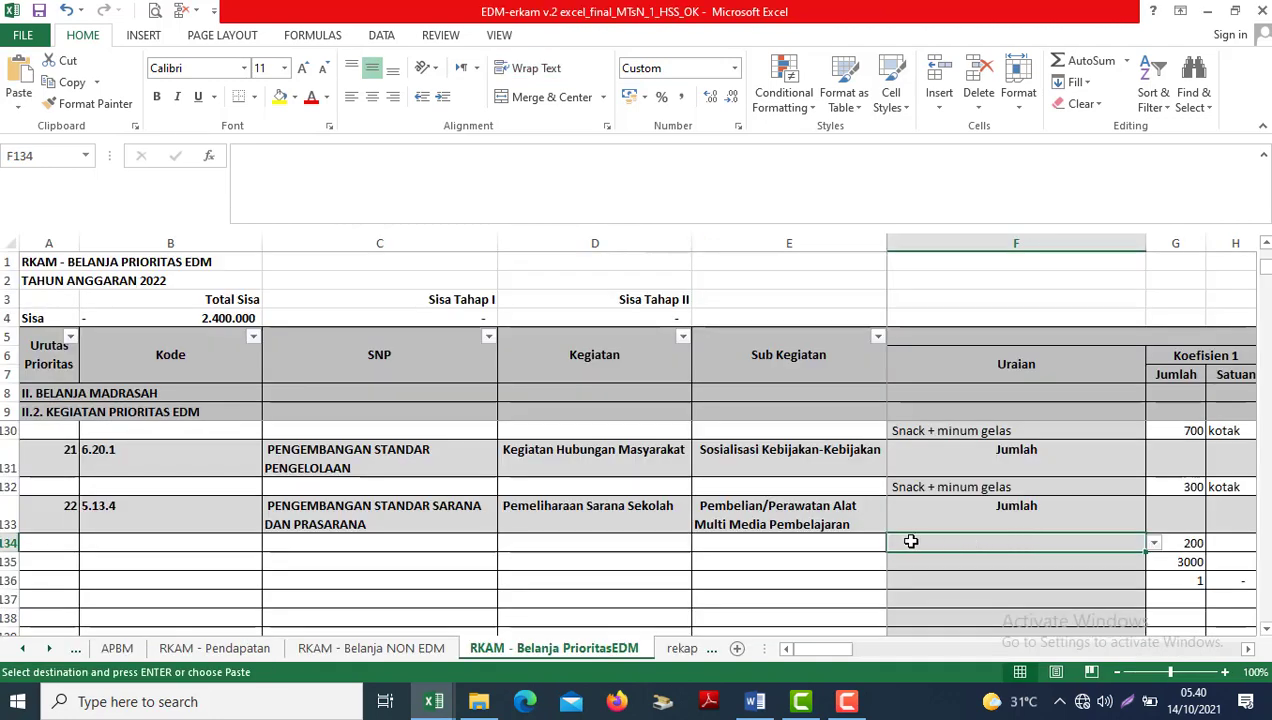
right_click(911, 542)
click(976, 258)
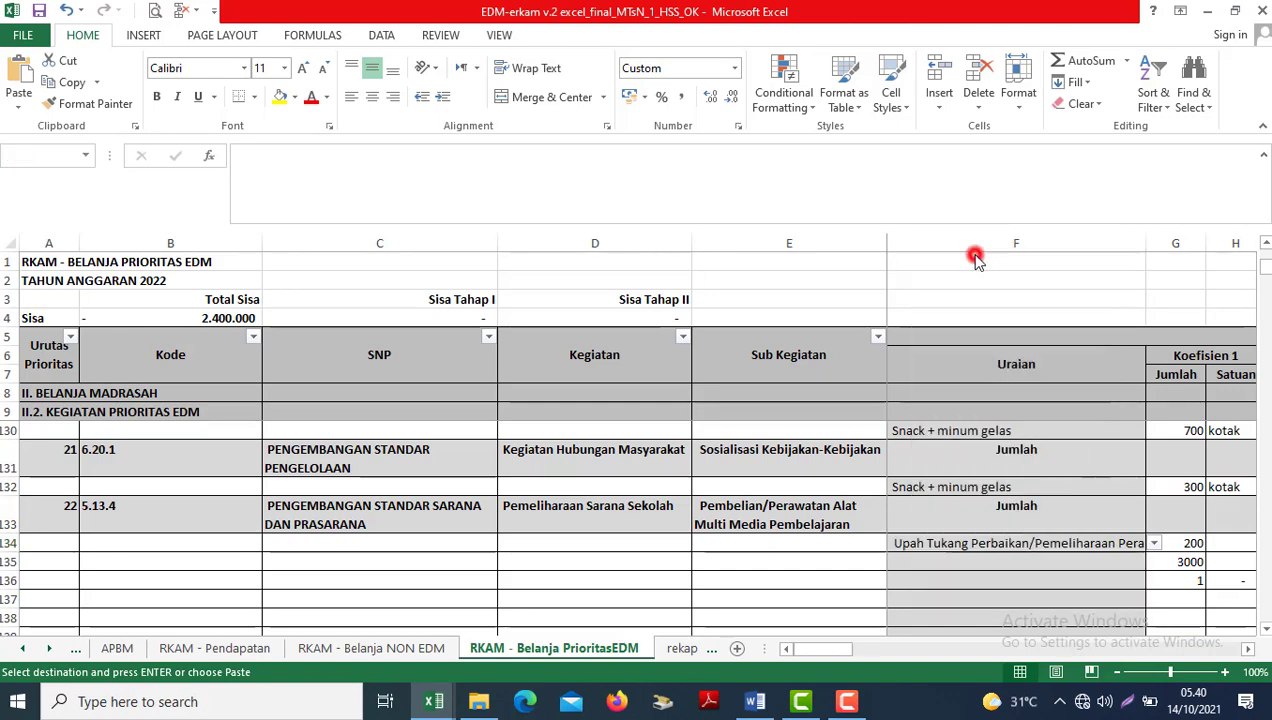
Set the Koefisien 1 Jumlah in G134 to 3.
key(Right)
key(Right)
key(Left)
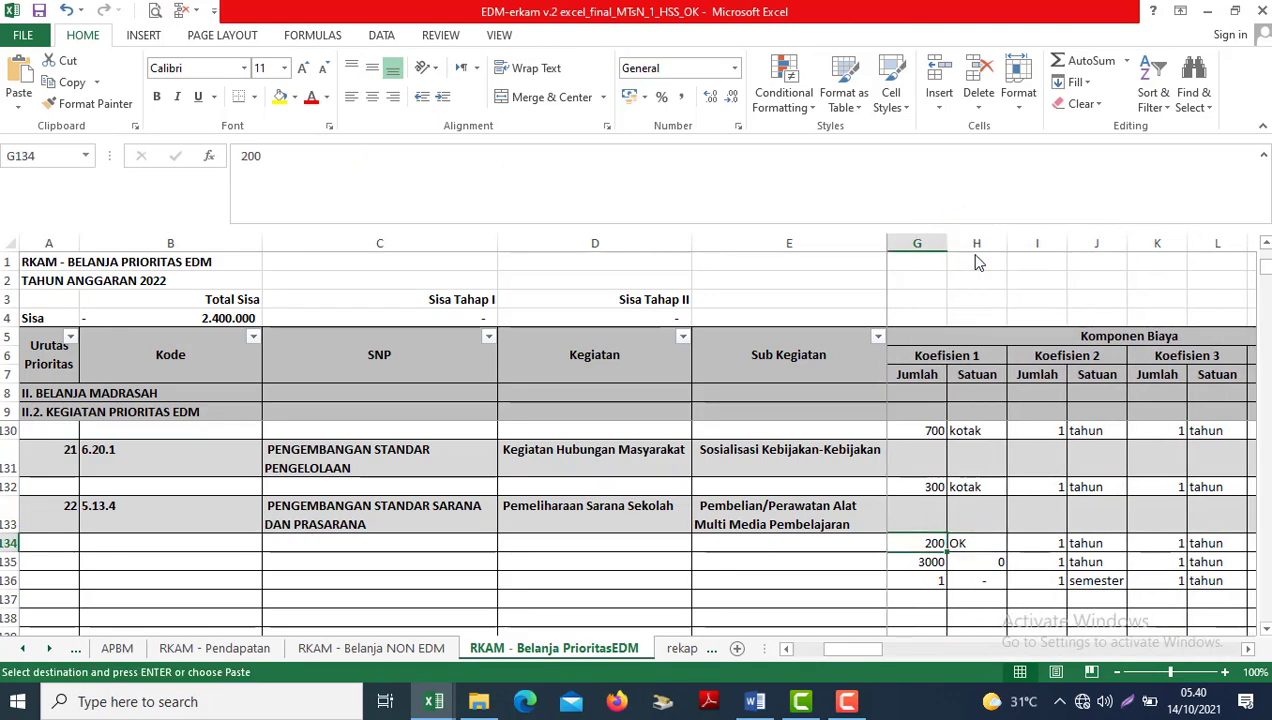
key(Left)
key(Right)
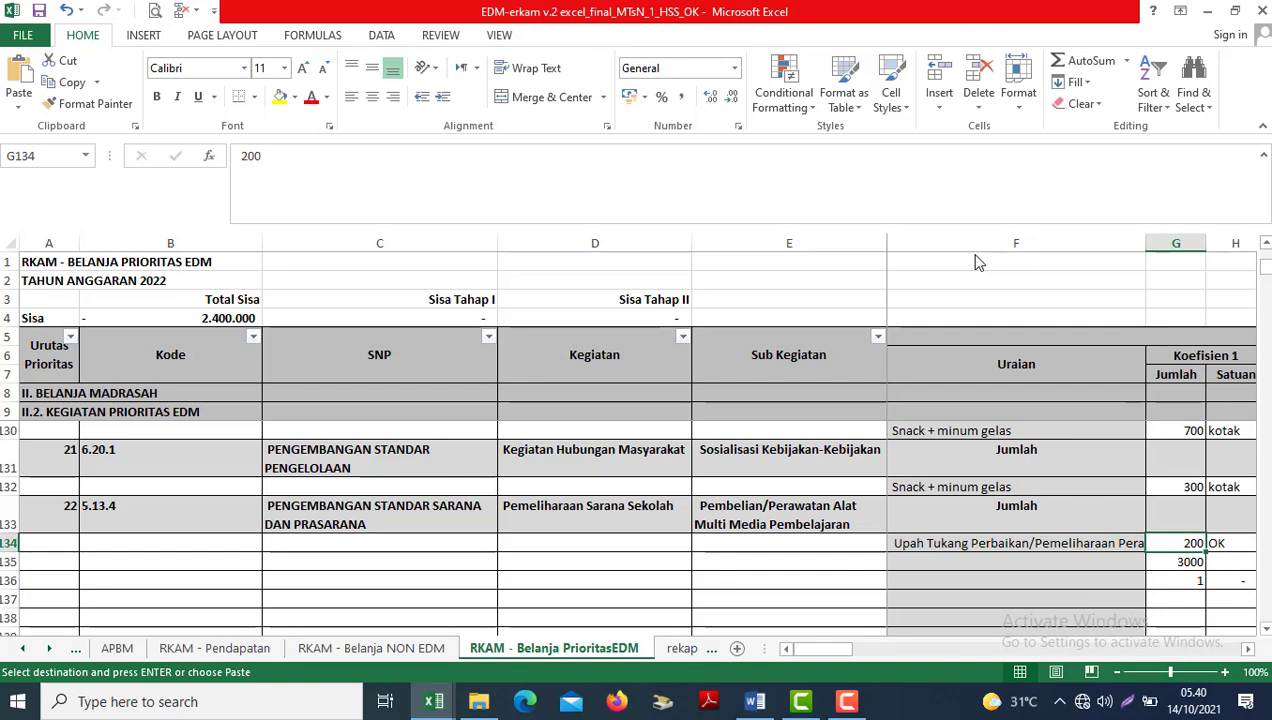
text(3)
key(Right)
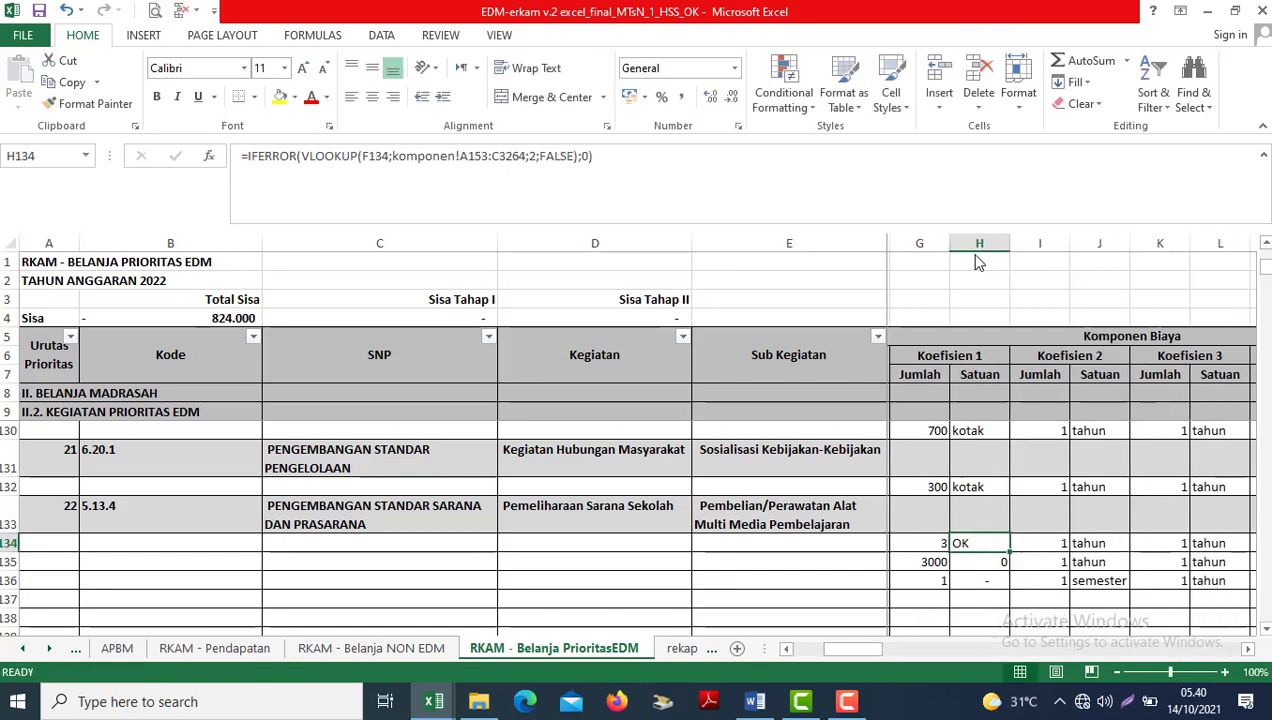
Set Koefisien 2 of row 134 to a Jumlah of 4 with triwulan as the Satuan.
key(Right)
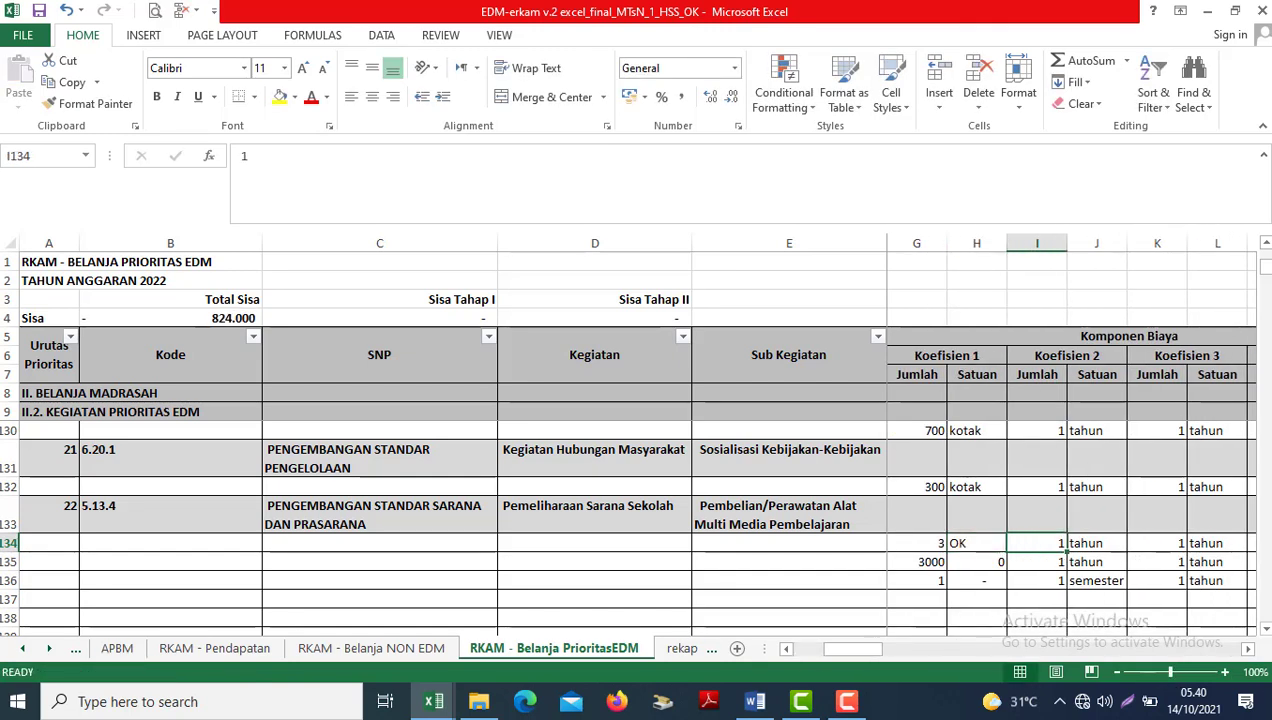
key(Return)
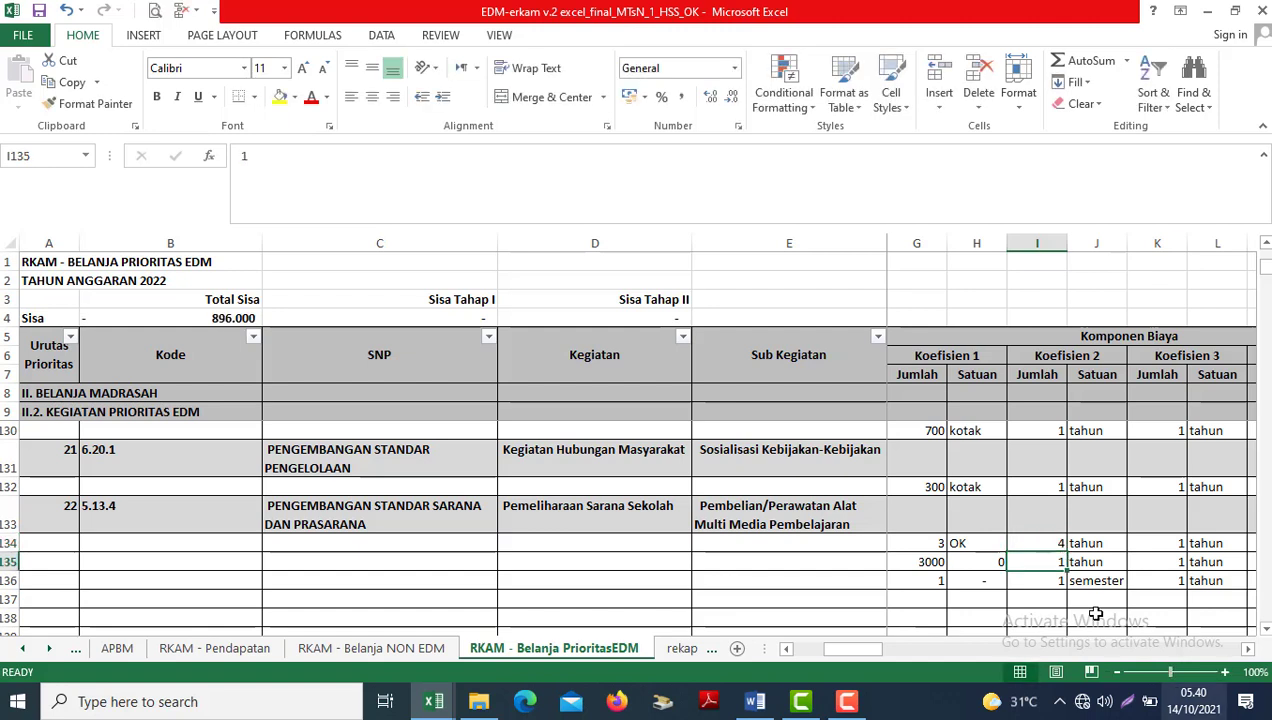
click(1115, 543)
click(1135, 543)
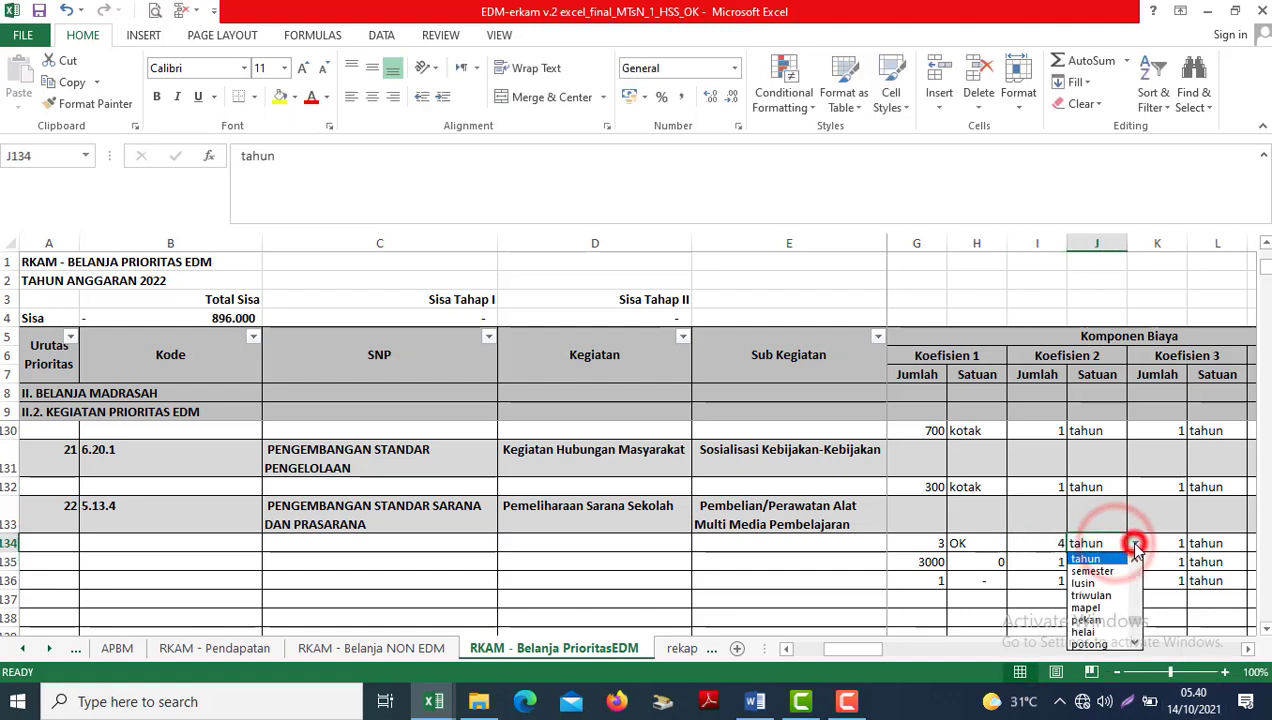
key(Down)
key(Return)
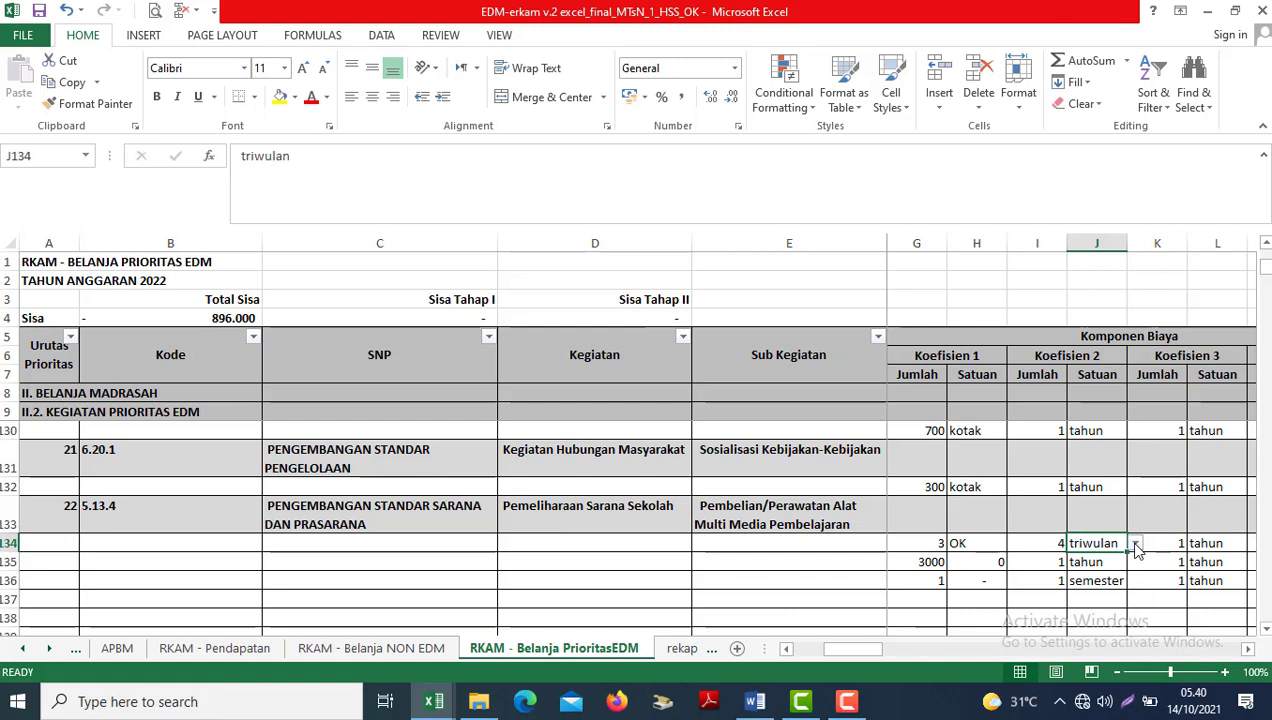
Examine the Koefisien 3 and Koefisien 4 entries of row 134.
key(Right)
key(Right)
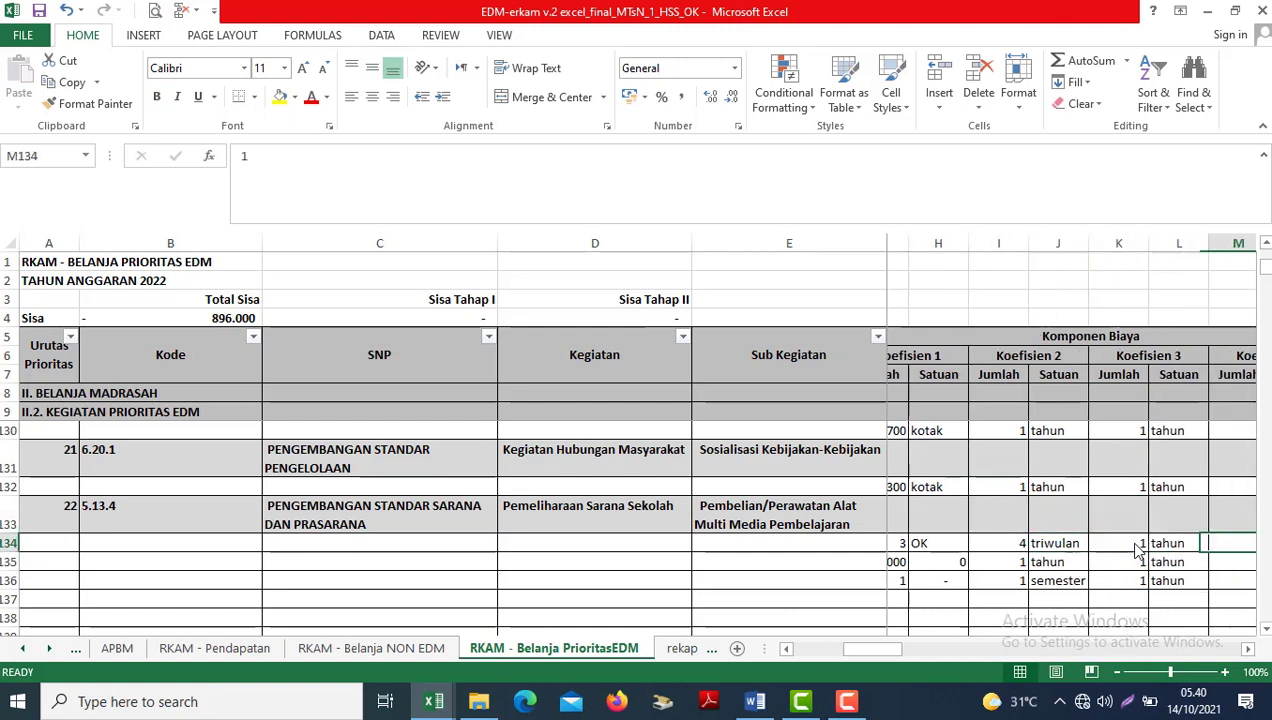
scroll(1137, 549, right, 1)
key(Left)
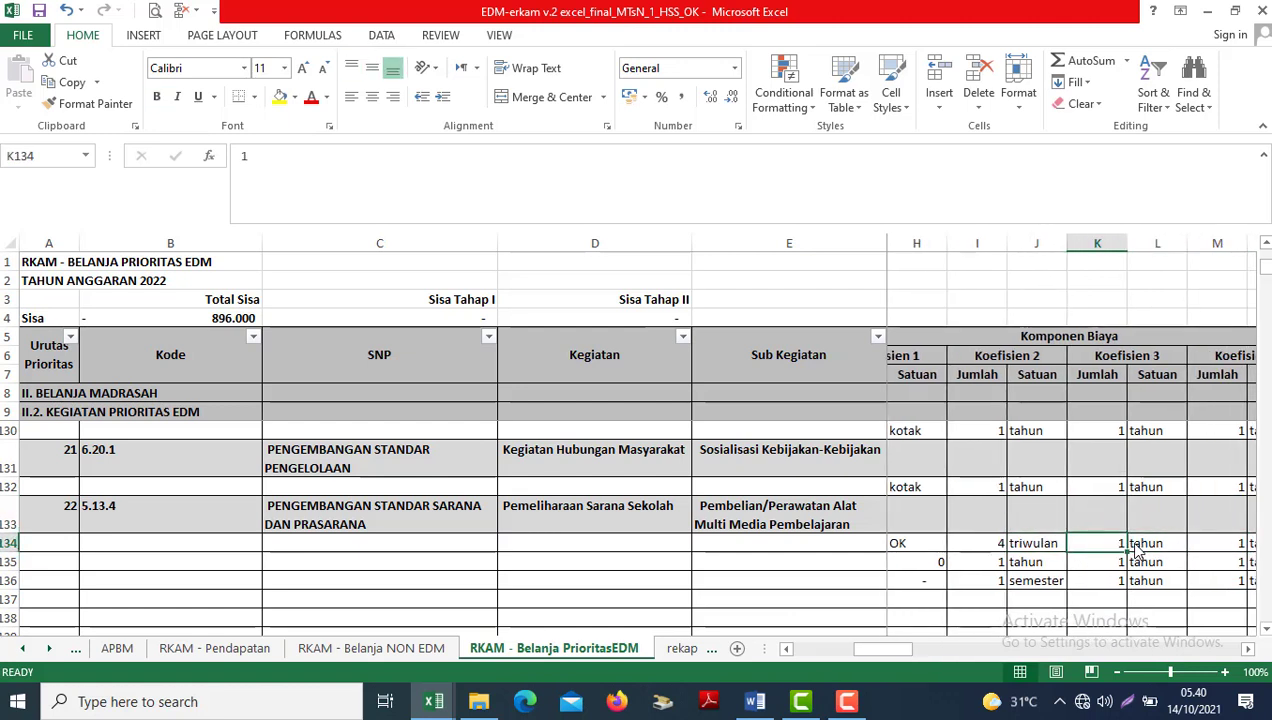
key(Right)
key(Right)
key(Right)
key(Left)
key(Left)
key(Left)
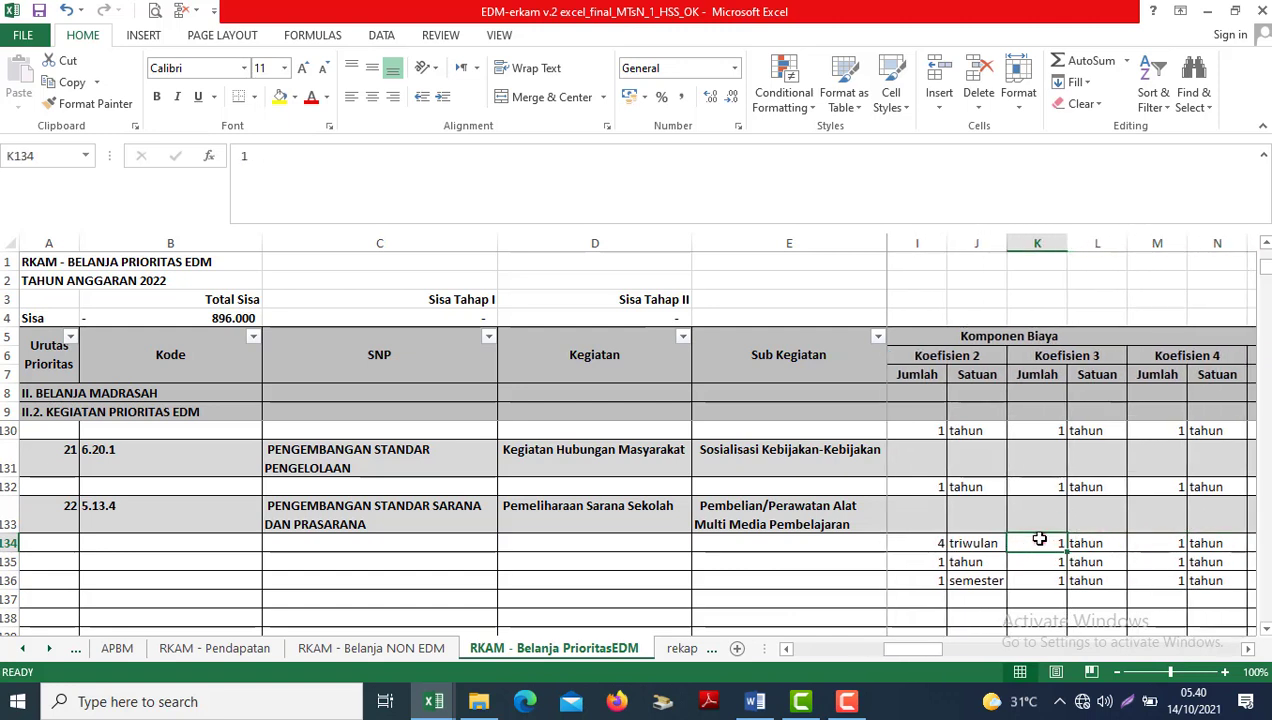
Set Koefisien 3 of row 134 to a Jumlah of 2 with semester as the Satuan.
click(1039, 540)
click(1088, 543)
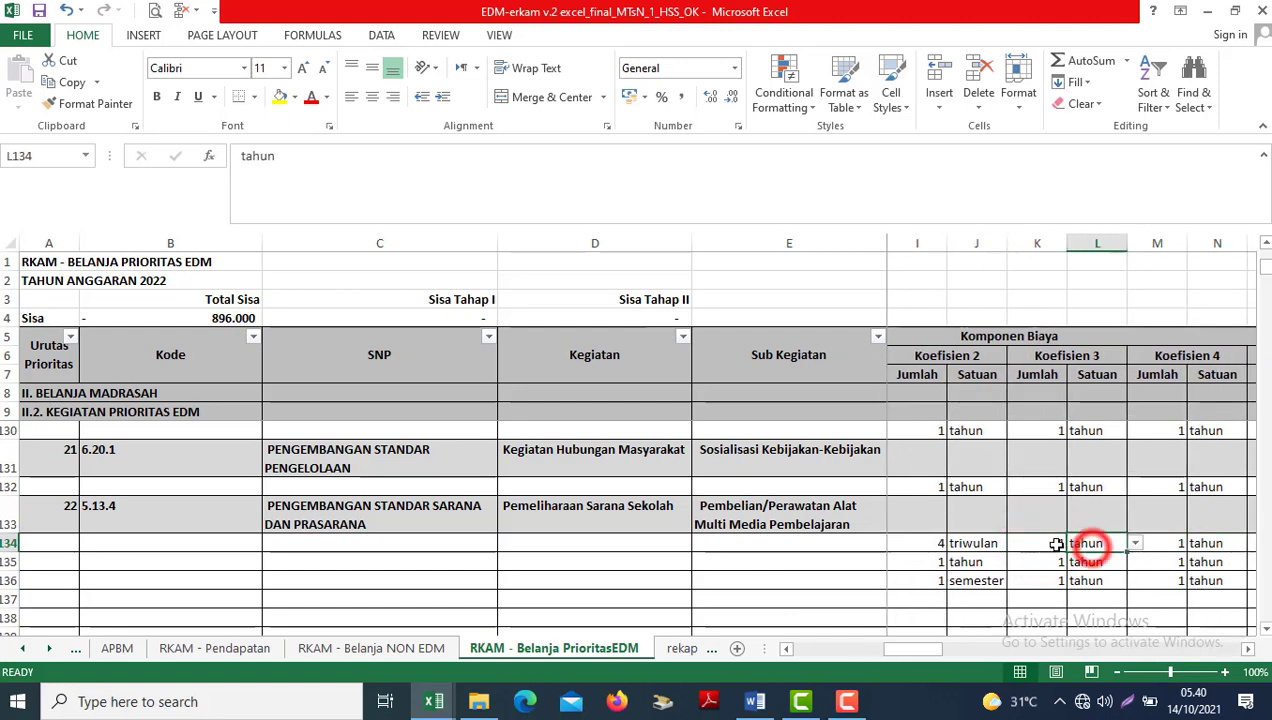
click(1056, 543)
click(1110, 542)
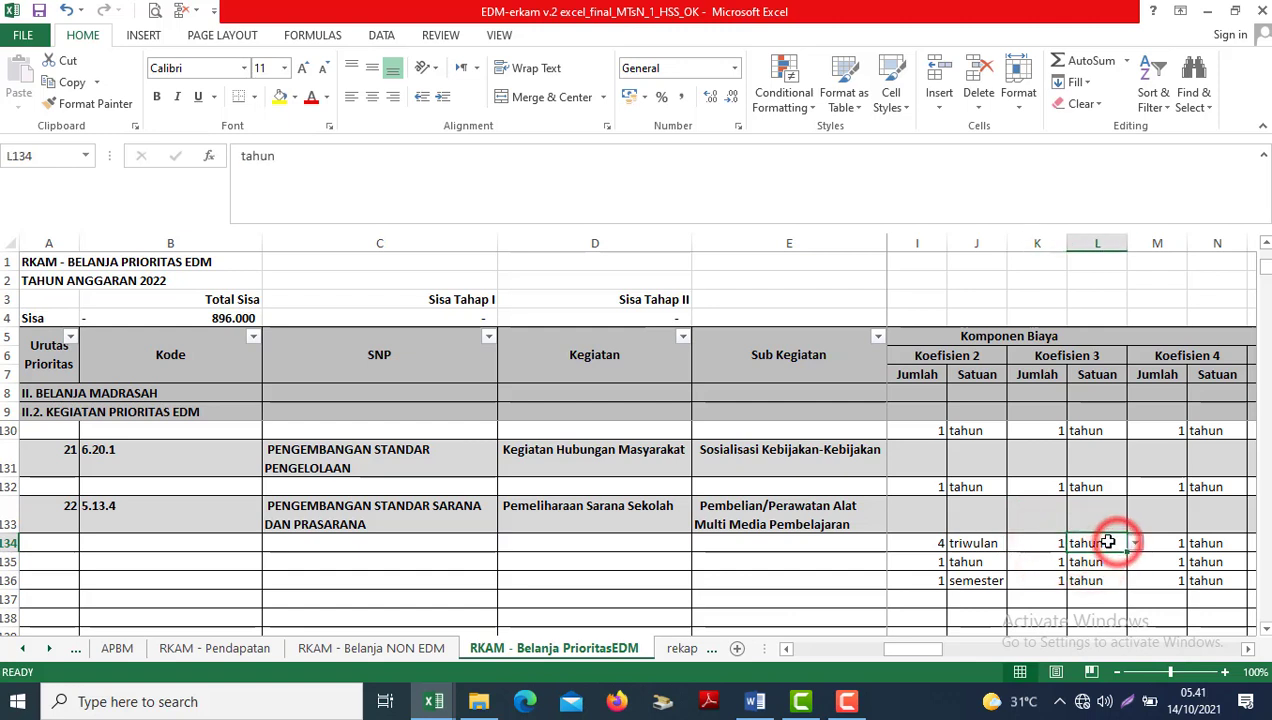
click(1135, 543)
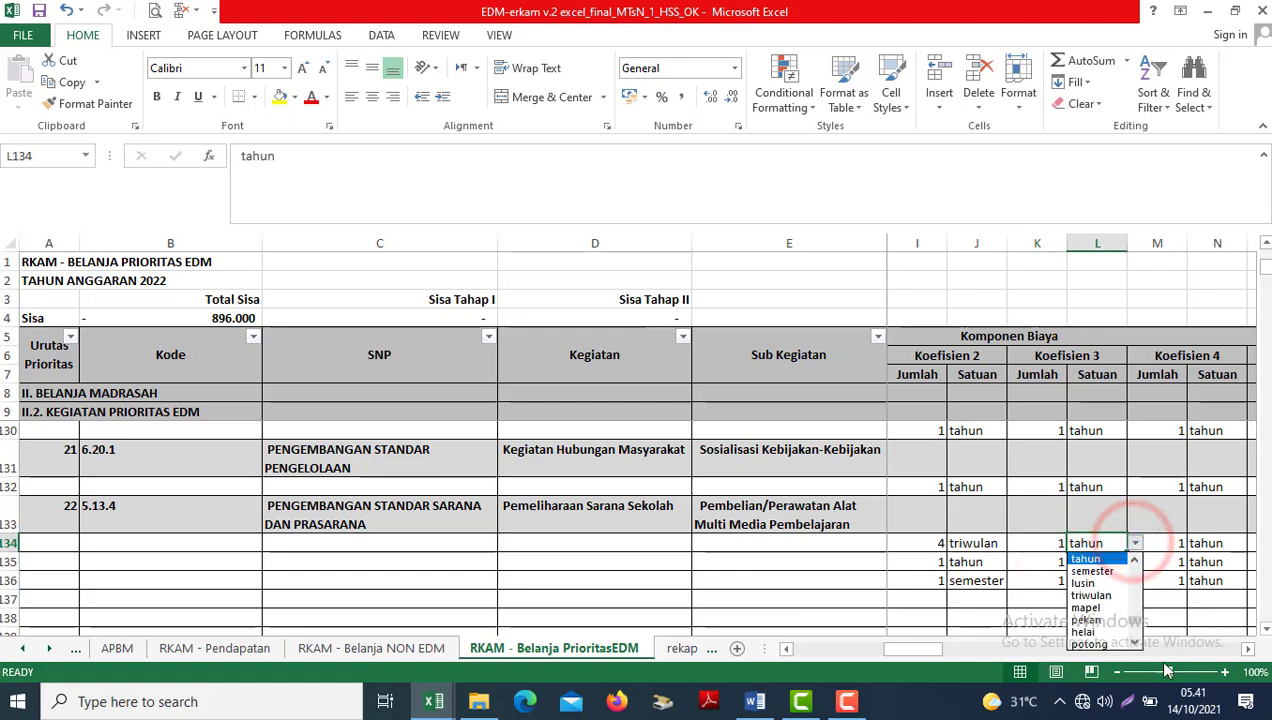
click(1073, 558)
click(1135, 543)
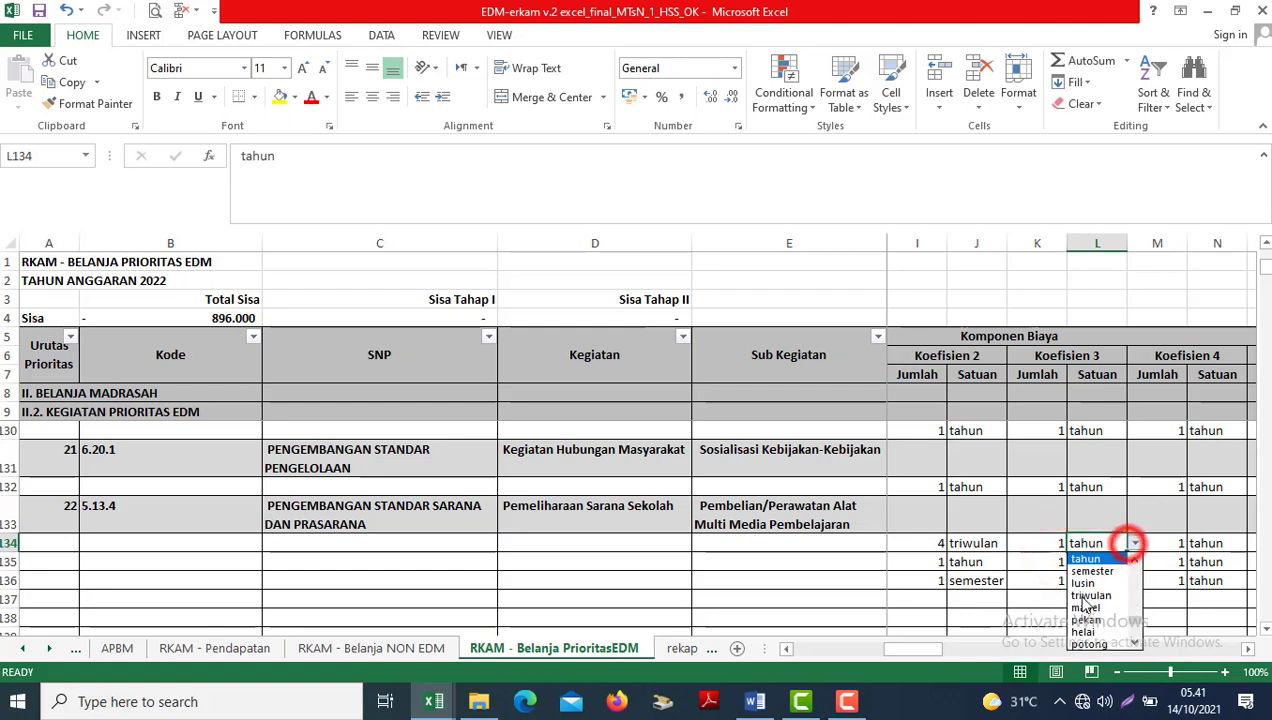
click(1088, 571)
key(Left)
text(2)
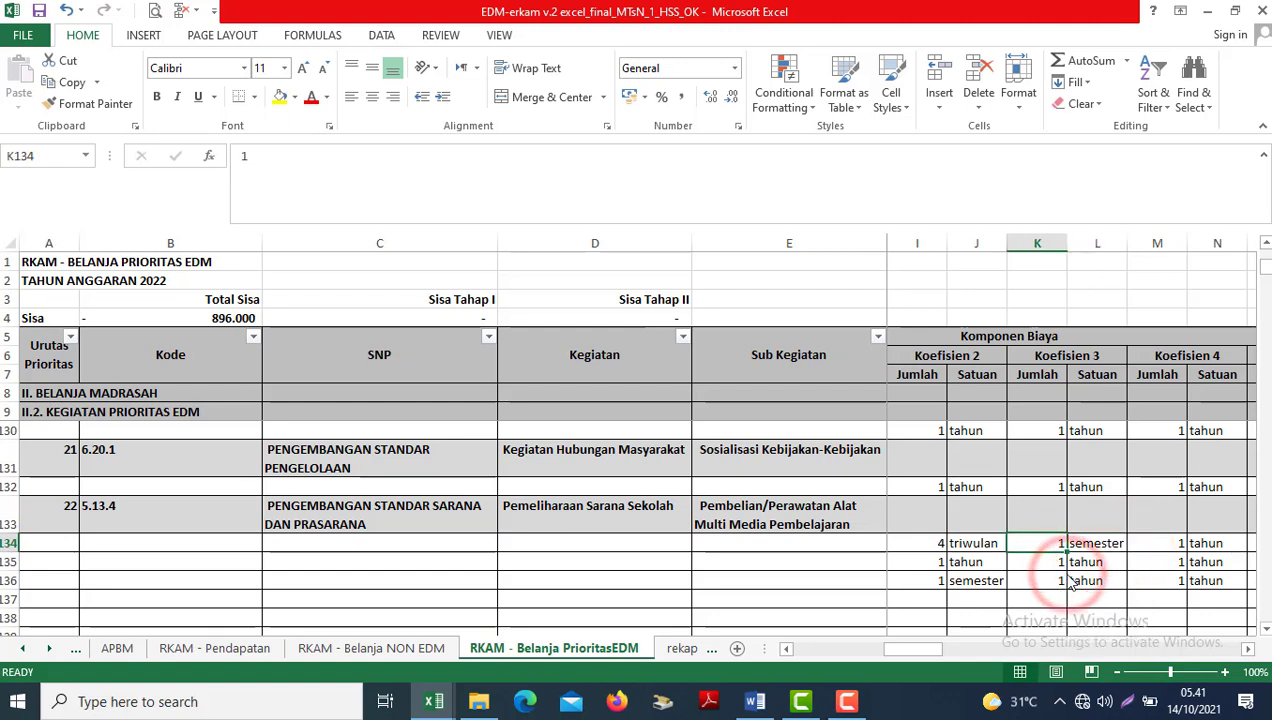
Set the Harga Satuan in O134 to 300000 and check the row's Total Biaya and Tahap amounts.
key(Tab)
key(Tab)
key(Tab)
key(Tab)
key(Tab)
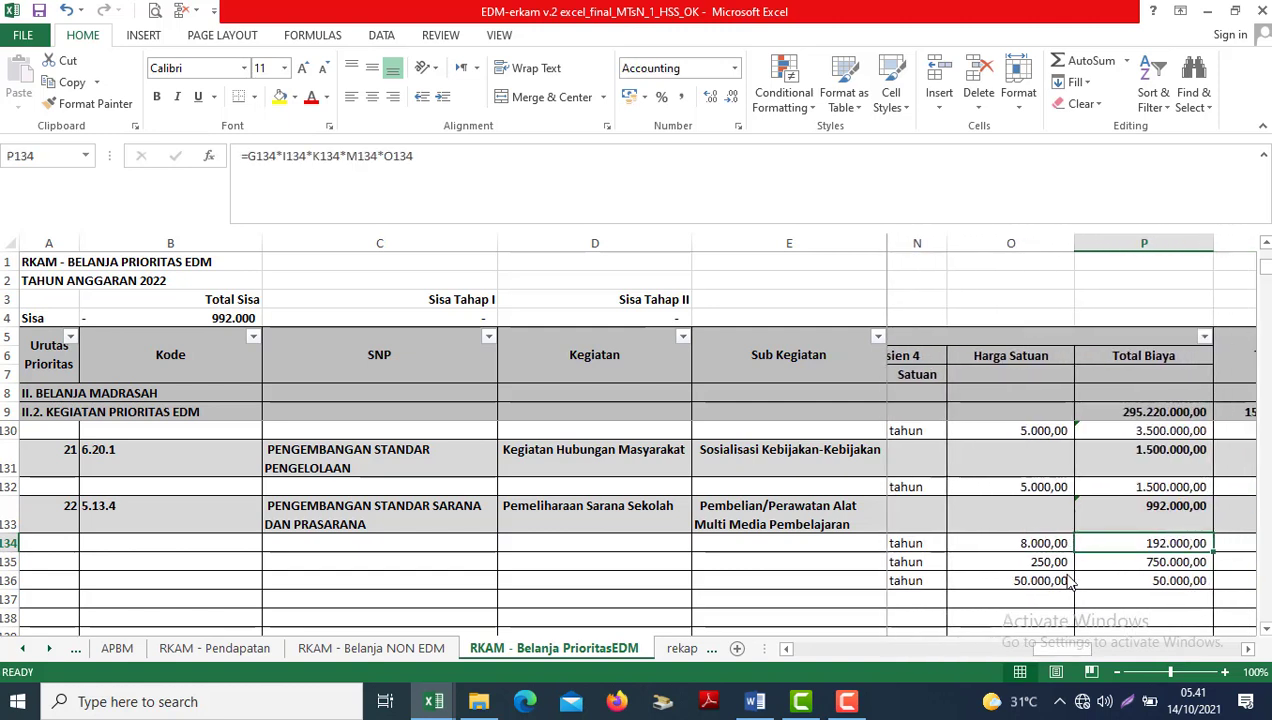
key(shift+Tab)
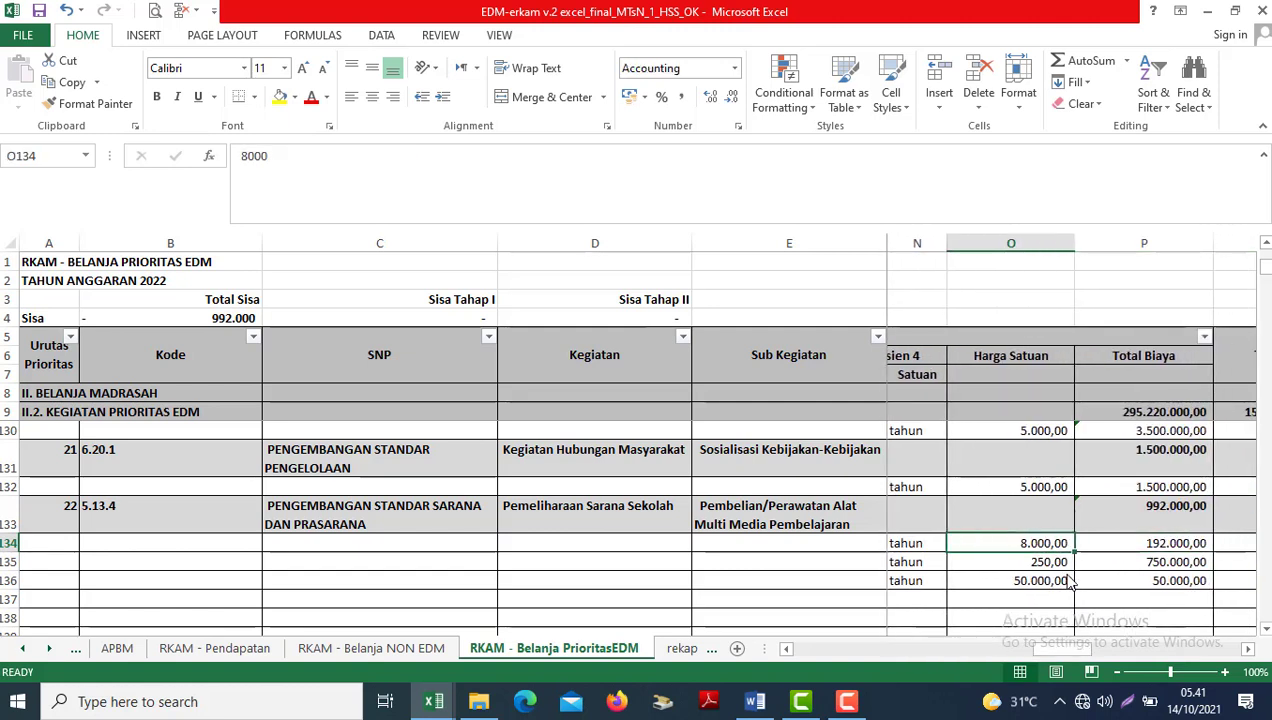
text(300)
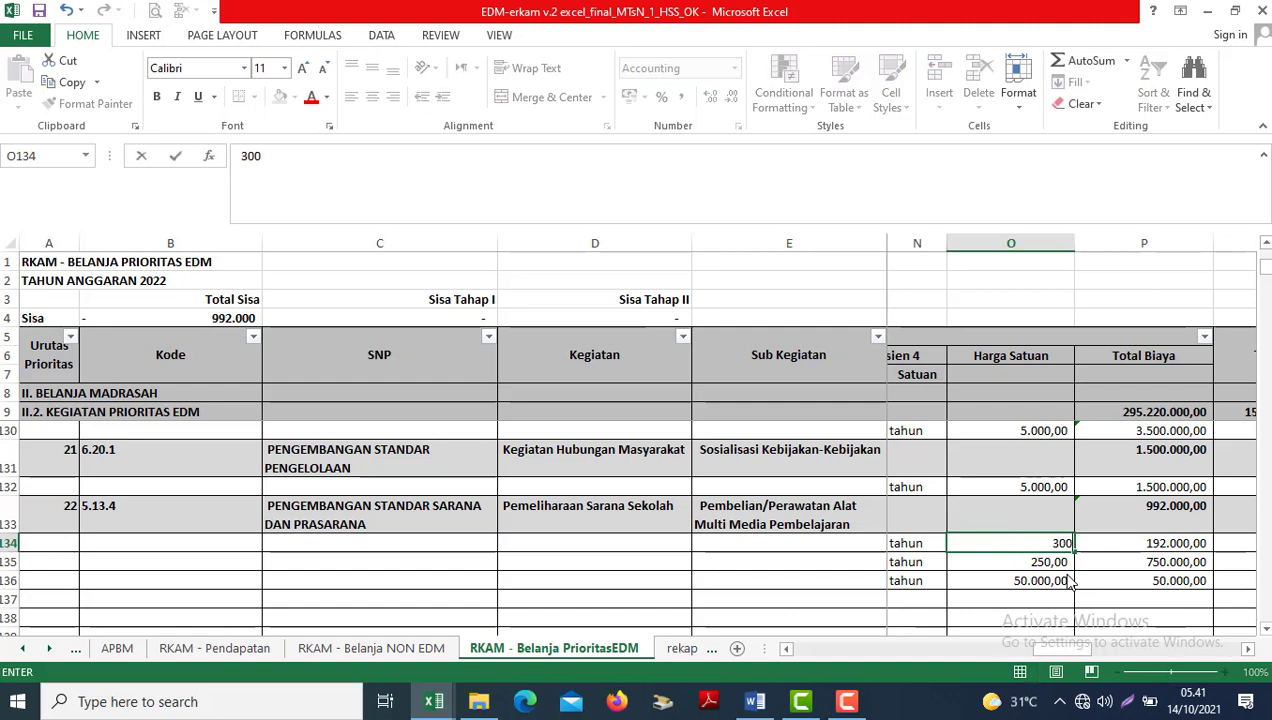
key(Return)
key(Up)
key(Right)
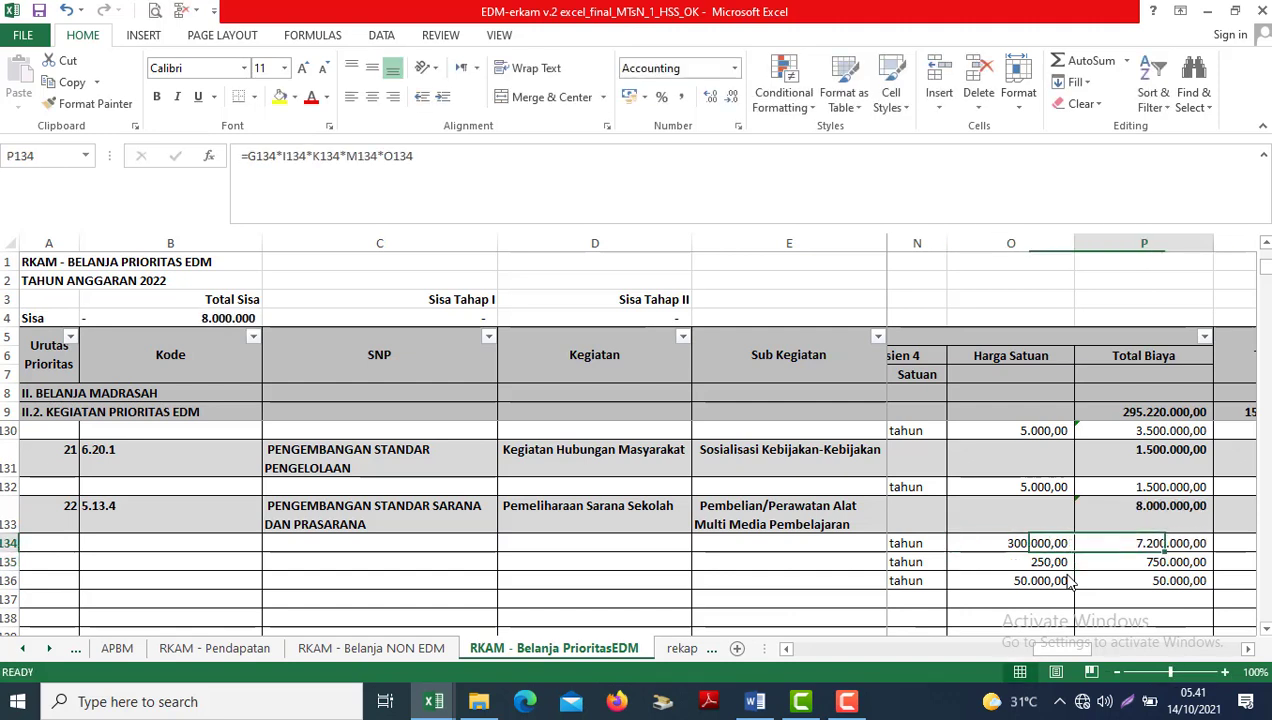
key(Left)
key(Right)
key(Right)
key(Left)
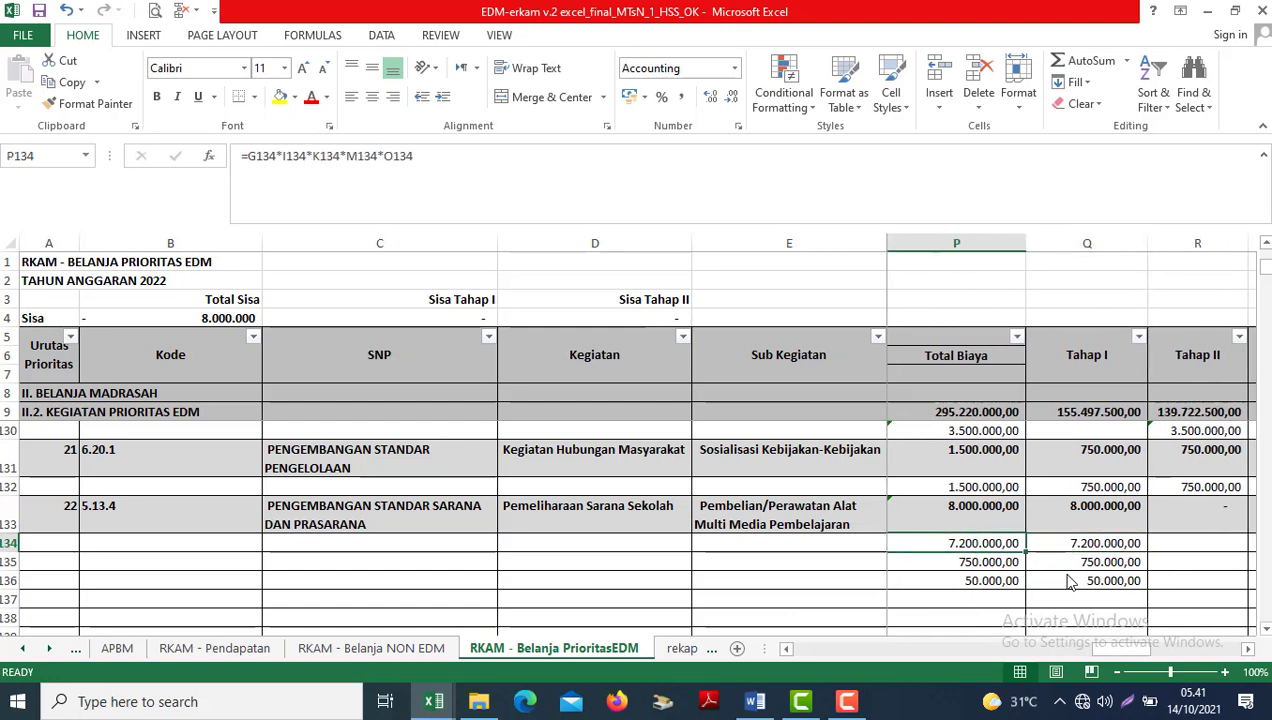
Set the Tahap I amount in Q134 to half the row's Total Biaya with =P134/2.
key(Right)
key(Right)
key(Left)
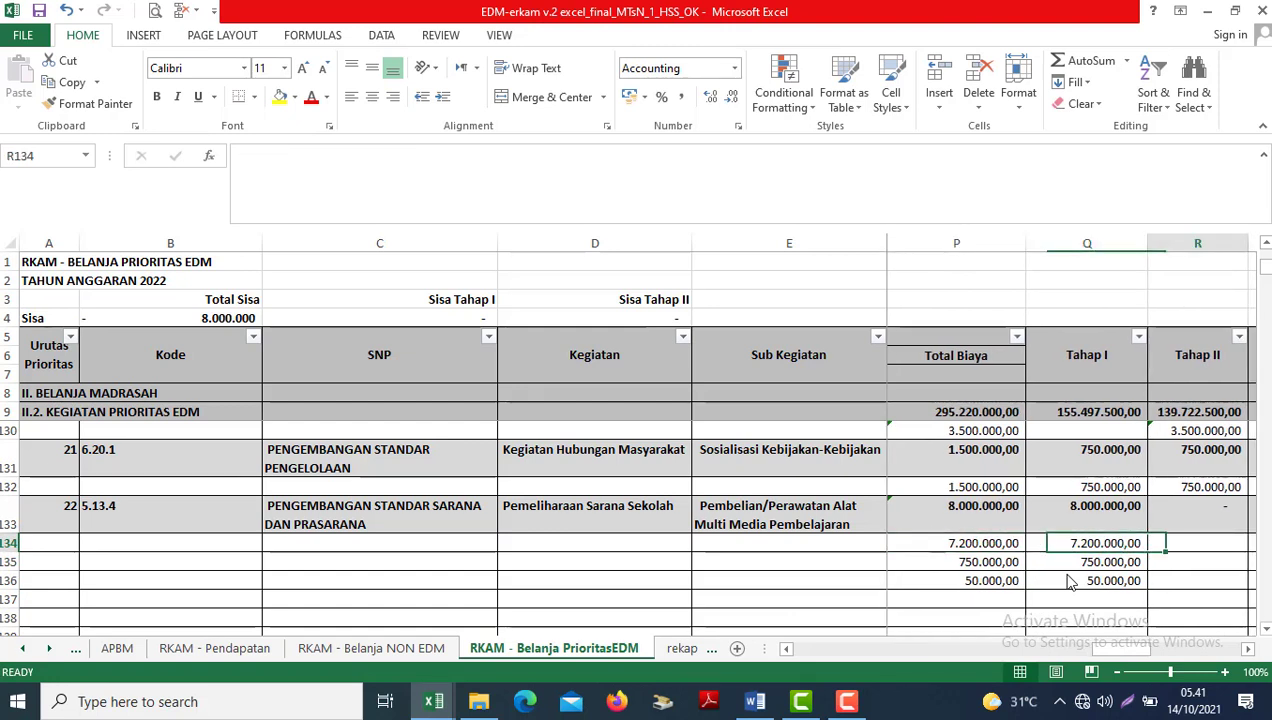
key(Right)
key(Left)
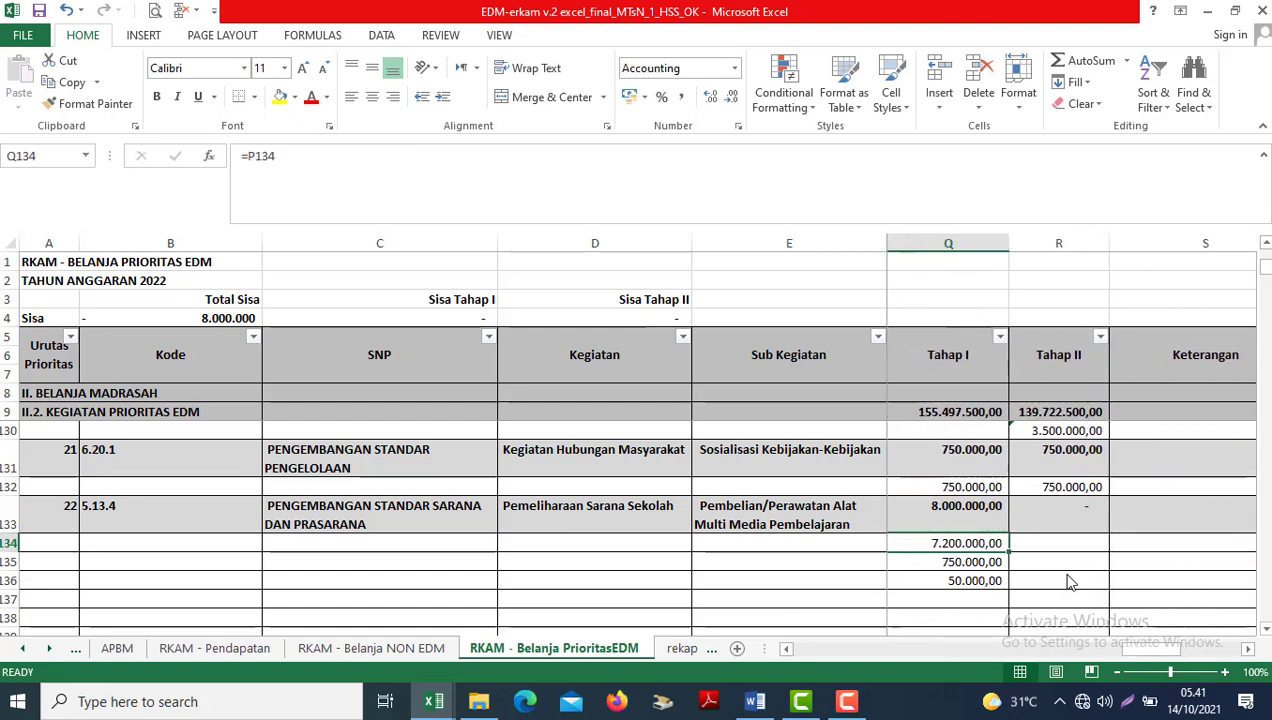
key(Left)
key(Right)
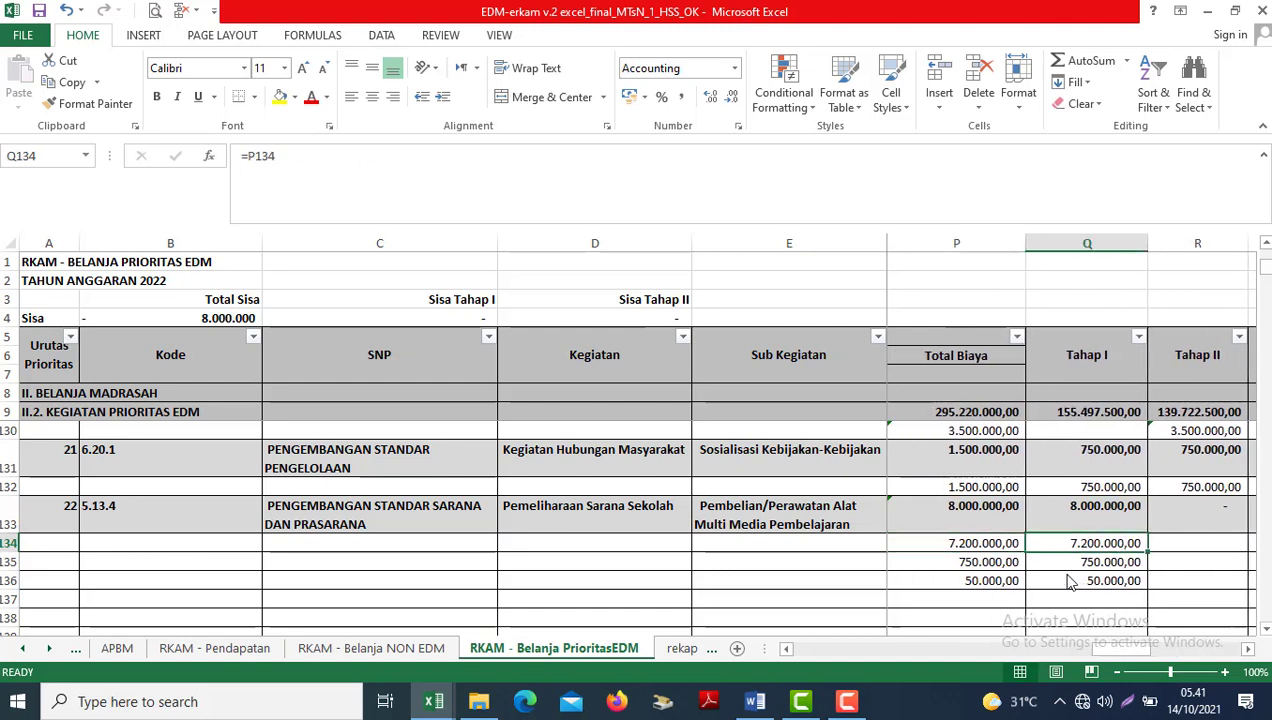
text(=)
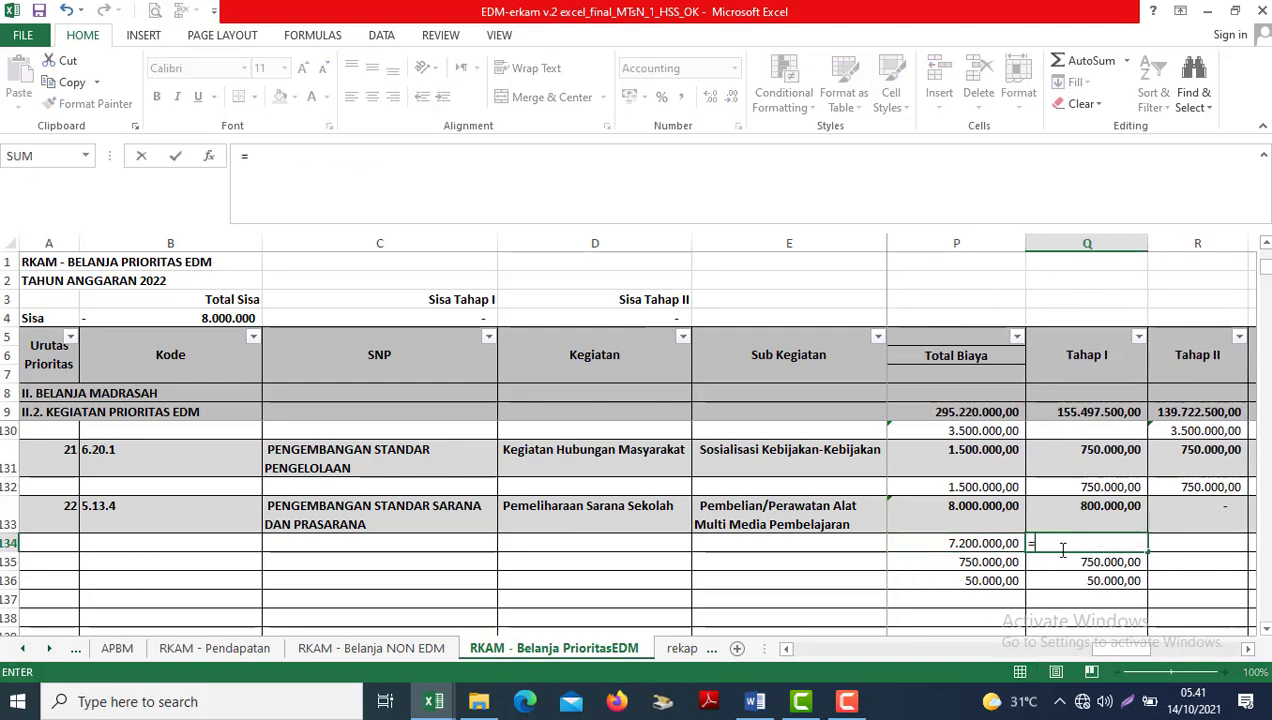
click(972, 548)
text(/2)
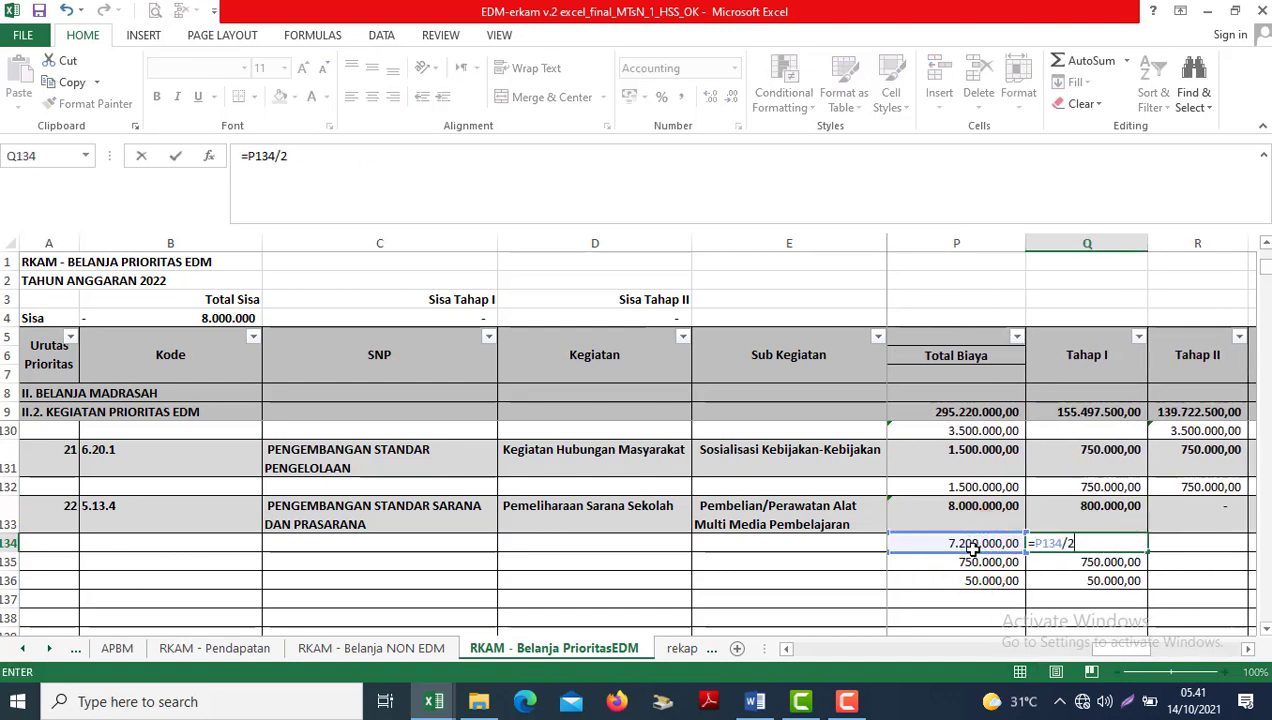
key(Tab)
Set the Tahap II amount in R134 to =P134/2 and check the combined Tahap sums in row 133.
text(=)
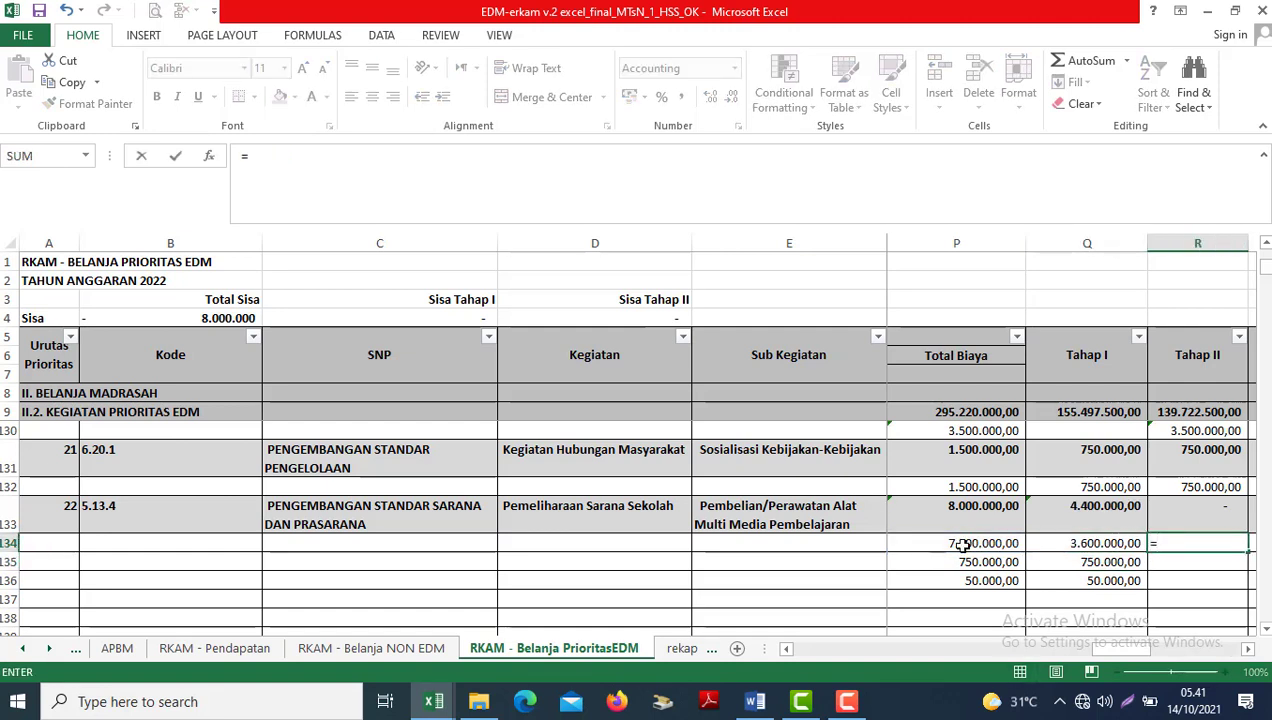
click(964, 545)
text(/2)
key(Return)
key(Up)
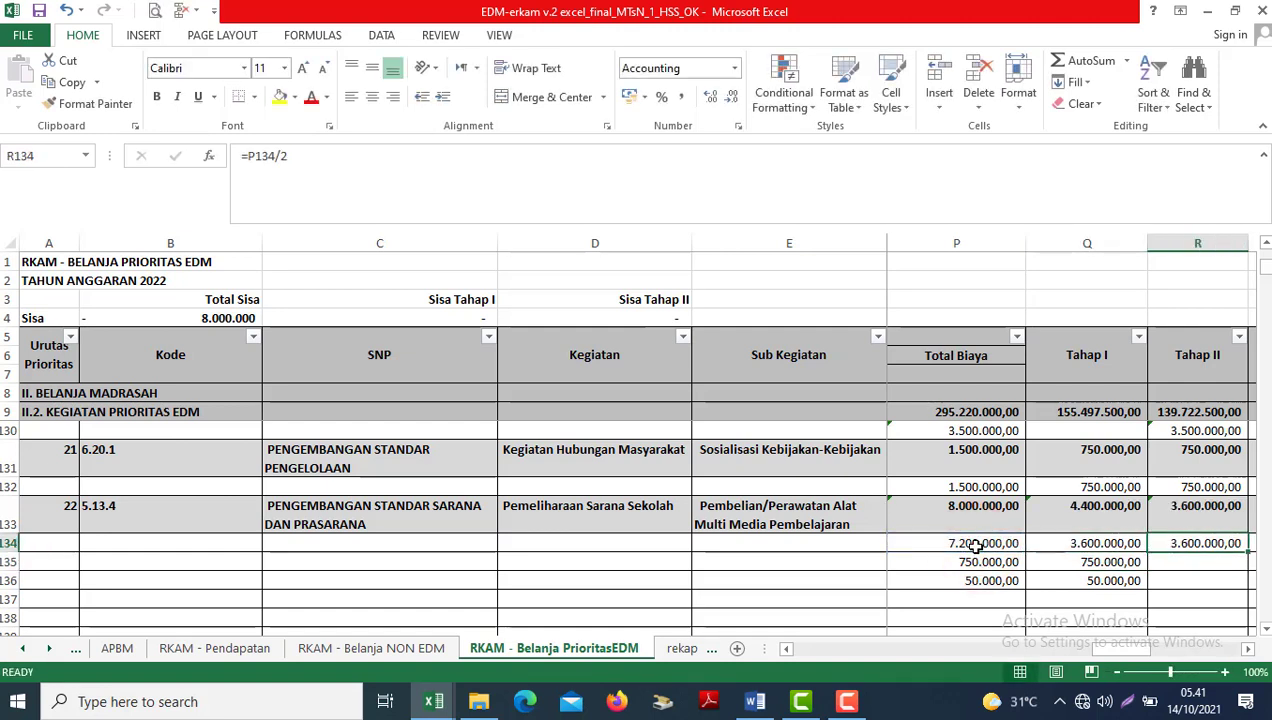
key(Left)
key(Up)
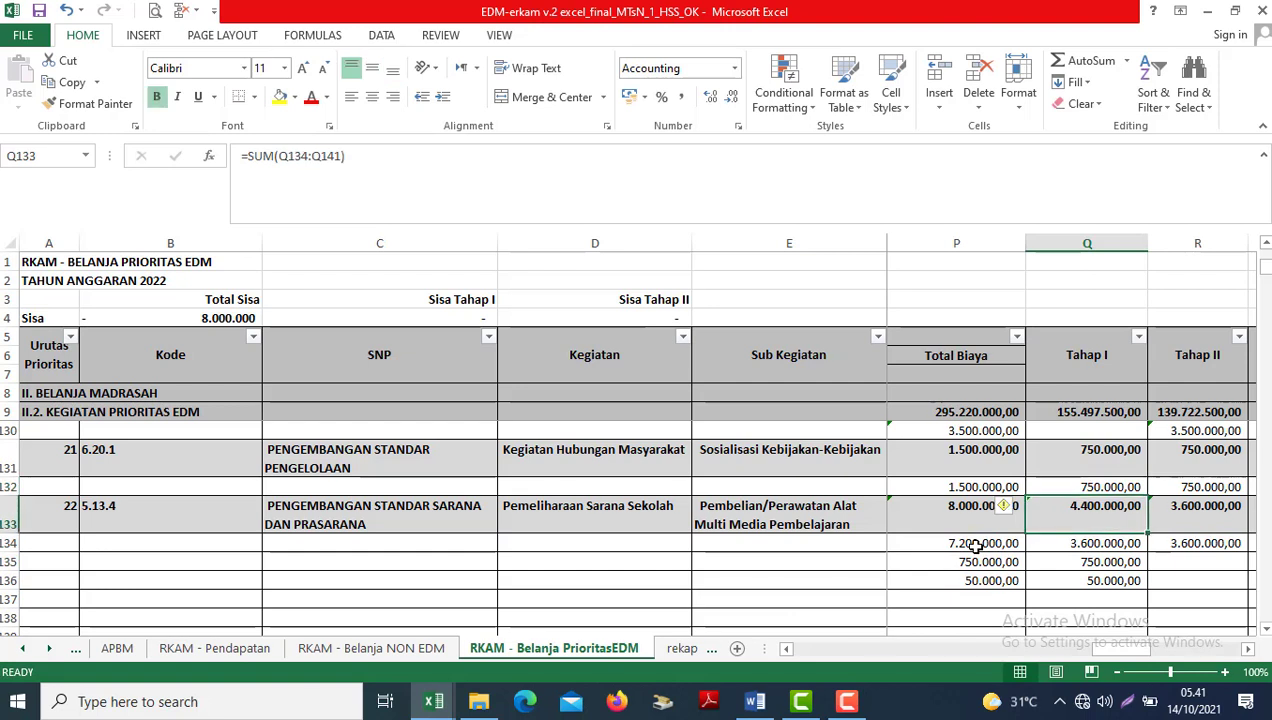
key(shift+Right)
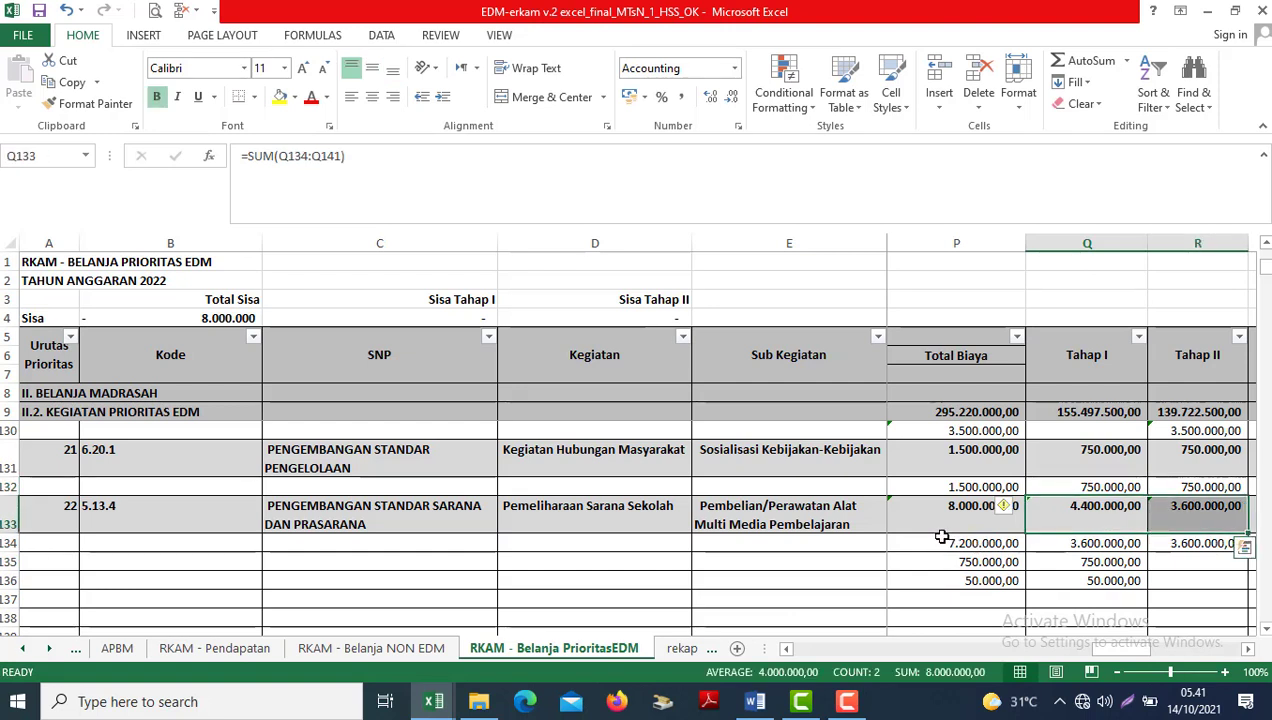
Replace the Tahap I formula in Q134 with a fixed amount of 1000000.
click(945, 520)
key(Down)
key(Right)
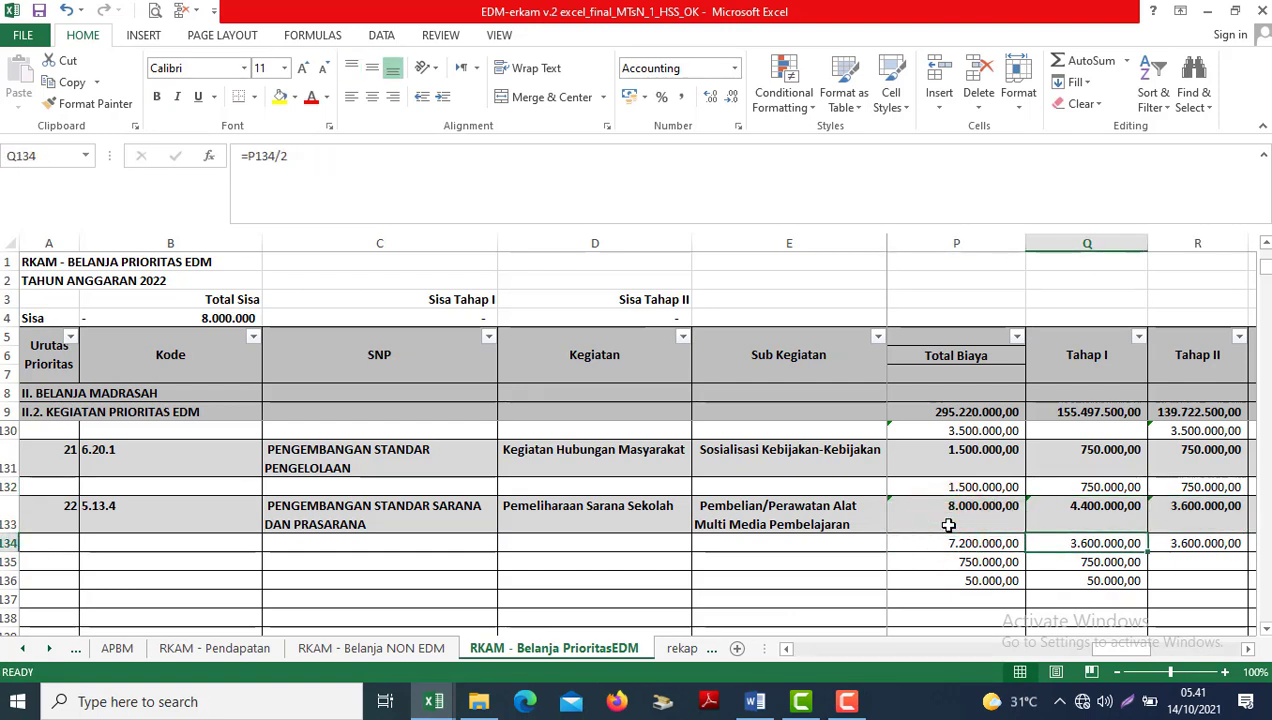
text(10000)
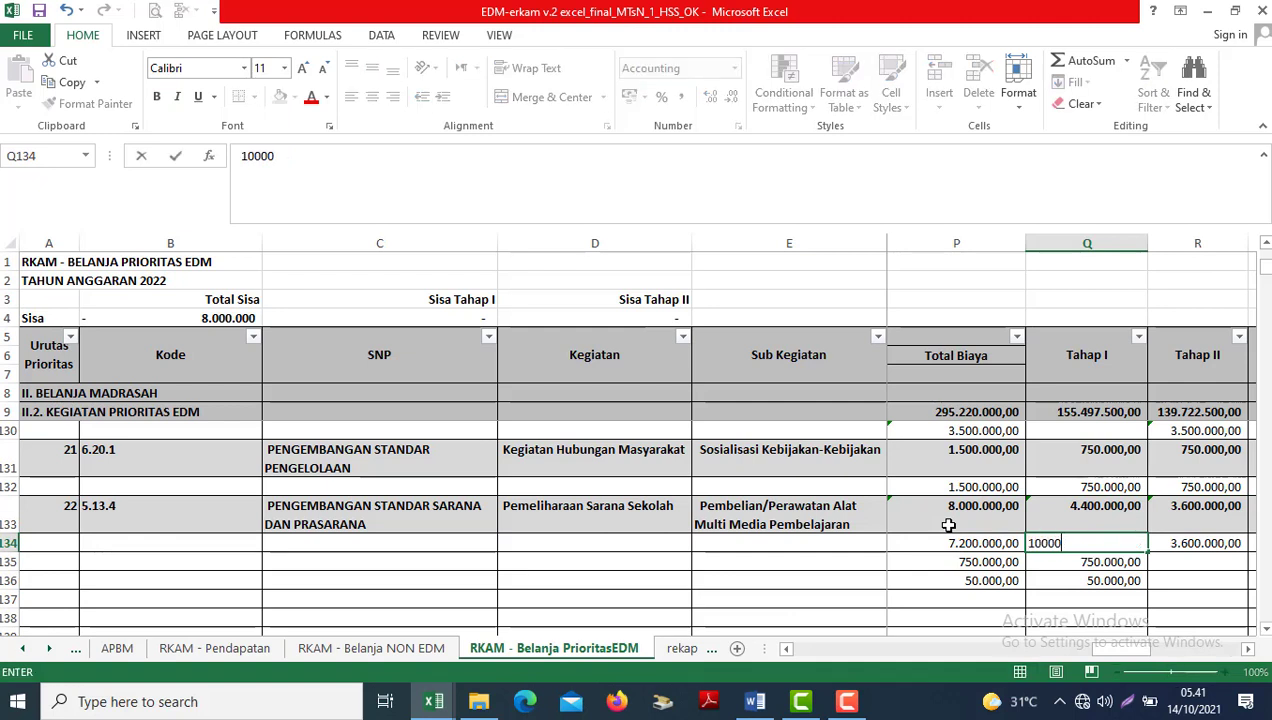
text(000)
key(ctrl+Return)
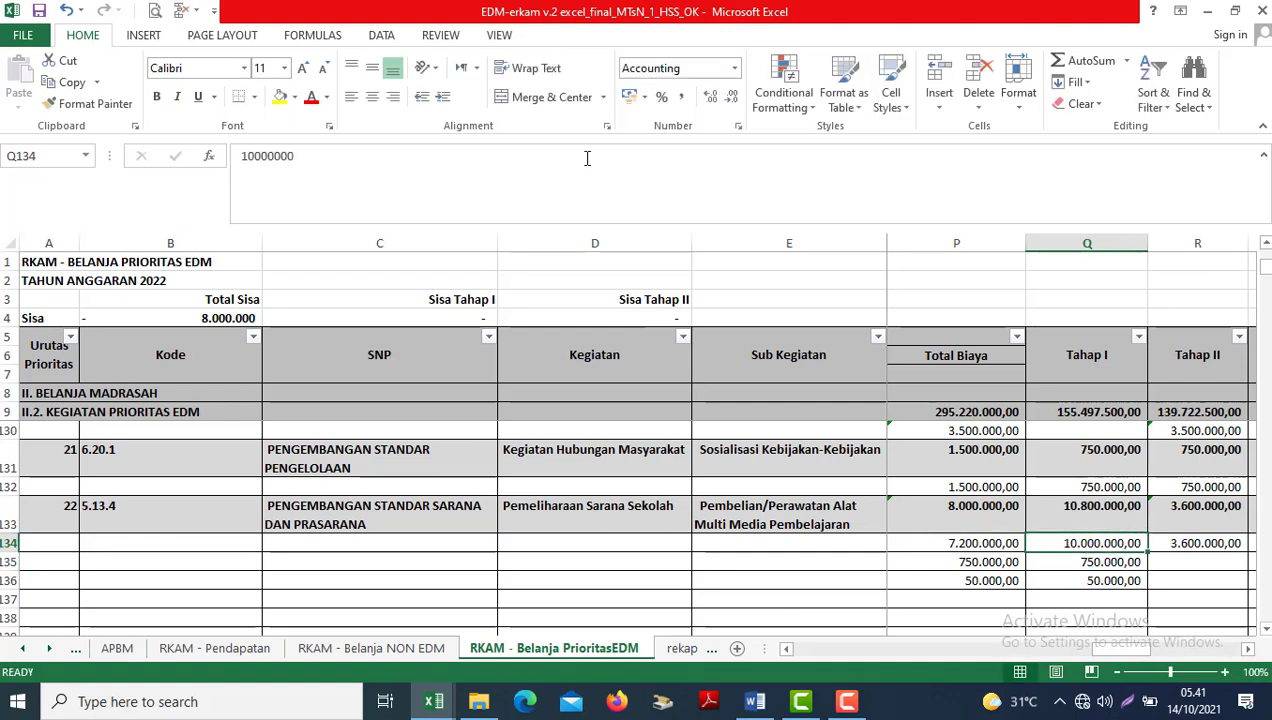
click(327, 163)
key(BackSpace)
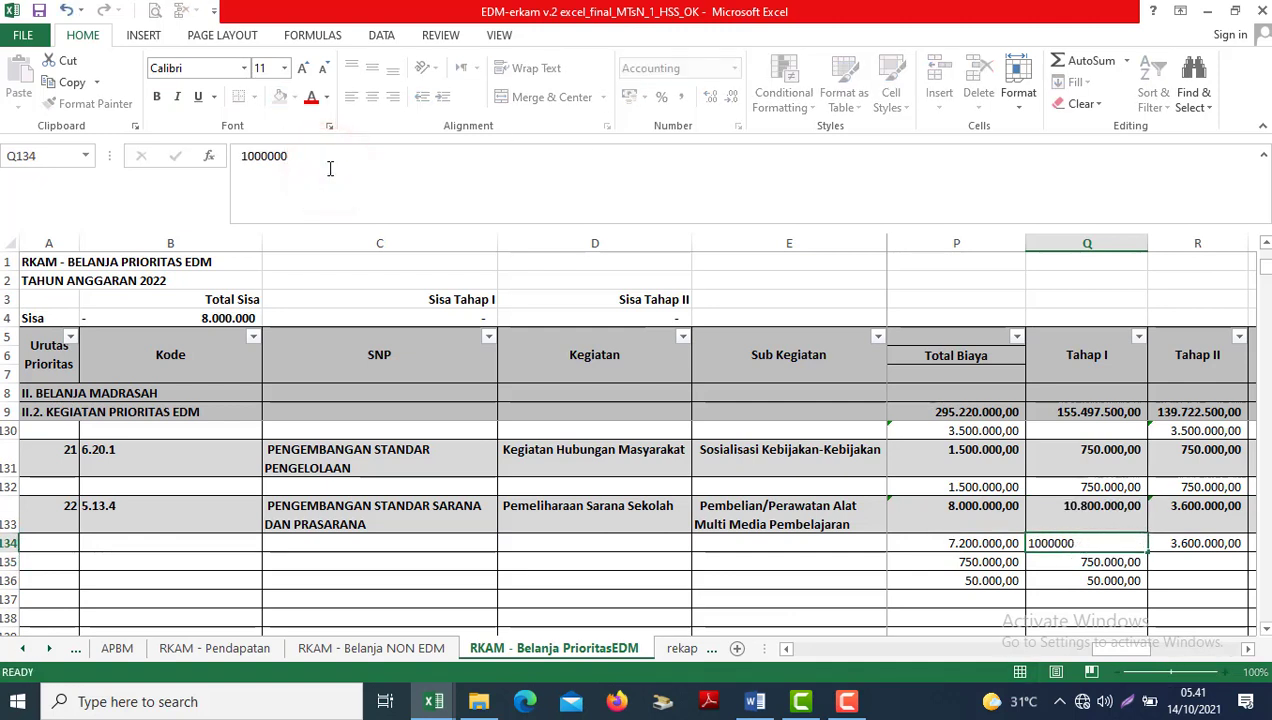
key(ctrl+Return)
Clear the Tahap II amount in R134 and check the row's Total Biaya against Tahap I.
key(Right)
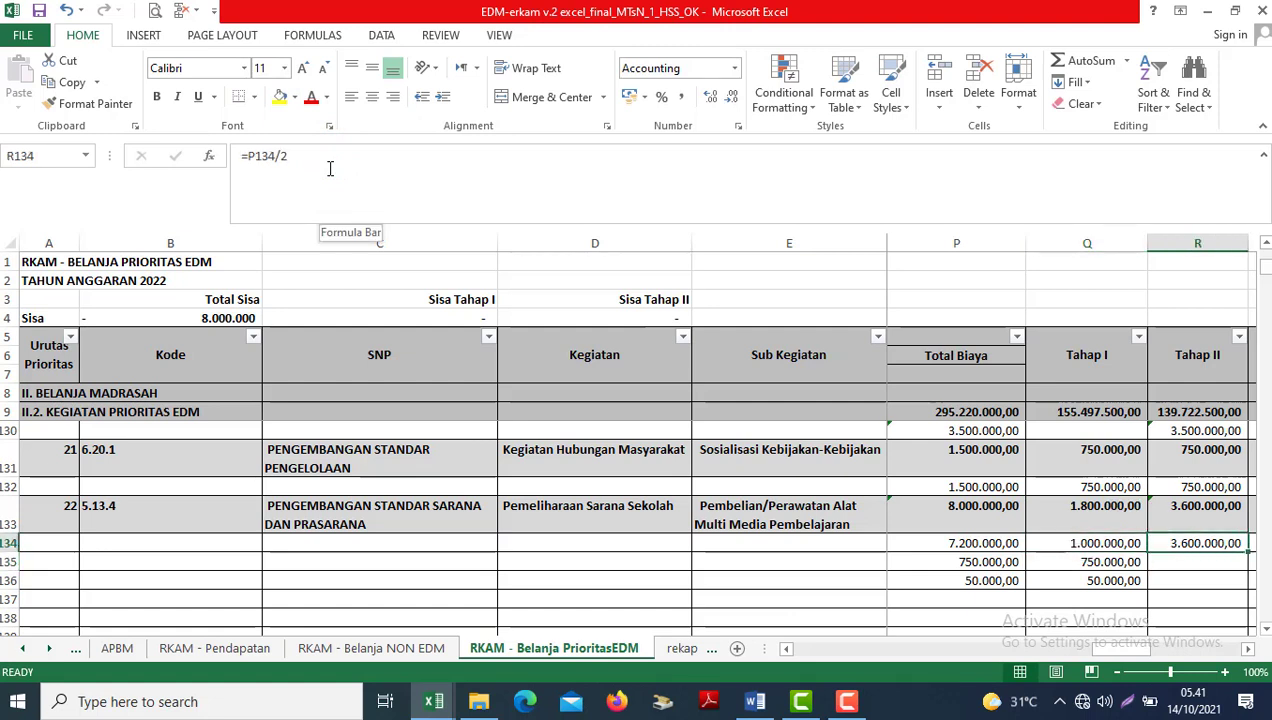
key(Delete)
key(Left)
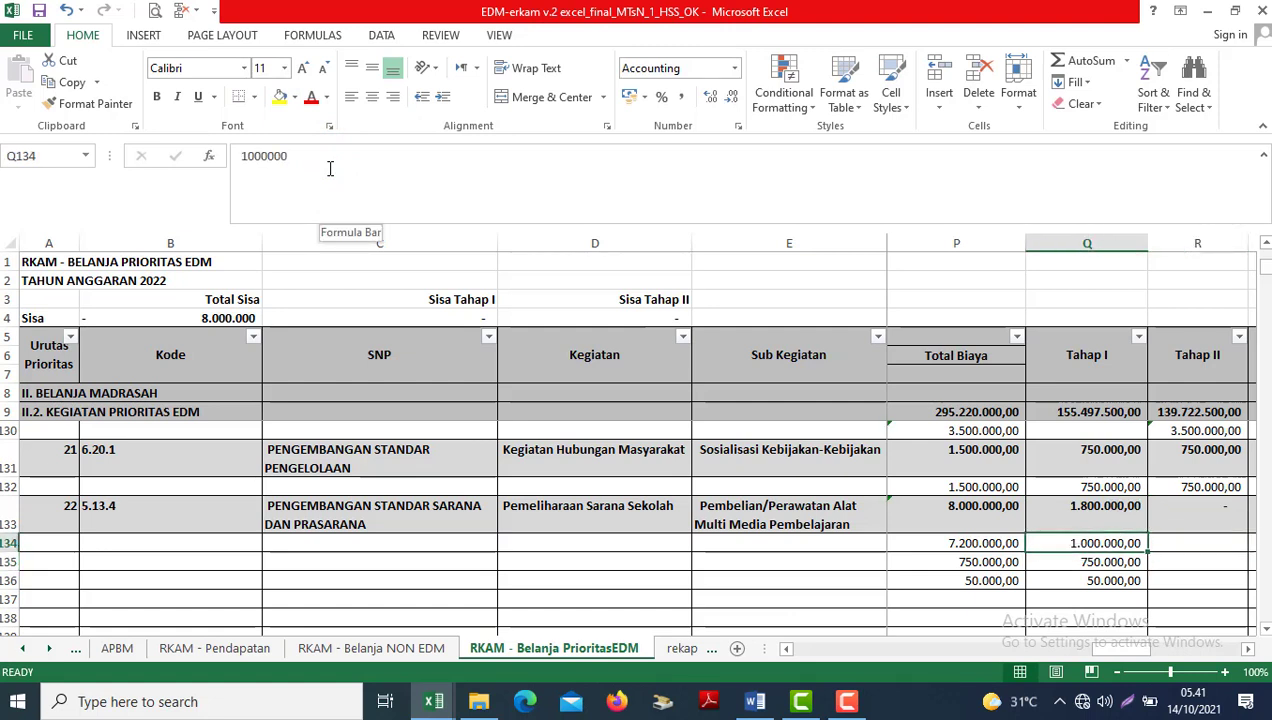
key(Right)
key(Left)
key(Left)
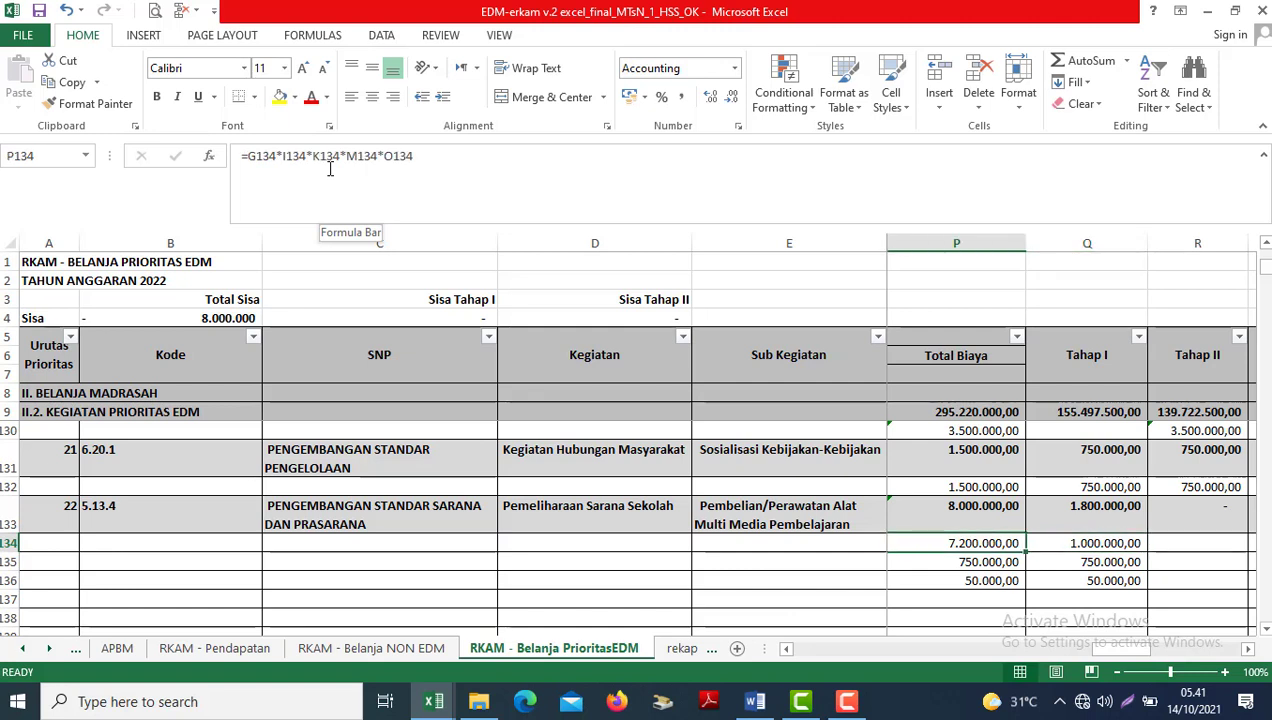
key(Left)
key(Right)
key(Right)
key(Right)
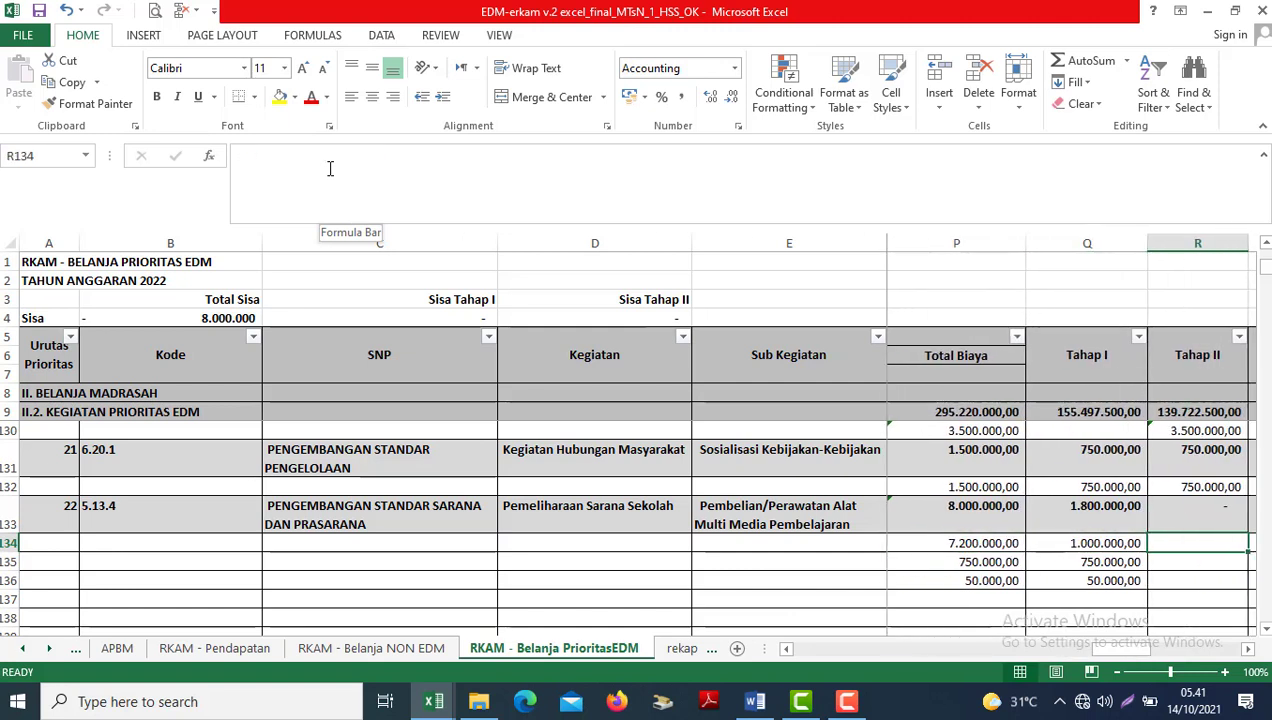
Clear the Total Biaya and Tahap I amounts in rows 135 and 136.
drag(986, 562, 1100, 588)
key(Delete)
key(Up)
key(Up)
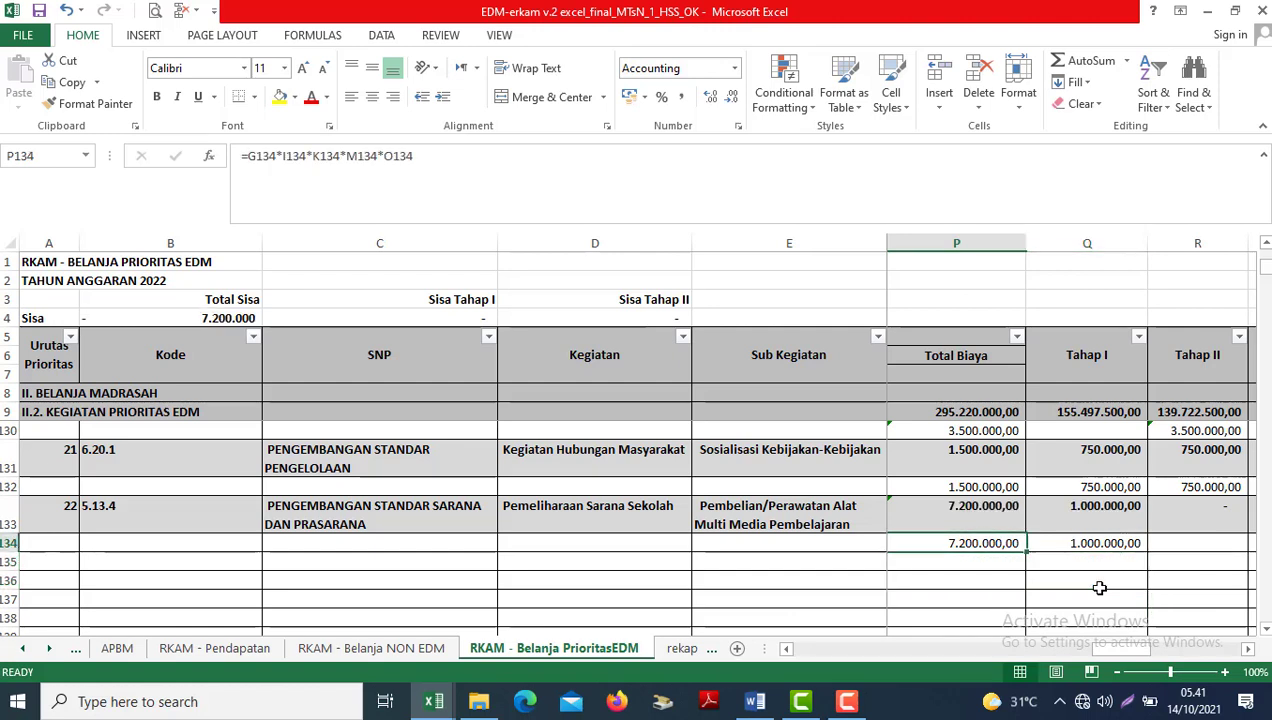
Set the Tahap II amount in R134 to 6200000.
key(Down)
key(Right)
key(Right)
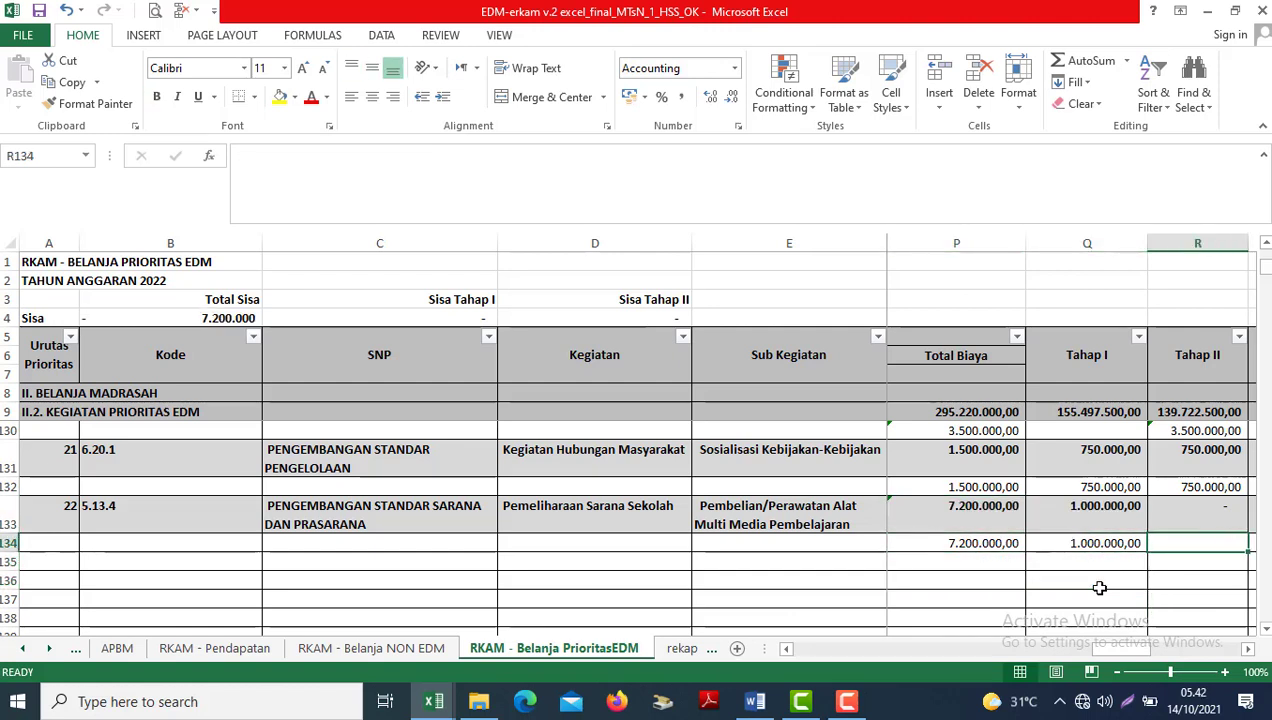
text(62)
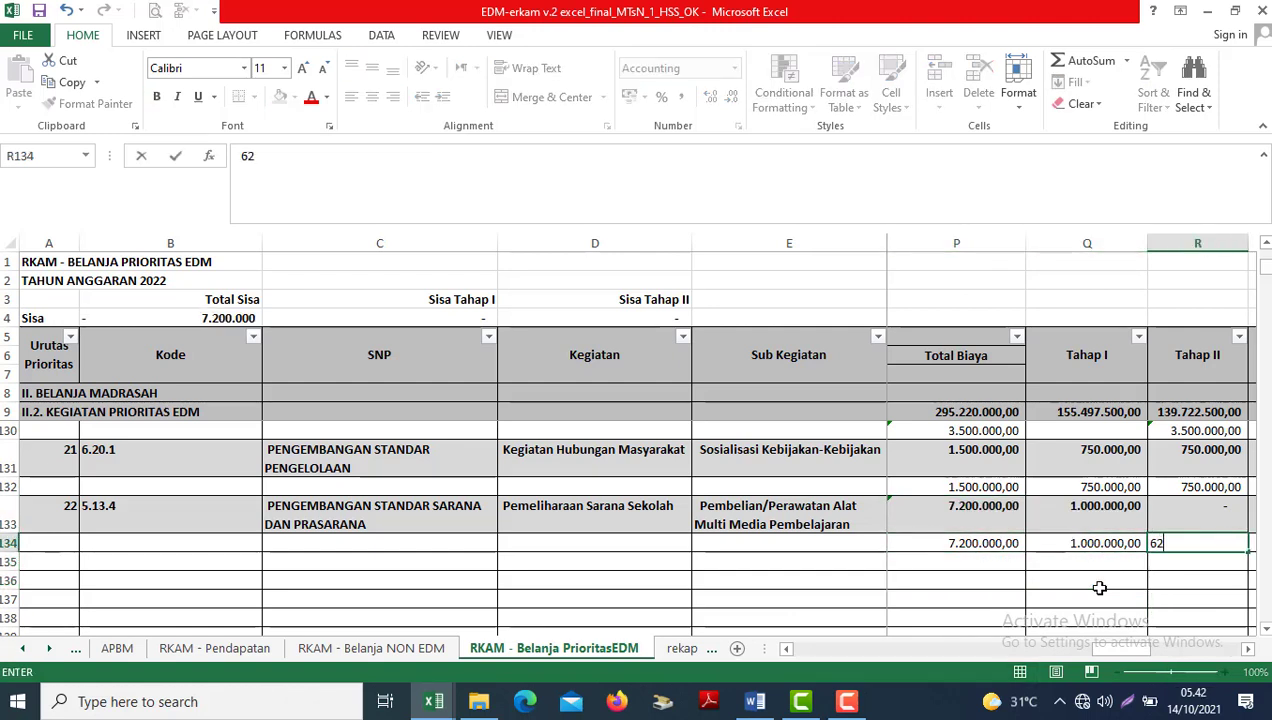
text(000000)
key(Return)
key(Up)
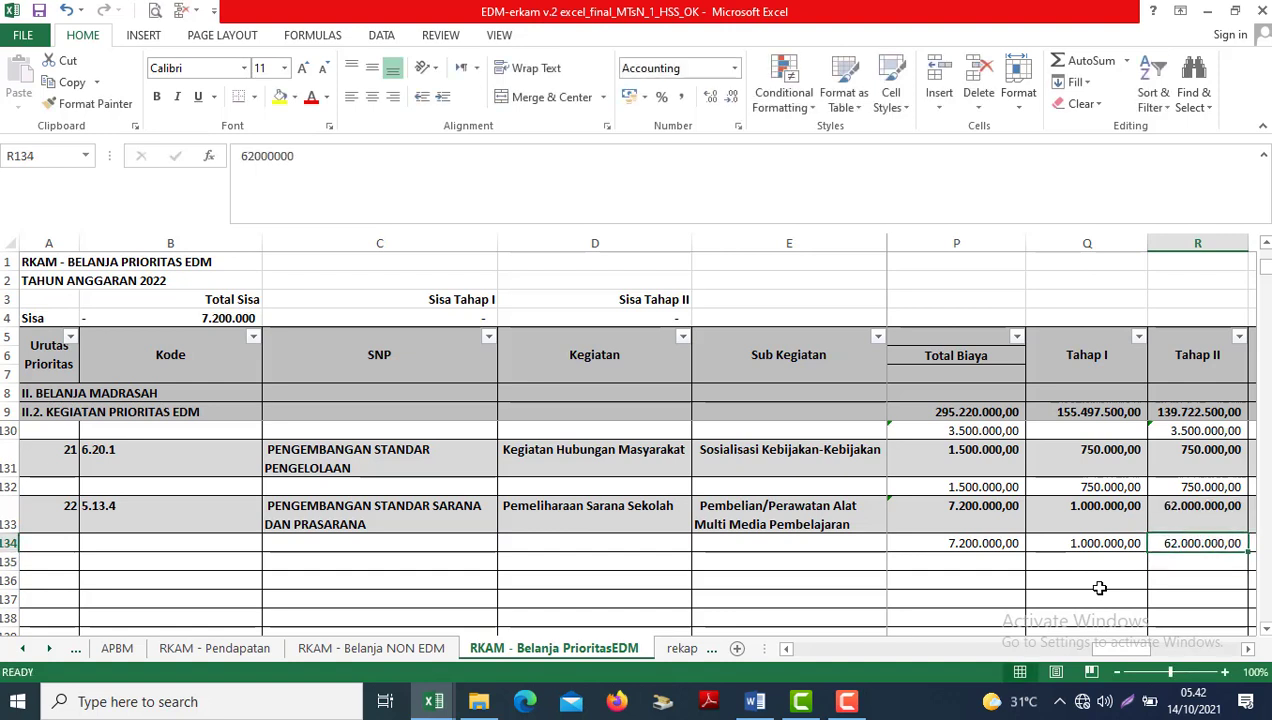
click(317, 160)
key(BackSpace)
key(Return)
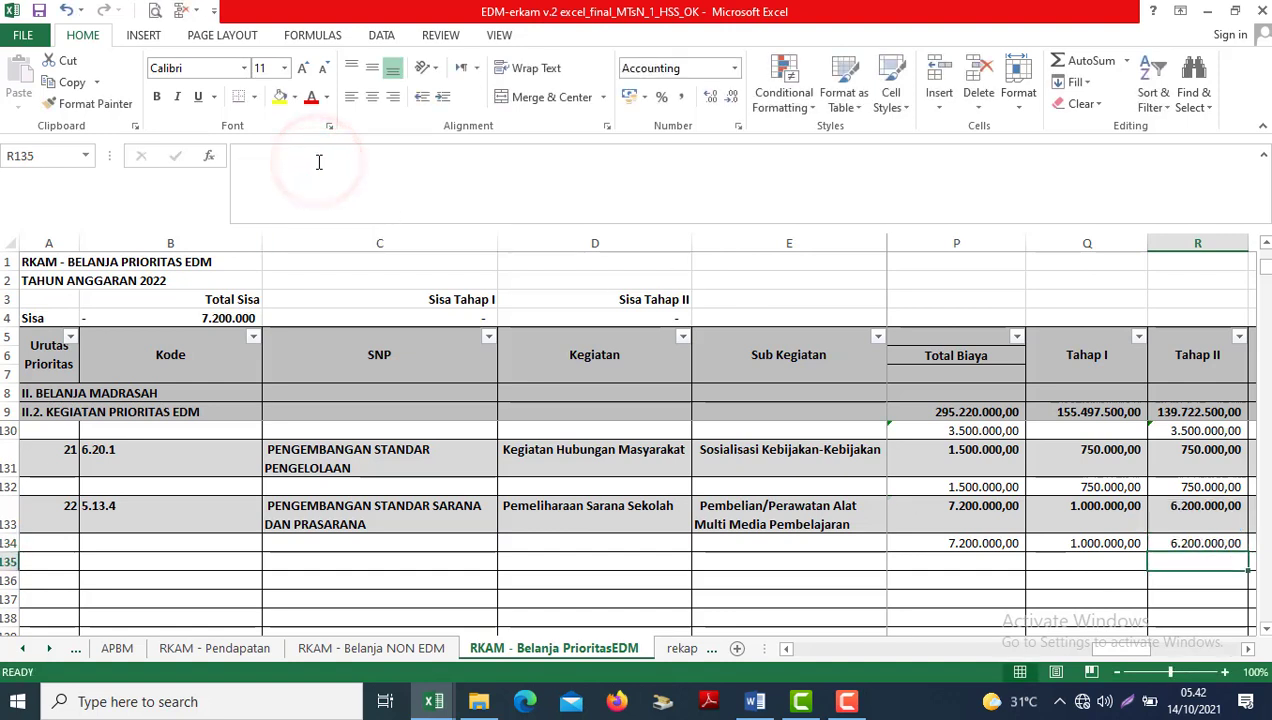
Check the combined Tahap amounts of row 133 against its Total Biaya, and the Sisa cells in row 4.
drag(1030, 512, 1160, 518)
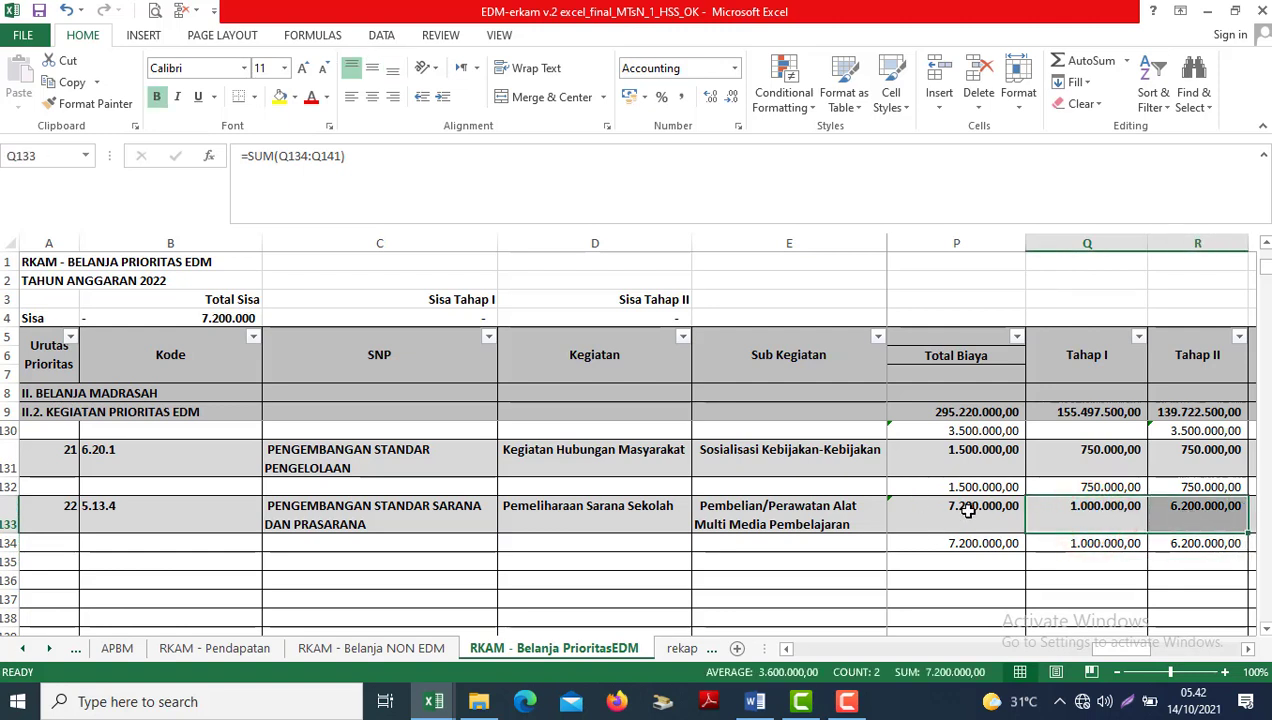
click(968, 510)
key(Down)
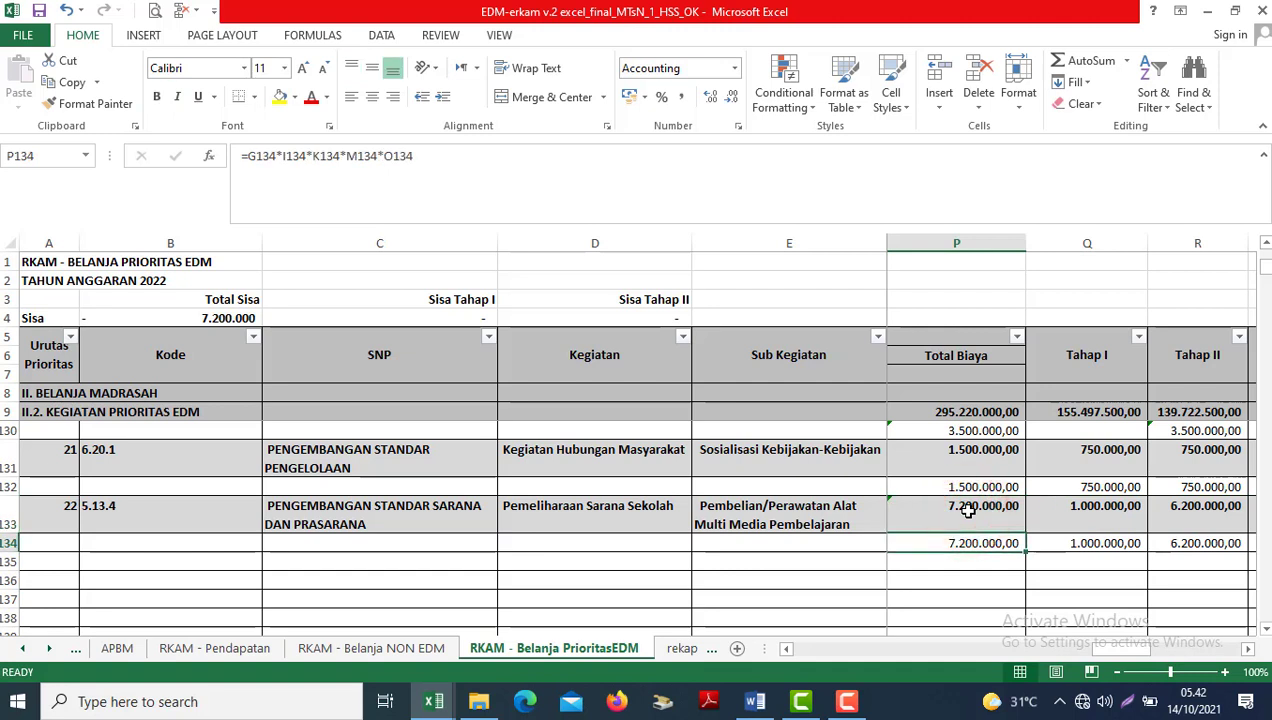
key(Right)
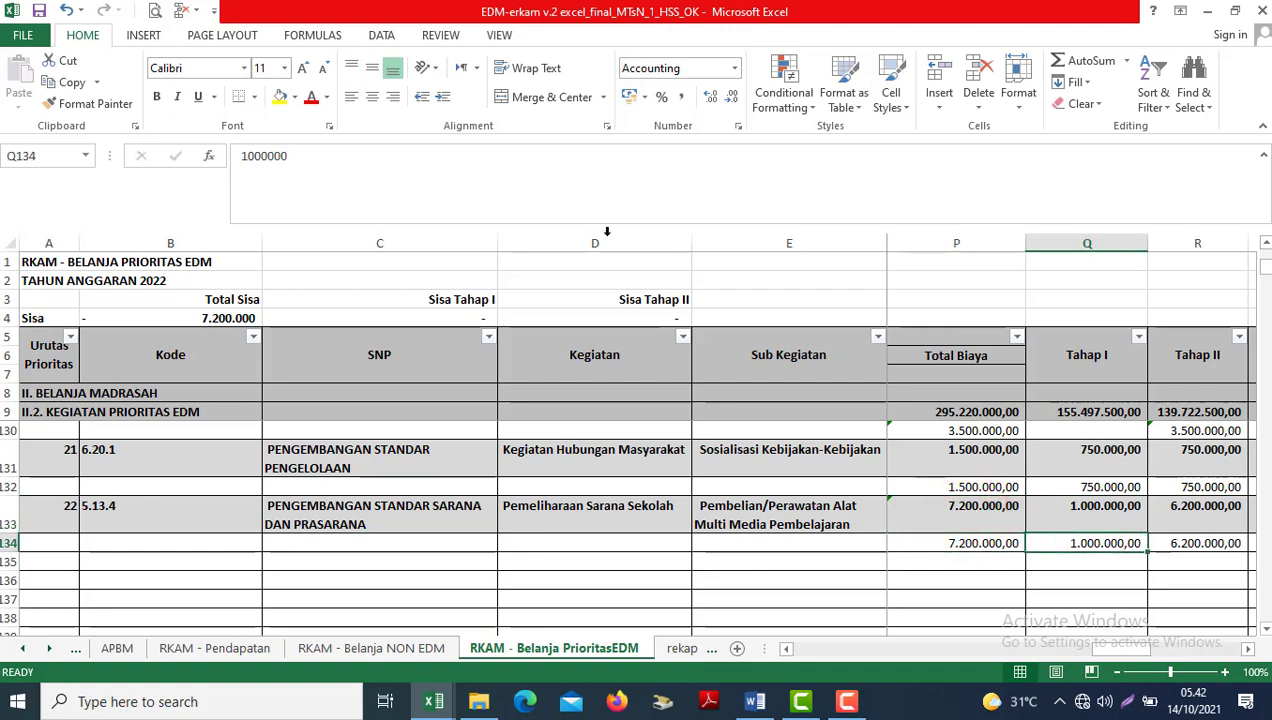
click(155, 316)
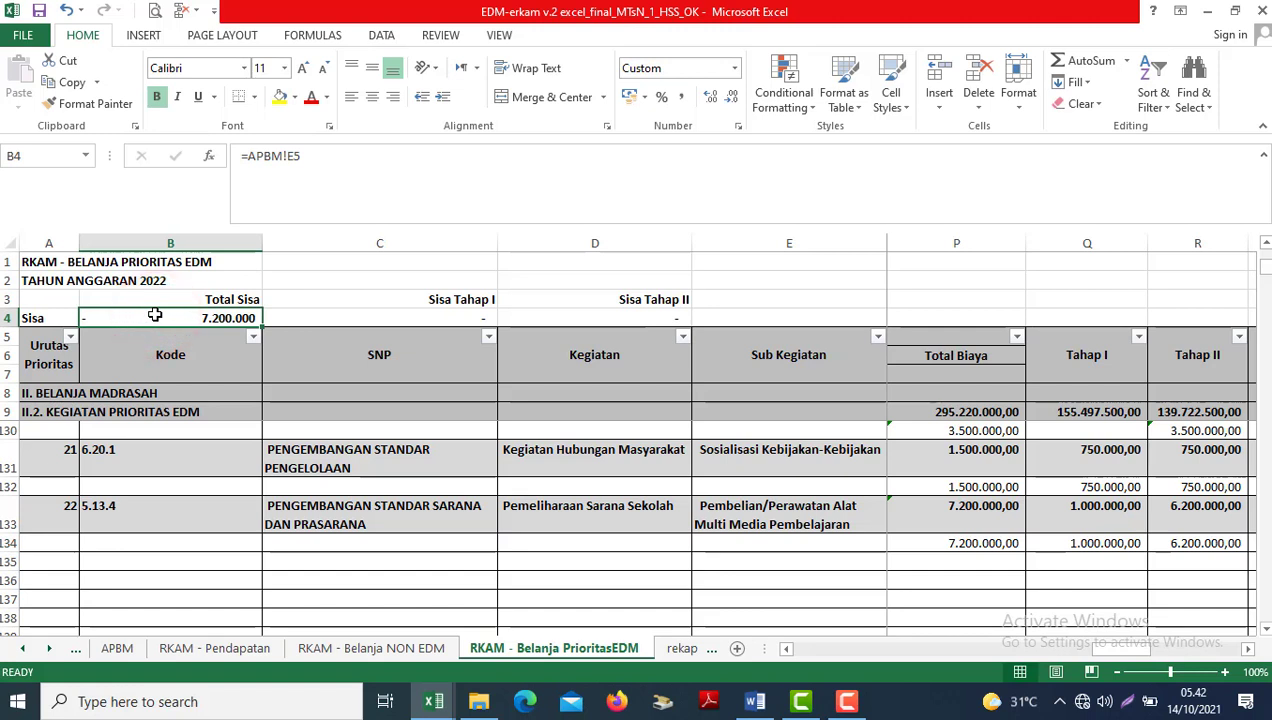
key(Right)
key(Right)
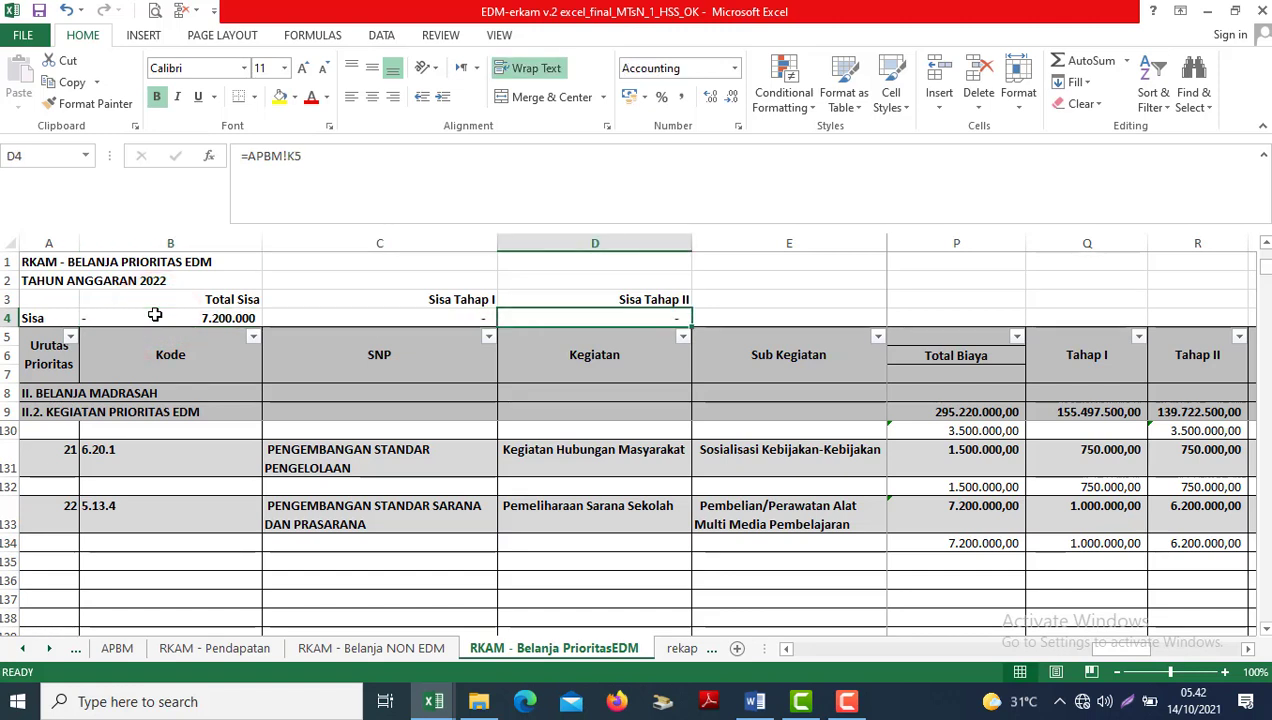
click(155, 316)
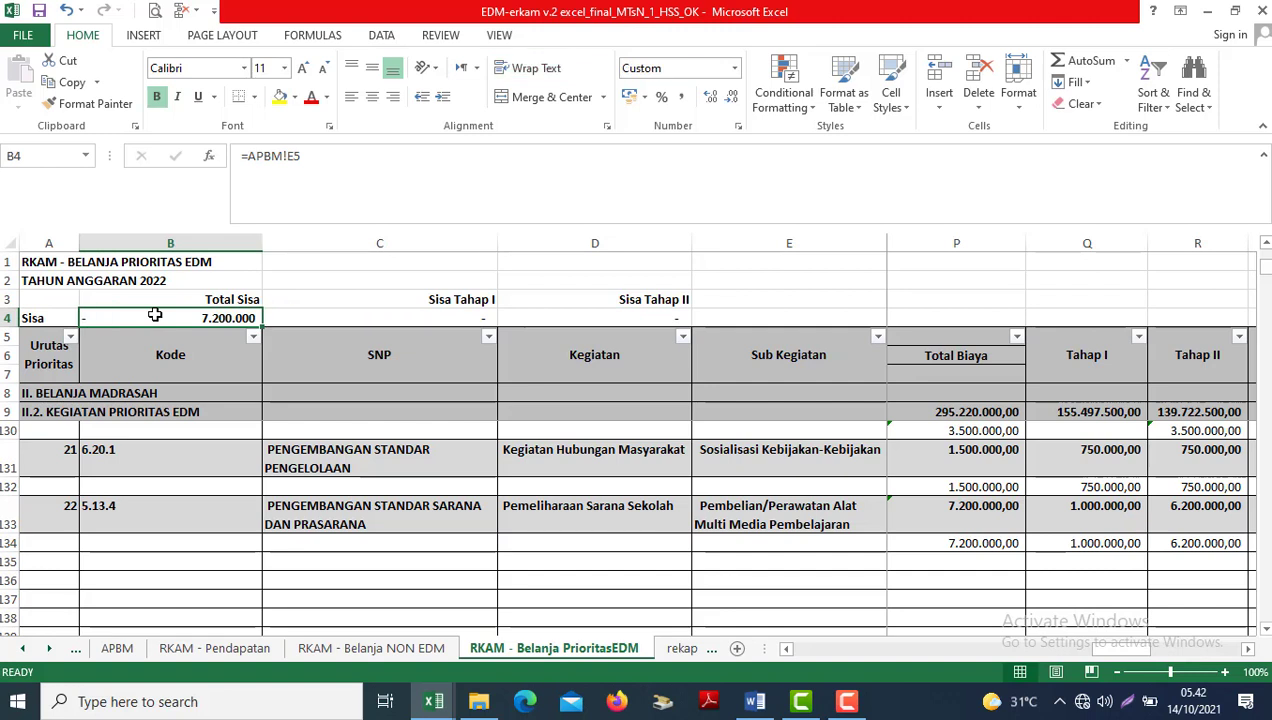
Review the Total Biaya, Tahap I and Tahap II entries of row 134 and the activity rows above it.
click(903, 538)
key(Right)
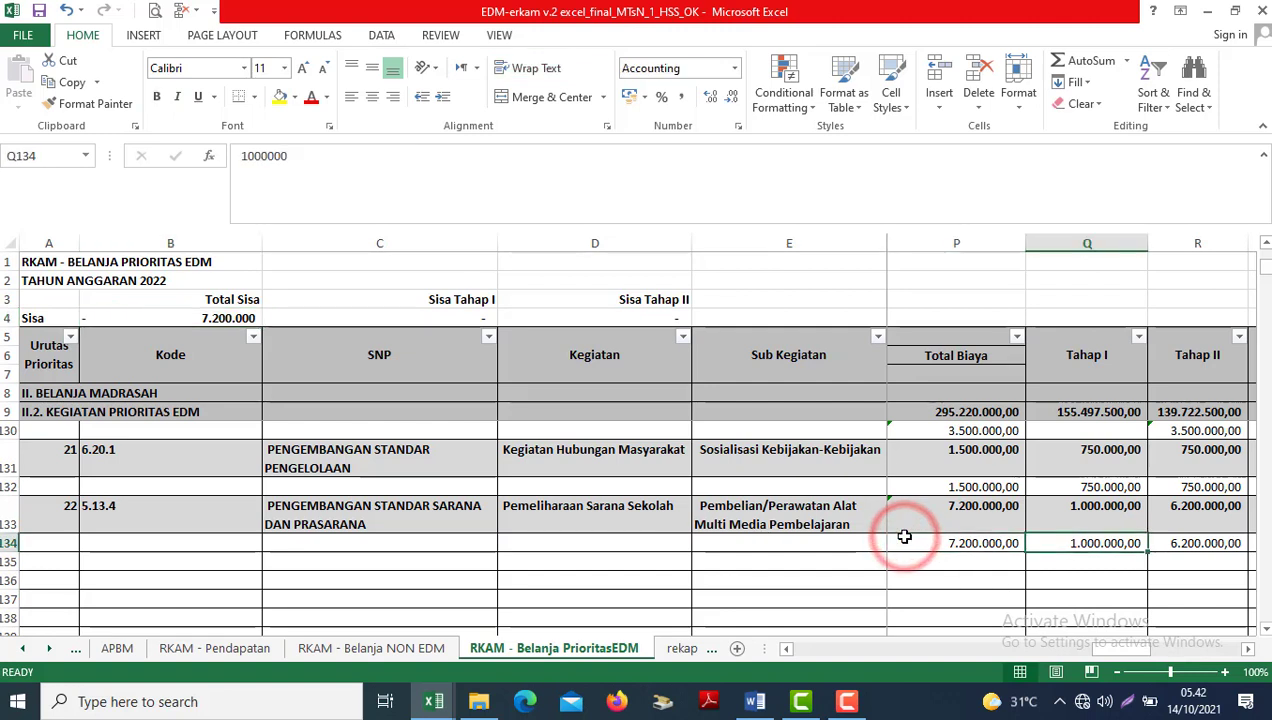
key(Right)
key(Up)
key(Up)
key(Up)
key(Up)
key(Up)
key(Up)
key(Down)
key(Down)
key(Down)
key(Down)
key(Down)
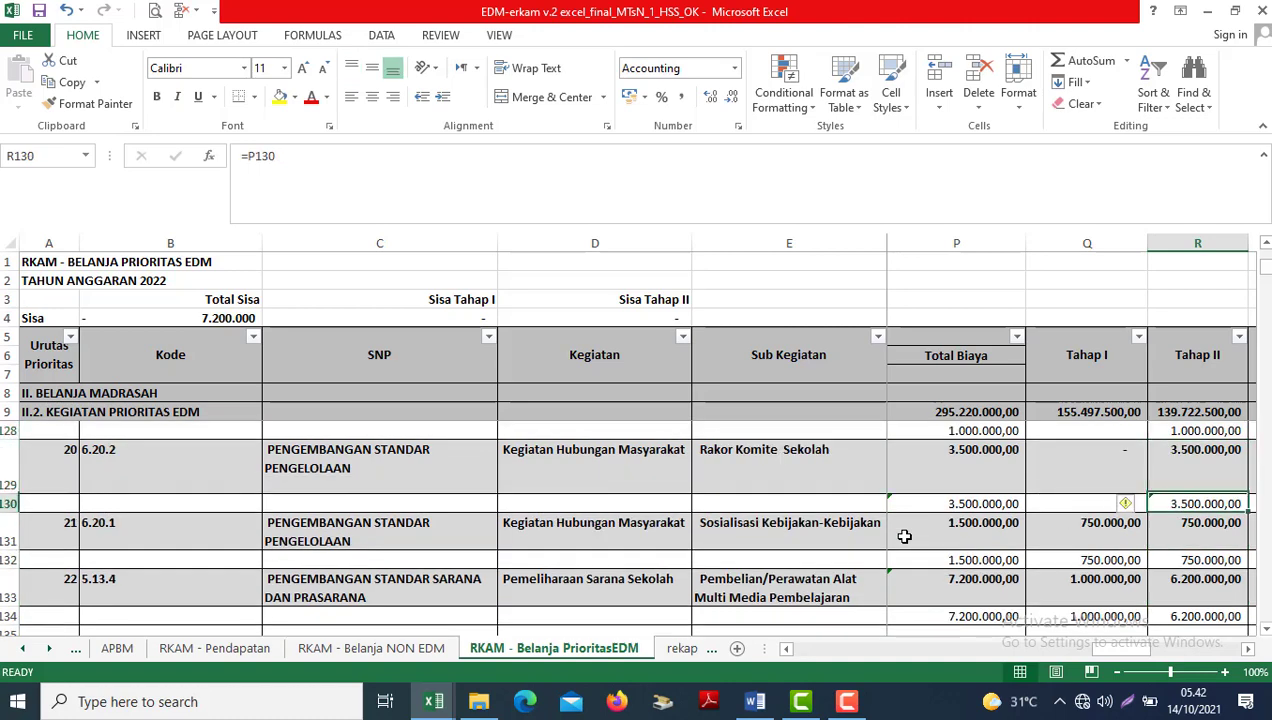
key(Down)
key(Right)
key(Left)
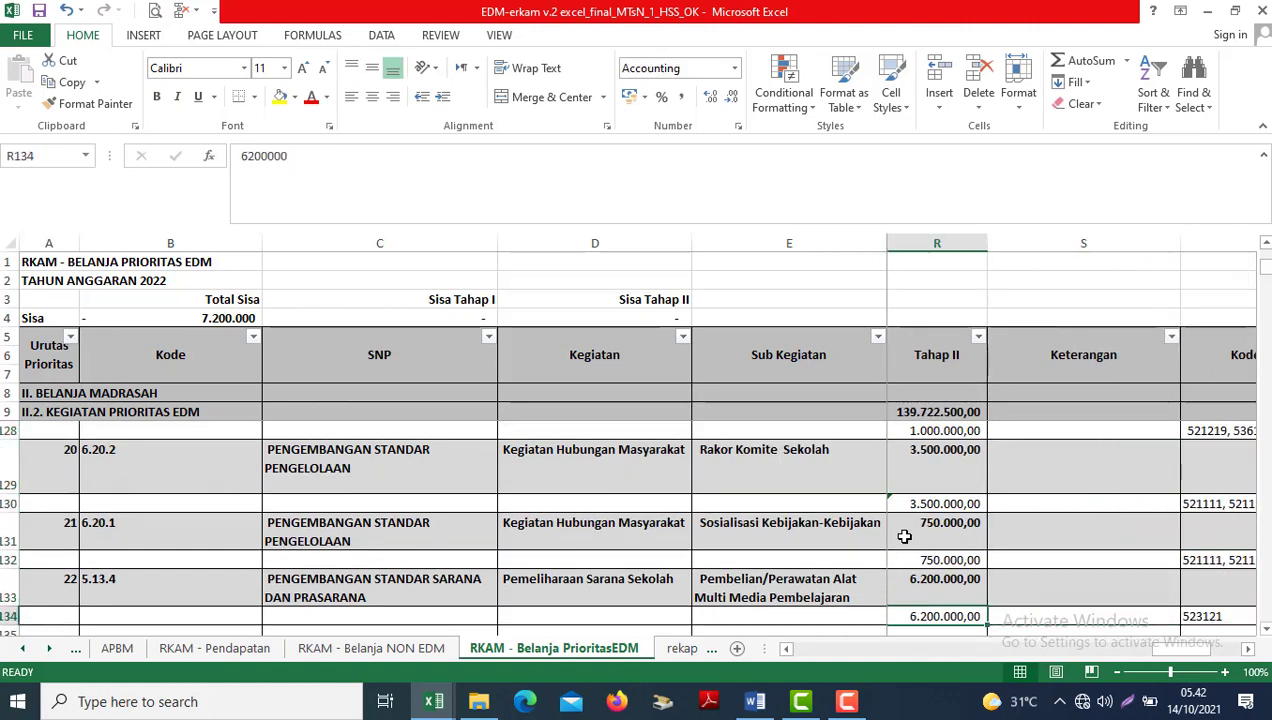
key(Left)
key(Left)
key(Left)
key(Left)
key(Left)
key(Right)
key(Right)
key(Right)
key(Right)
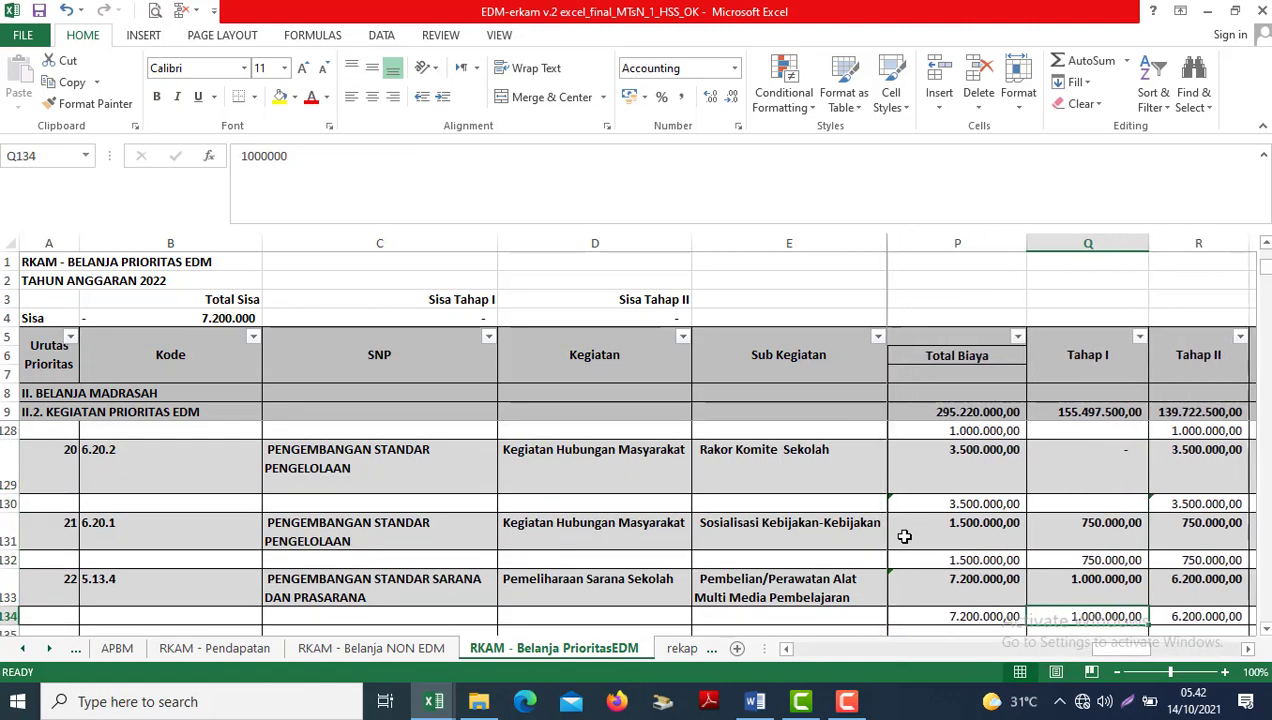
Add the priority 22 activity's Total Biaya cell P133 to the sum formula in P9.
double_click(956, 411)
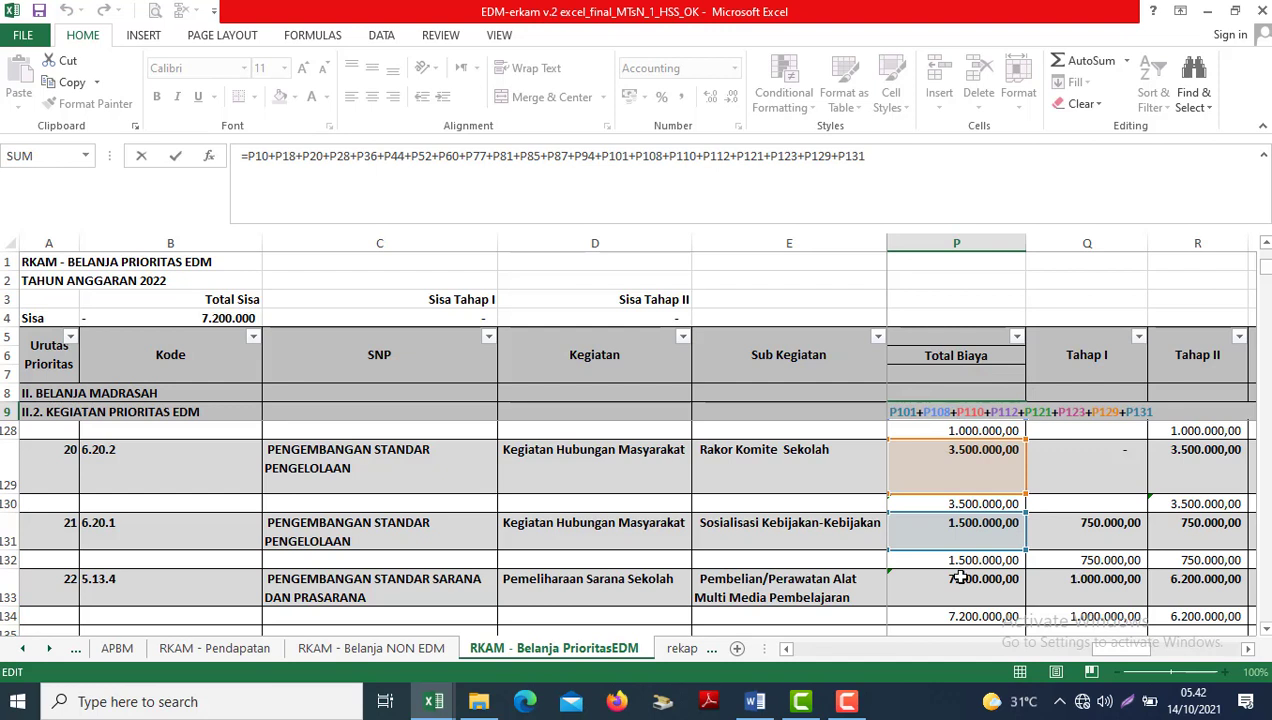
click(872, 163)
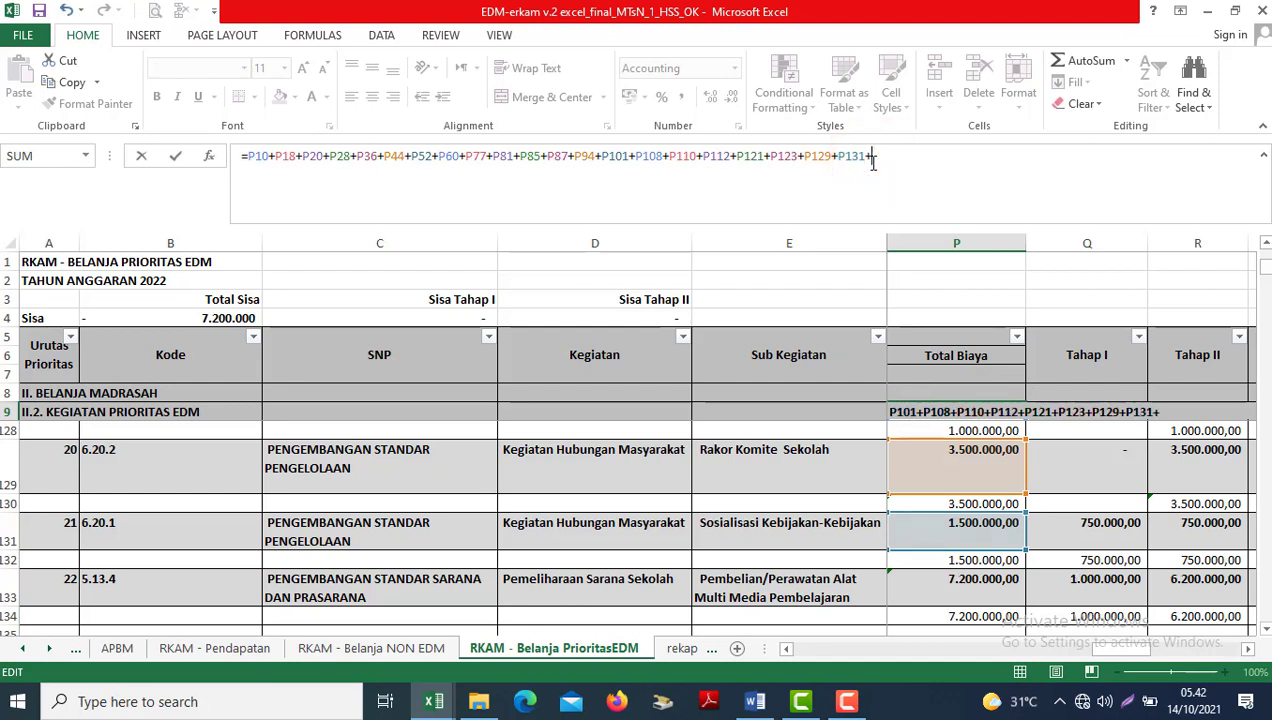
click(929, 579)
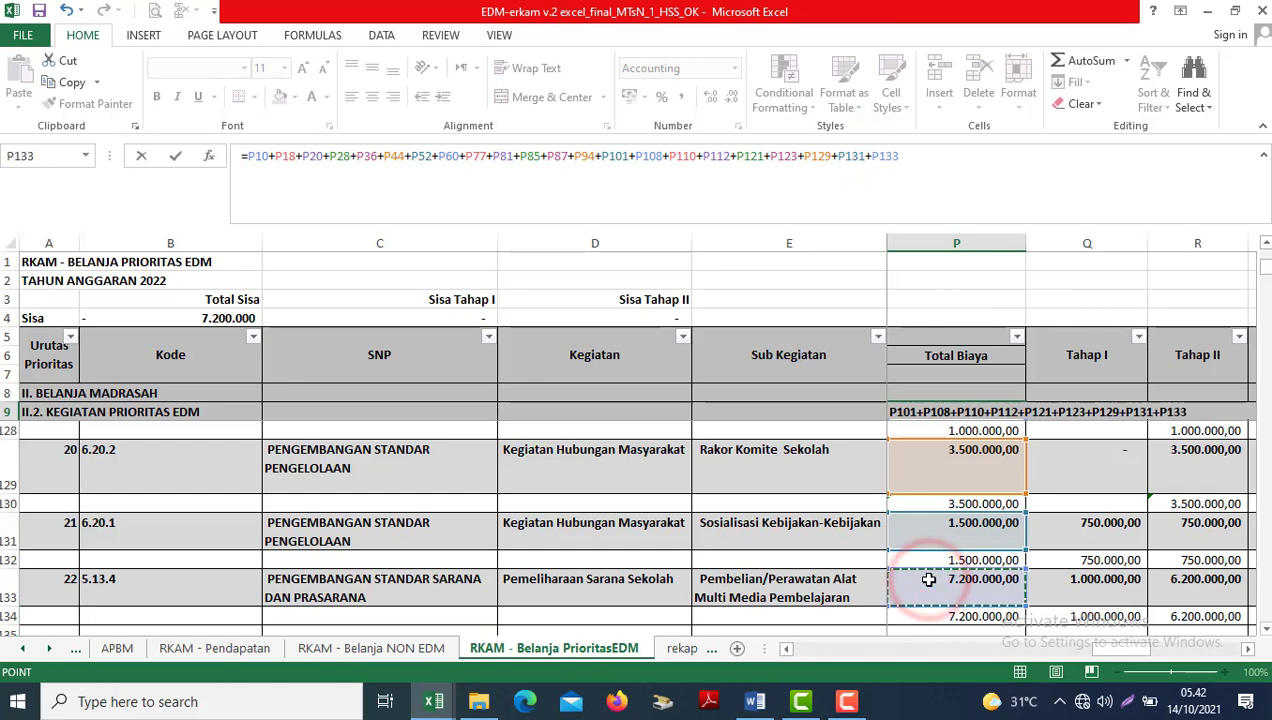
key(Return)
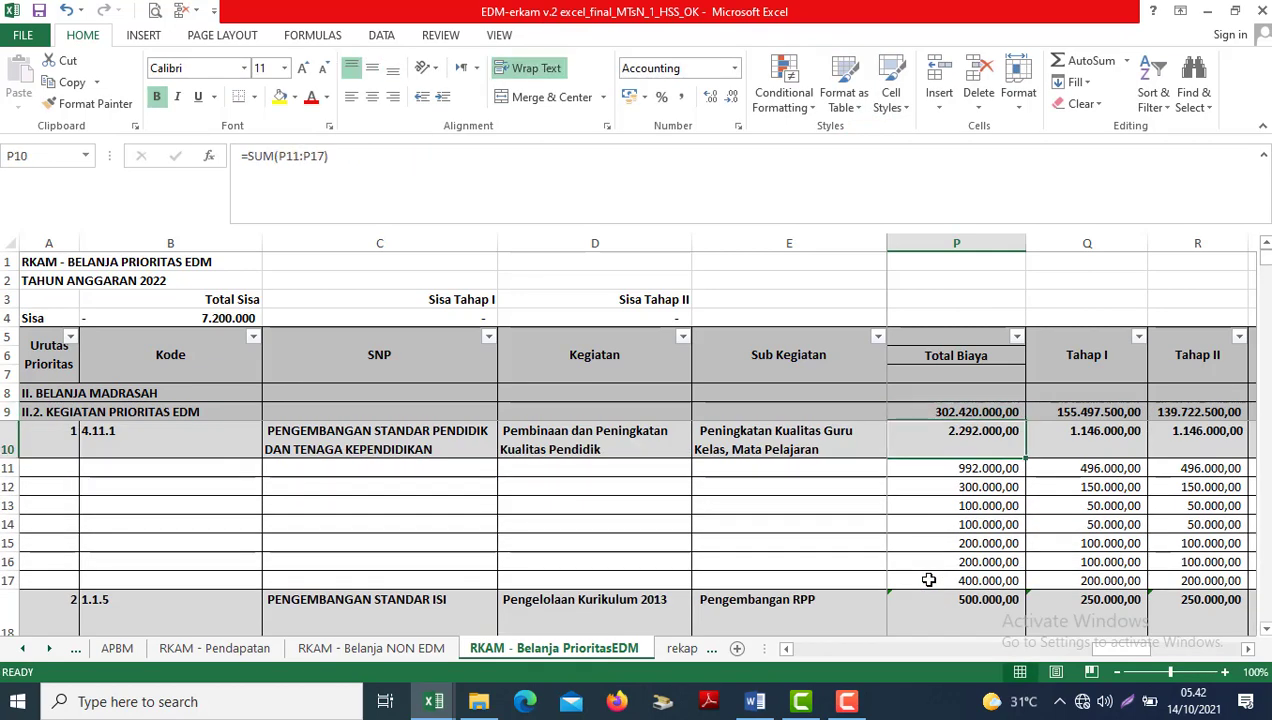
key(Up)
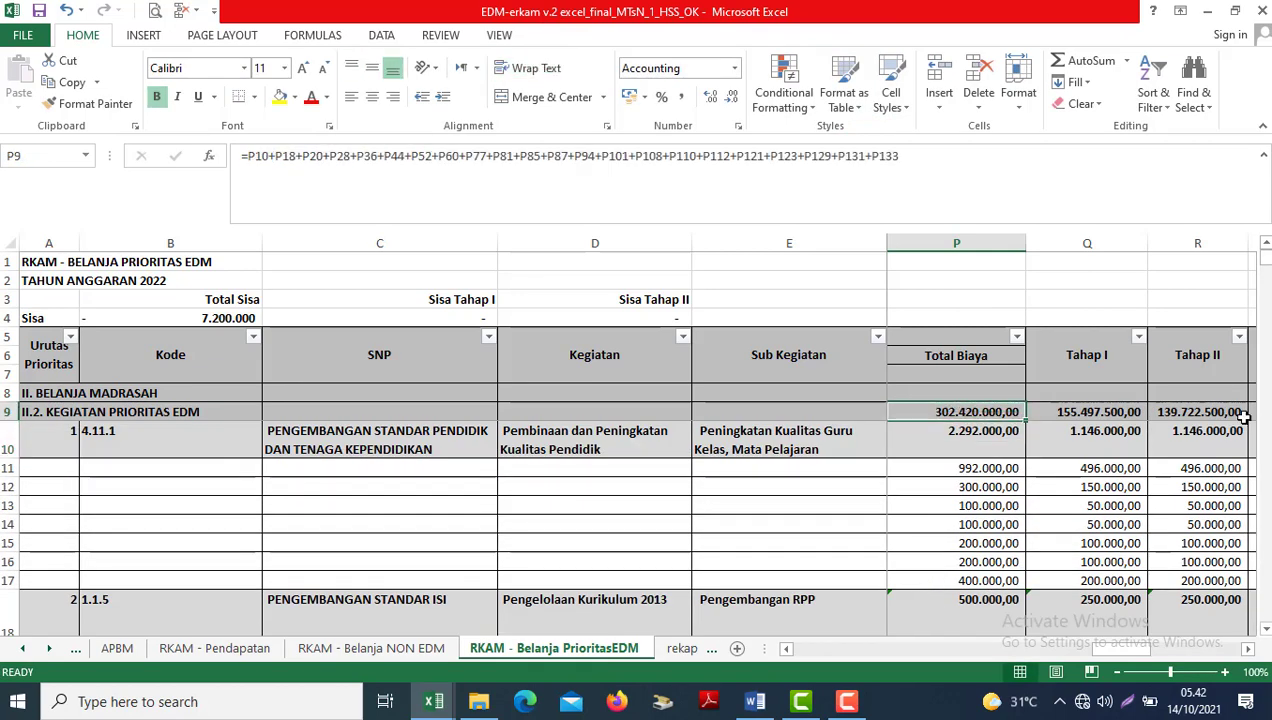
double_click(975, 411)
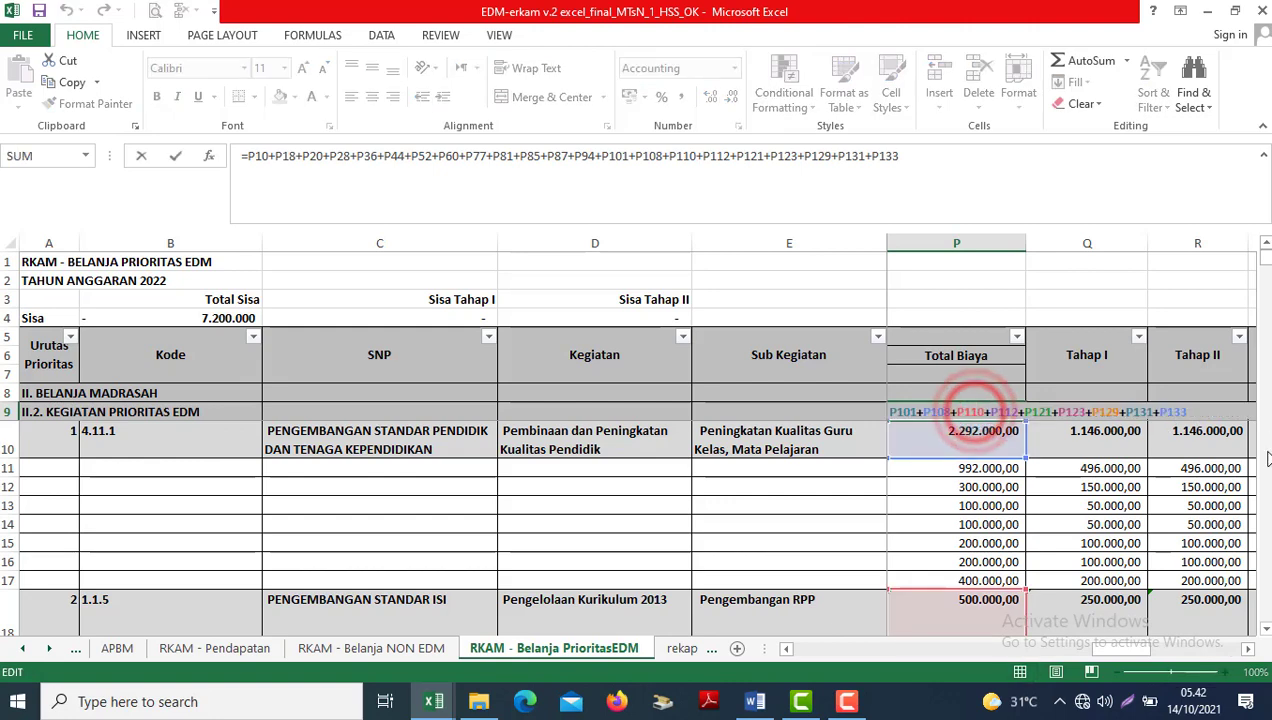
drag(1268, 259, 1252, 245)
key(Escape)
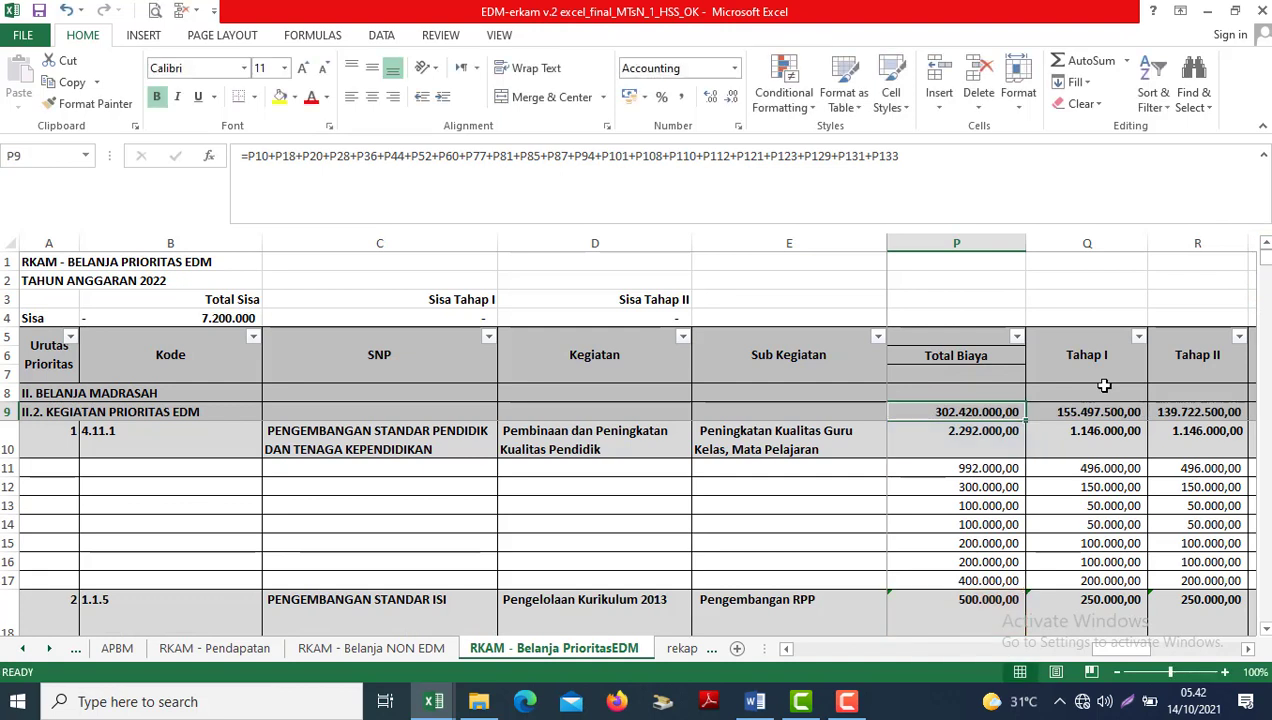
Copy the P9 total formula into the Tahap I and Tahap II totals in Q9 and R9.
key(ctrl+c)
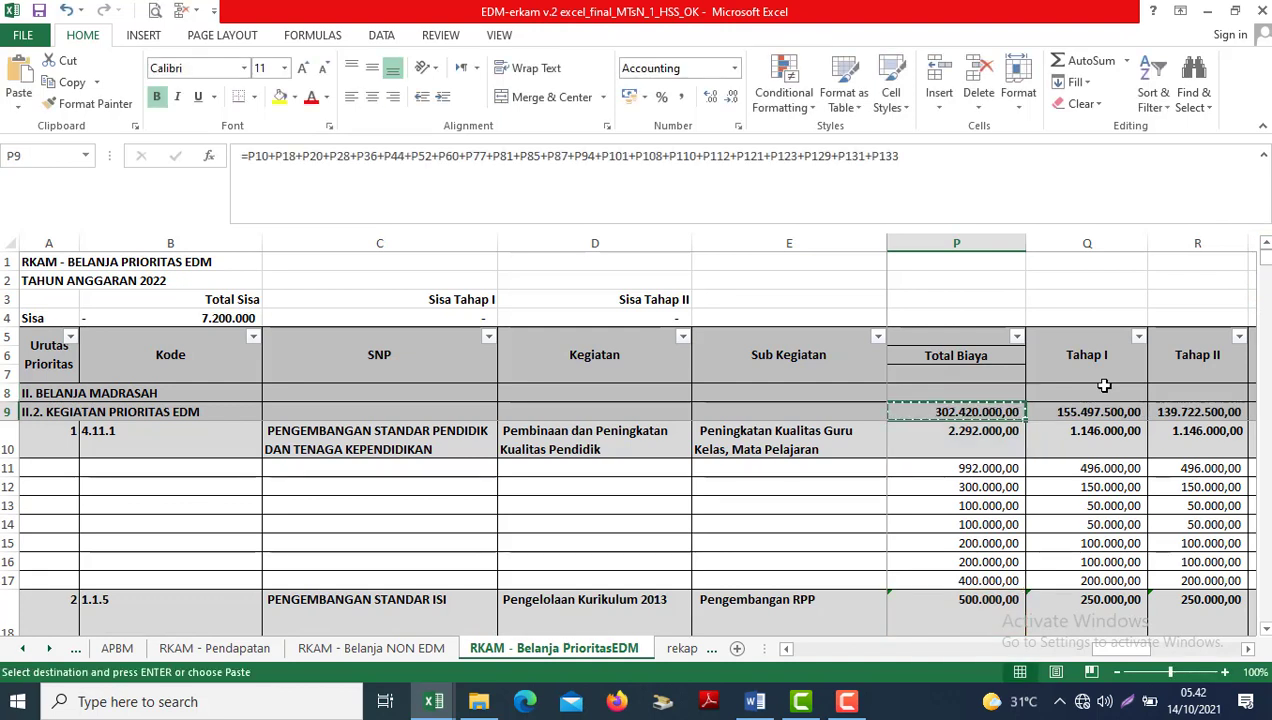
key(Right)
key(ctrl+v)
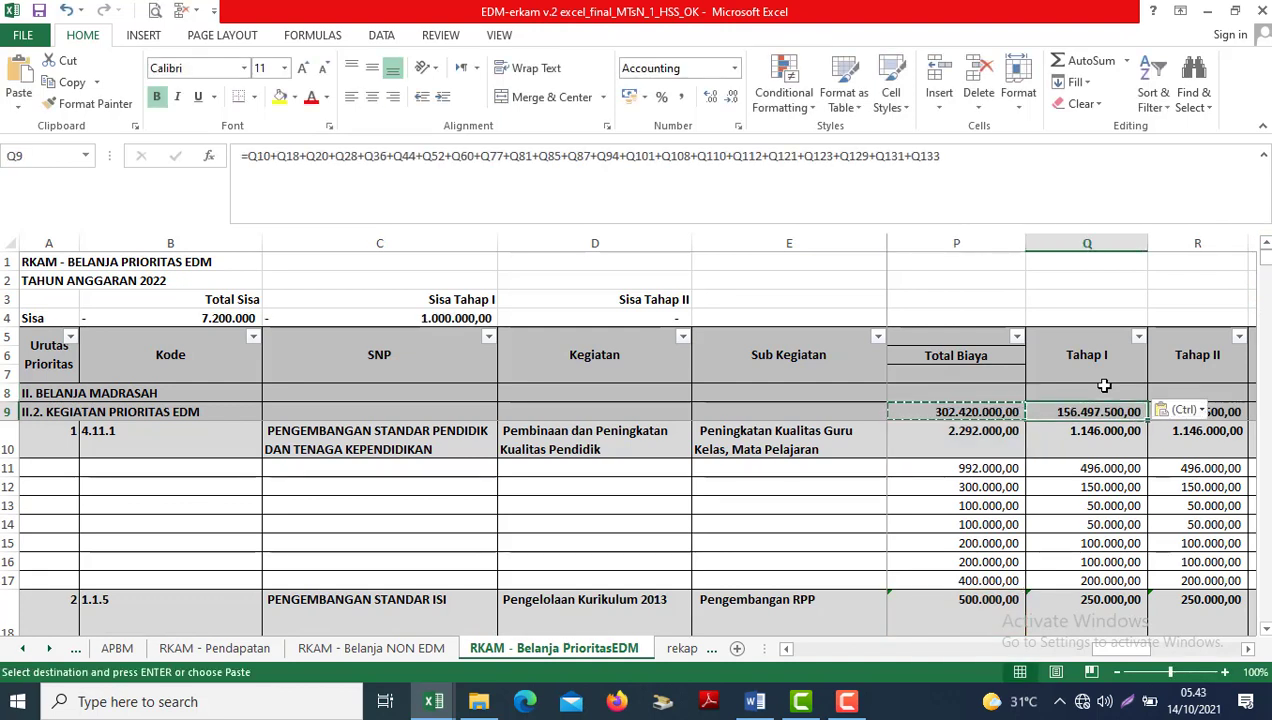
key(Right)
key(ctrl+v)
key(ctrl+v)
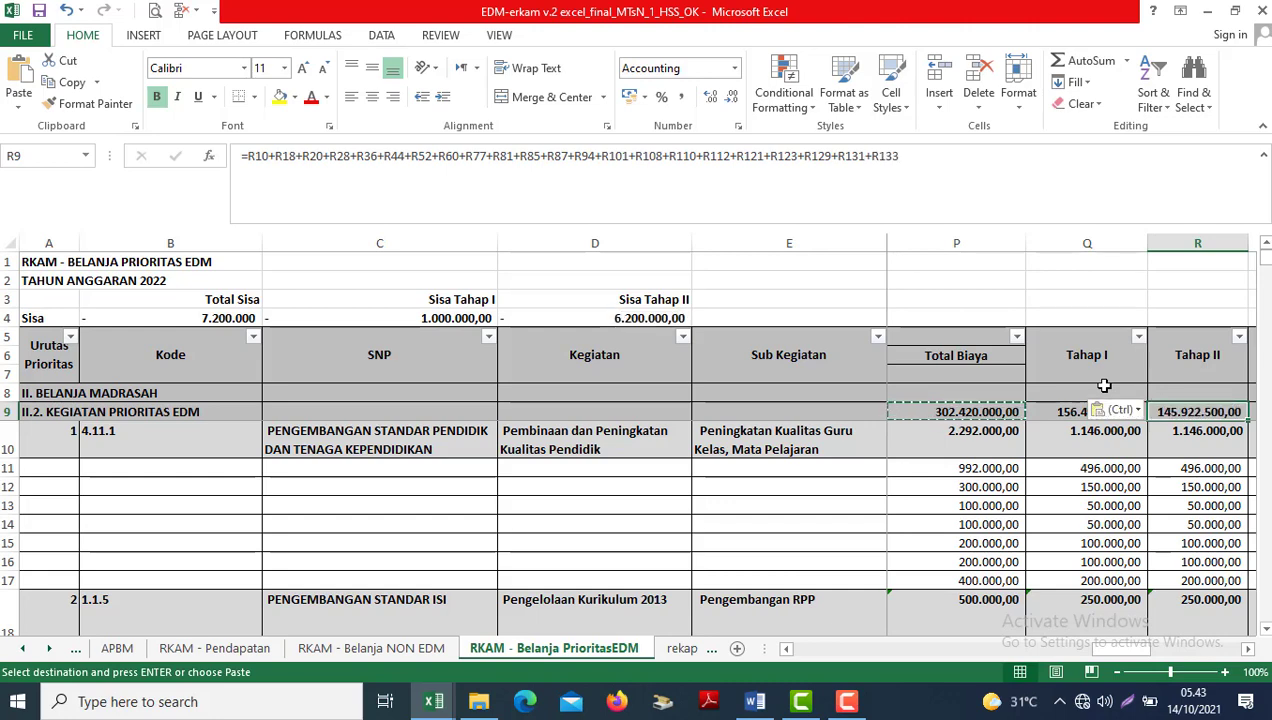
Check the Sisa Tahap I and Sisa Tahap II cells in row 4 and look through the activity rows down to row 45.
click(418, 313)
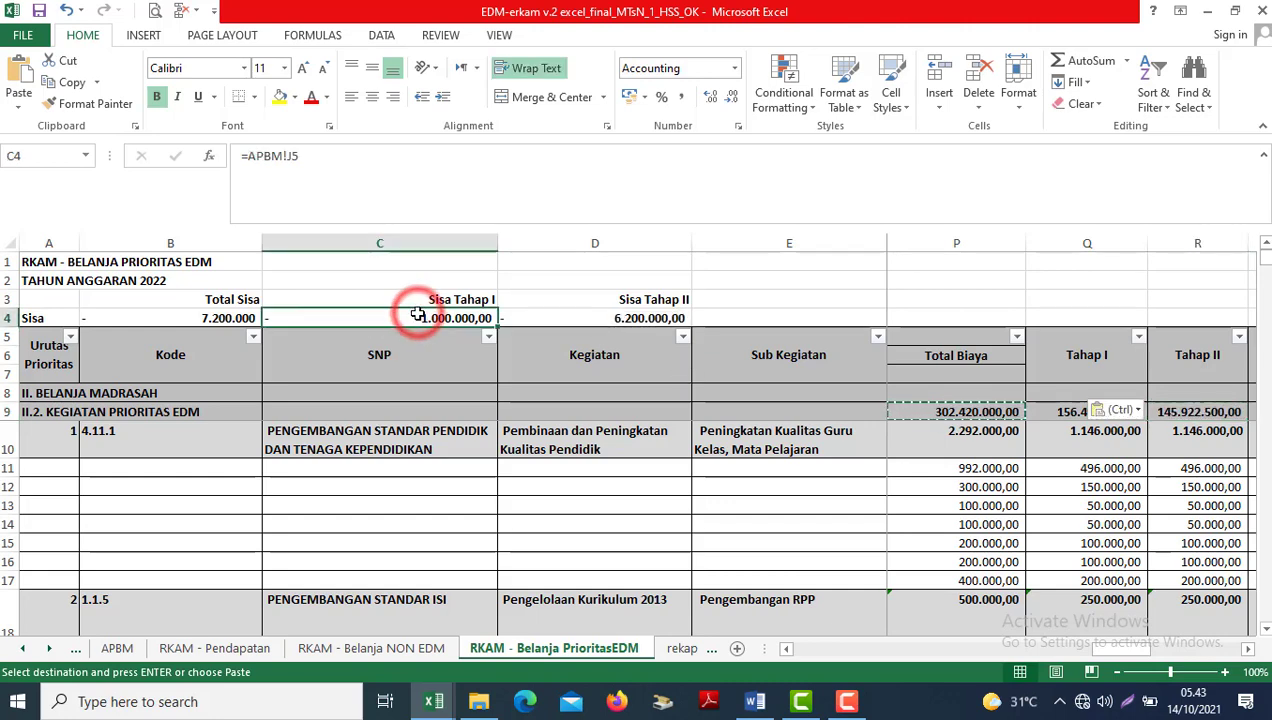
key(Right)
key(Down)
key(Down)
key(Down)
key(Down)
key(Down)
key(Down)
key(Down)
key(Down)
key(Down)
key(Down)
key(Down)
key(Down)
key(Down)
key(Down)
key(Down)
key(Down)
key(Down)
key(Down)
key(Down)
key(Down)
key(Down)
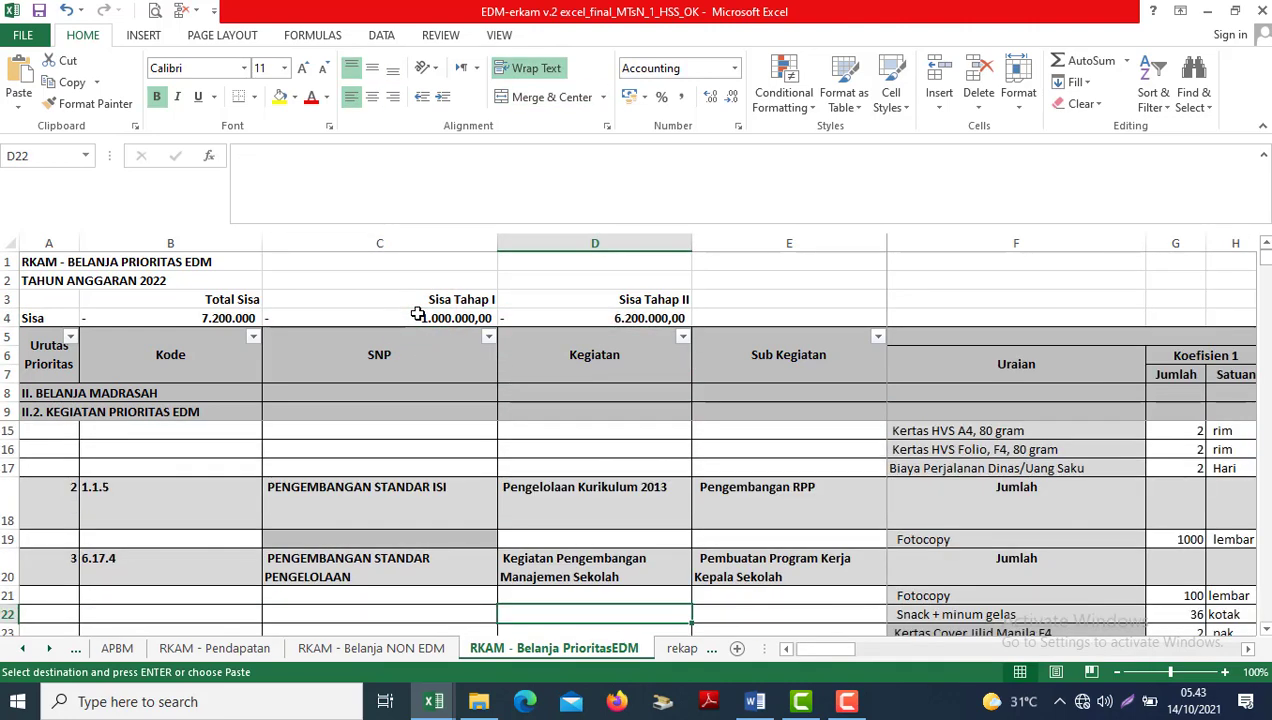
key(Down)
key(Down)
key(Down)
key(Down)
key(Down)
key(Down)
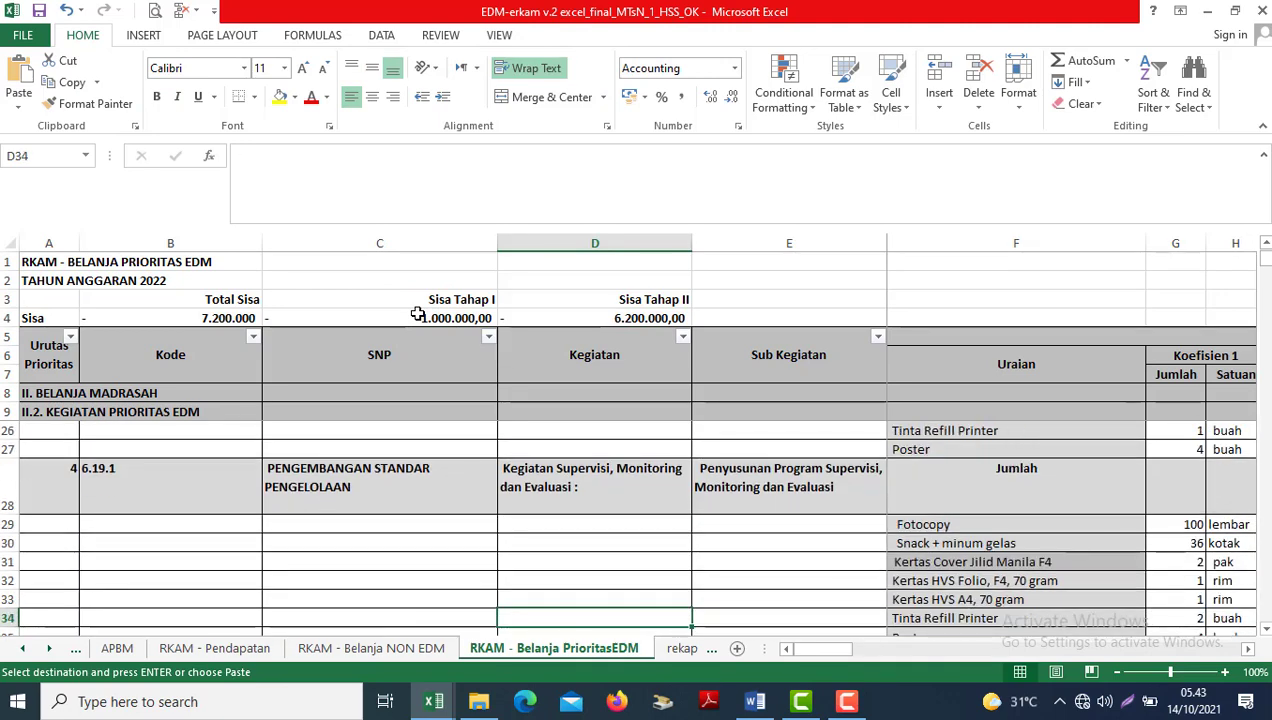
key(Down)
key(Down)
key(Down)
key(Down)
key(Down)
key(Down)
key(Down)
key(Down)
key(Down)
key(Down)
key(Down)
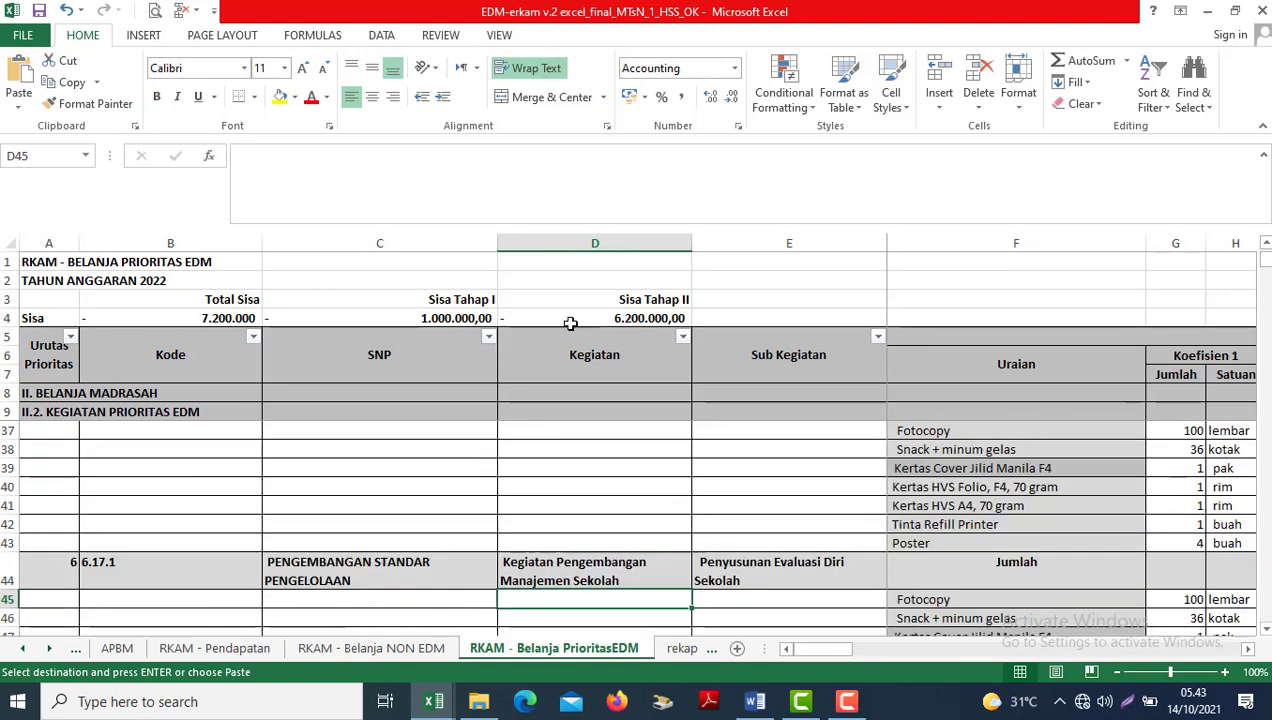
Compare the combined Sisa Tahap I and Sisa Tahap II amounts with Total Sisa in B4, and look over the first activities.
click(102, 318)
drag(396, 315, 574, 315)
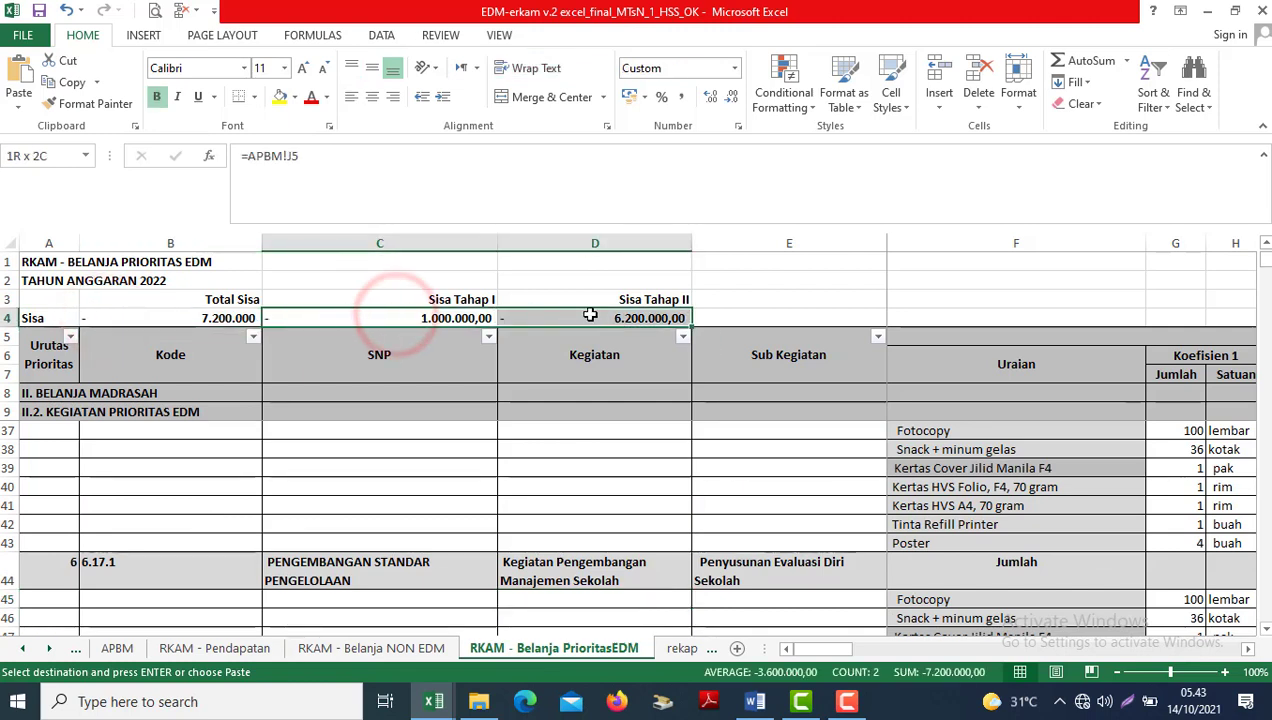
key(ctrl+v)
click(178, 316)
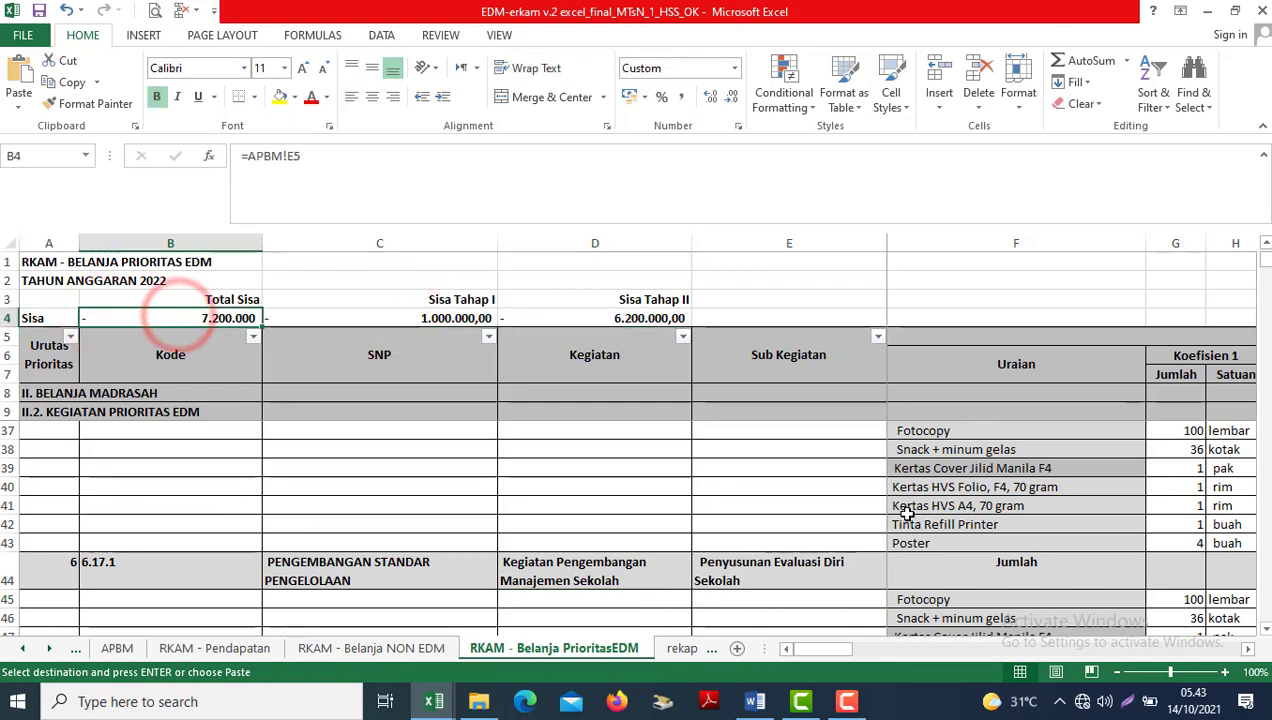
key(Down)
key(Down)
key(Down)
key(Down)
key(Down)
key(Down)
key(Down)
key(Down)
key(Down)
key(Down)
key(Down)
key(Down)
key(Down)
key(Down)
key(Down)
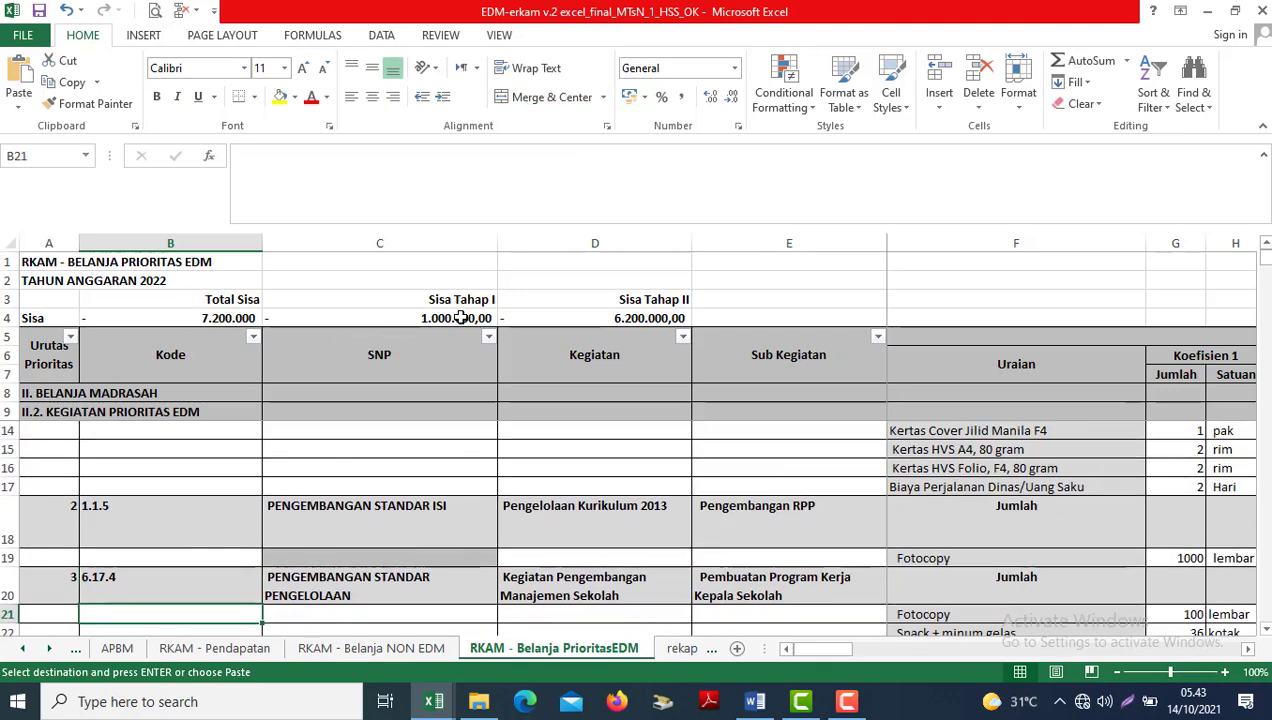
key(Down)
key(Down)
key(Down)
key(Down)
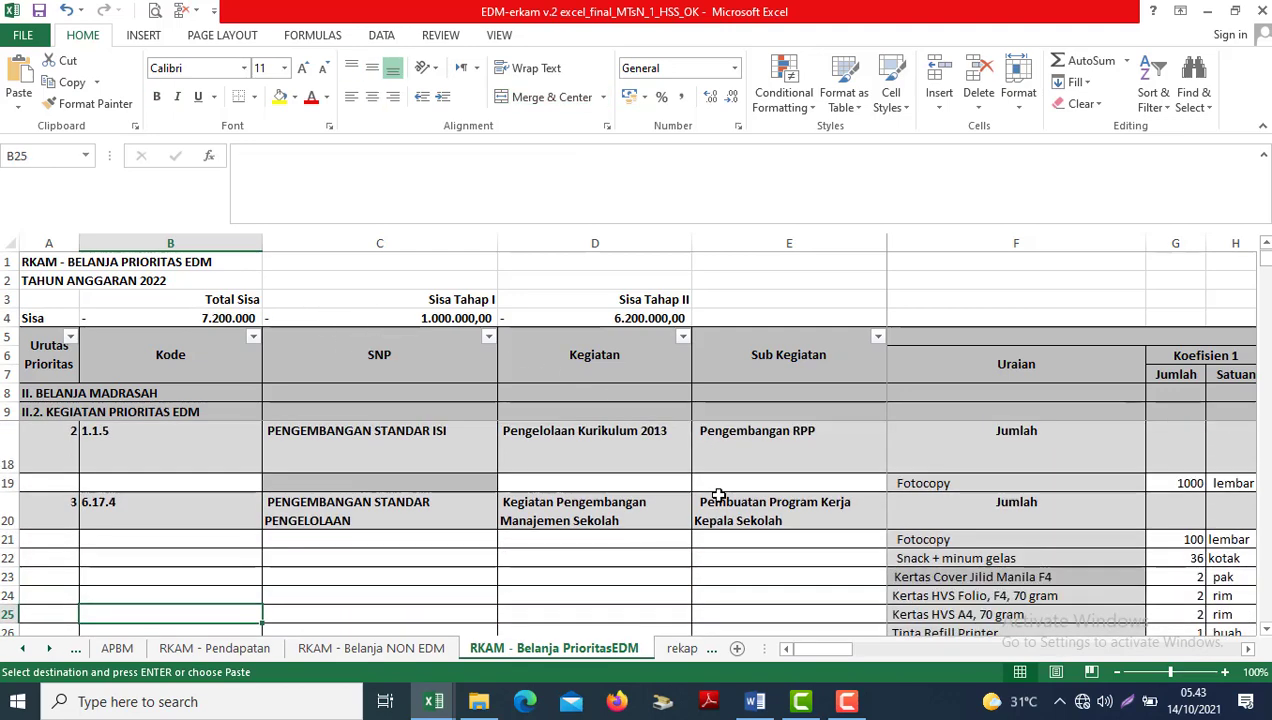
key(Up)
key(Up)
key(Up)
key(Up)
key(Up)
key(Up)
key(Up)
key(Up)
key(Up)
key(Up)
key(Up)
key(Up)
key(Up)
key(Up)
key(Up)
key(Up)
key(Up)
key(Up)
key(Up)
key(Up)
key(Up)
key(Up)
key(Up)
key(Up)
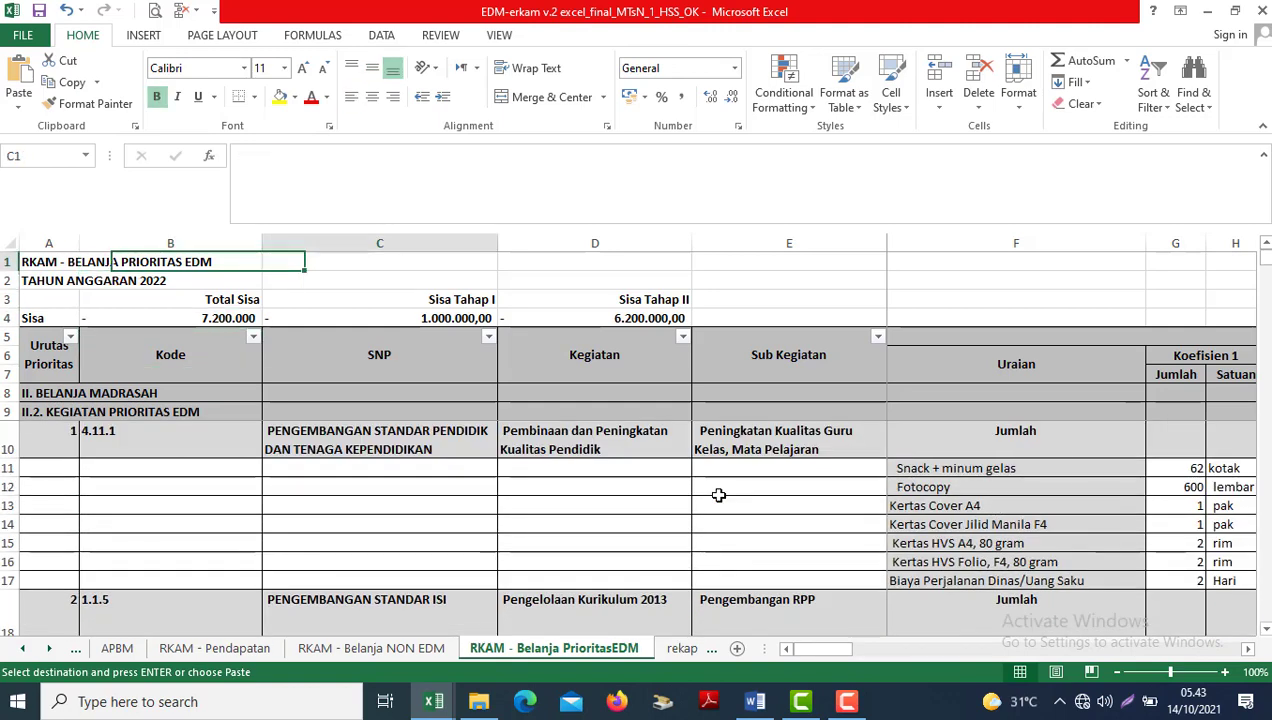
key(Right)
key(Right)
key(Right)
key(Right)
key(Right)
key(Right)
key(Right)
key(Right)
key(Right)
key(Right)
key(Right)
key(Right)
key(Left)
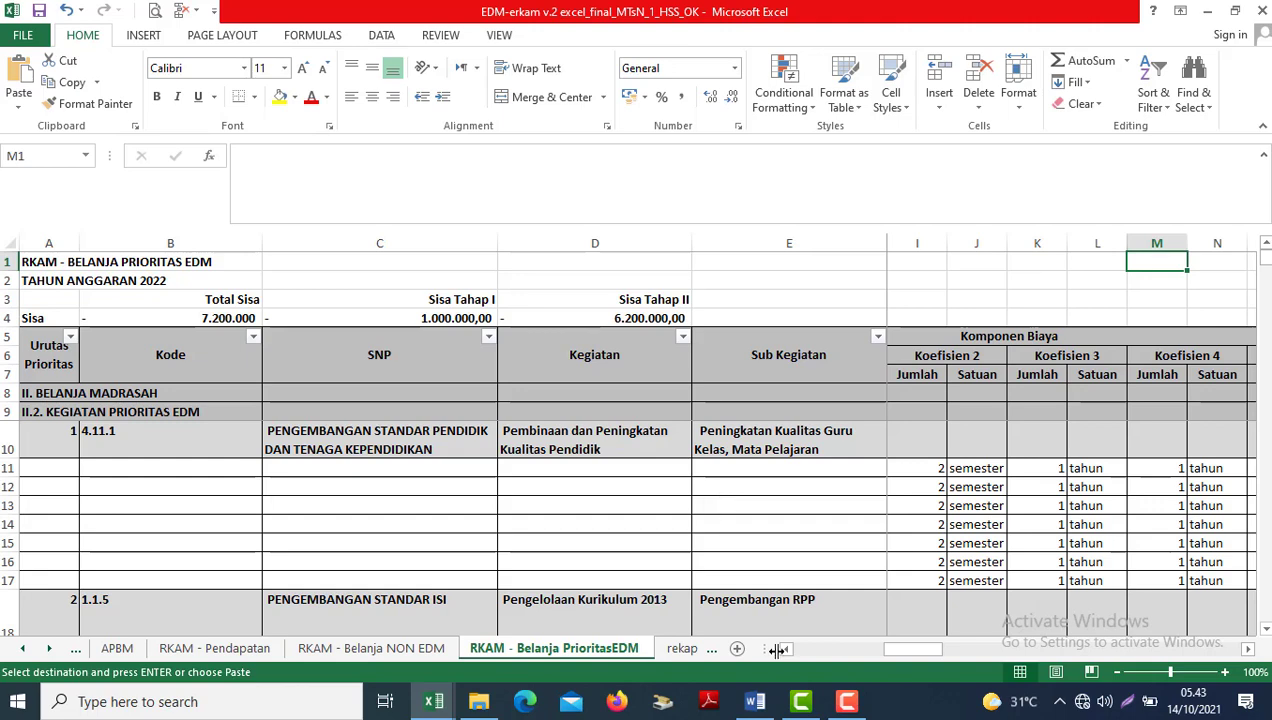
Compare the Total in J2 of the rekap Prioritas EDM sheet with the amount beside it in K2.
click(705, 648)
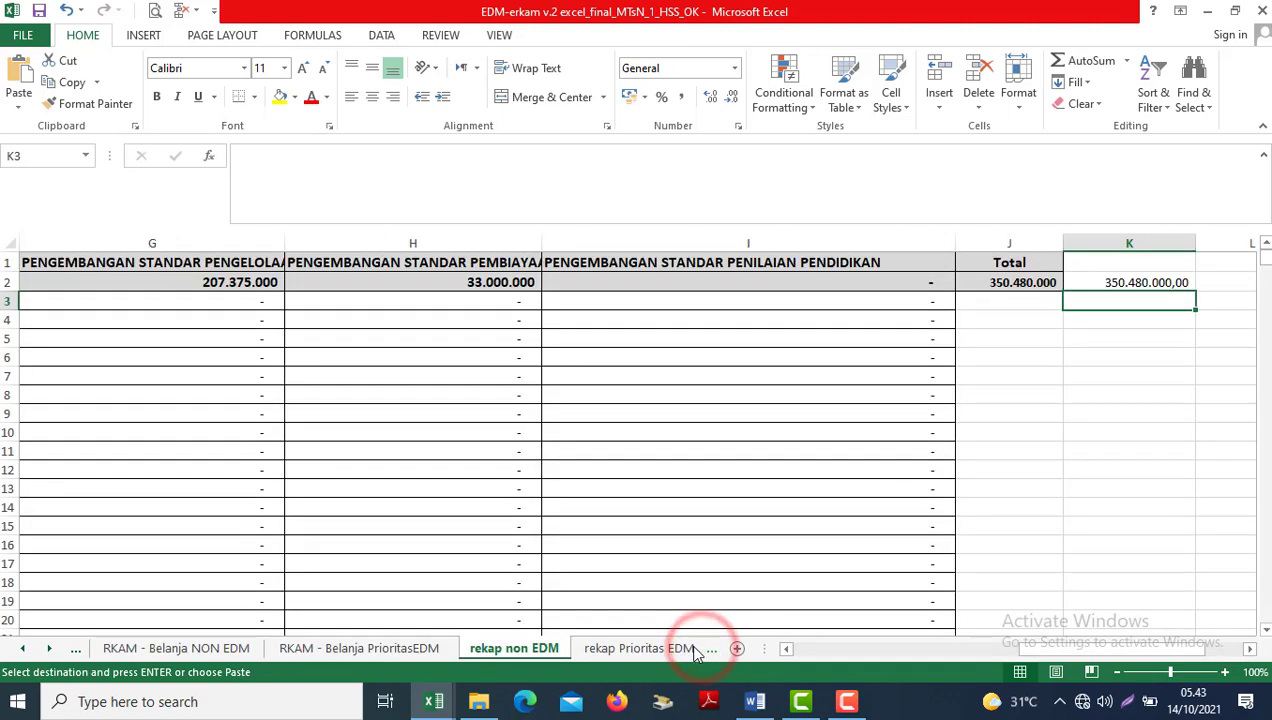
click(705, 648)
click(373, 363)
key(Right)
key(Right)
key(Right)
key(Right)
key(Right)
key(Right)
key(Right)
key(Right)
key(Right)
key(Right)
key(Right)
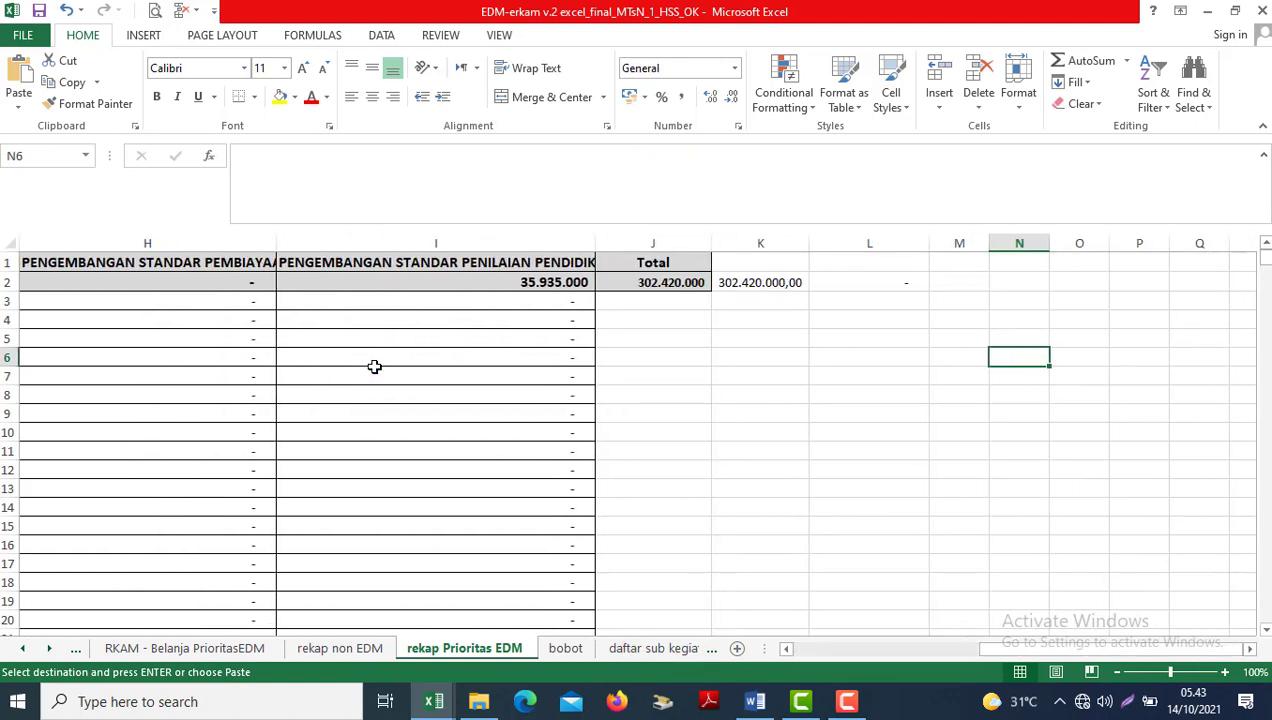
click(660, 283)
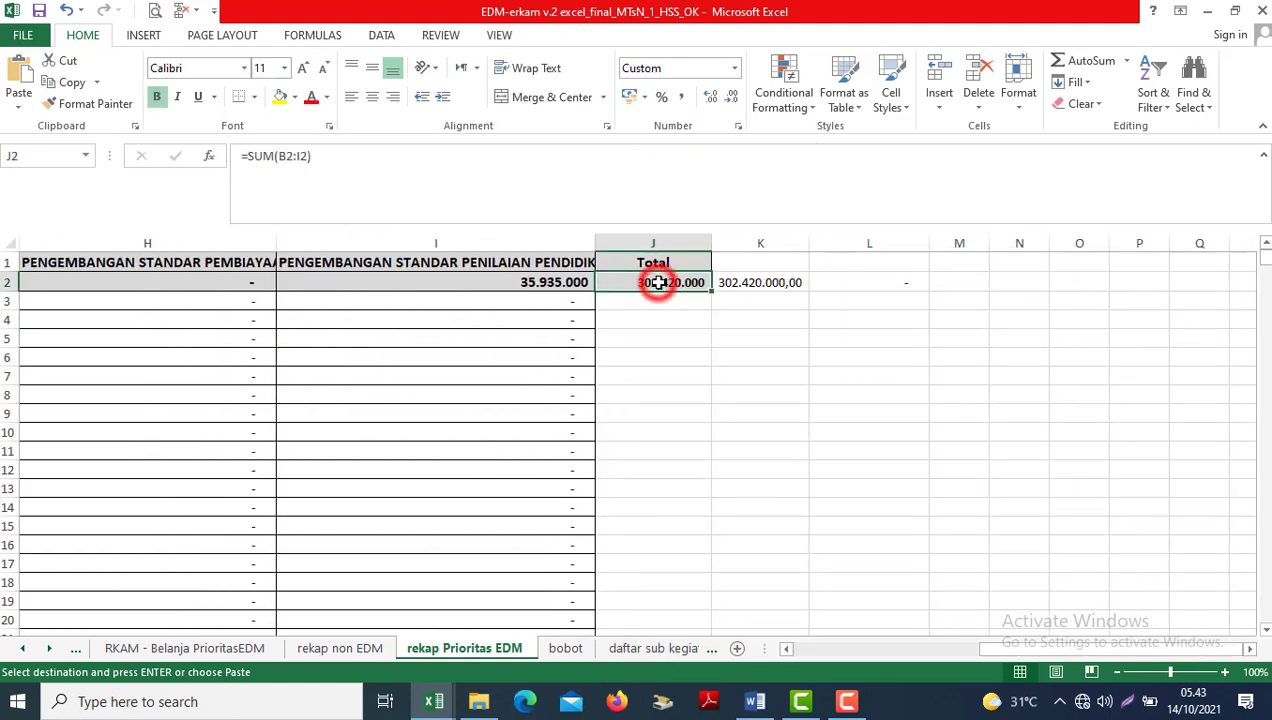
click(734, 282)
click(651, 281)
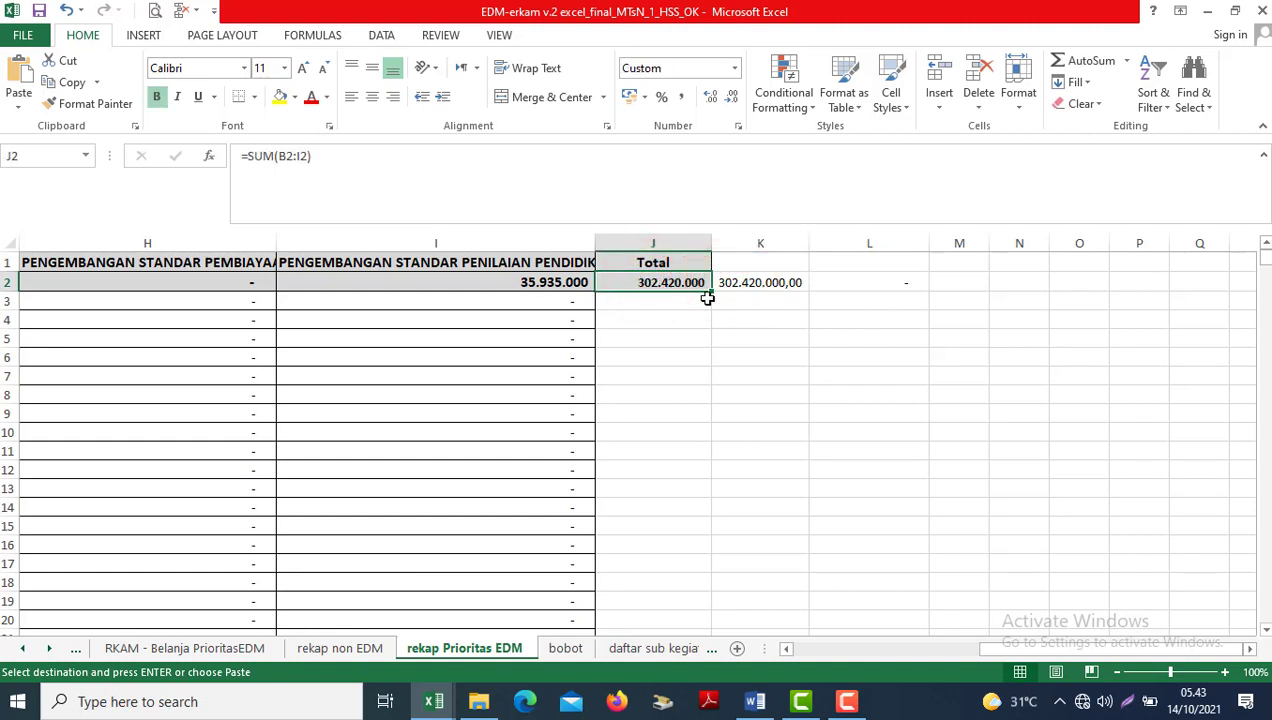
Check the Total Biaya in P9 of RKAM - Belanja PrioritasEDM against the Total on the rekap Prioritas EDM sheet.
click(210, 647)
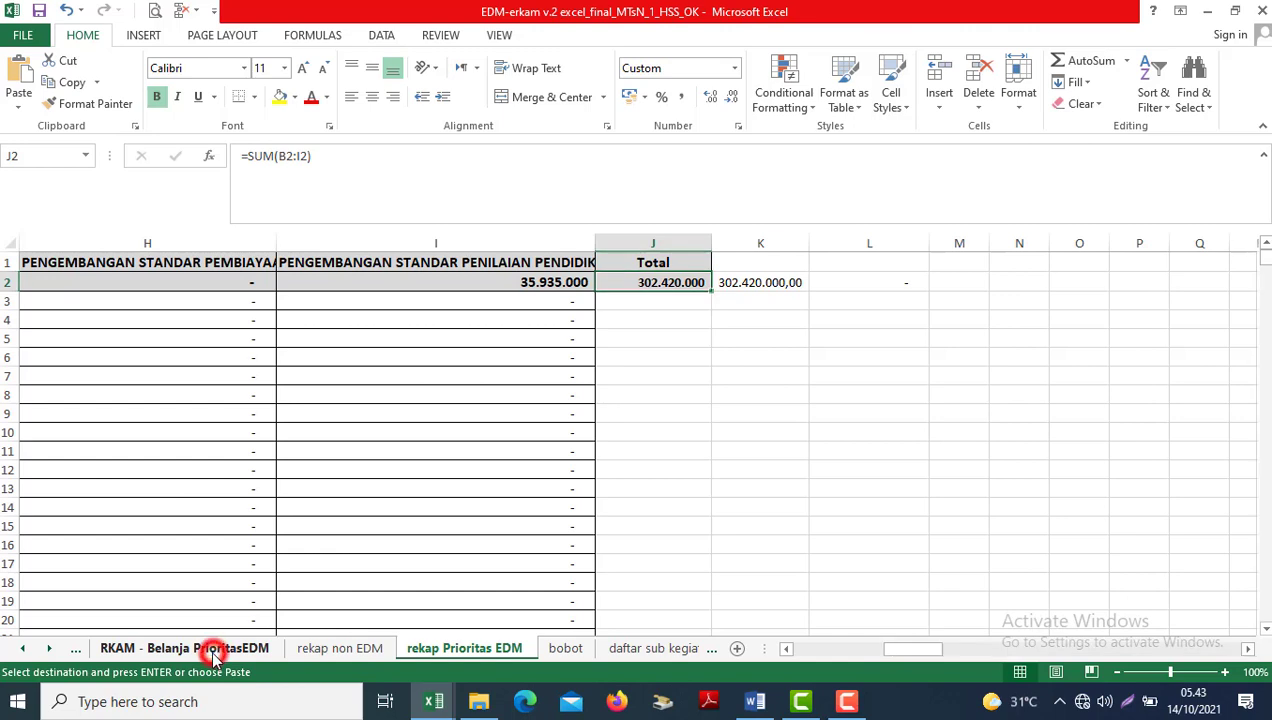
click(790, 427)
key(Right)
key(Right)
key(Right)
key(Right)
key(Right)
key(Right)
key(Right)
key(Right)
key(Right)
key(Right)
key(Right)
key(Right)
key(Right)
key(Right)
key(Right)
key(Right)
key(Right)
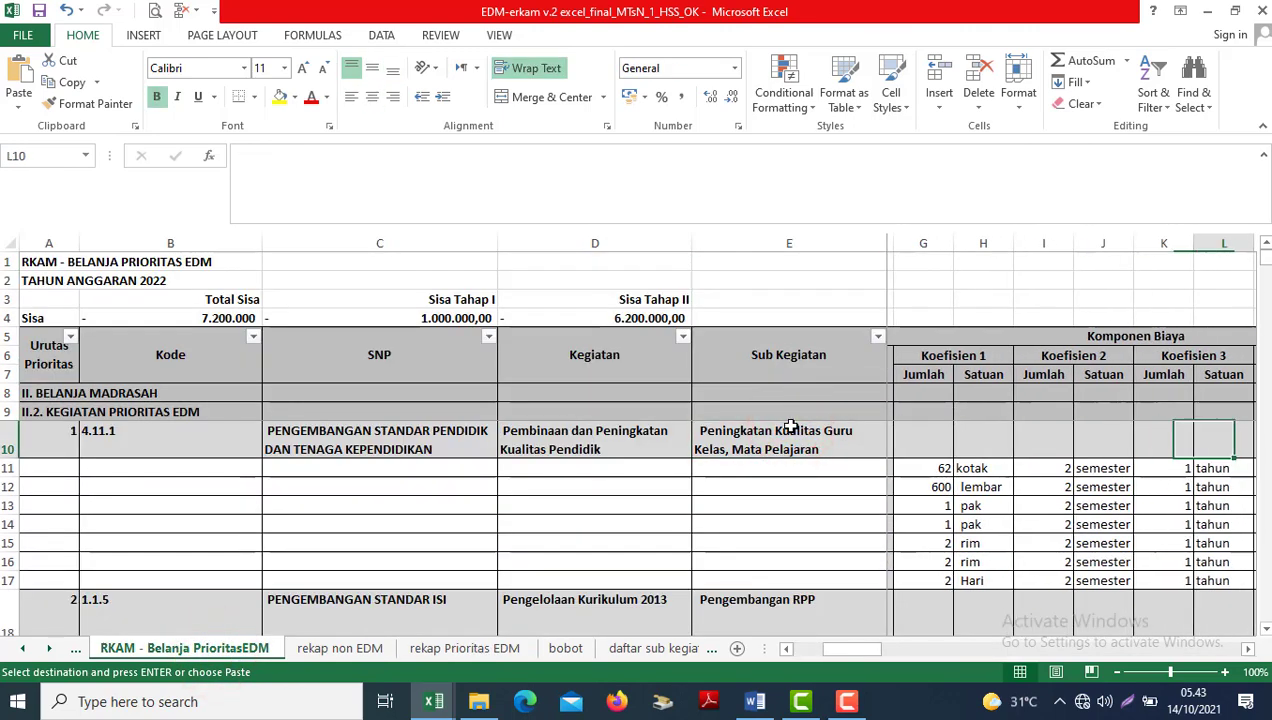
key(Left)
key(Left)
key(Left)
key(Left)
key(Left)
key(Left)
key(Left)
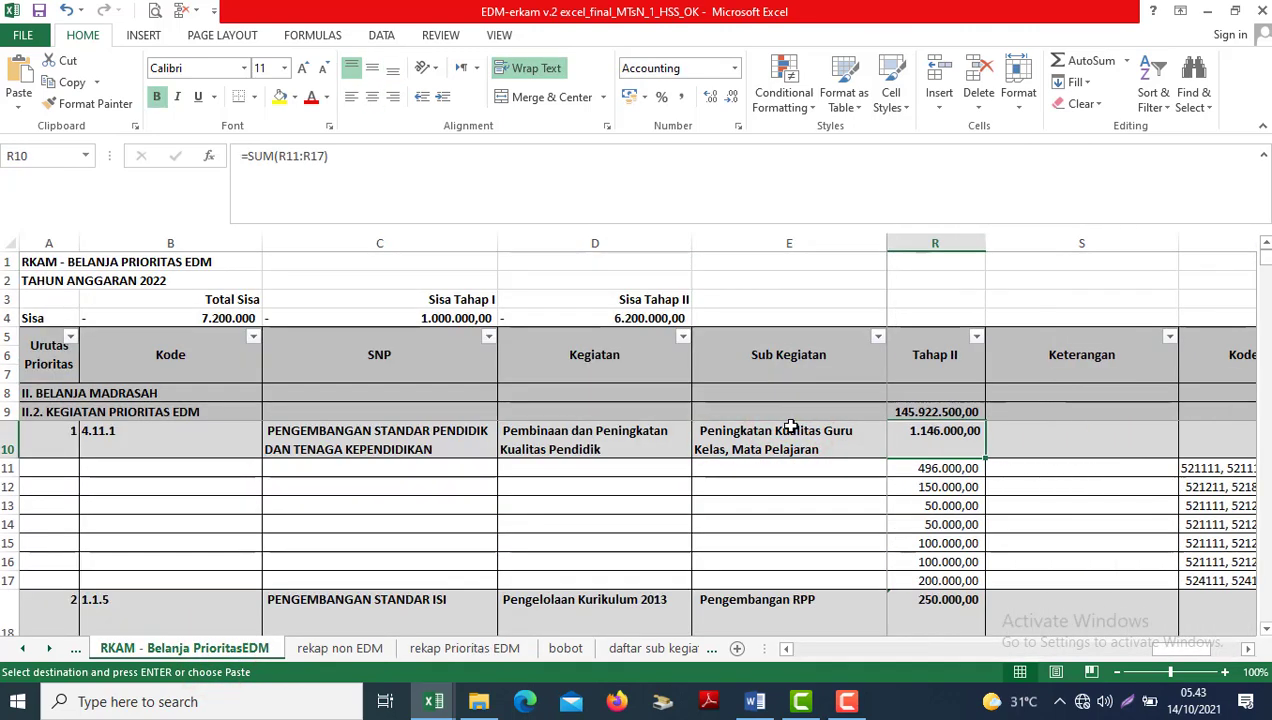
key(Up)
key(Right)
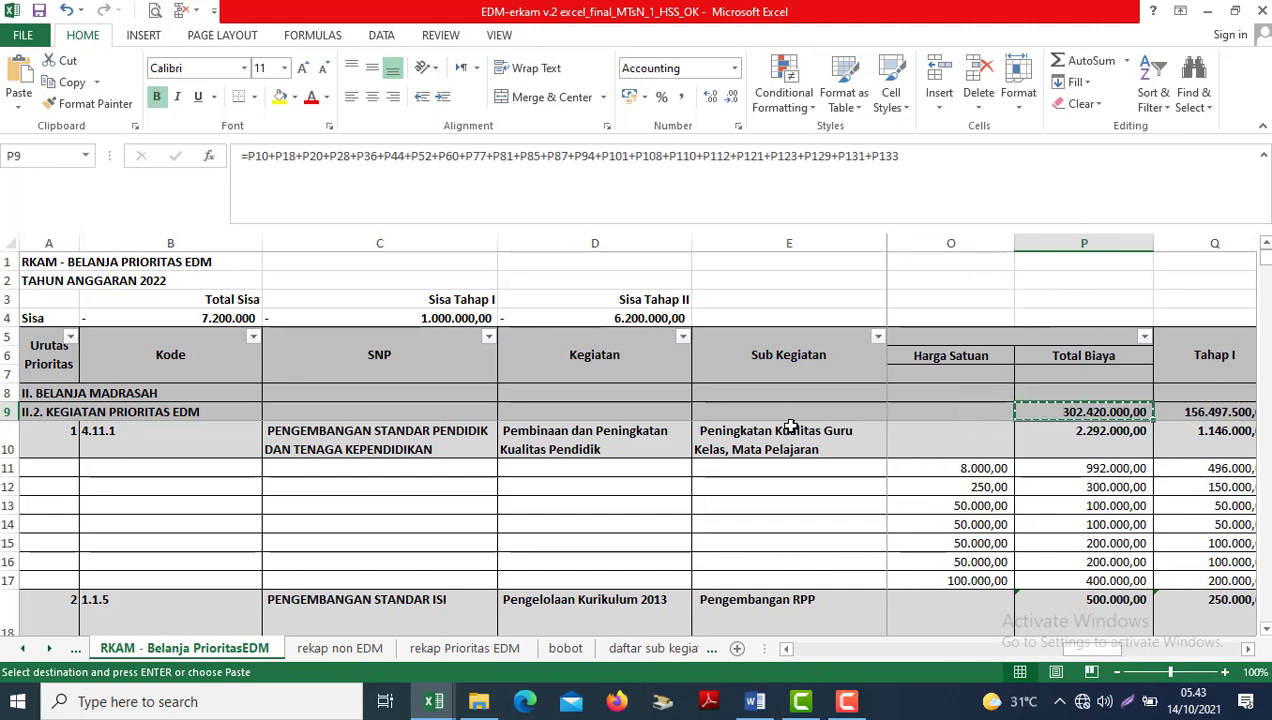
click(505, 648)
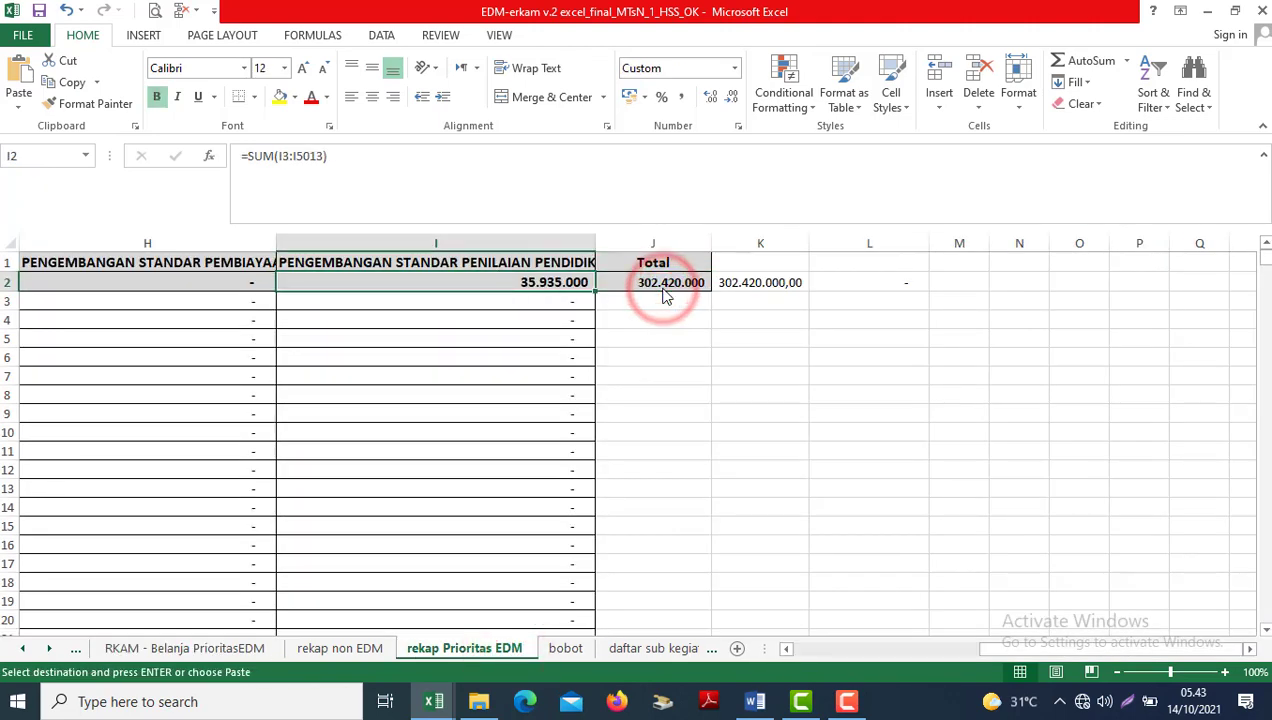
Copy the formula in B3 of the rekap Prioritas EDM sheet down to B4:B5013.
key(Home)
key(Right)
key(Down)
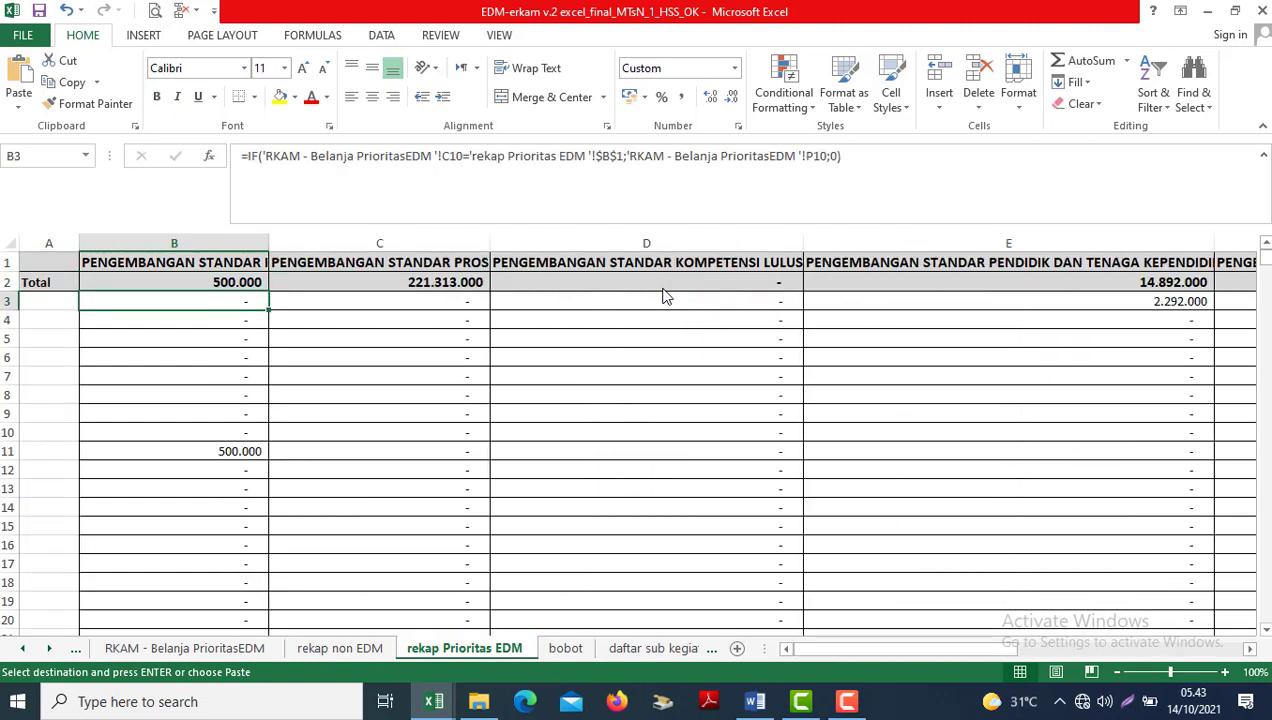
key(Down)
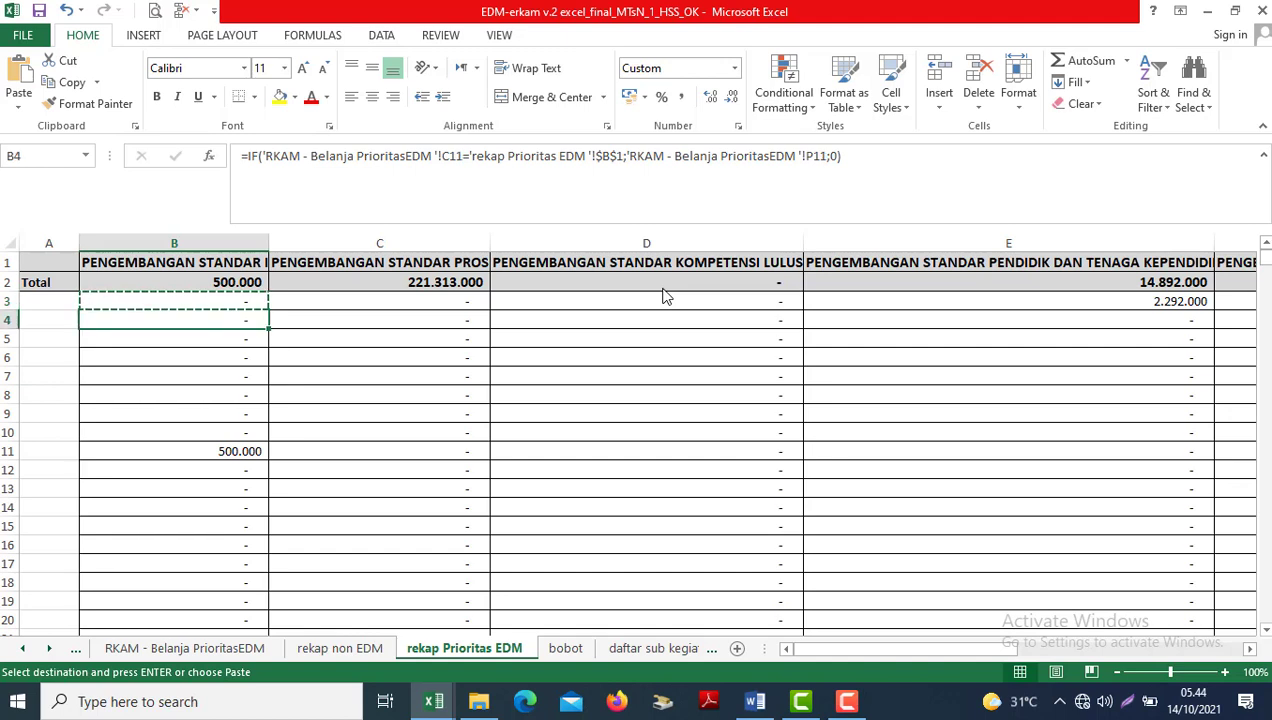
key(ctrl+shift+Down)
key(ctrl+v)
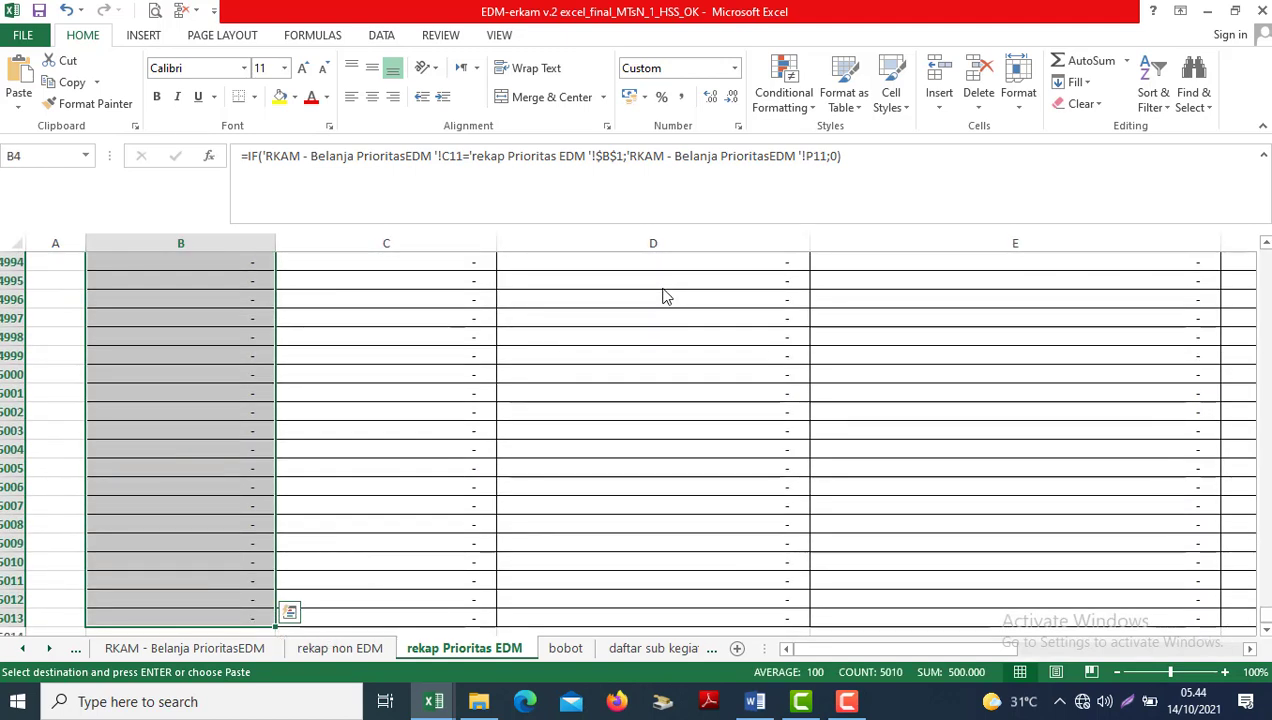
key(ctrl+BackSpace)
Examine the IF formula in C3 and copy it down to C4:C5013.
key(Up)
key(Right)
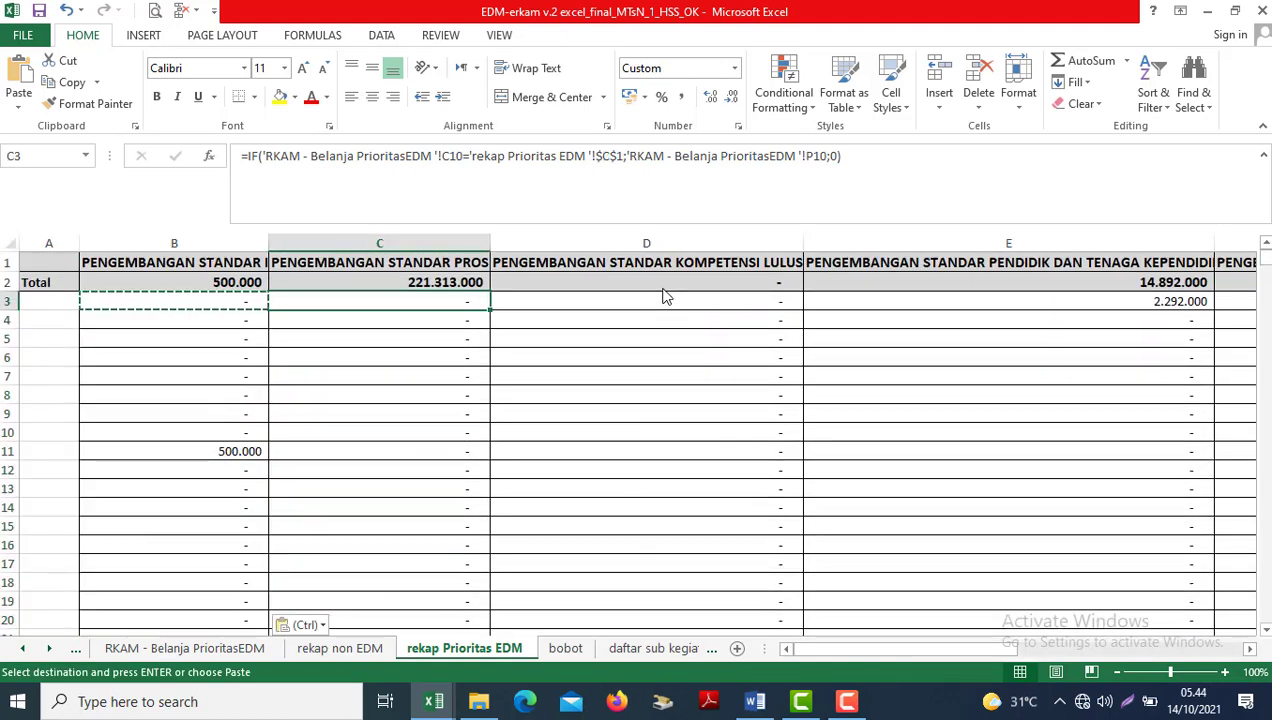
key(ctrl+c)
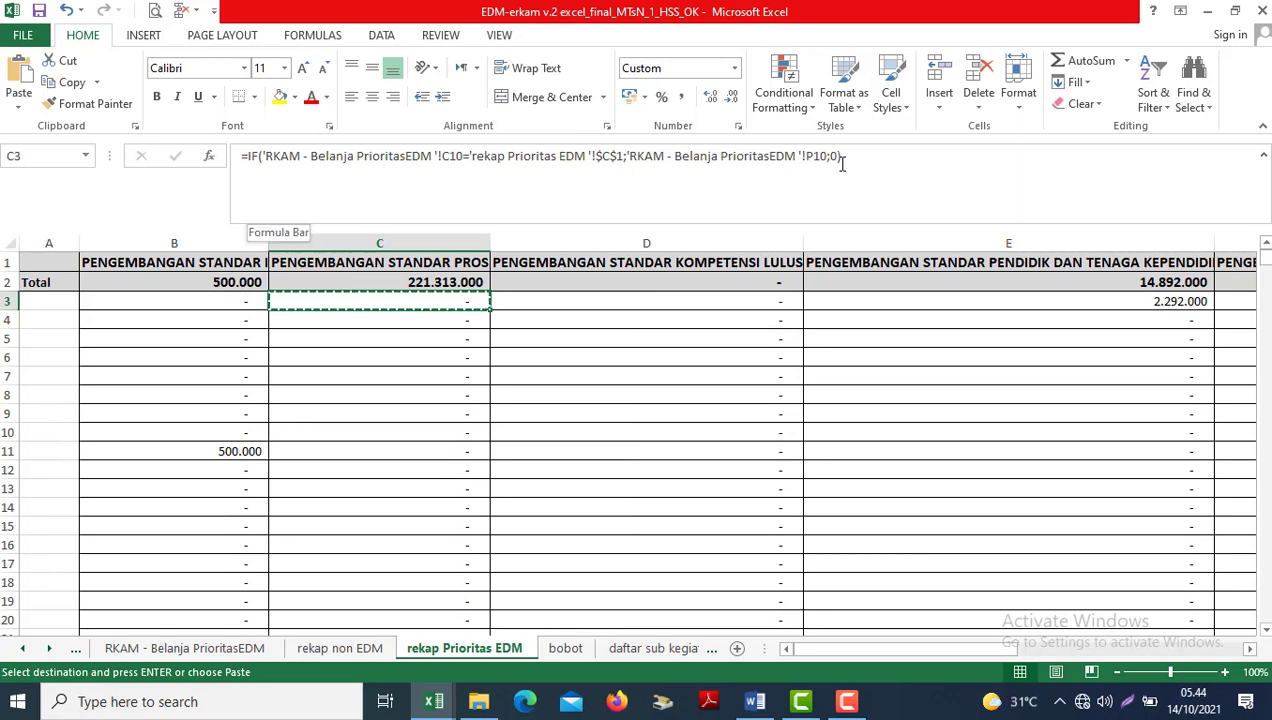
drag(842, 165, 240, 160)
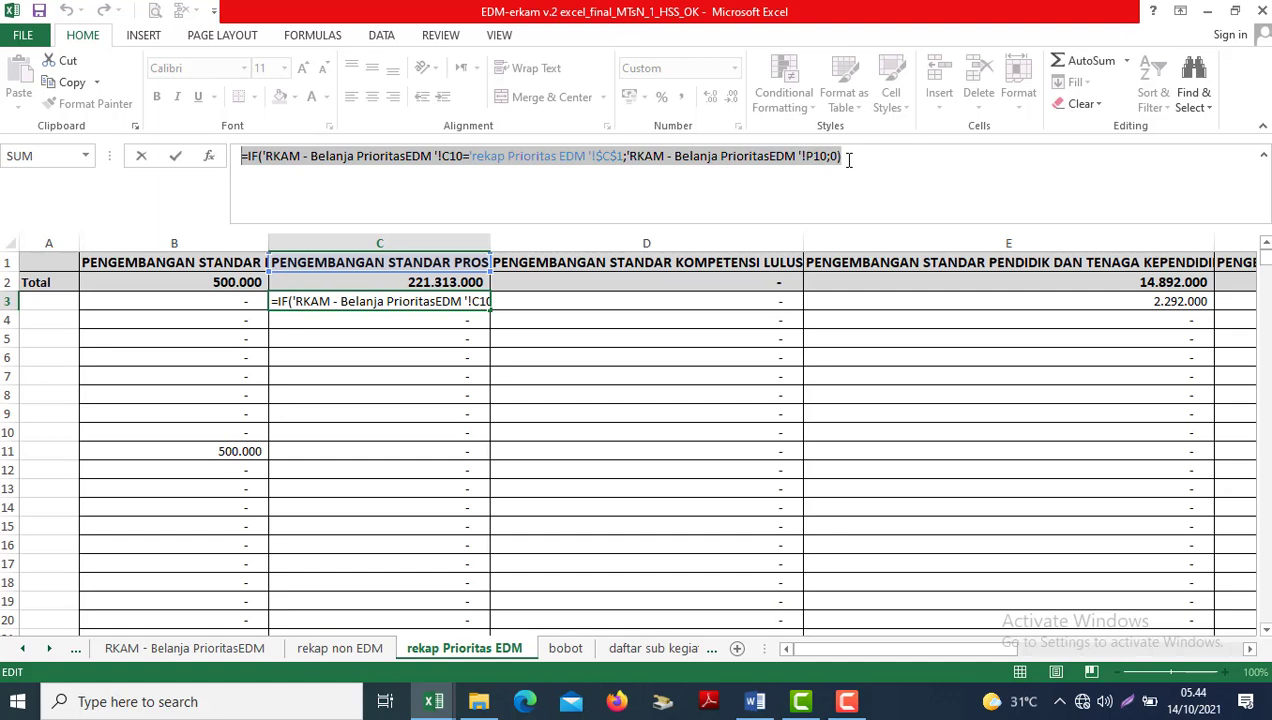
key(Escape)
key(Down)
key(Up)
key(ctrl+c)
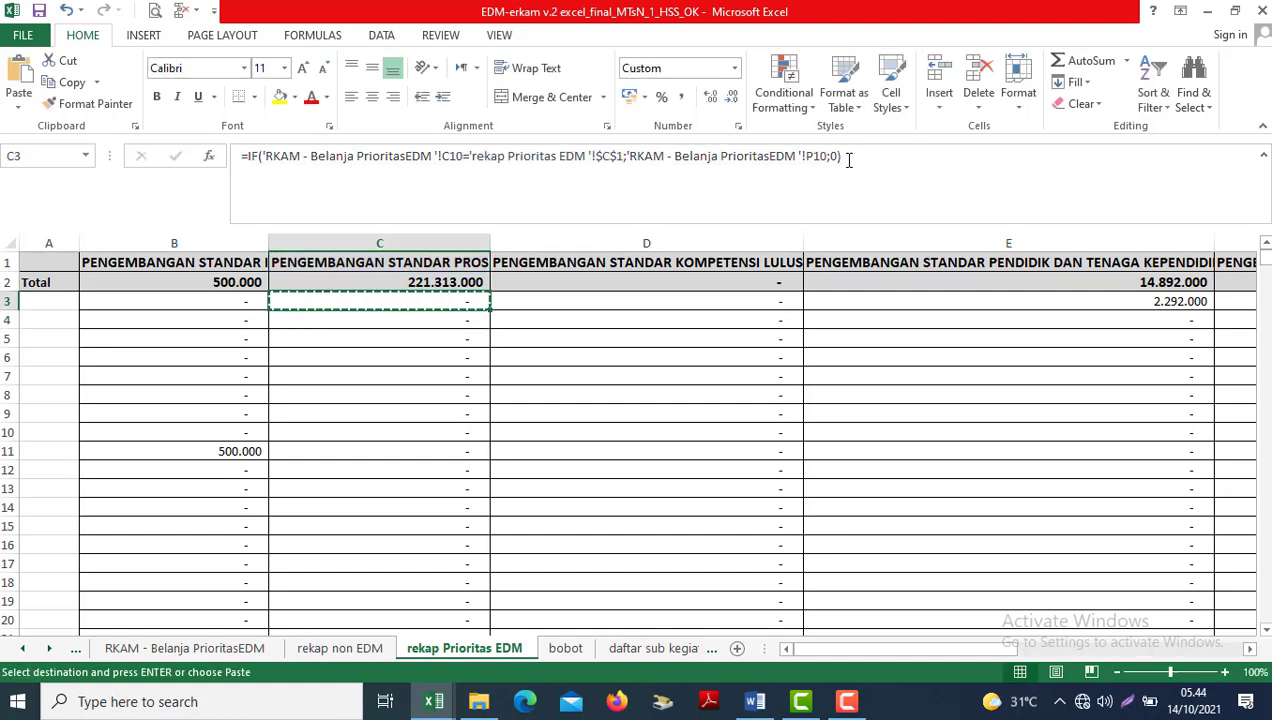
key(Down)
key(ctrl+shift+Down)
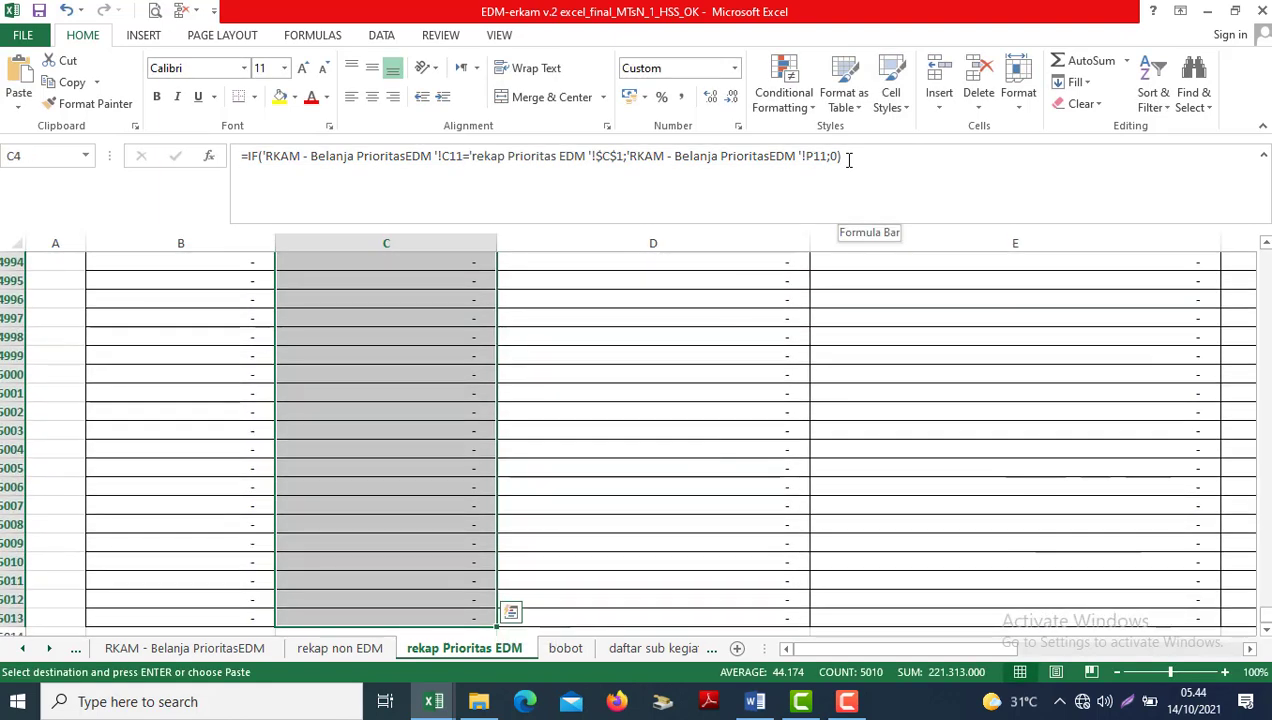
key(ctrl+v)
Copy the formula in D3 down to D4:D5013.
key(Up)
key(Right)
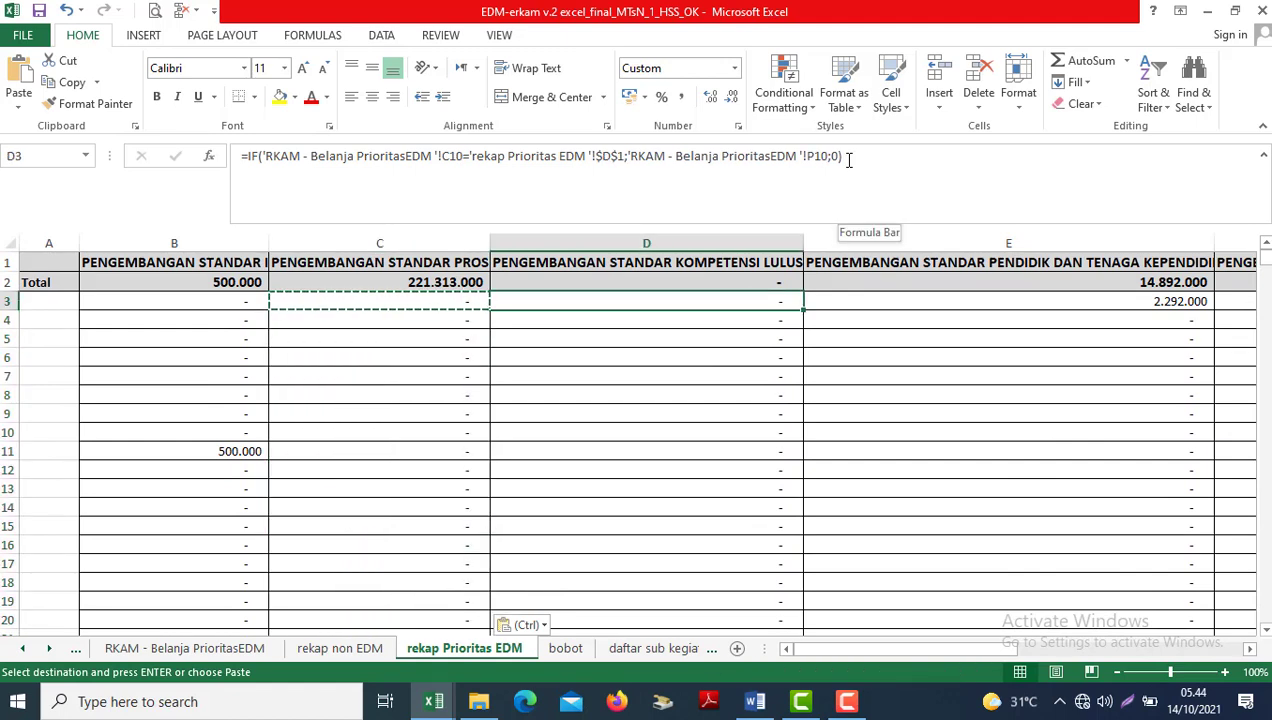
key(ctrl+c)
key(Down)
key(Down)
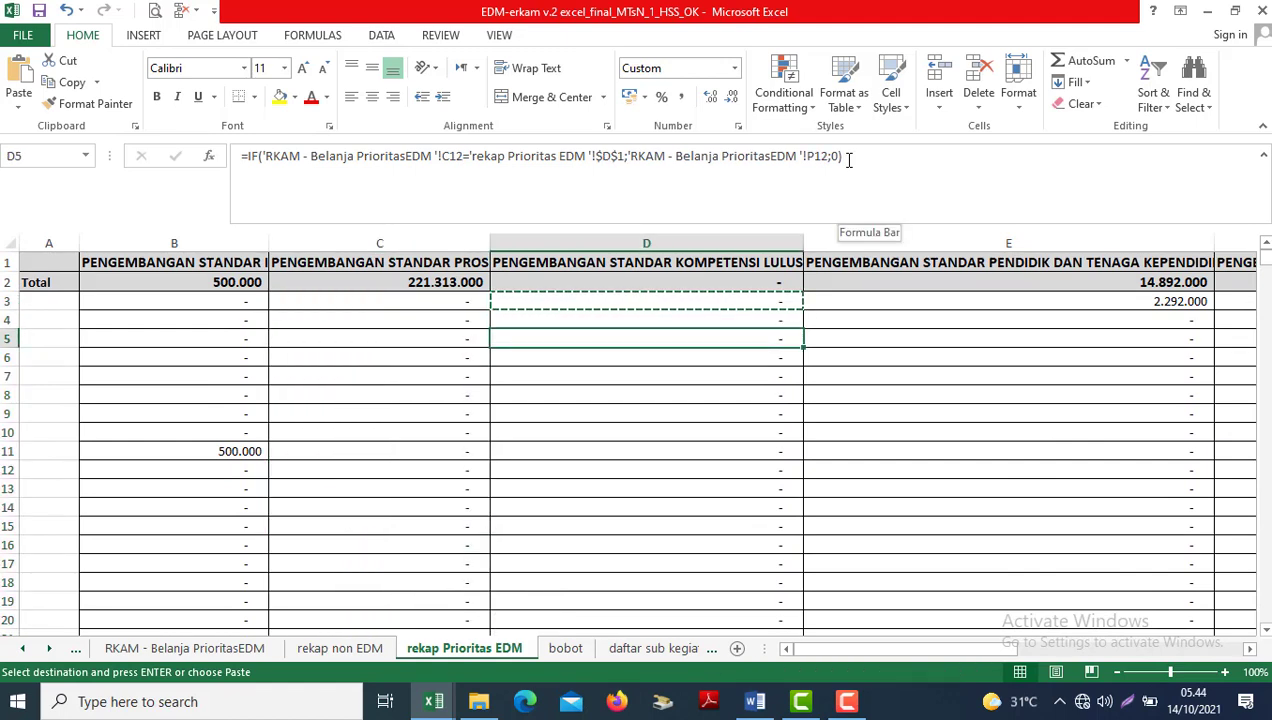
key(Up)
key(ctrl+shift+Down)
key(Return)
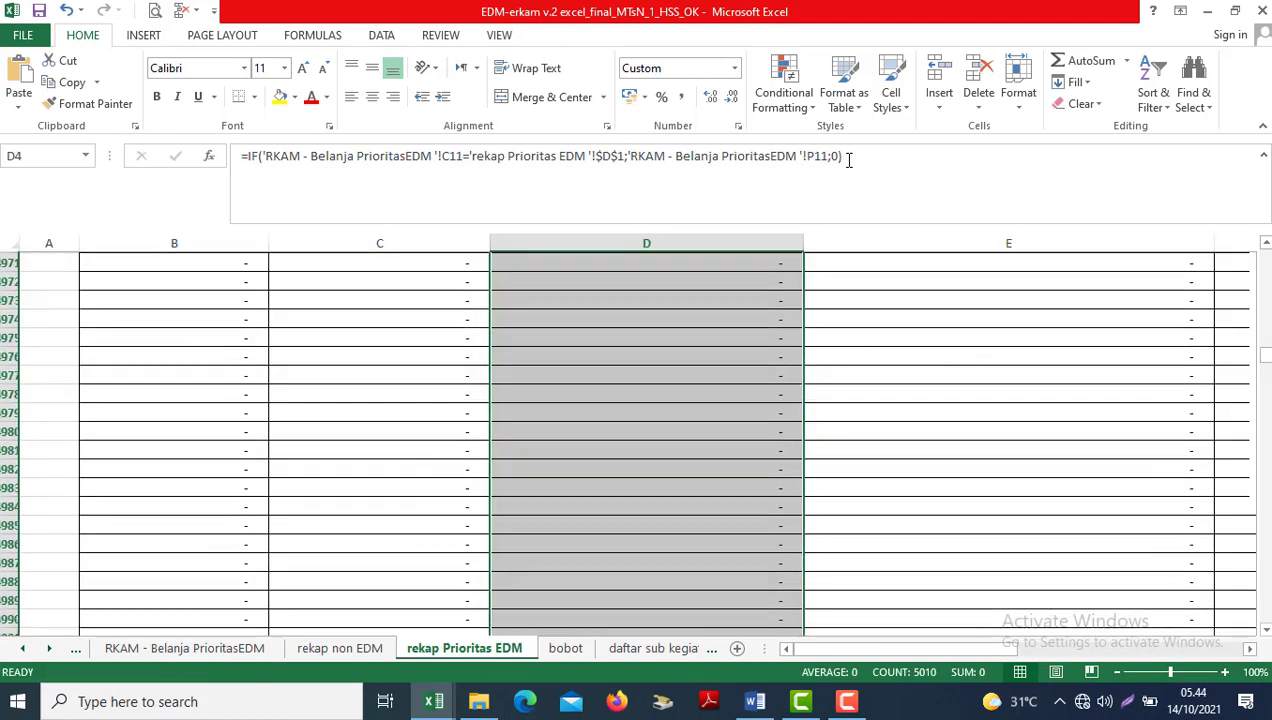
Copy the D3 formula into E3 and inspect its reference to the RKAM sheet's column C.
key(Up)
key(ctrl+c)
key(Right)
key(Right)
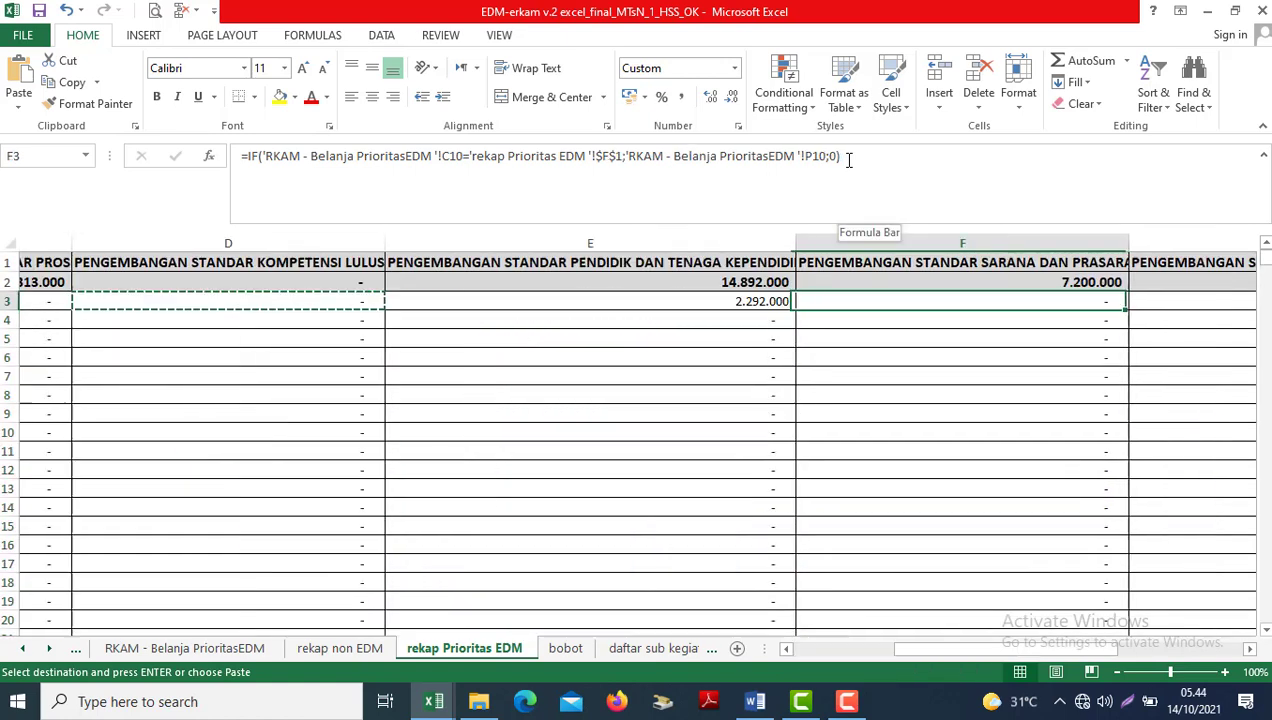
key(Right)
key(Right)
key(Left)
key(Left)
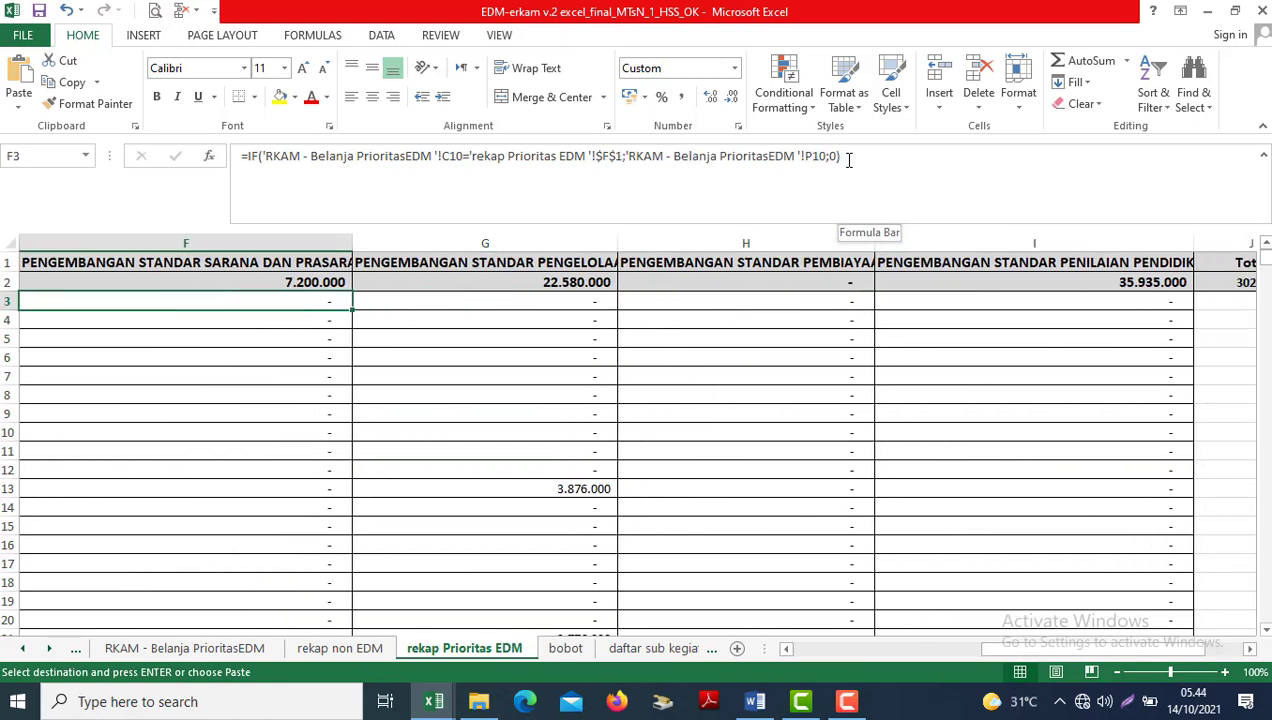
key(Left)
key(ctrl+v)
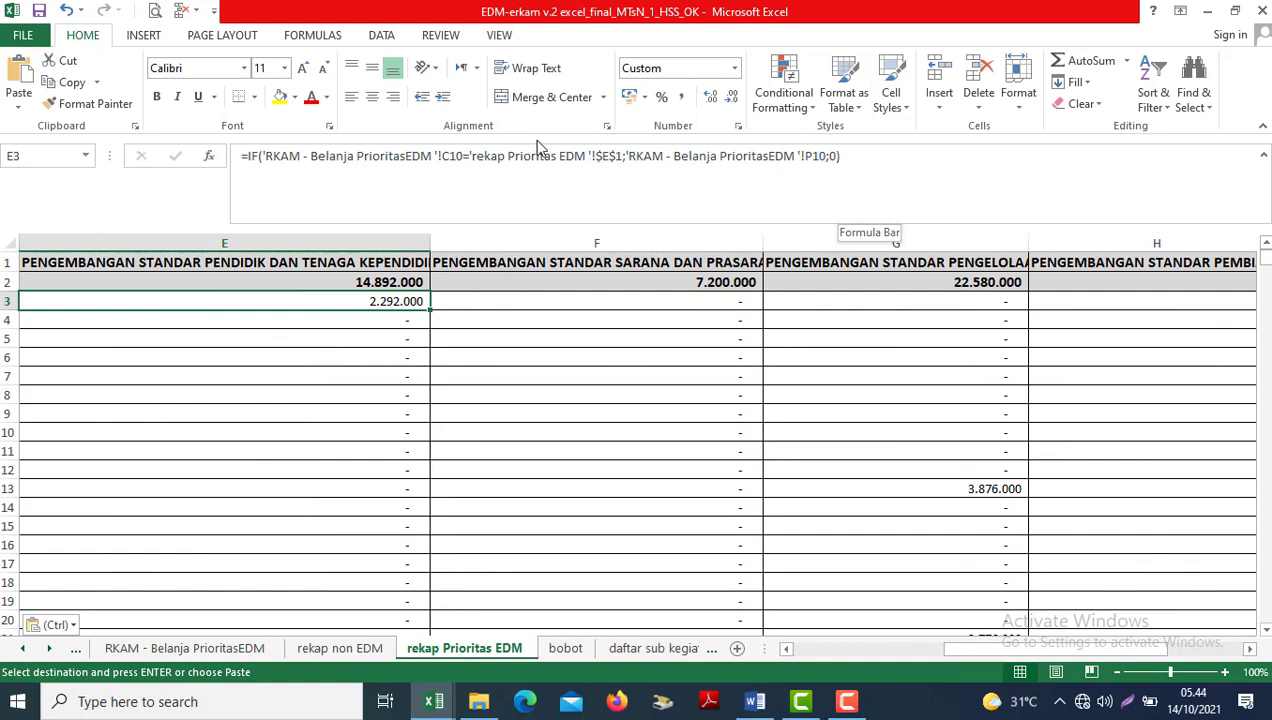
click(475, 156)
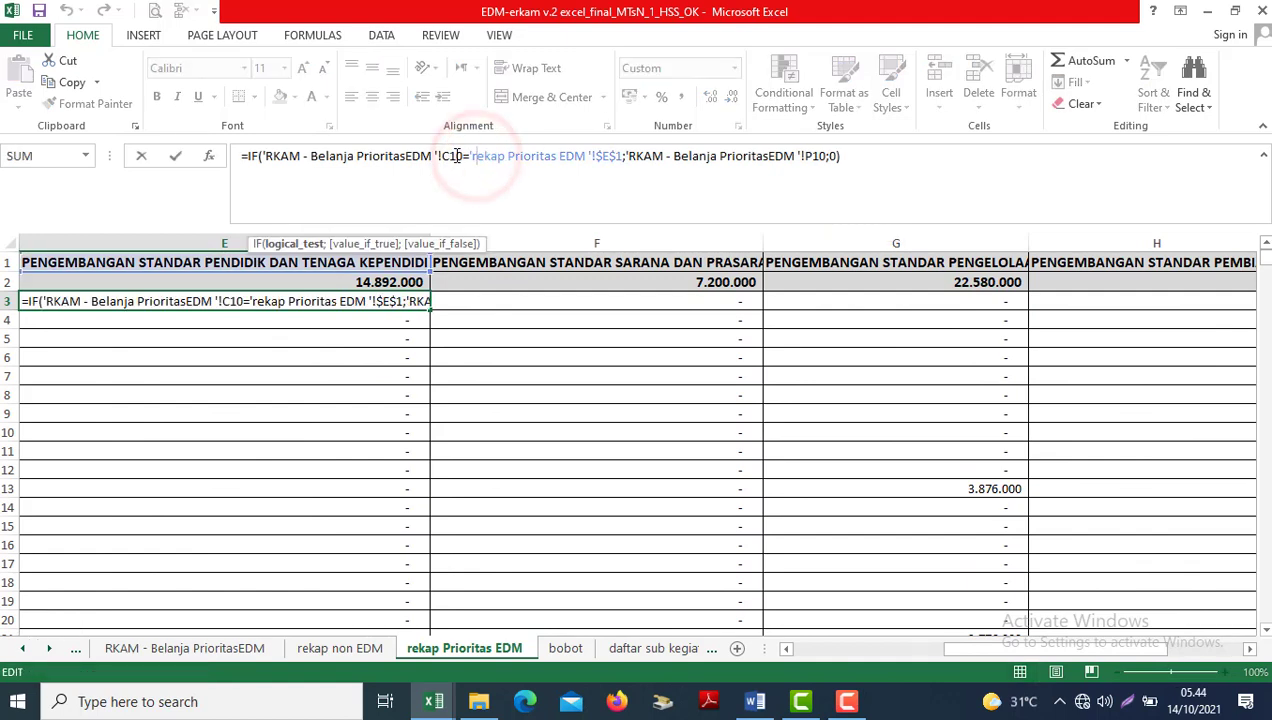
click(886, 306)
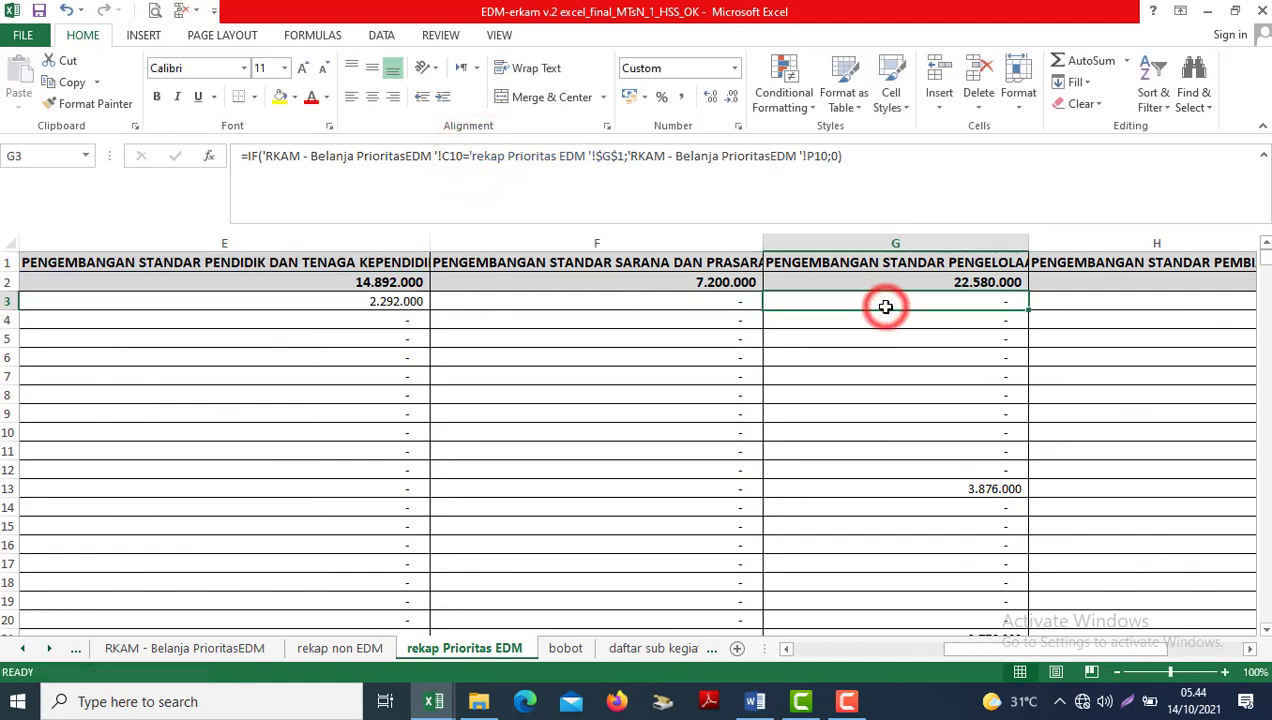
Compare the rekap Total in J2 with P9 of RKAM - Belanja PrioritasEDM and examine the cells summed in P9.
key(Right)
key(Right)
key(Right)
key(Right)
key(Right)
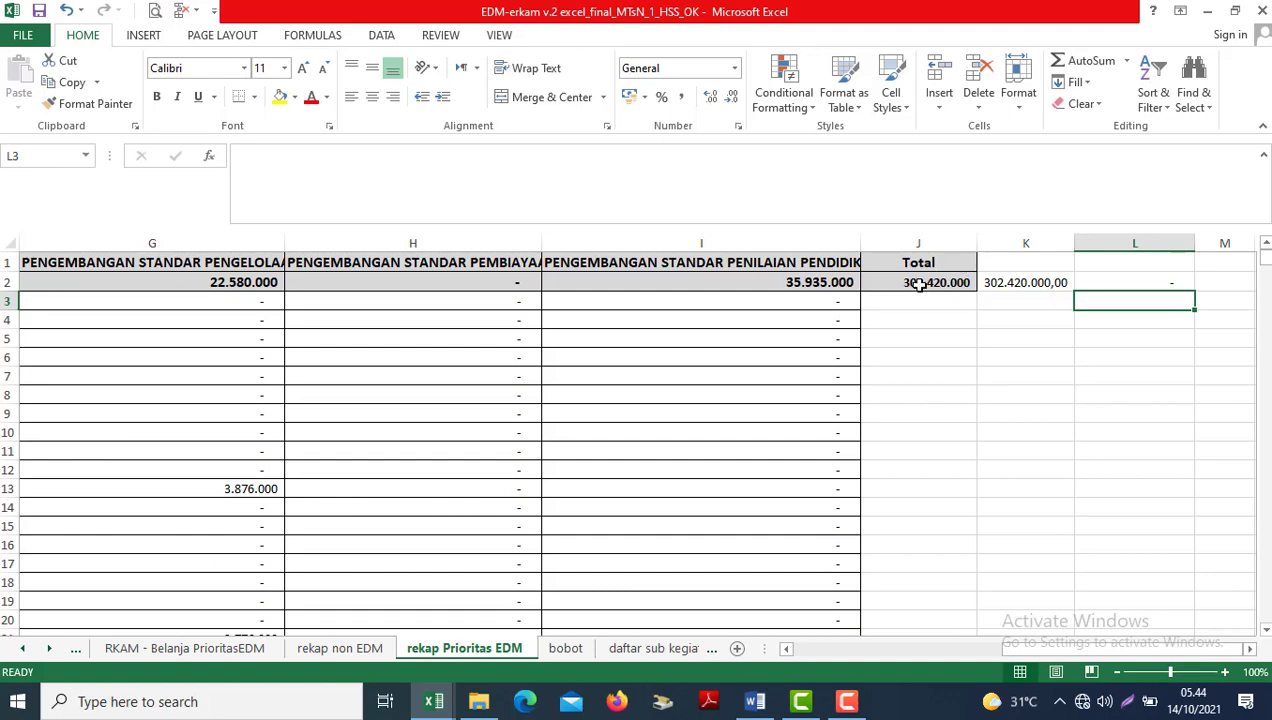
click(918, 284)
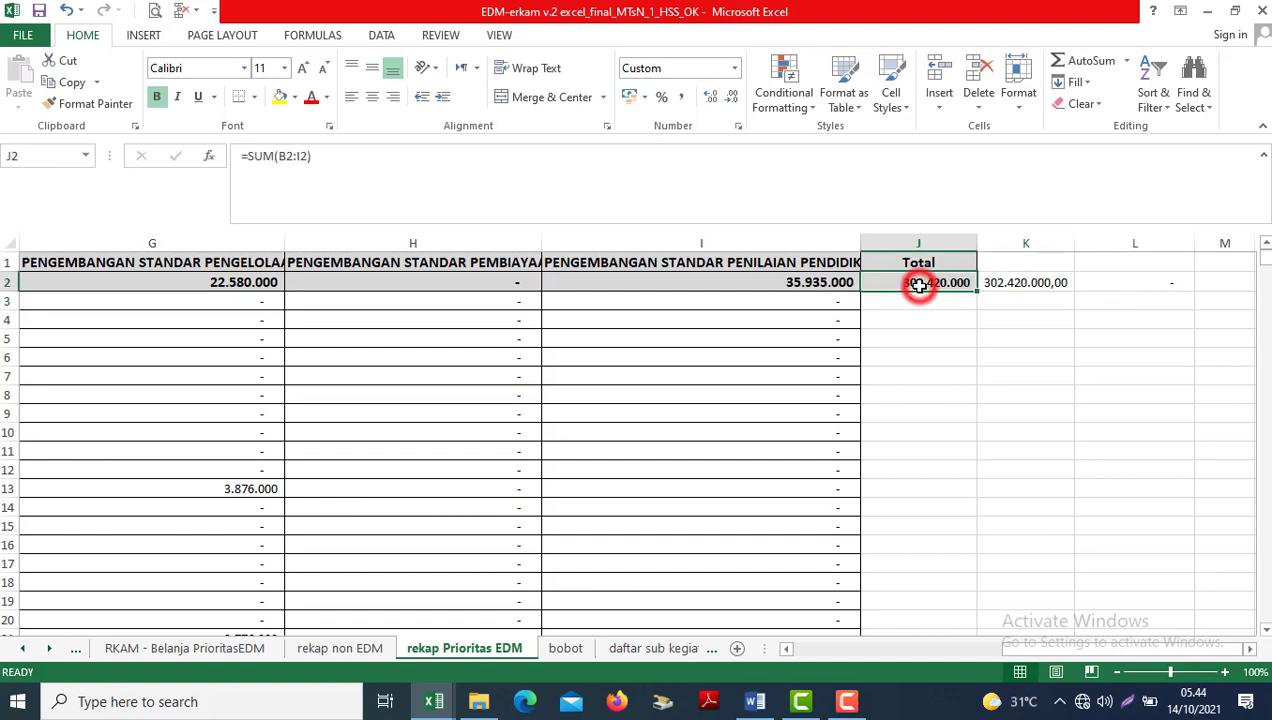
click(222, 648)
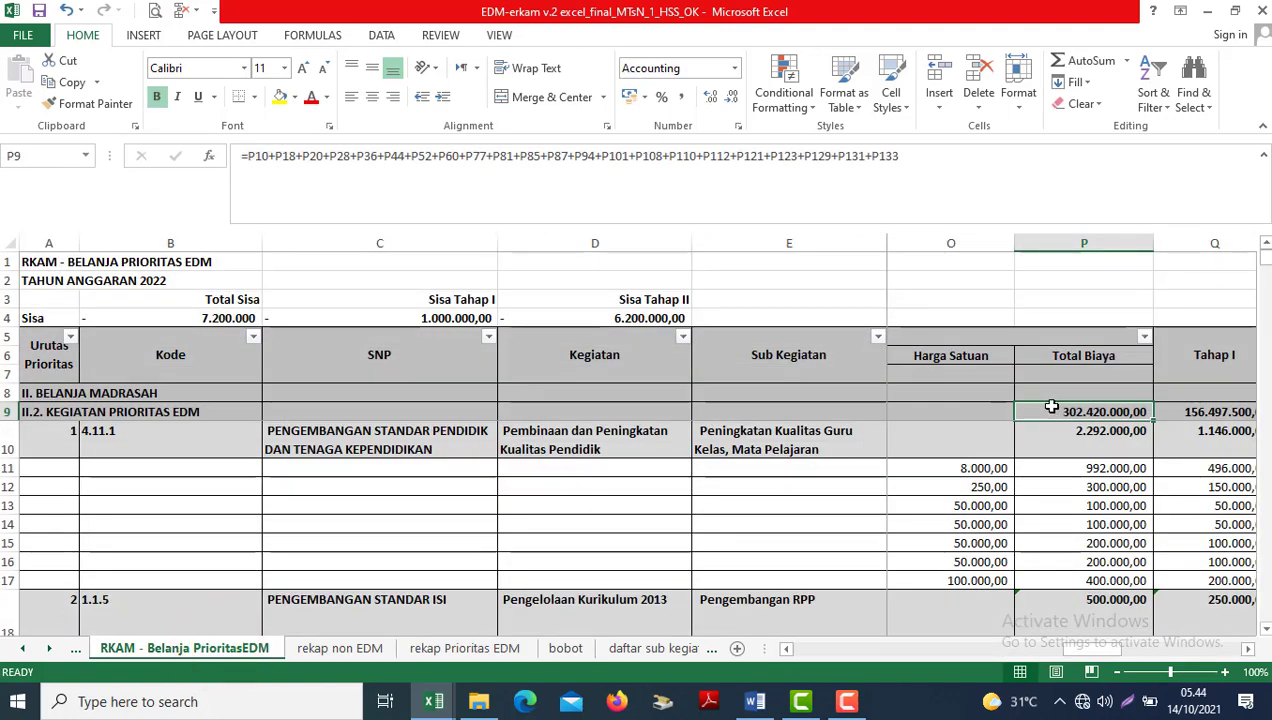
drag(927, 150, 235, 150)
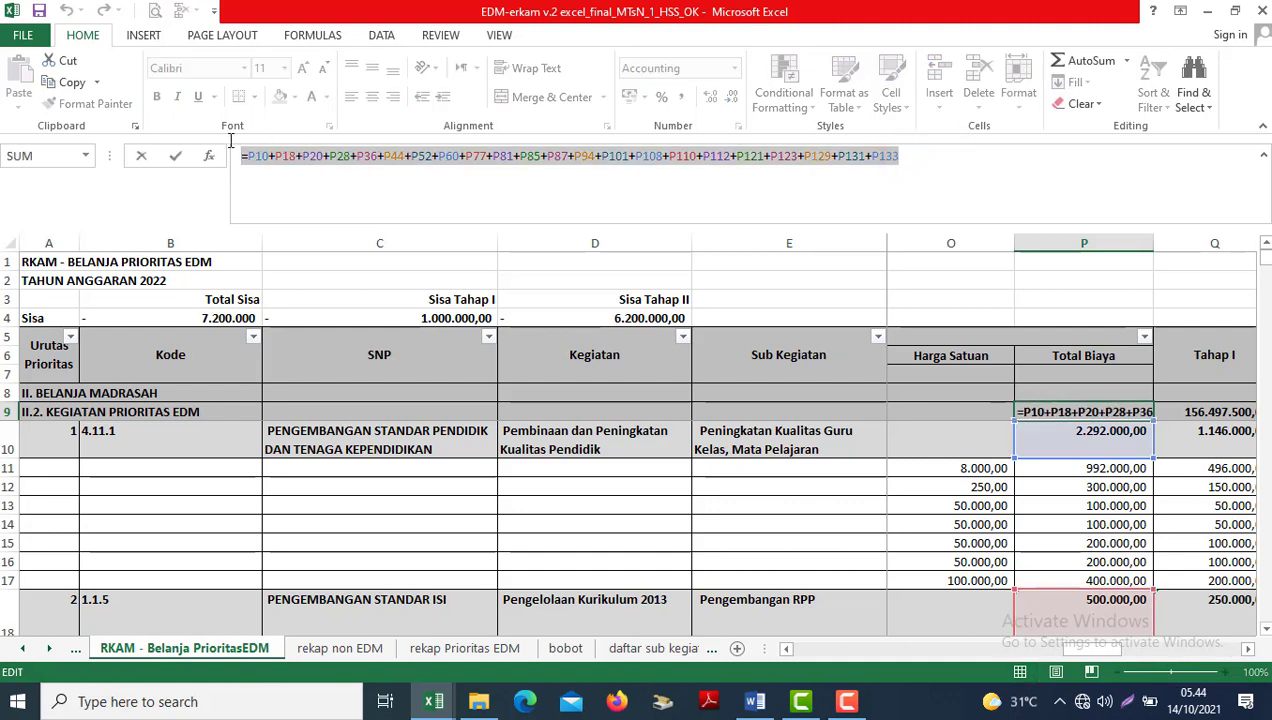
key(Escape)
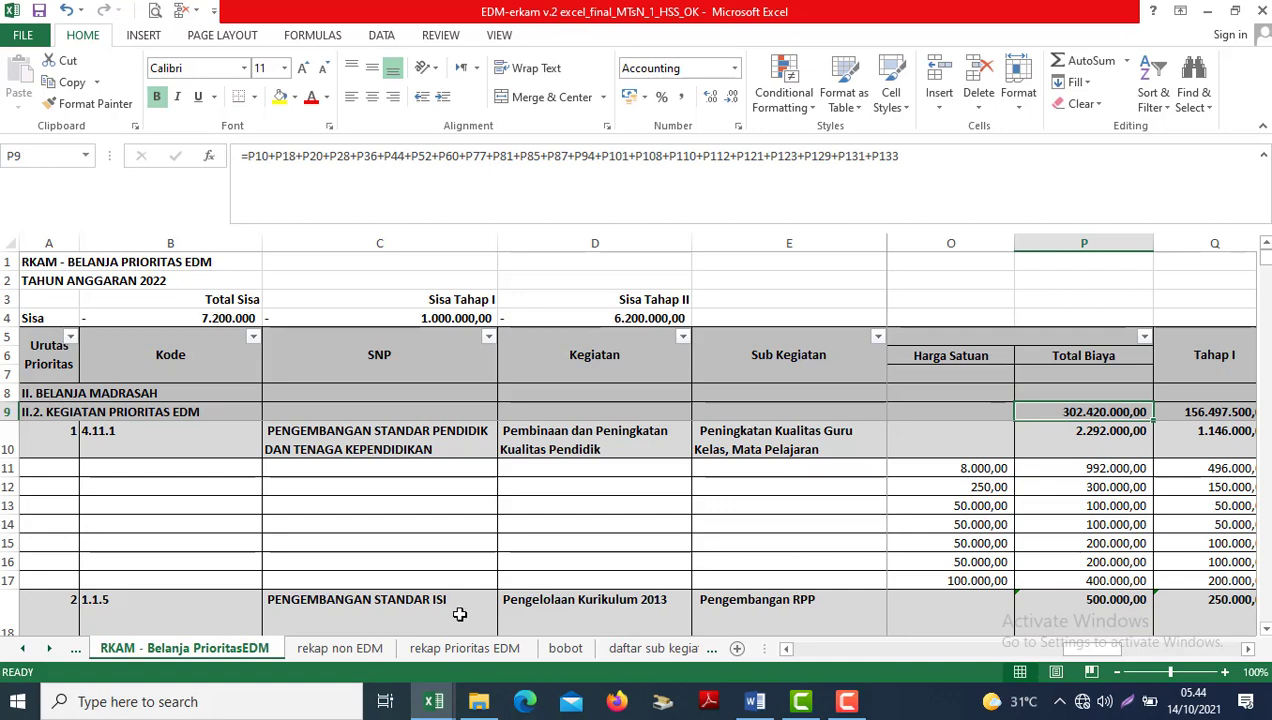
click(488, 648)
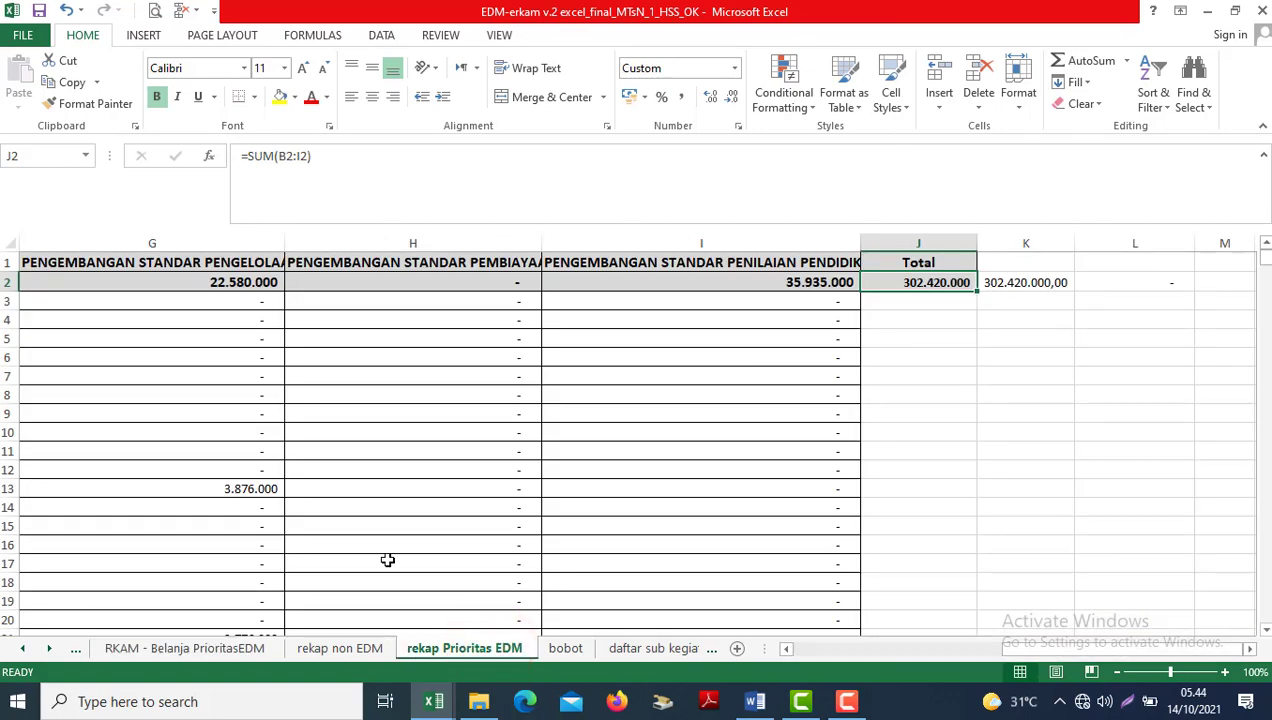
Clear the Harga Satuan values in O134:O136 under the priority 22 activity on RKAM - Belanja PrioritasEDM.
click(213, 650)
key(Down)
key(Down)
key(Down)
key(Down)
key(Down)
key(Down)
key(Down)
key(Down)
key(Down)
key(Down)
key(Down)
key(Down)
key(Down)
key(Down)
key(Down)
key(Down)
key(Down)
key(Down)
key(Down)
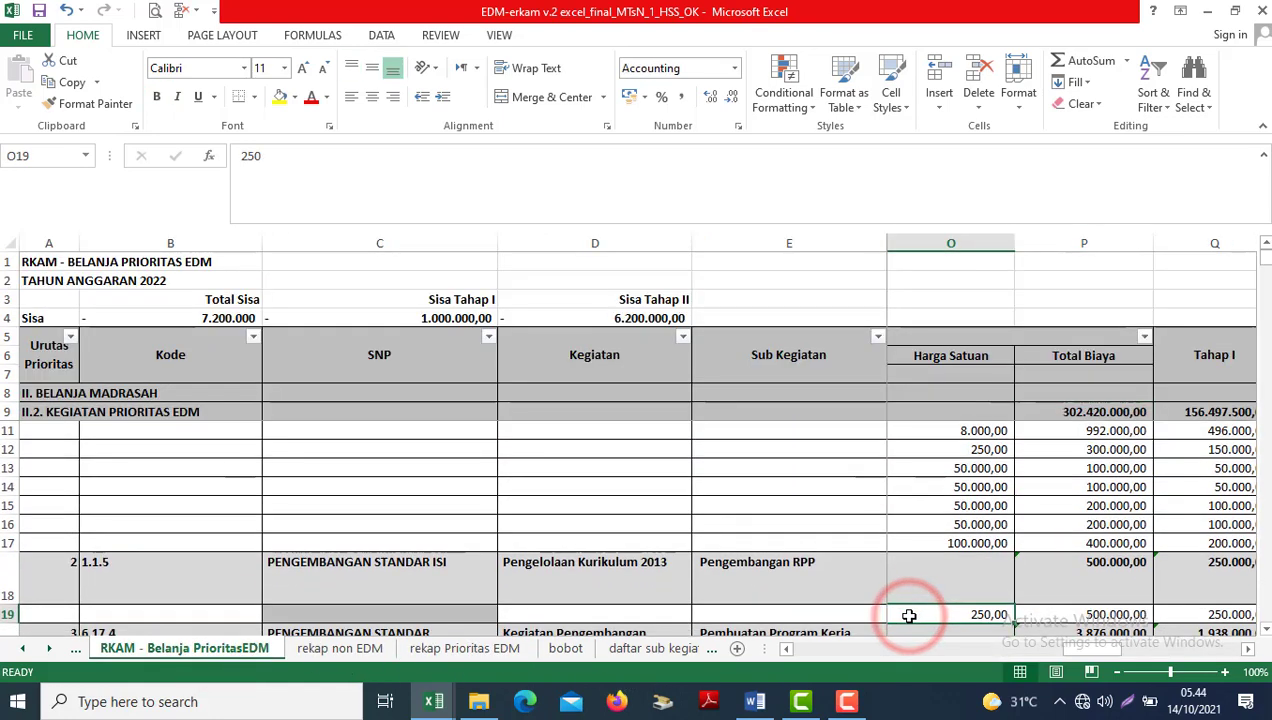
key(Down)
key(Down)
key(Down)
key(Down)
key(Down)
key(Down)
key(Down)
key(Down)
key(Down)
key(Down)
key(Down)
key(Down)
key(Down)
key(Down)
key(Down)
key(Down)
key(Down)
key(Down)
key(Down)
key(Down)
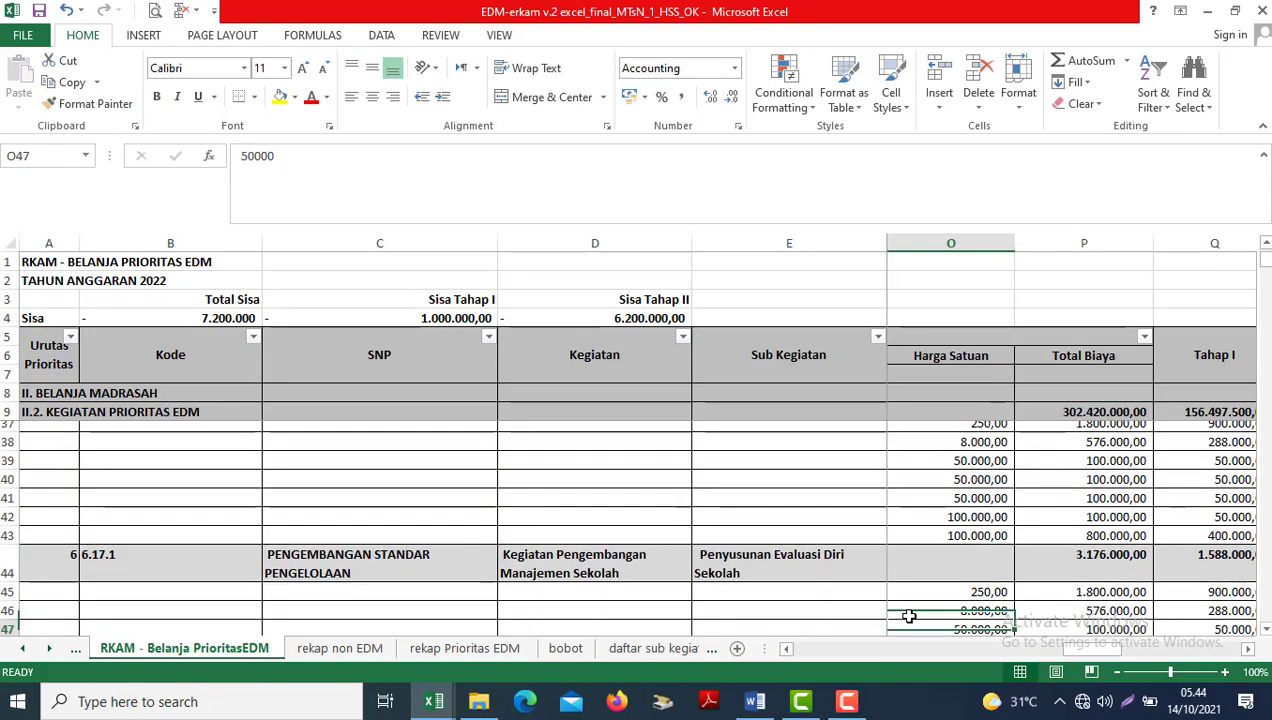
key(Down)
key(Down)
key(Down)
key(Down)
key(Down)
key(Down)
key(Down)
key(Down)
key(Down)
key(Down)
key(Down)
key(Down)
key(Down)
key(Down)
key(Down)
key(Down)
key(Down)
key(Down)
key(Down)
key(Down)
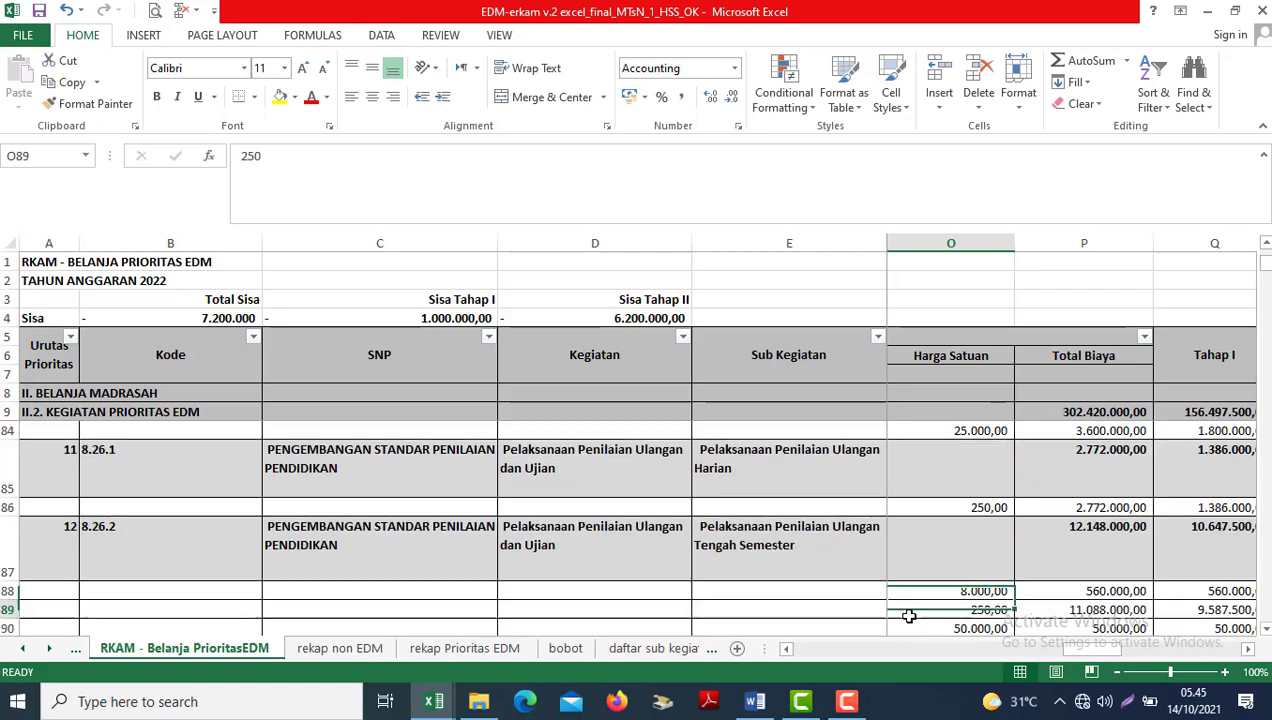
key(Down)
key(Down)
key(Down)
key(Down)
key(Down)
key(Down)
key(Down)
key(Down)
key(Down)
key(Down)
key(Down)
key(Down)
key(Down)
key(Down)
key(Down)
key(Down)
key(Down)
key(Down)
key(Down)
key(Down)
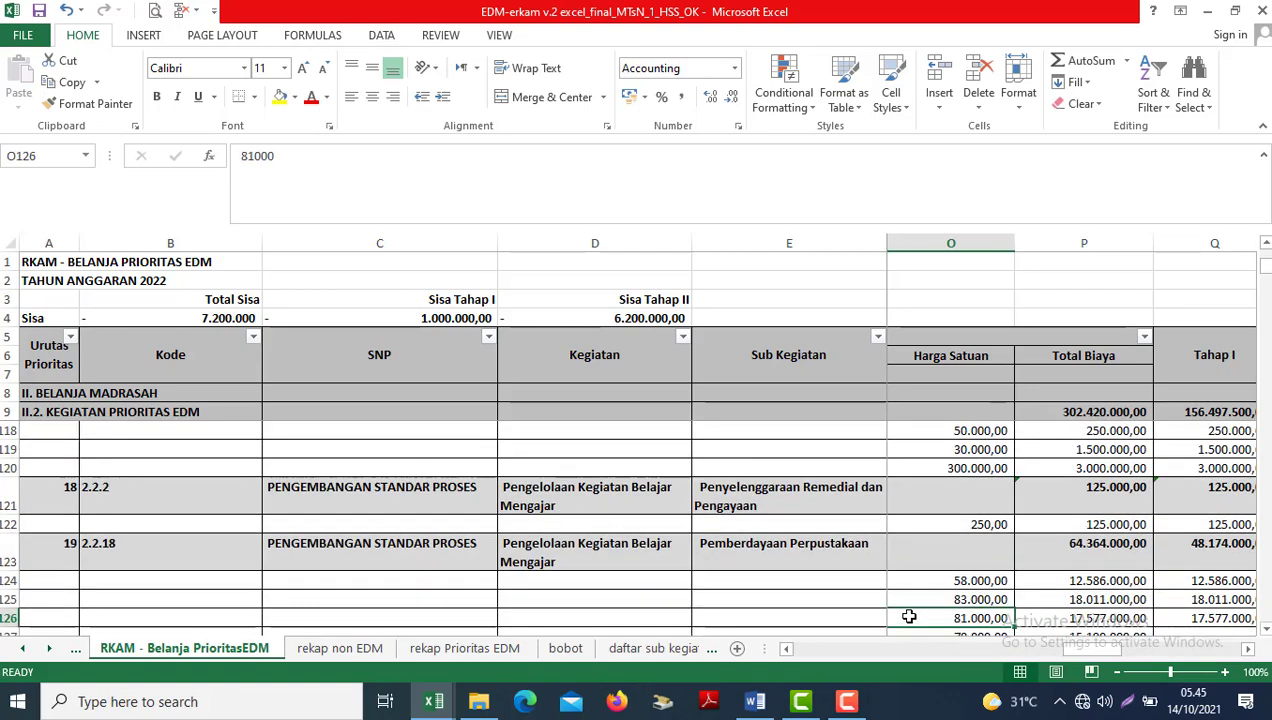
key(Up)
key(Up)
key(Up)
key(Up)
key(Up)
key(Up)
key(Up)
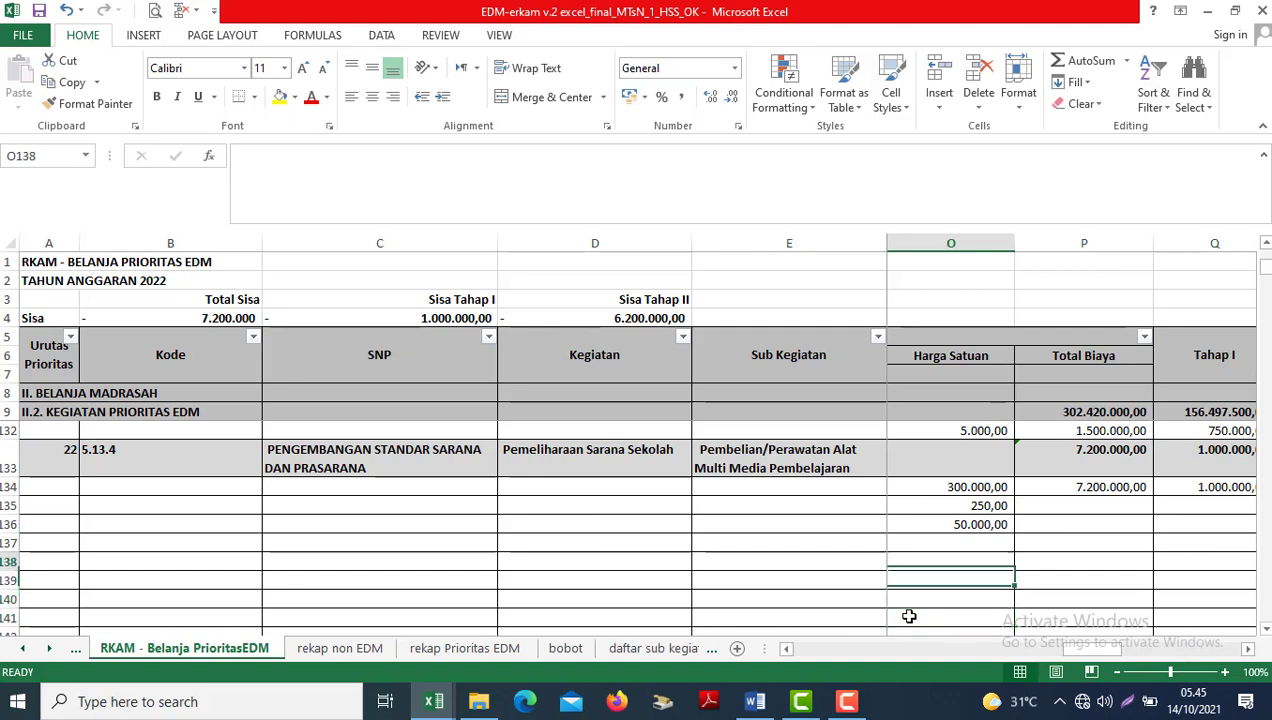
key(shift+Down)
key(shift+Down)
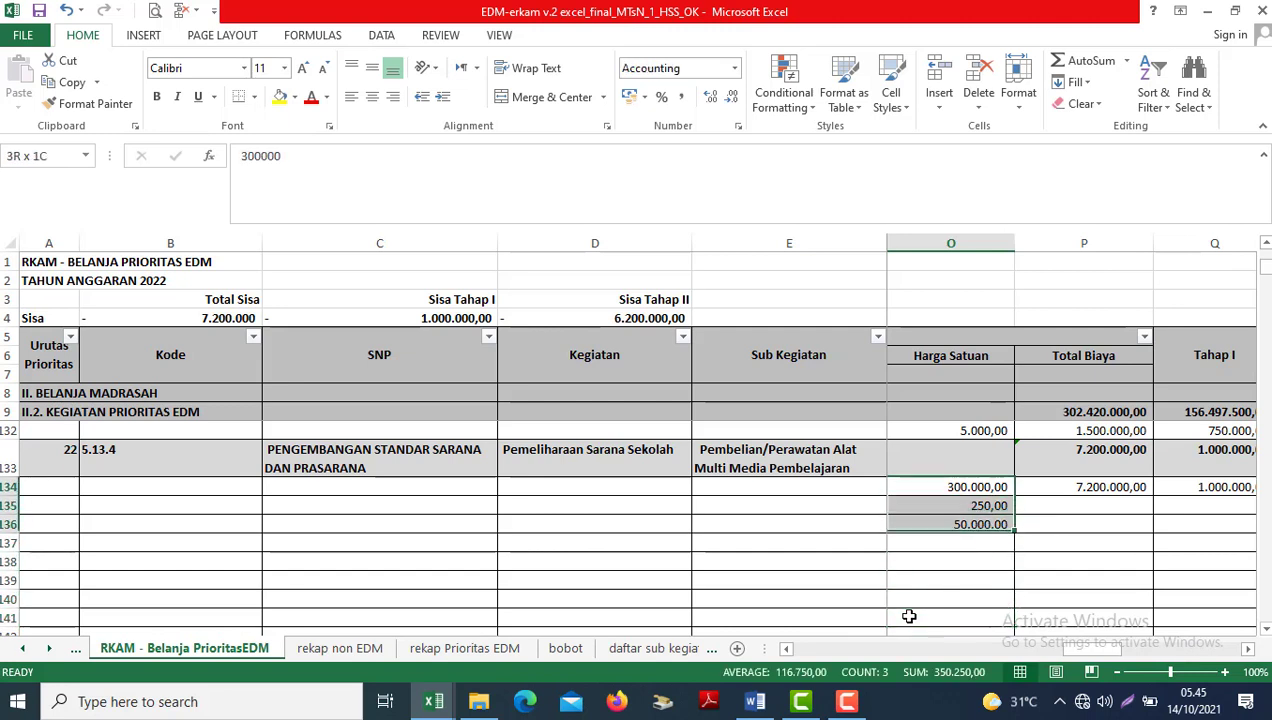
key(Delete)
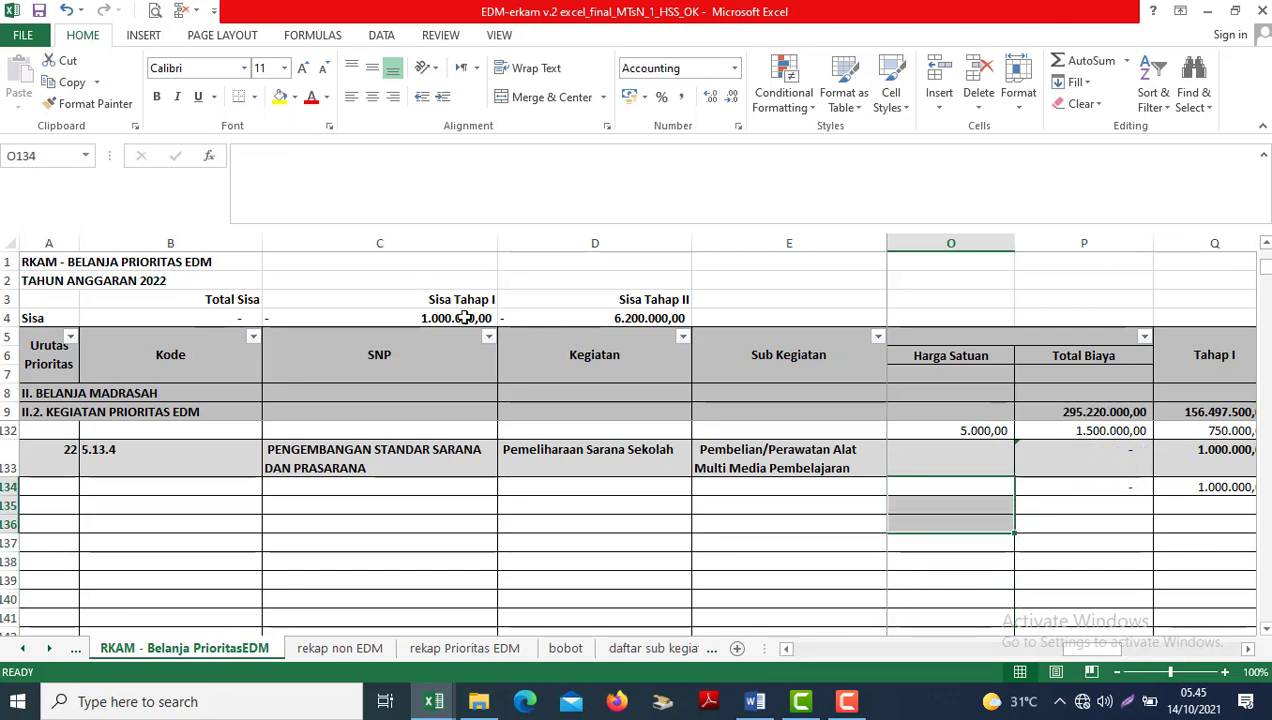
Check the Sisa Tahap I and Sisa Tahap II cells in row 4 against the cleared unit prices.
click(465, 318)
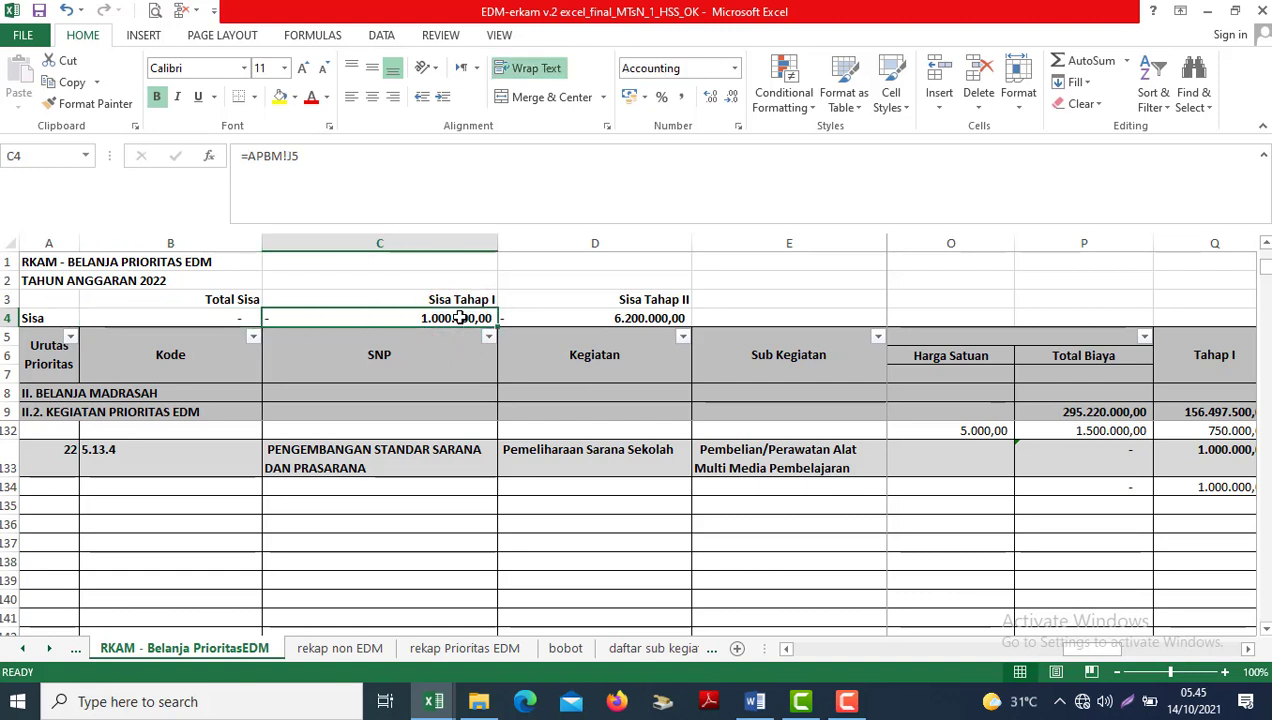
key(Right)
key(Left)
key(Left)
key(Down)
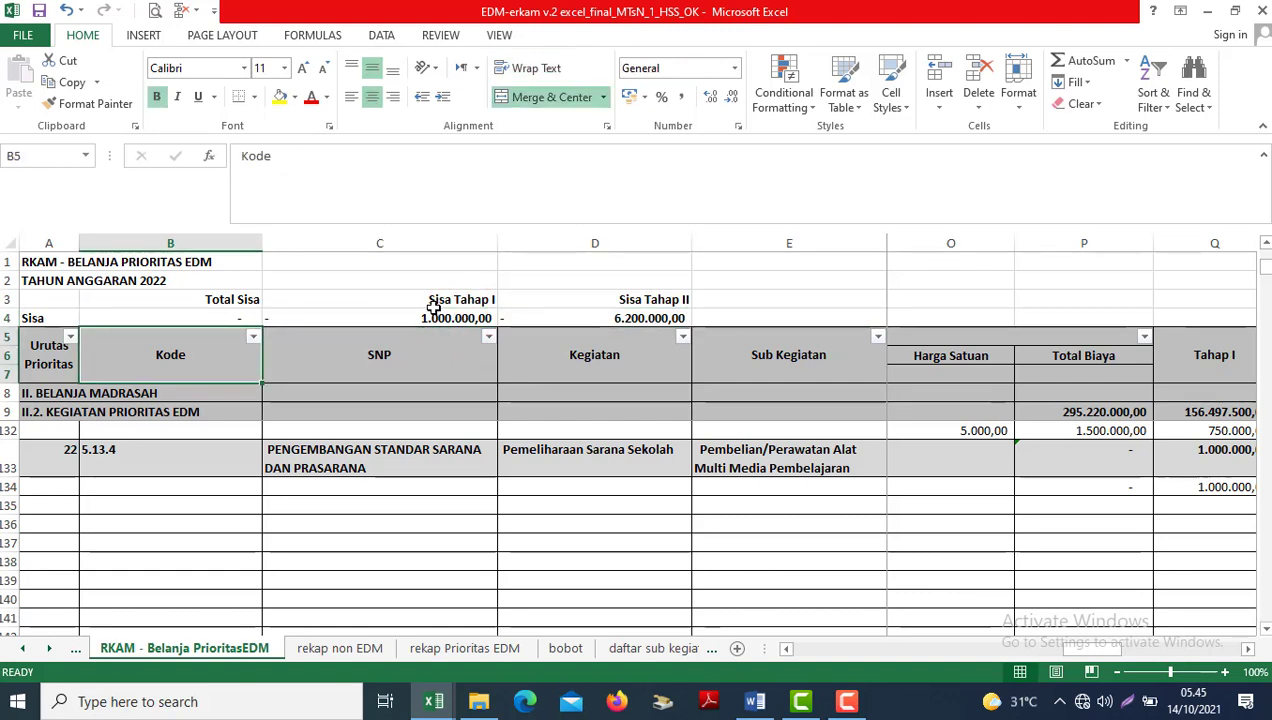
click(432, 301)
Clear the Tahap I and Tahap II amounts in Q134 and R134 of the priority 22 activity.
click(1173, 485)
click(1175, 485)
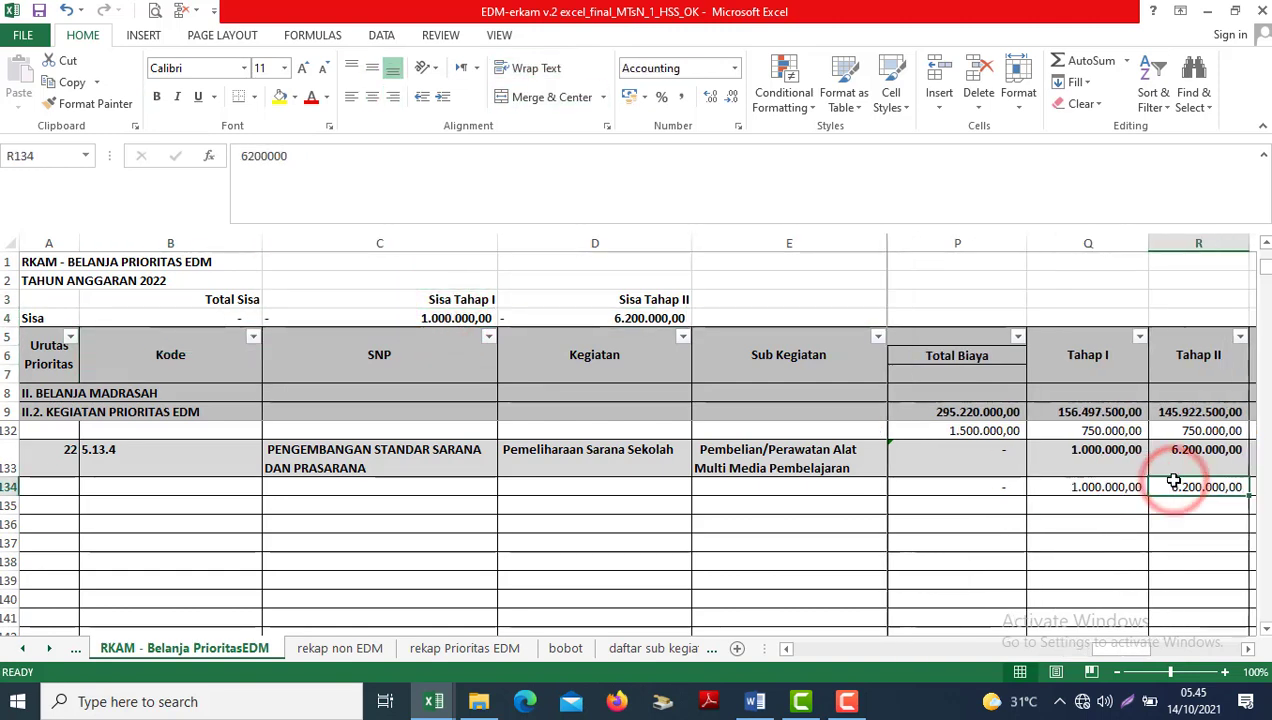
key(Left)
key(Delete)
key(Right)
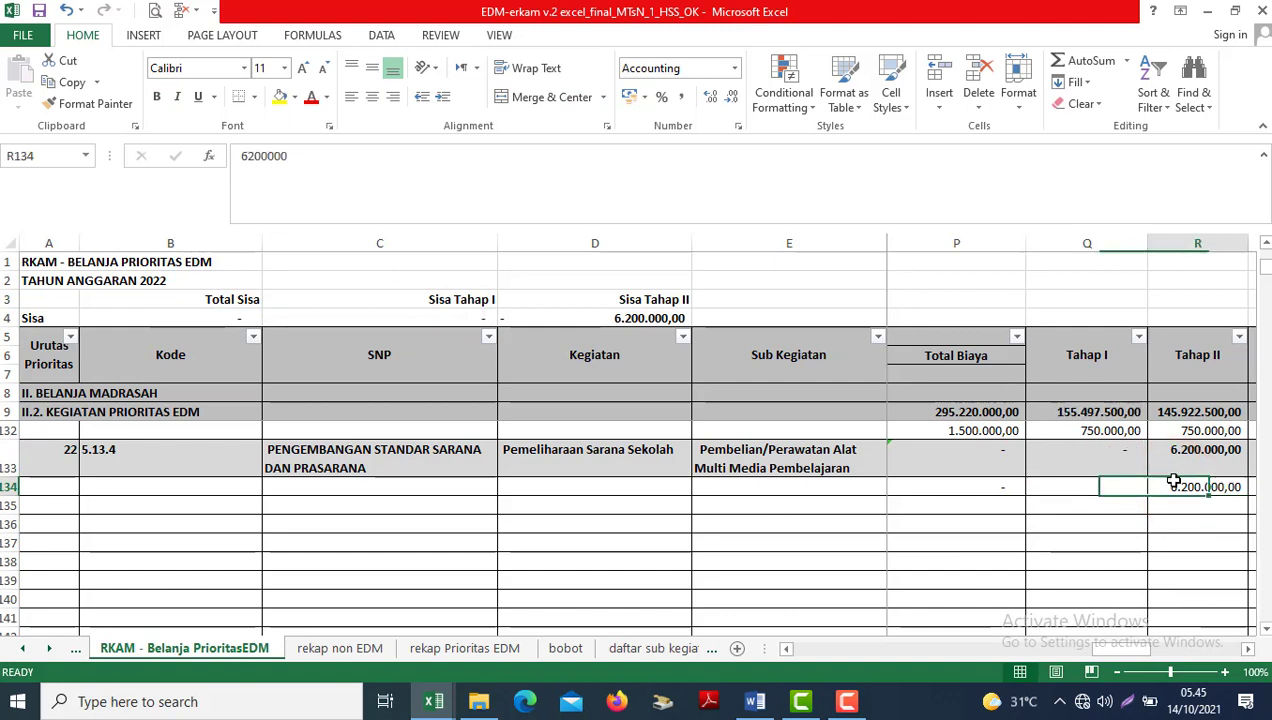
key(Delete)
key(Left)
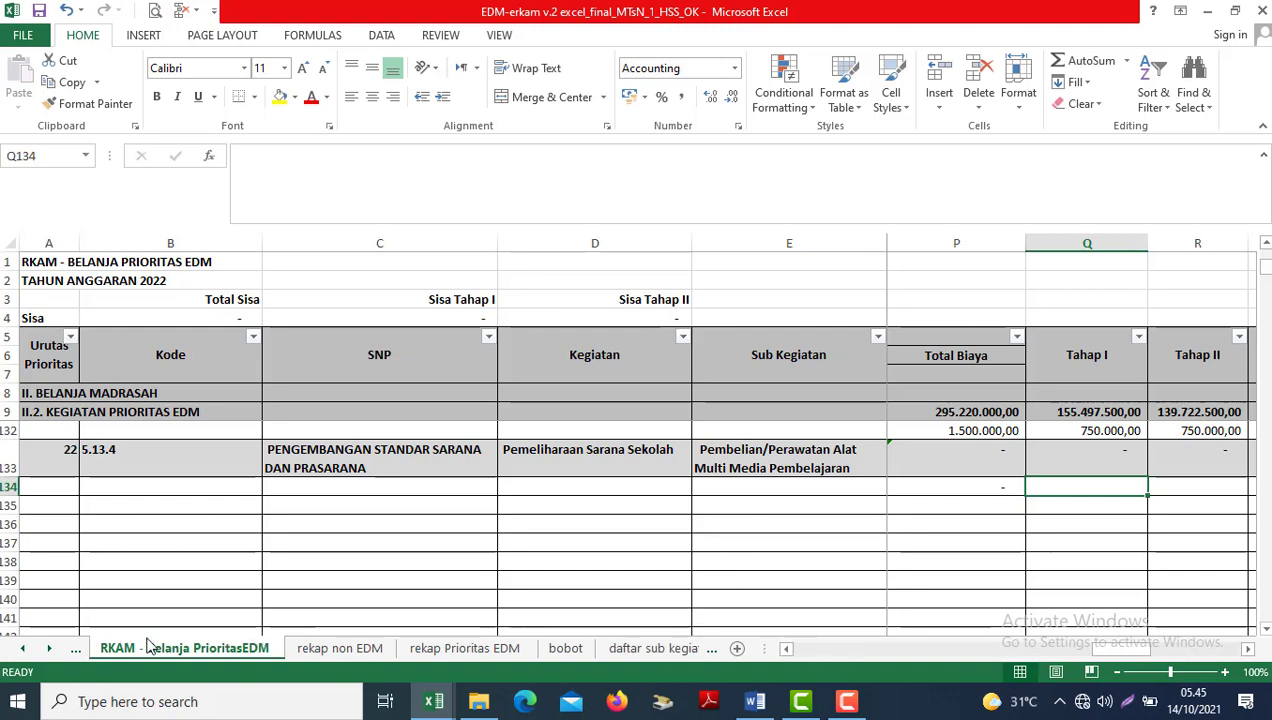
Look through the activities on RKAM - Belanja NON EDM from the first code down past the end of the table.
click(22, 648)
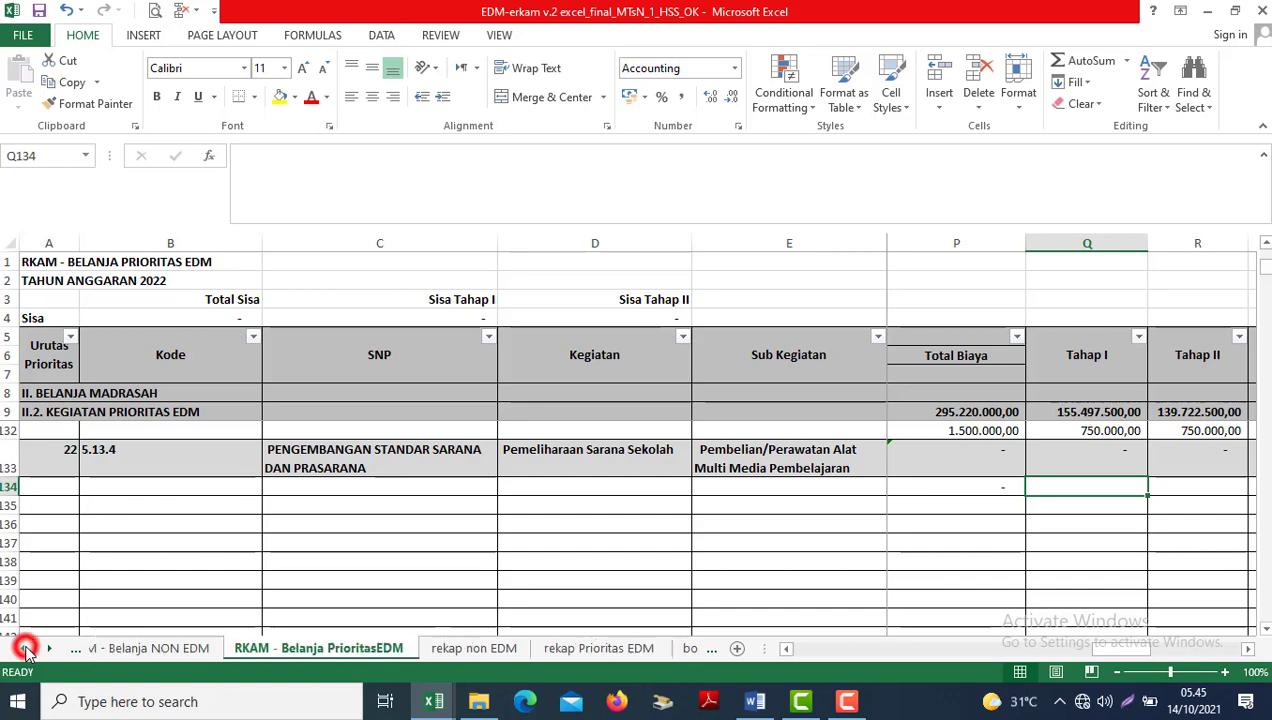
click(176, 652)
click(497, 474)
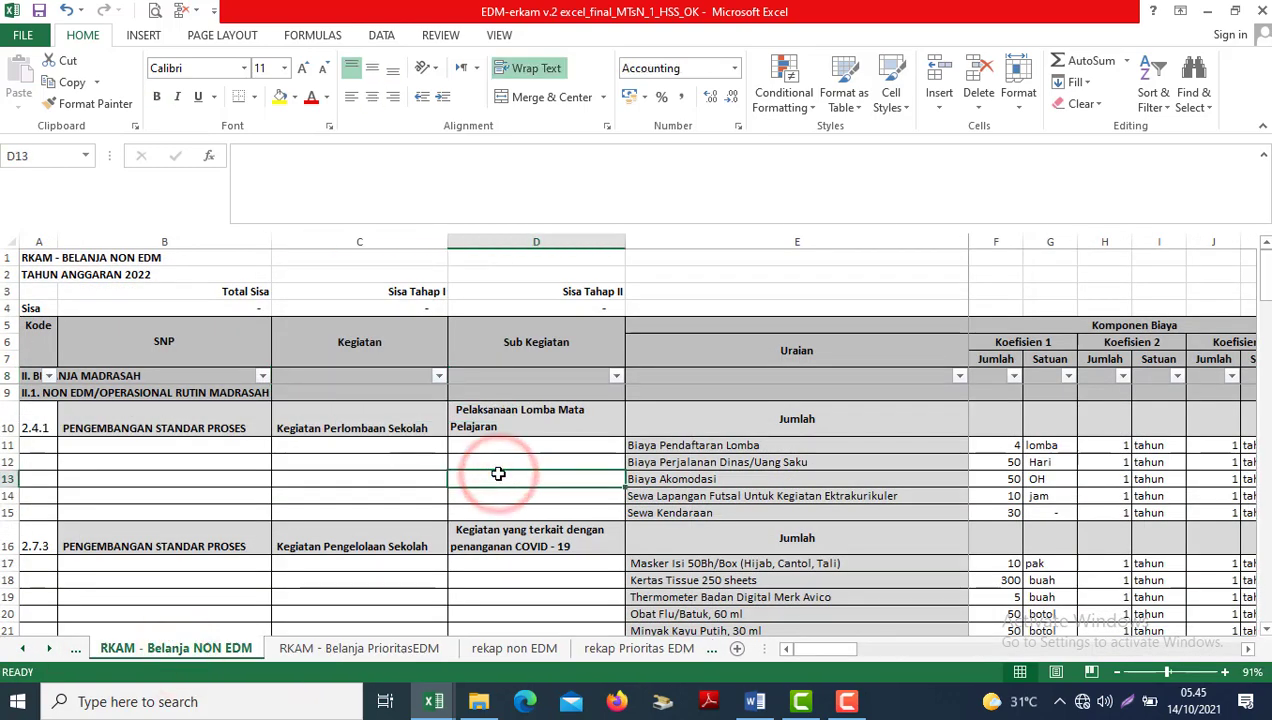
key(Down)
key(Down)
key(Down)
key(Down)
key(Down)
key(Down)
key(Down)
key(Down)
key(Down)
key(Down)
key(Down)
key(Down)
key(Down)
key(Down)
key(Down)
key(Down)
key(Down)
key(Down)
key(Down)
key(Down)
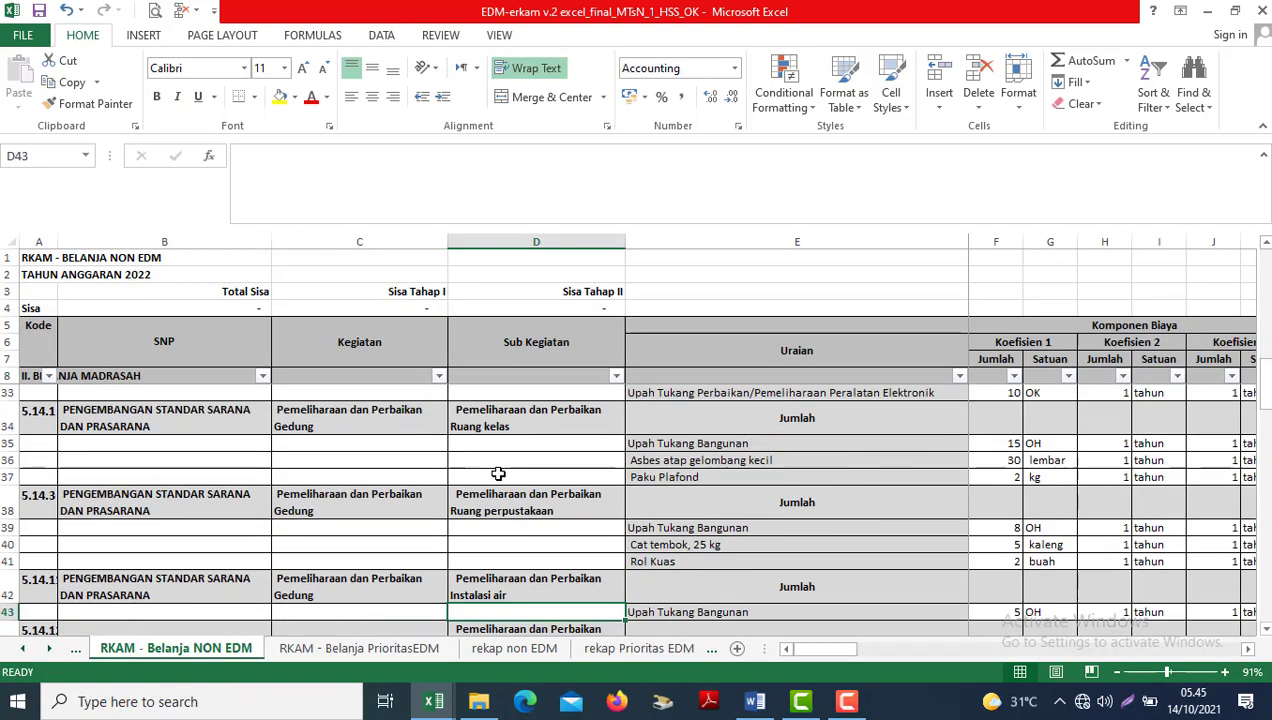
key(Down)
key(Down)
key(Down)
key(Down)
key(Down)
key(Down)
key(Down)
key(Down)
key(Down)
key(Down)
key(Down)
key(Down)
key(Down)
key(Down)
key(Down)
key(Down)
key(Down)
key(Down)
key(Down)
key(Down)
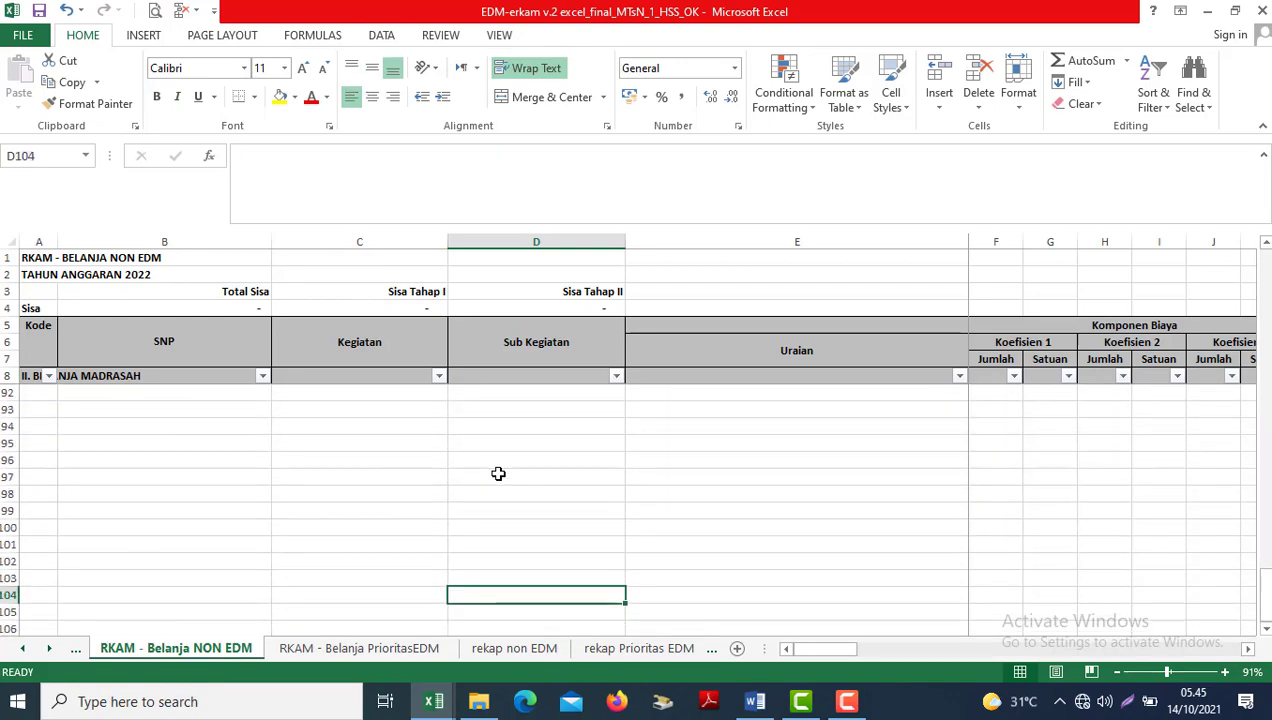
Examine the final activity rows 76 to 85 across to the Harga Satuan, Total Biaya and Tahap columns.
key(Up)
key(Up)
key(Up)
key(Up)
key(Up)
key(Up)
key(Up)
key(Up)
key(Up)
key(Up)
key(Up)
key(Up)
key(Up)
key(Up)
key(Up)
key(Up)
key(Up)
key(Up)
key(Up)
key(Up)
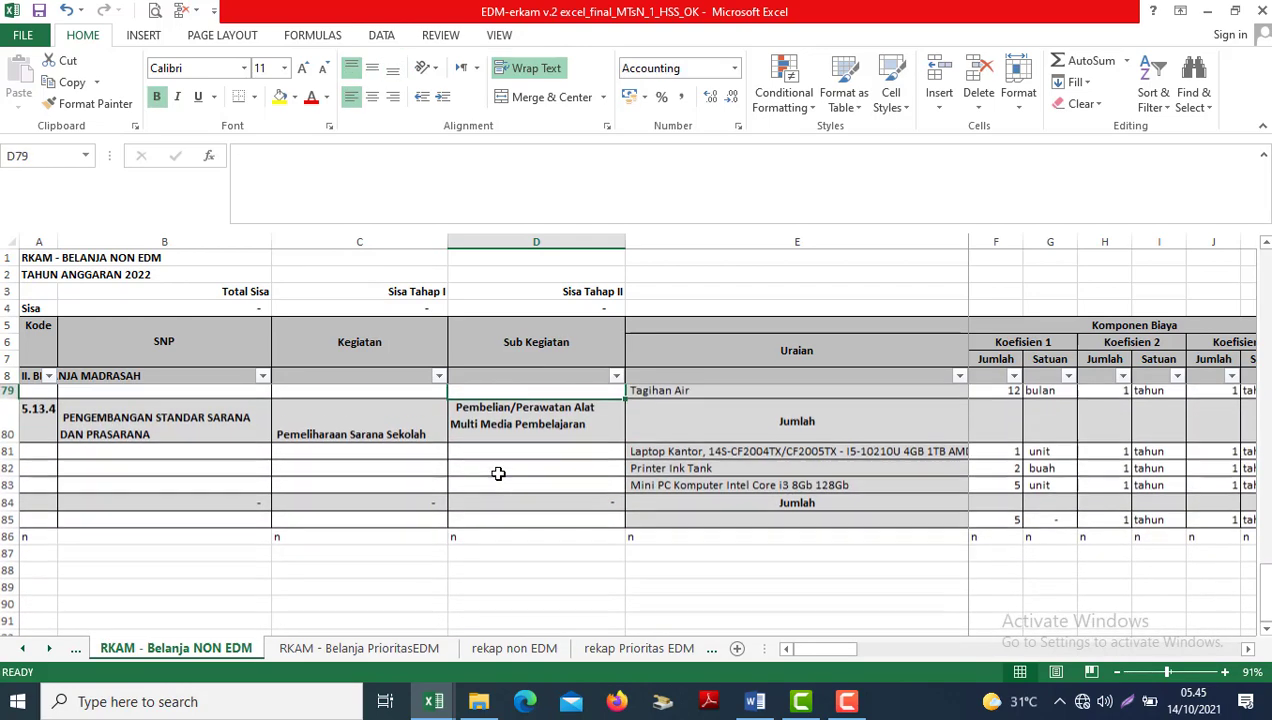
key(Up)
key(Up)
key(Up)
key(Right)
key(Right)
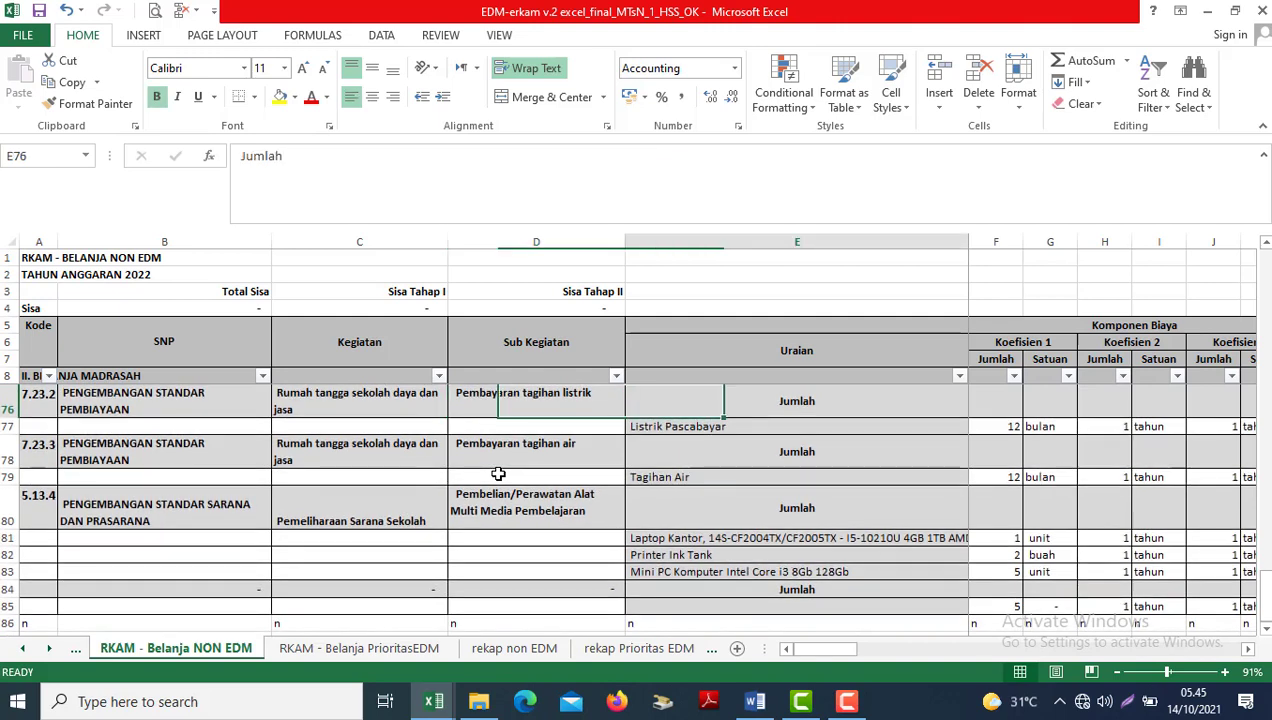
key(Right)
key(Right)
key(Right)
key(Right)
key(Right)
key(Right)
key(Right)
key(Right)
key(Right)
key(Right)
key(Right)
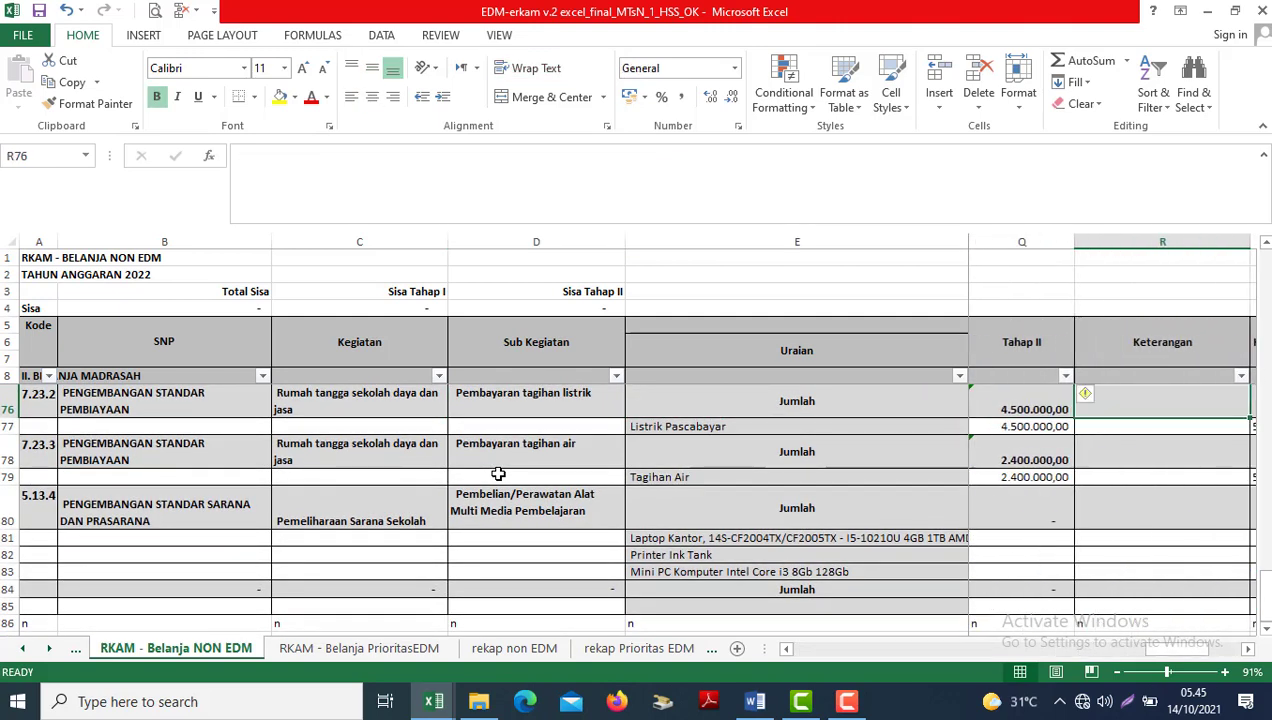
key(Left)
key(Left)
key(Left)
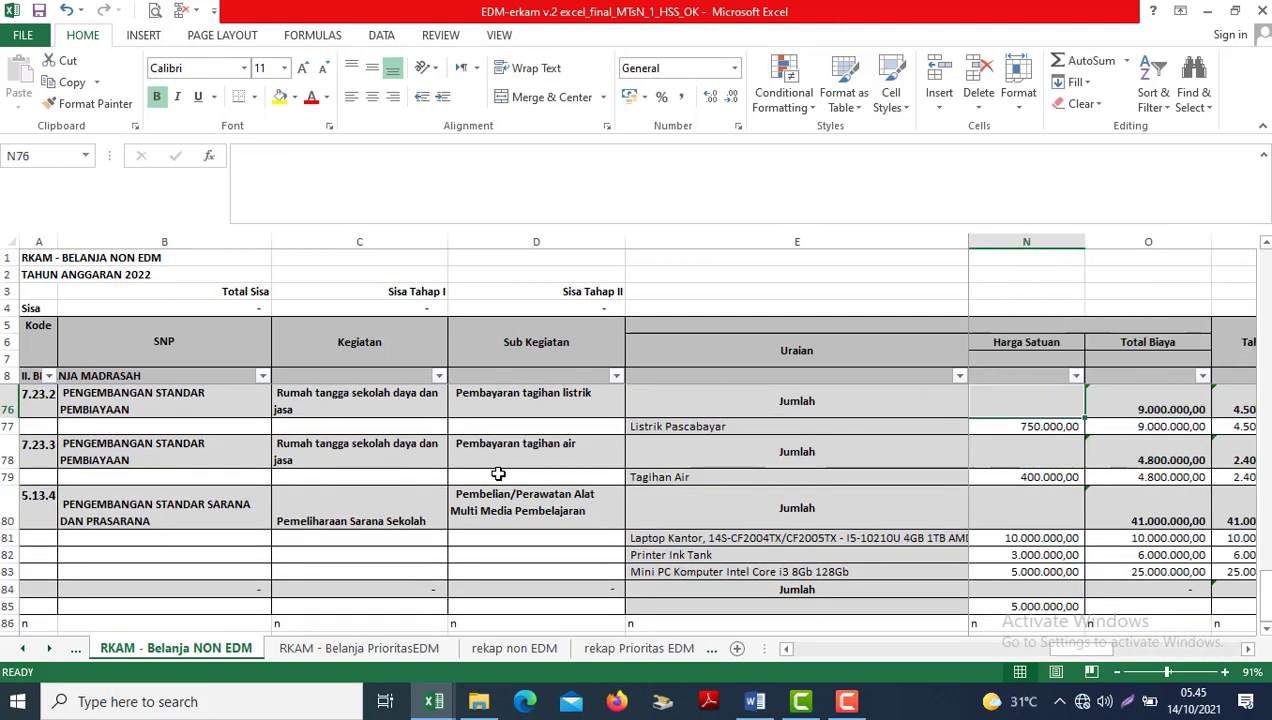
Inspect the Total Biaya SUM formulas in O76 and O80 and the cells they add up.
double_click(1149, 396)
key(Escape)
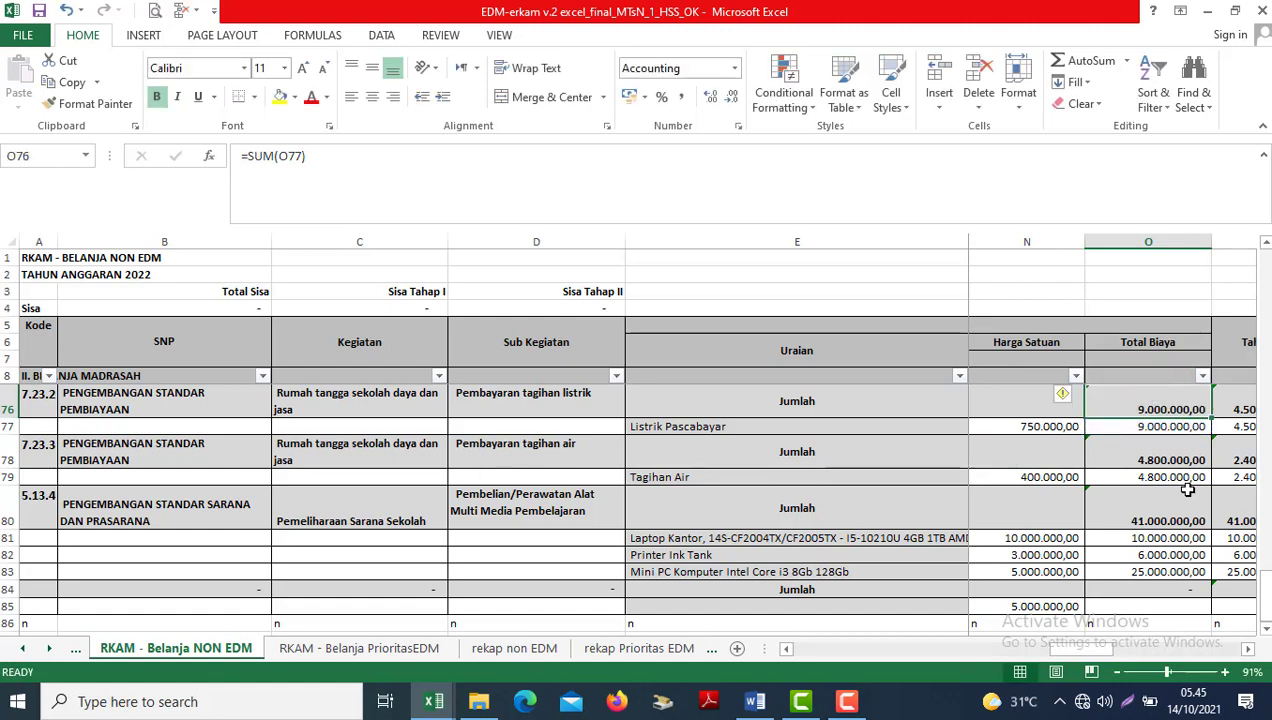
double_click(1127, 519)
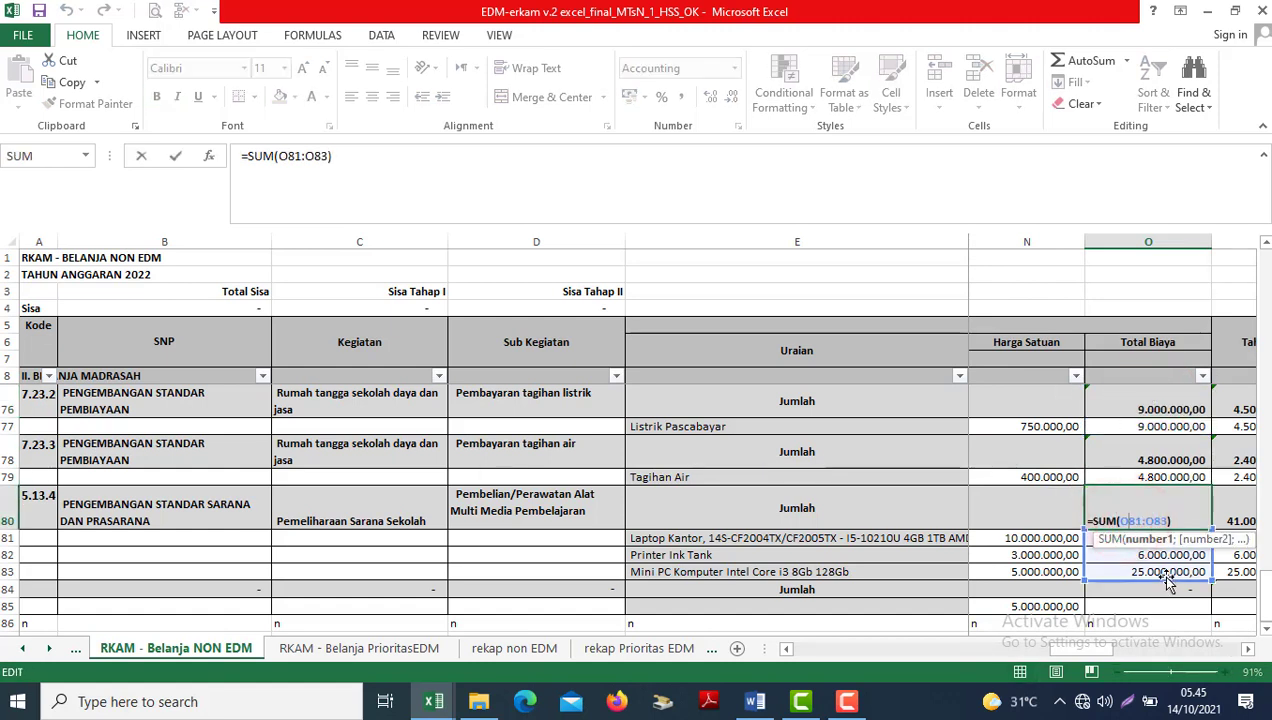
key(Escape)
key(Left)
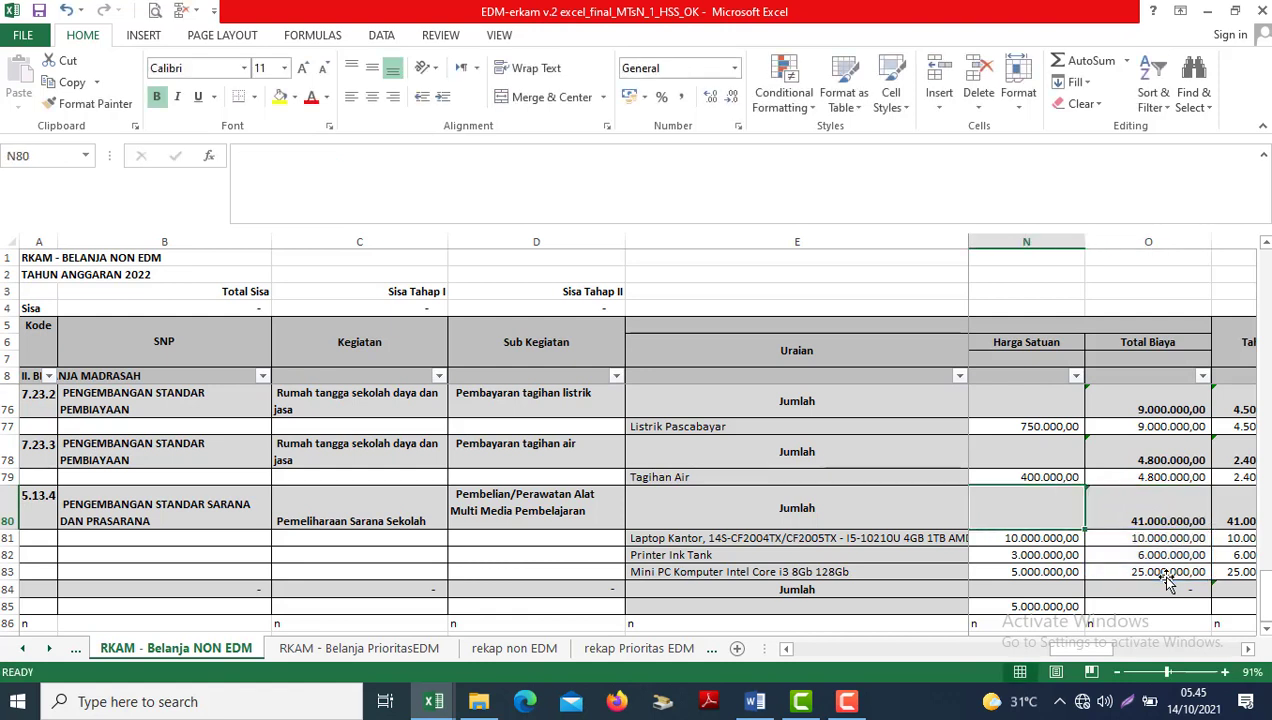
key(Left)
key(Left)
key(Left)
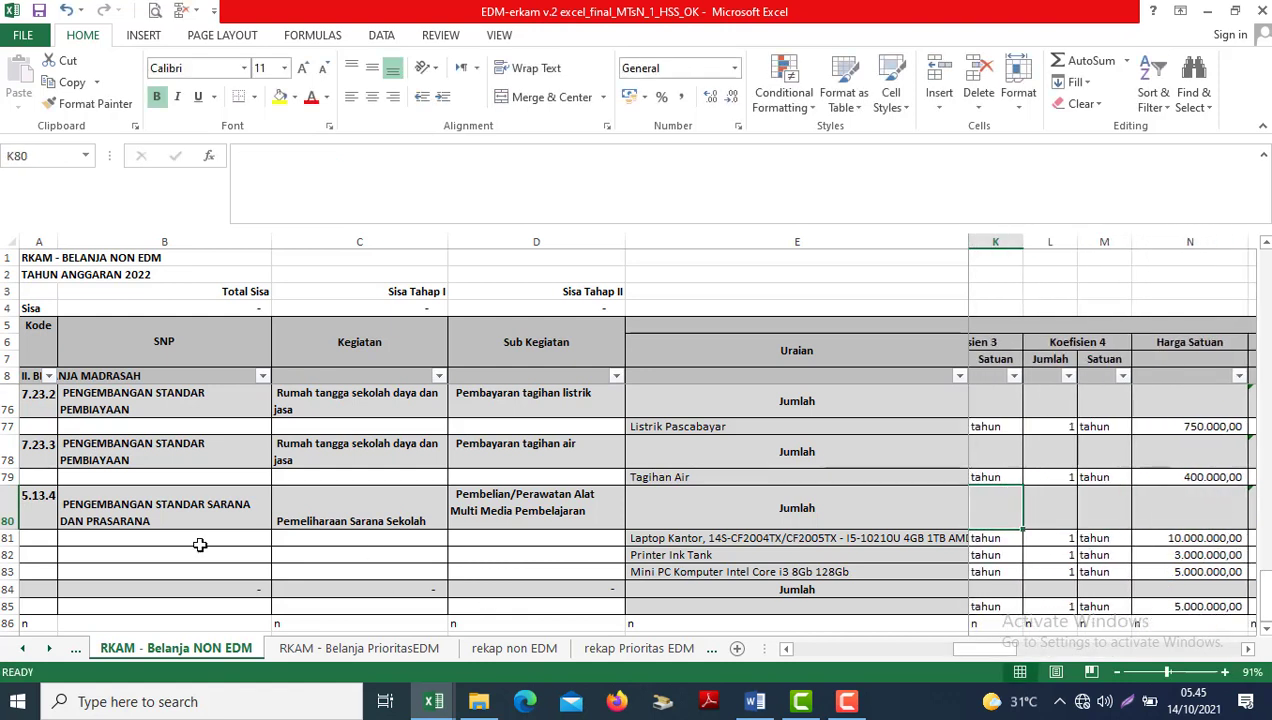
Replace the code in A80 with 7.21.3, copied from daftar sub kegiatan in the referensi workbook and pasted as values.
click(106, 572)
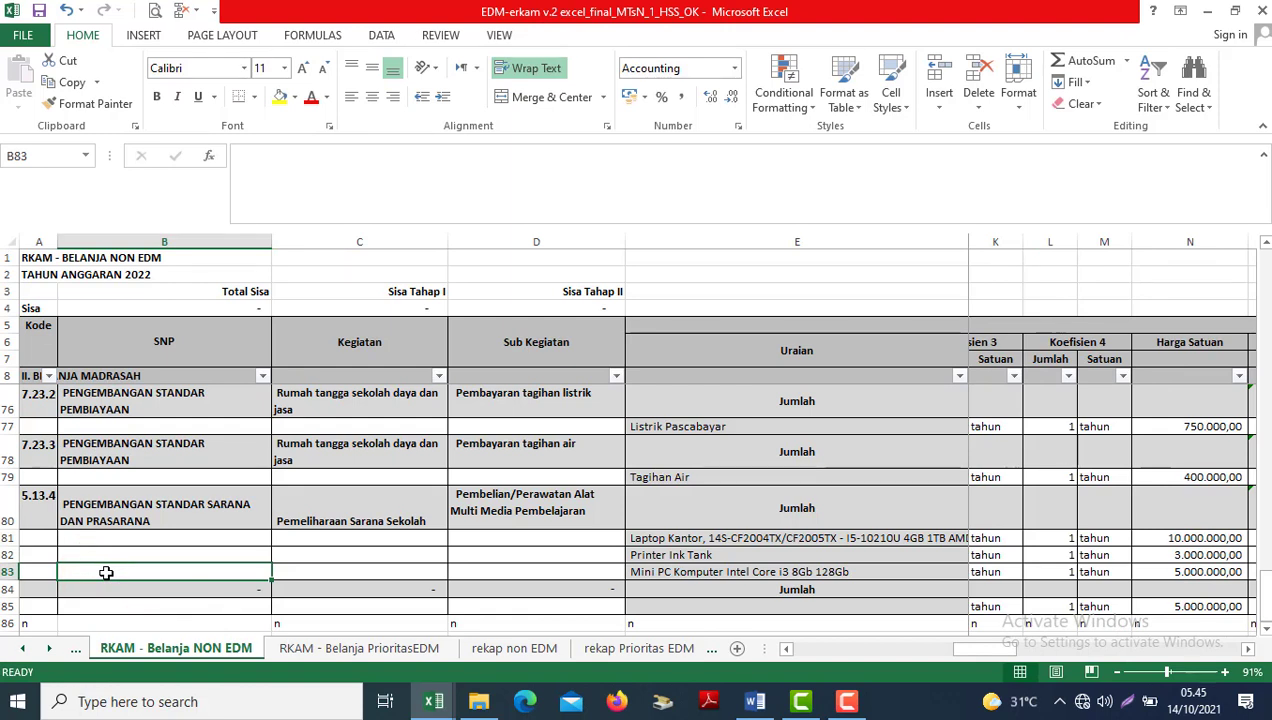
key(Up)
click(33, 501)
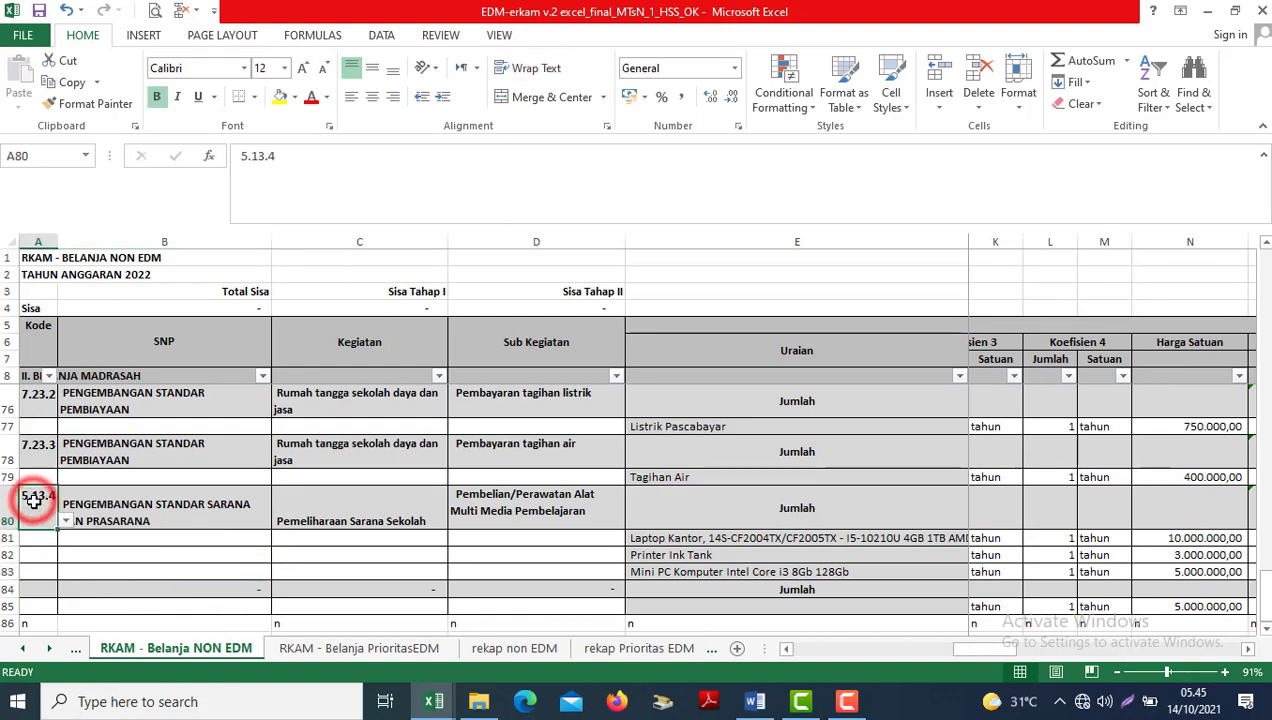
key(Delete)
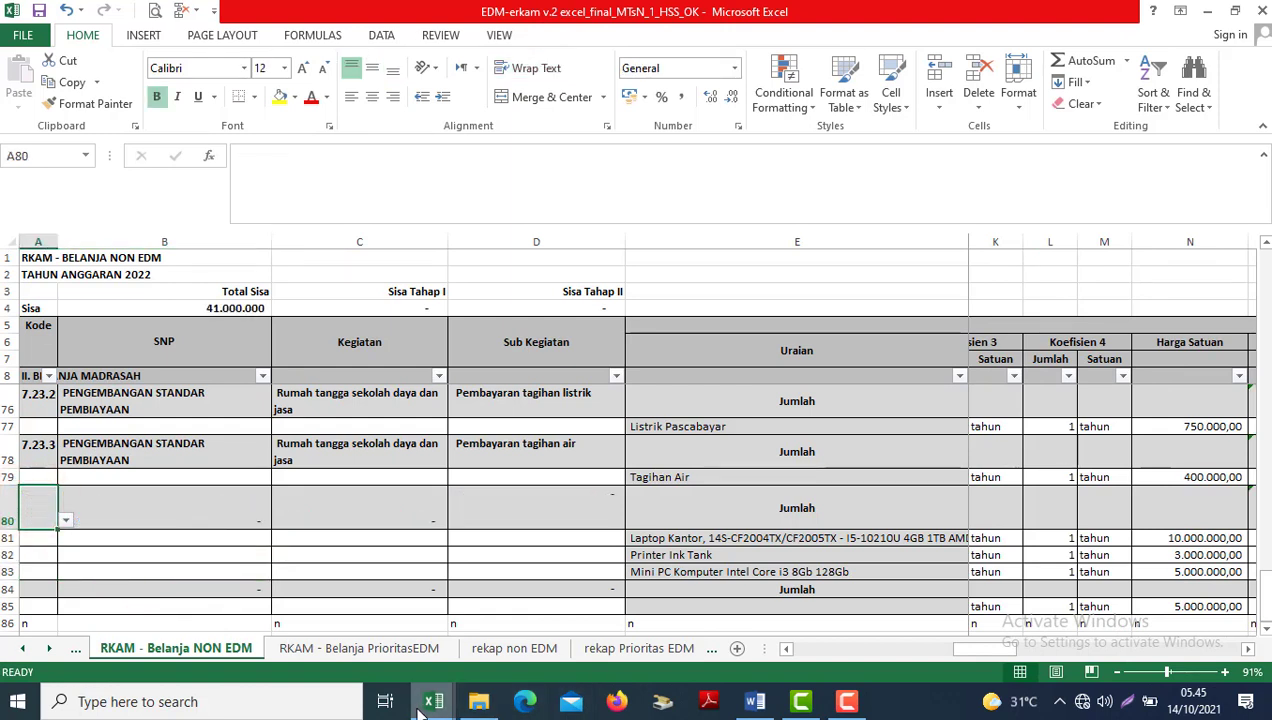
mouse_move(430, 708)
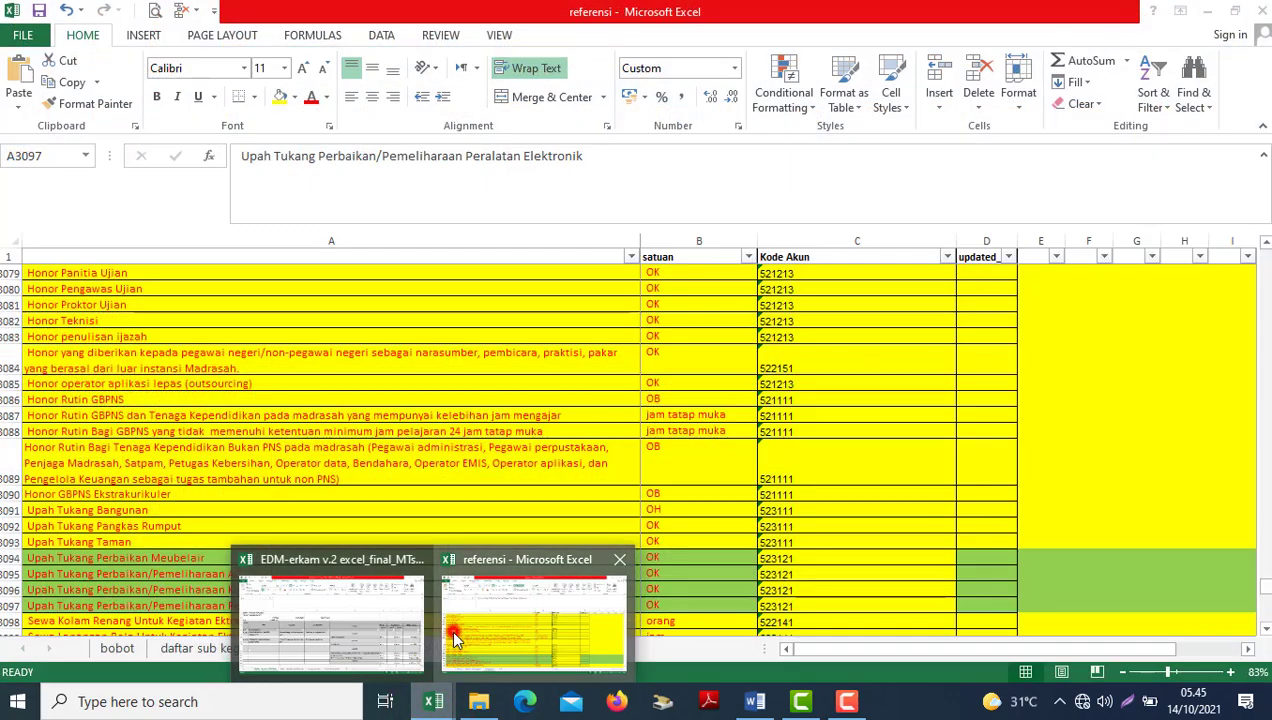
click(453, 630)
click(178, 650)
click(110, 478)
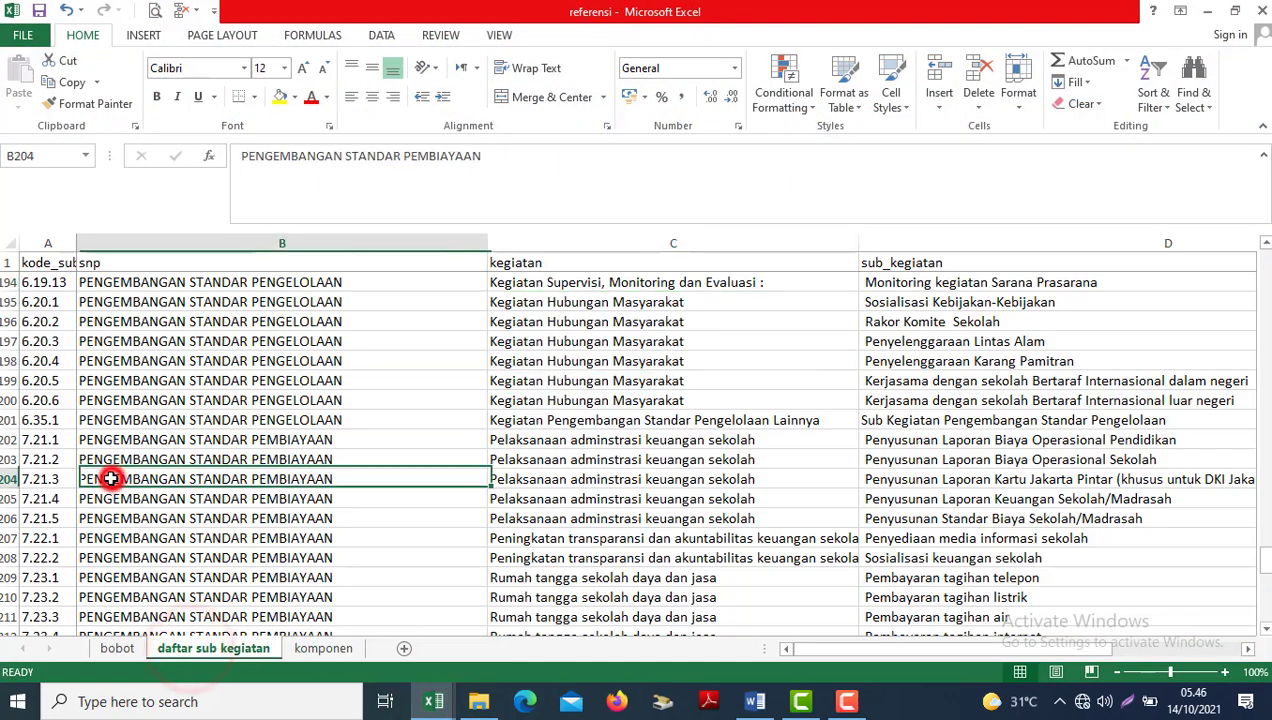
key(ctrl+c)
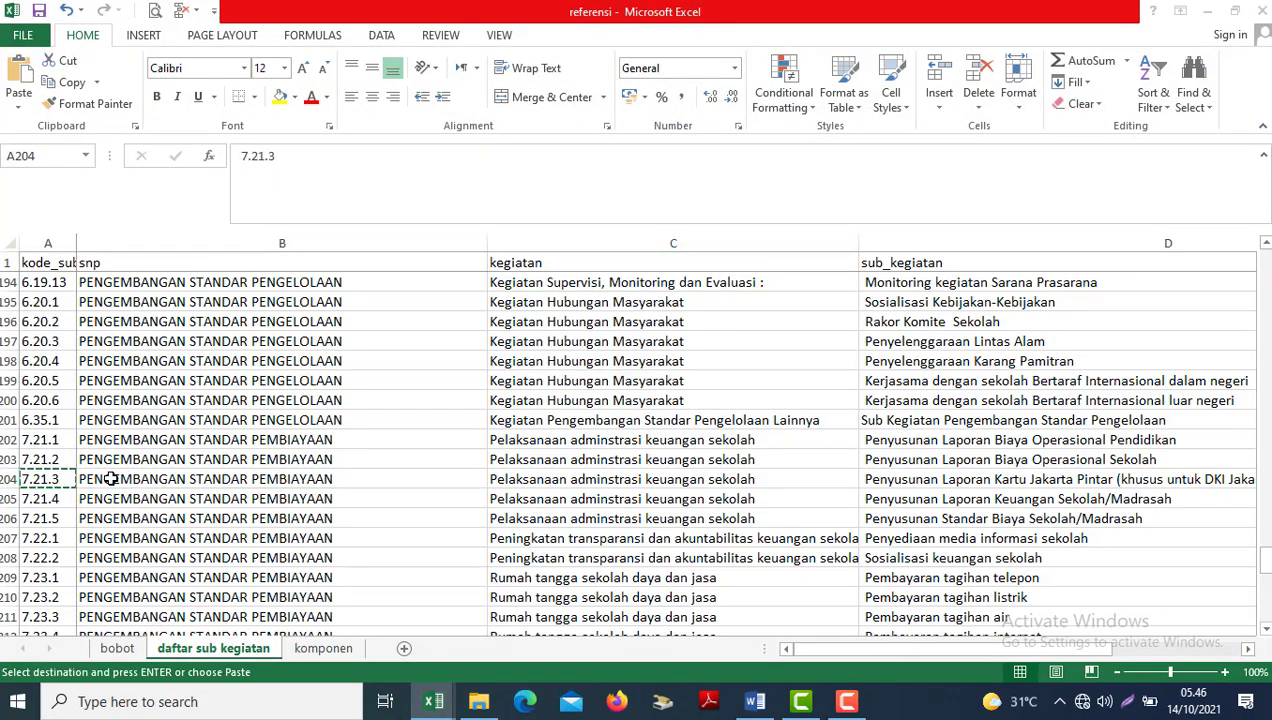
key(ctrl+Tab)
right_click(42, 502)
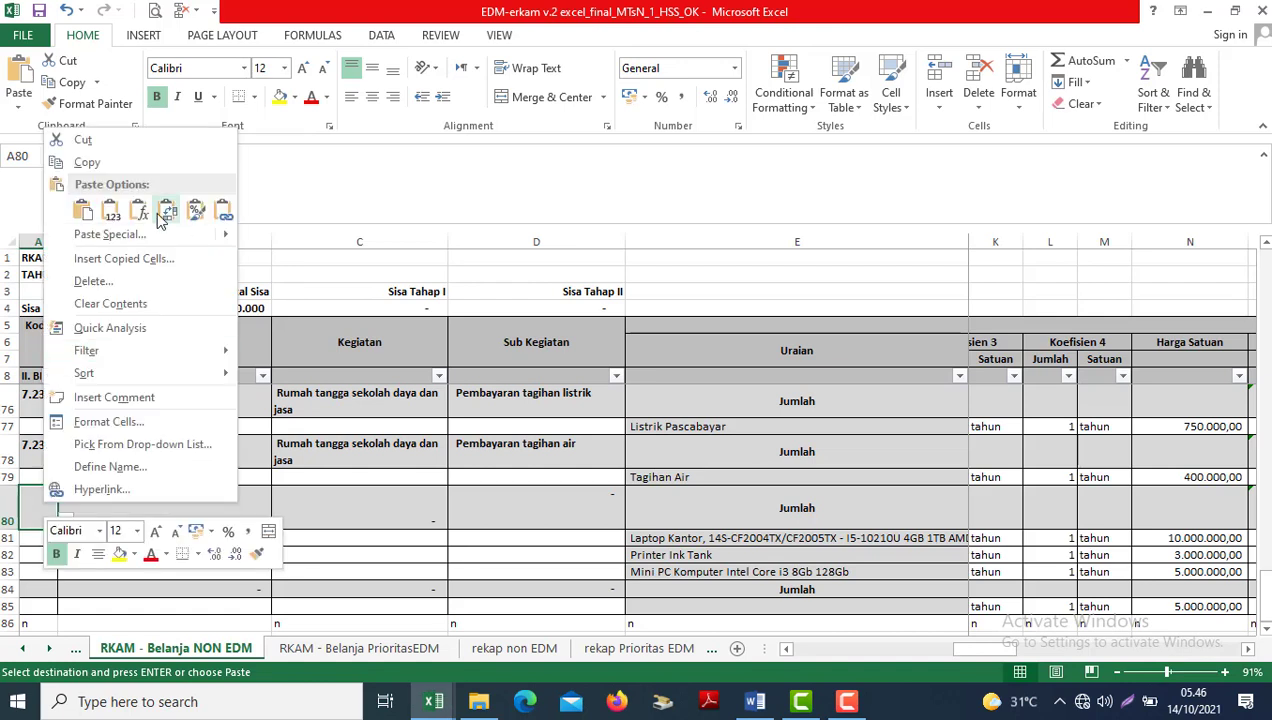
click(112, 212)
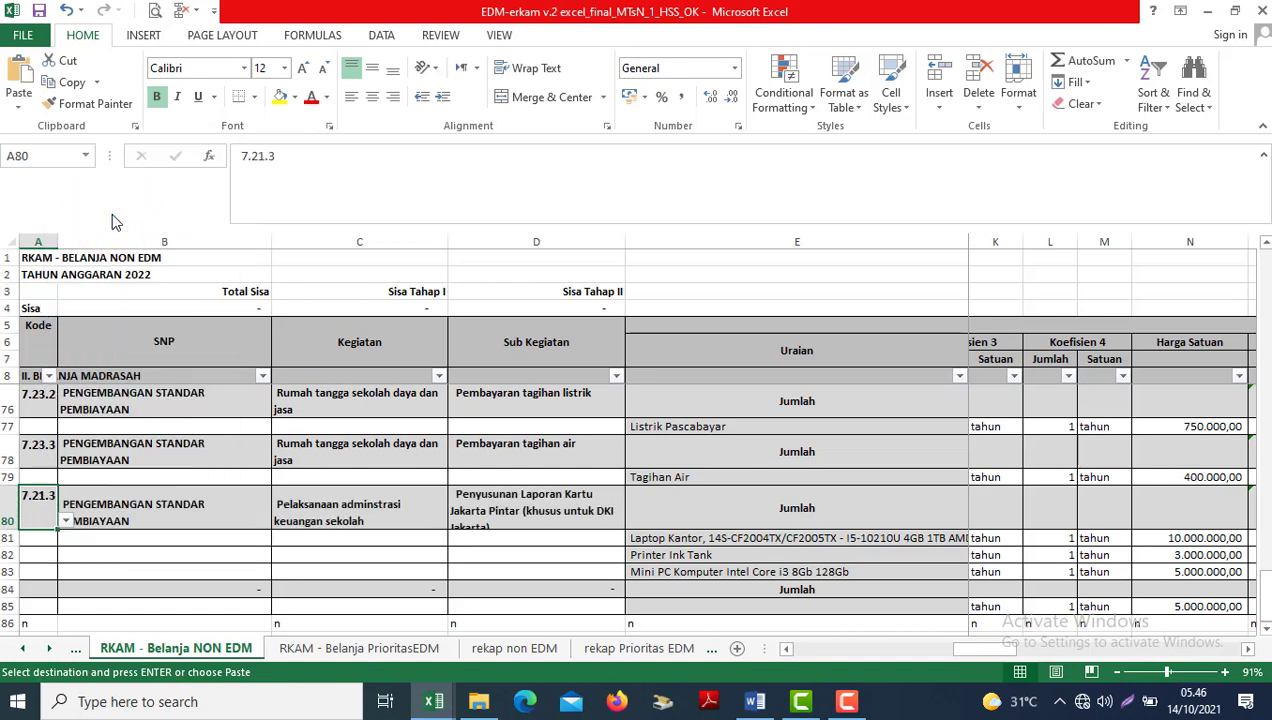
Replace the Uraian in E81 with Upah Tukang Bangunan, copied from the komponen sheet of the referensi workbook.
key(Right)
key(Right)
key(Right)
key(Right)
key(Down)
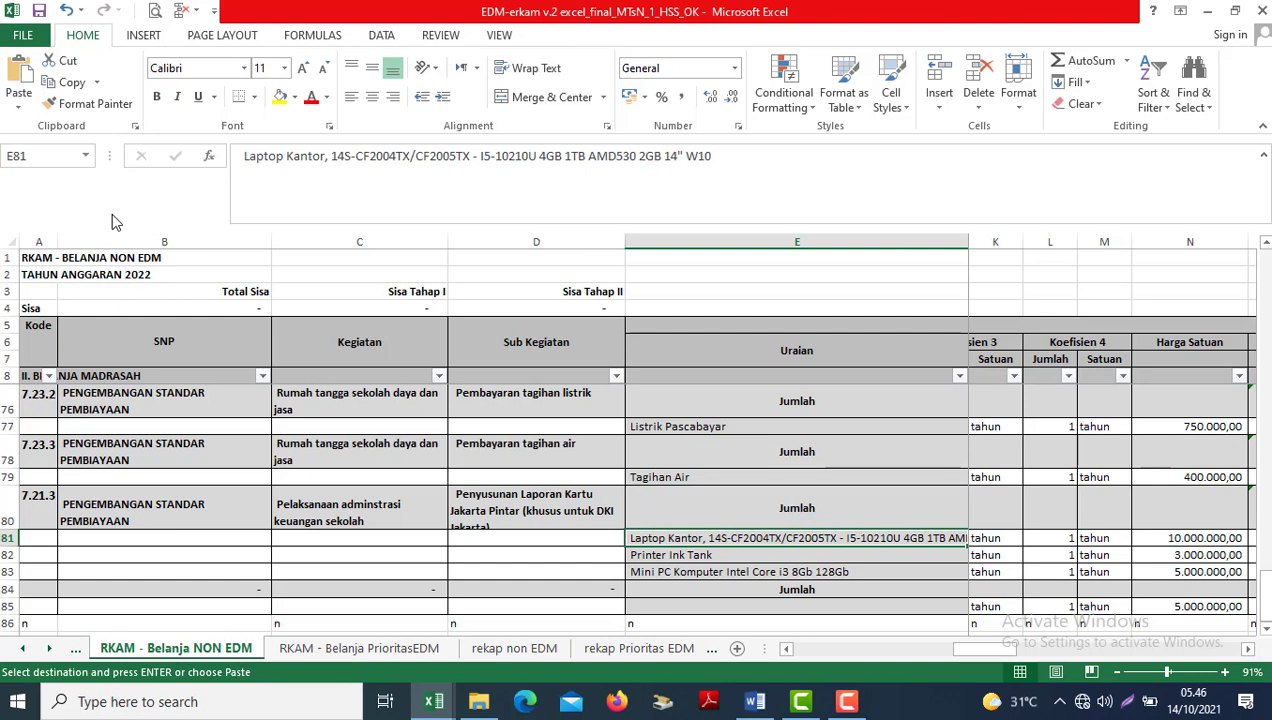
key(Delete)
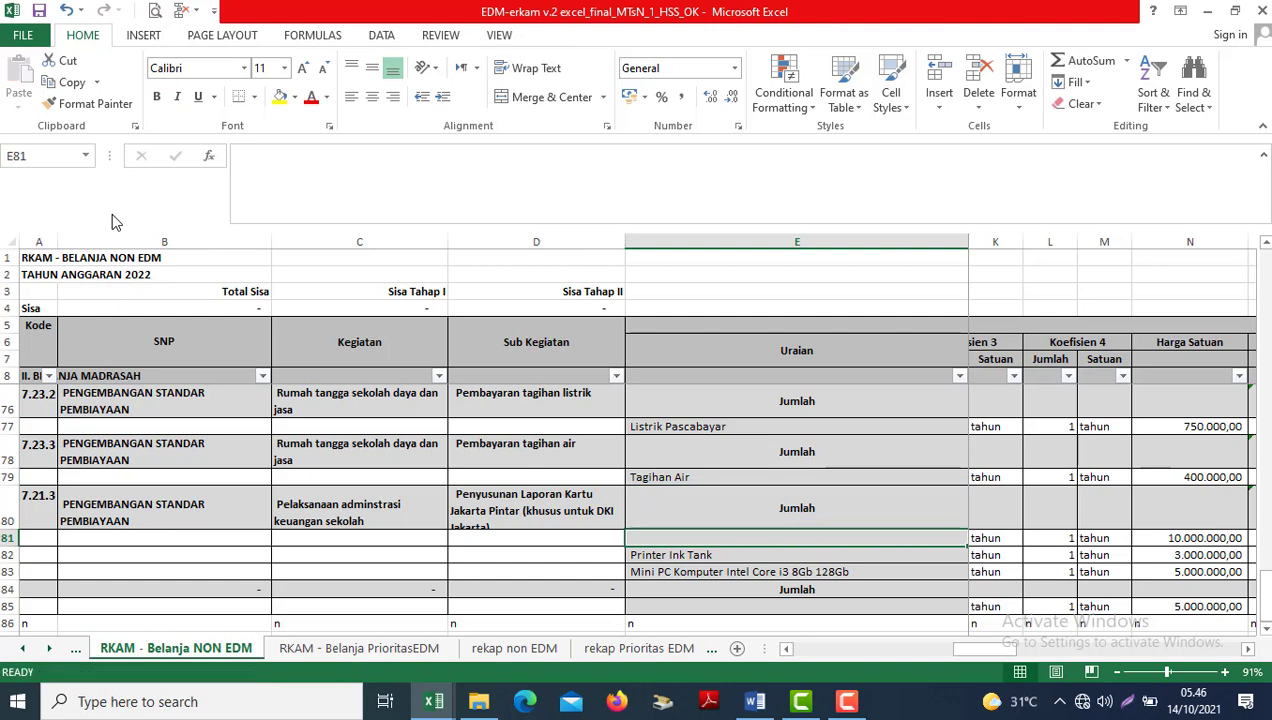
key(ctrl+Tab)
click(312, 649)
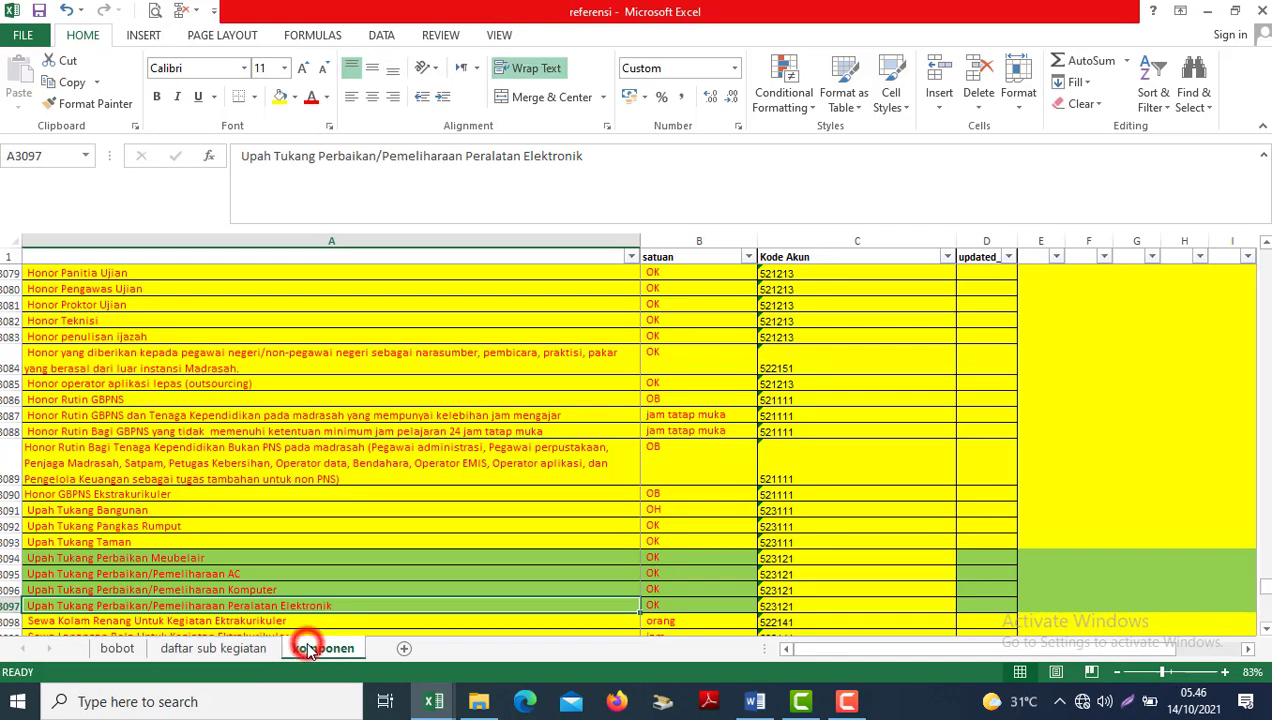
click(75, 514)
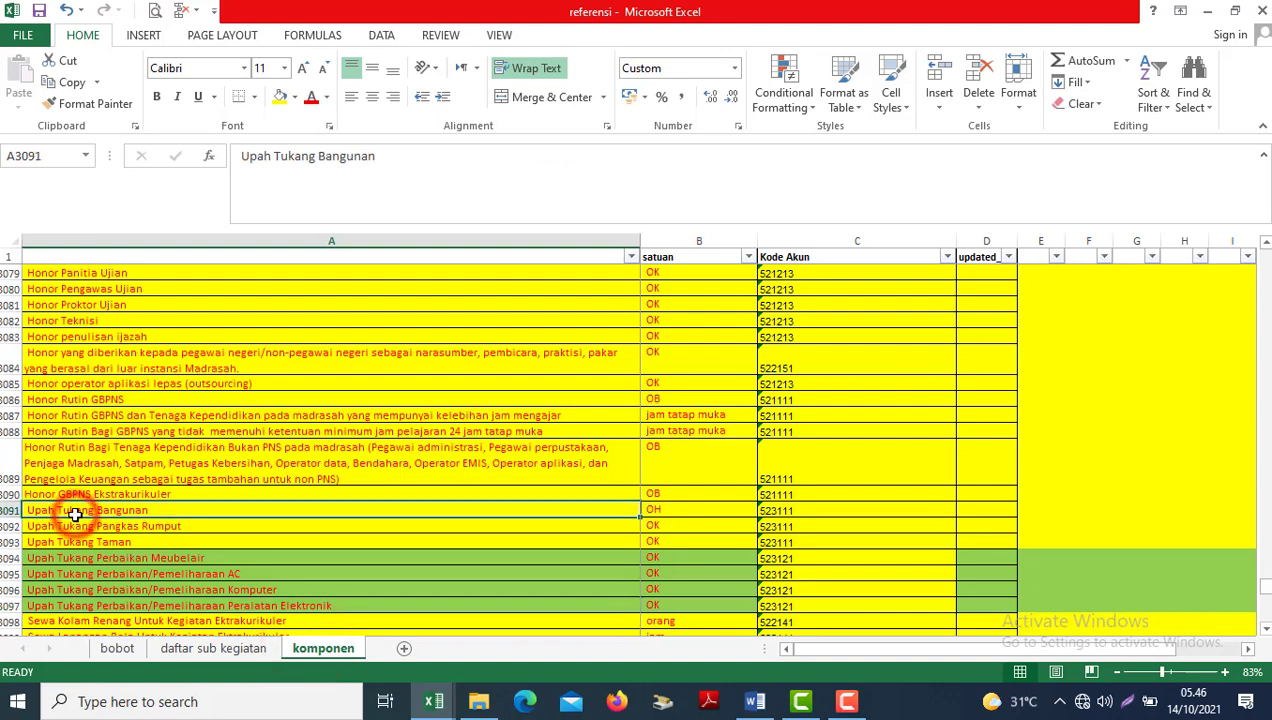
key(ctrl+c)
key(alt+Tab)
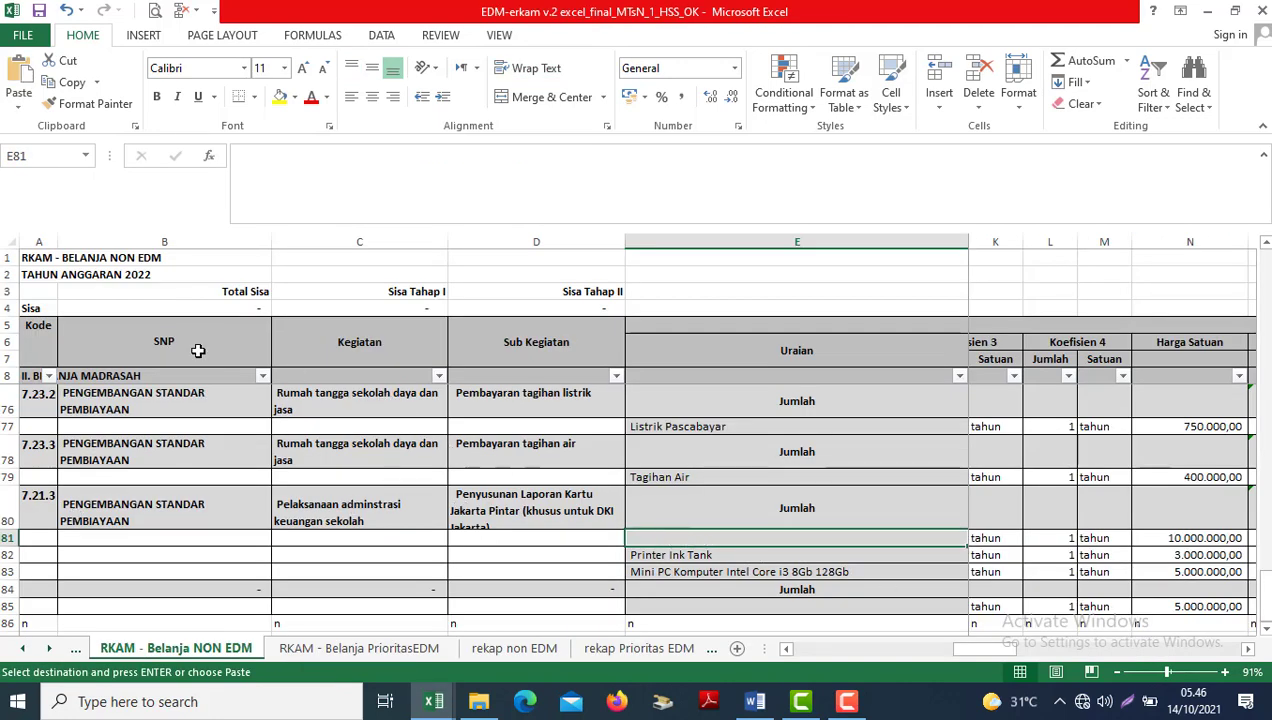
right_click(647, 536)
click(713, 243)
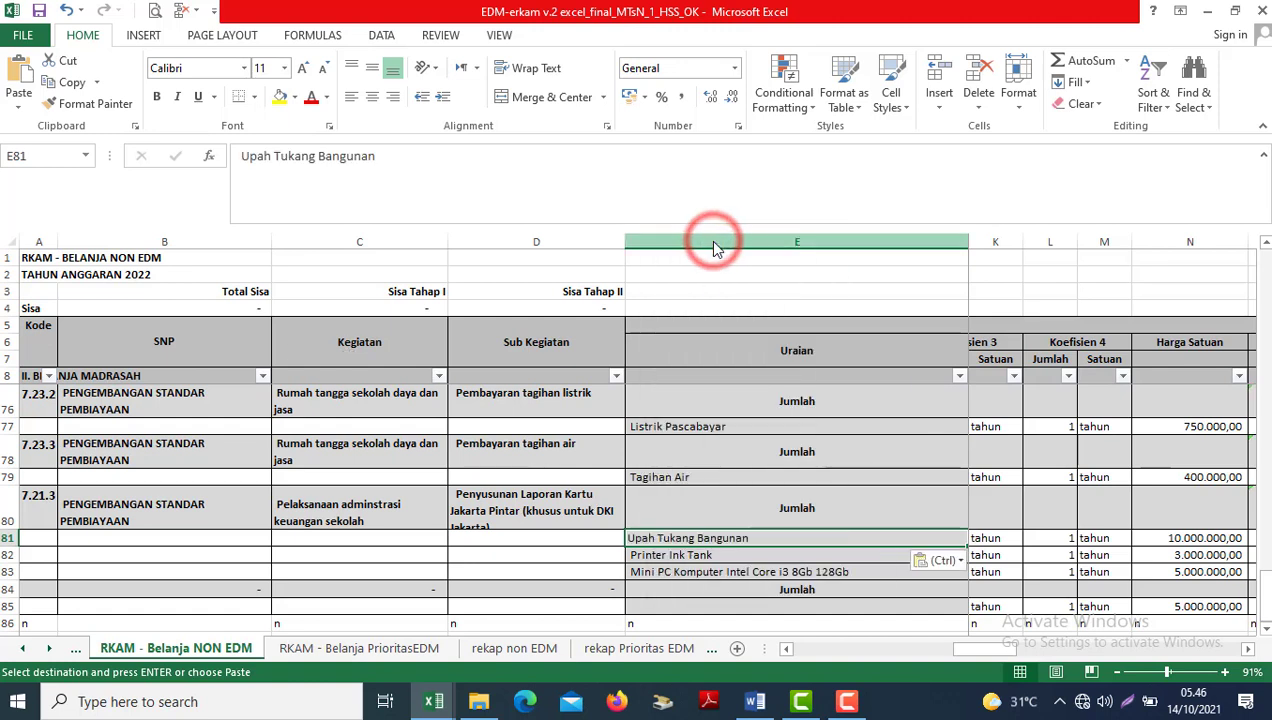
Check the Koefisien, Satuan, Harga Satuan, Total Biaya and Tahap I cells of row 81 for Upah Tukang Bangunan.
key(Right)
key(Right)
key(Right)
key(Right)
key(Right)
key(Right)
key(Right)
key(Right)
key(Right)
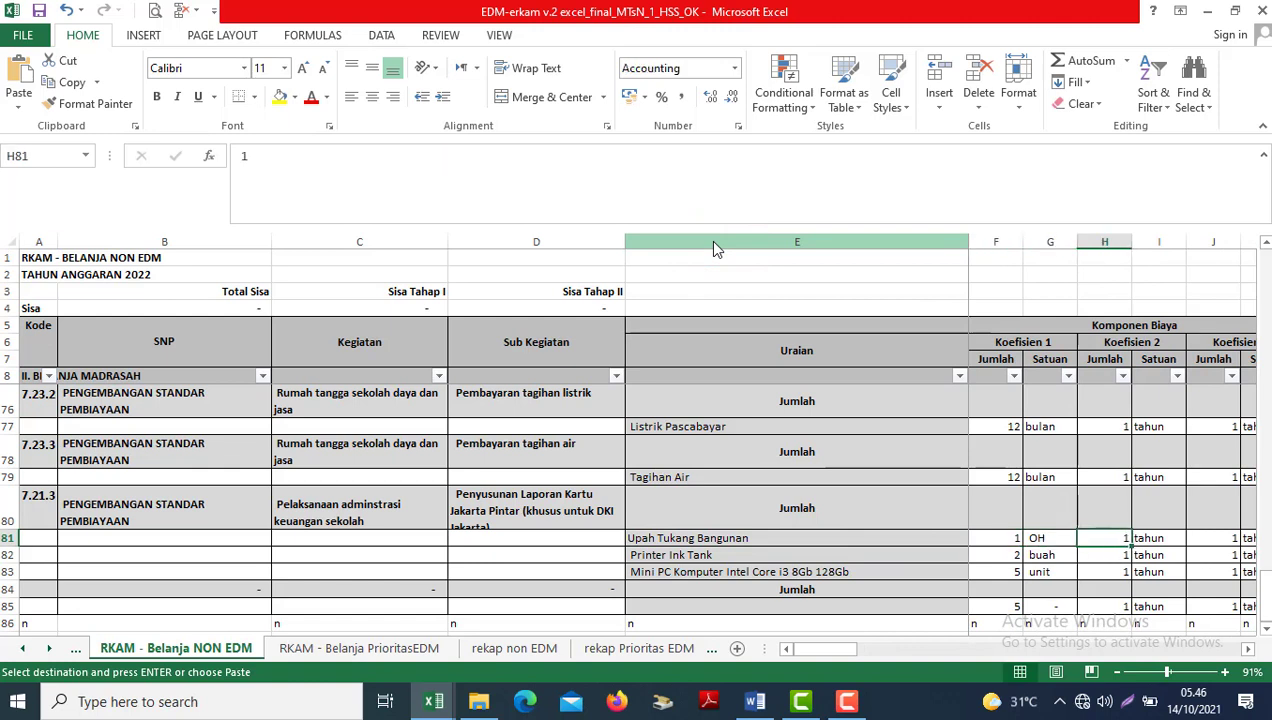
key(Right)
key(Right)
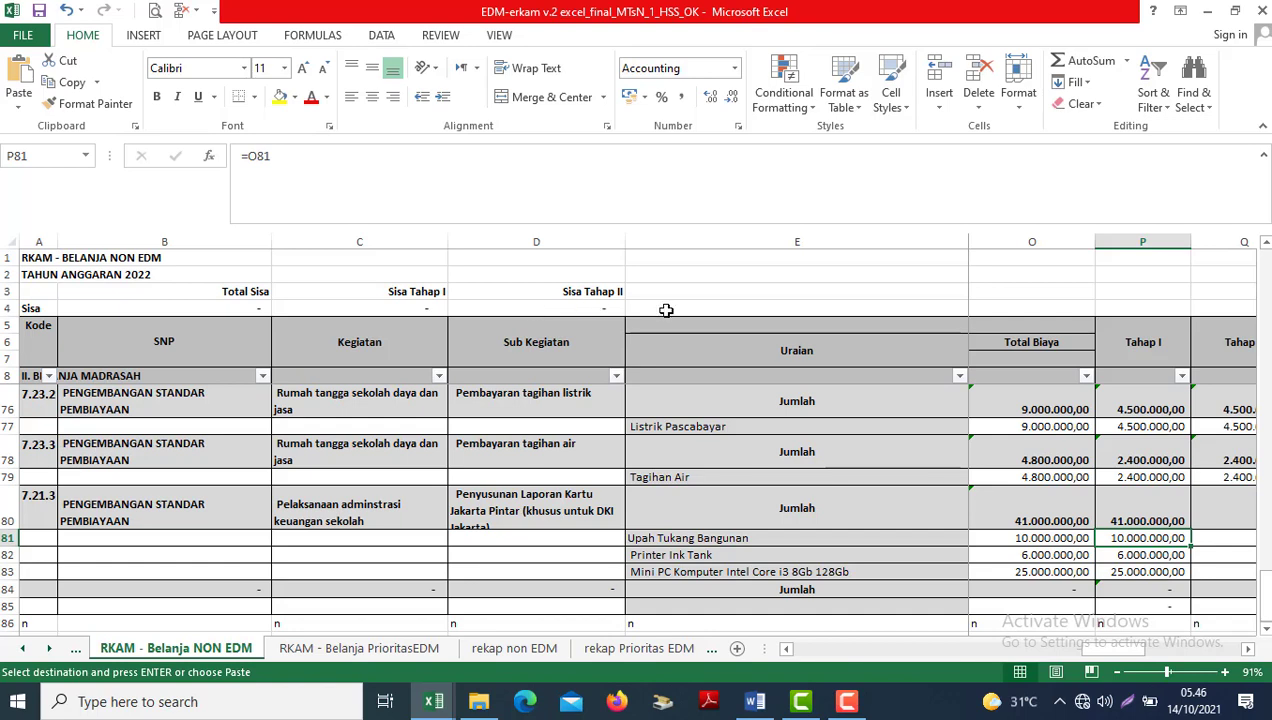
key(Left)
key(Left)
key(Left)
key(Left)
key(Left)
key(Left)
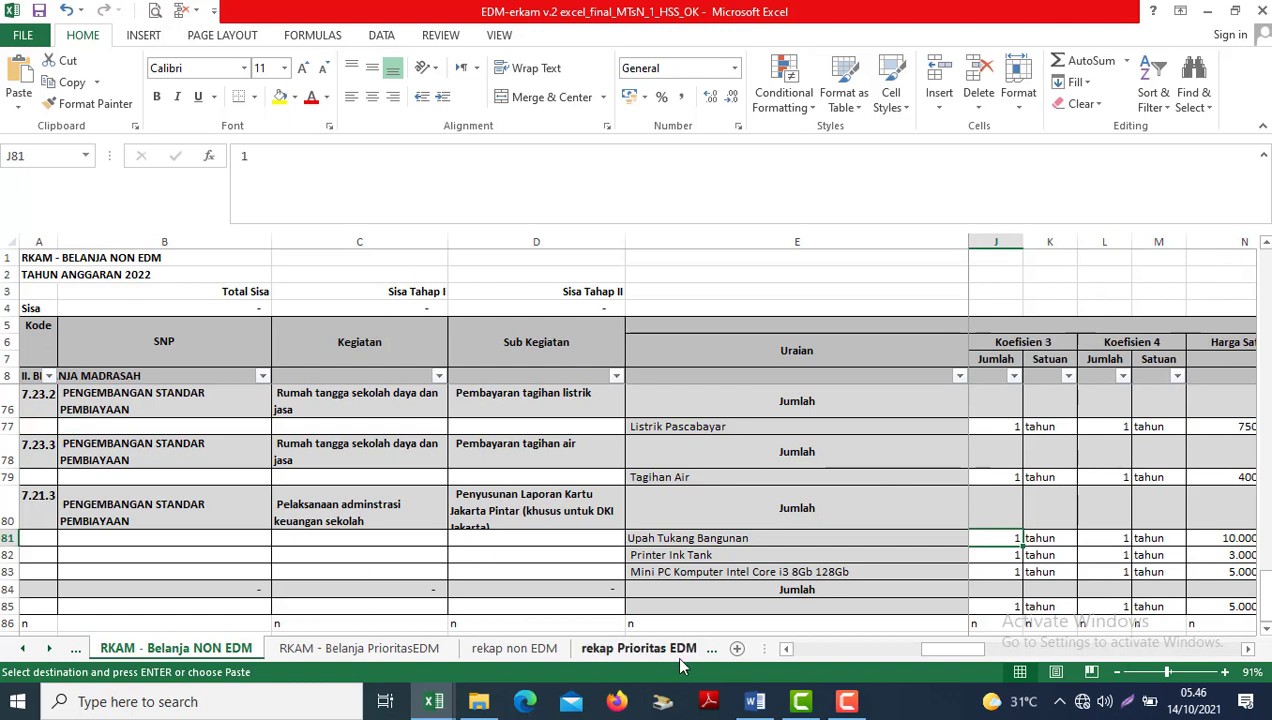
Check the Total in J2 of rekap non EDM and return to RKAM - Belanja NON EDM.
click(500, 648)
click(314, 370)
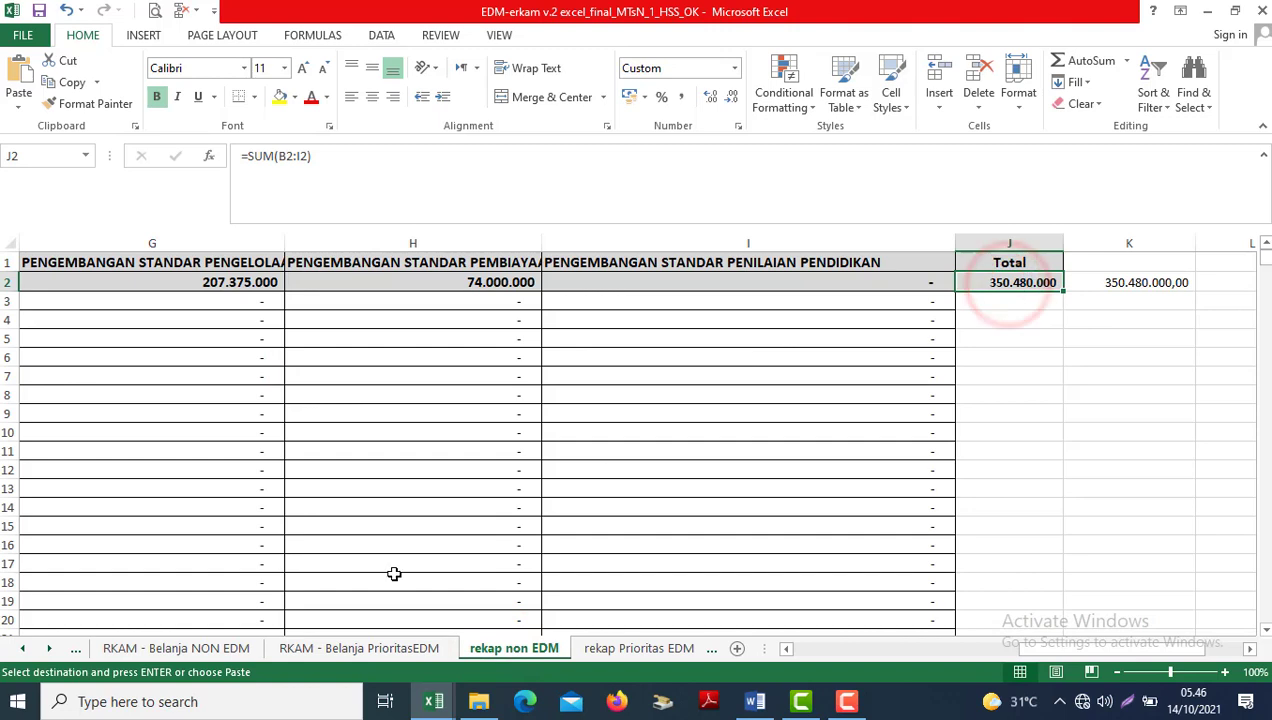
click(135, 648)
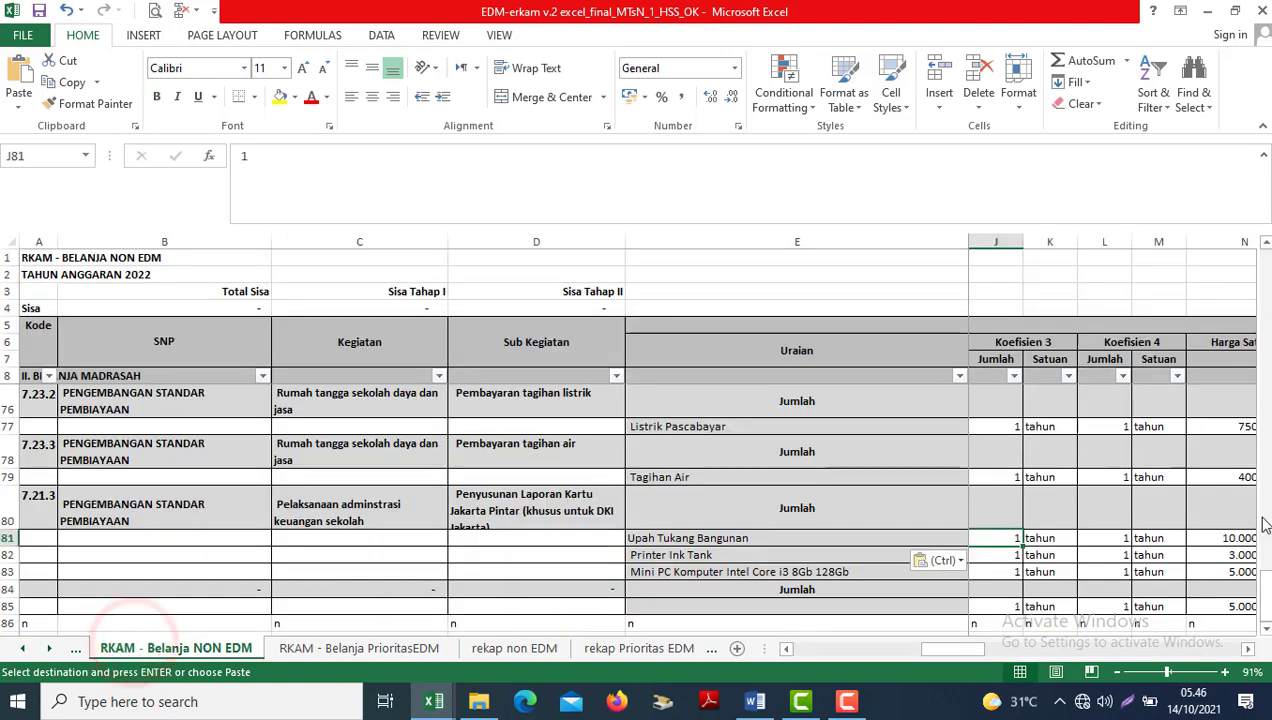
Check the Total Biaya formula in O9 of RKAM - Belanja NON EDM against the Total in rekap non EDM.
drag(1266, 584, 1266, 262)
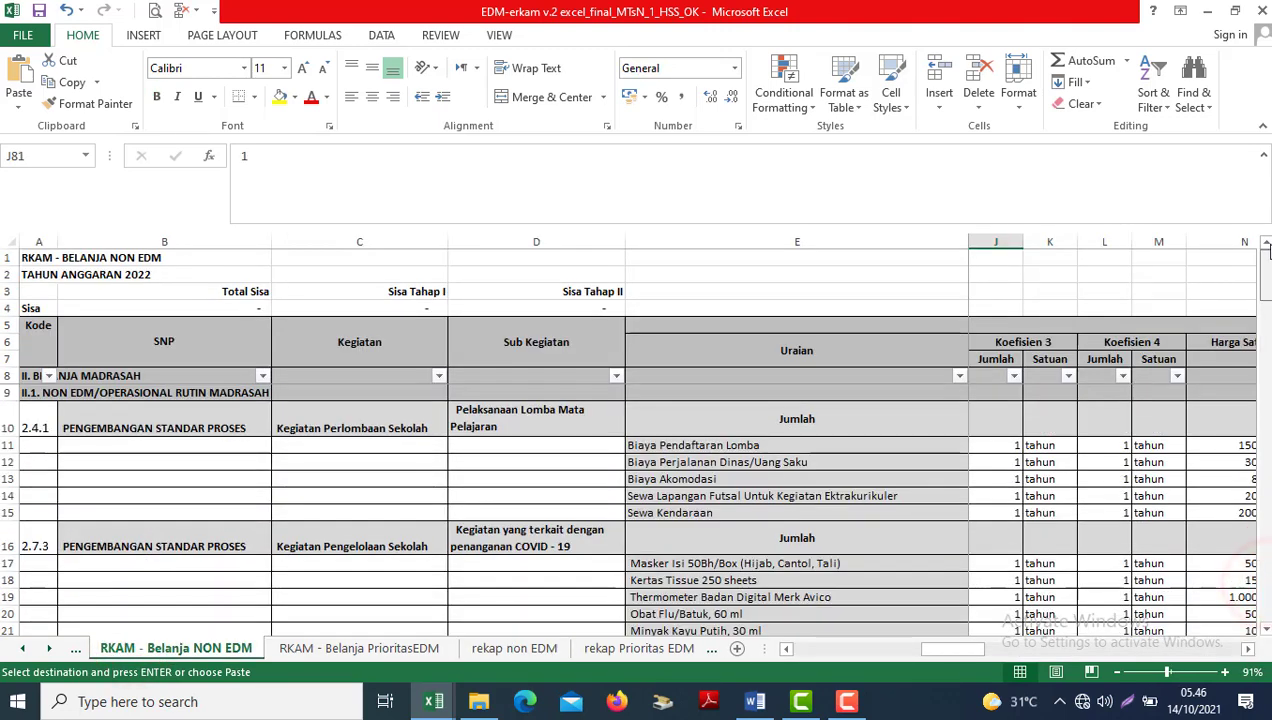
click(1177, 375)
click(1150, 432)
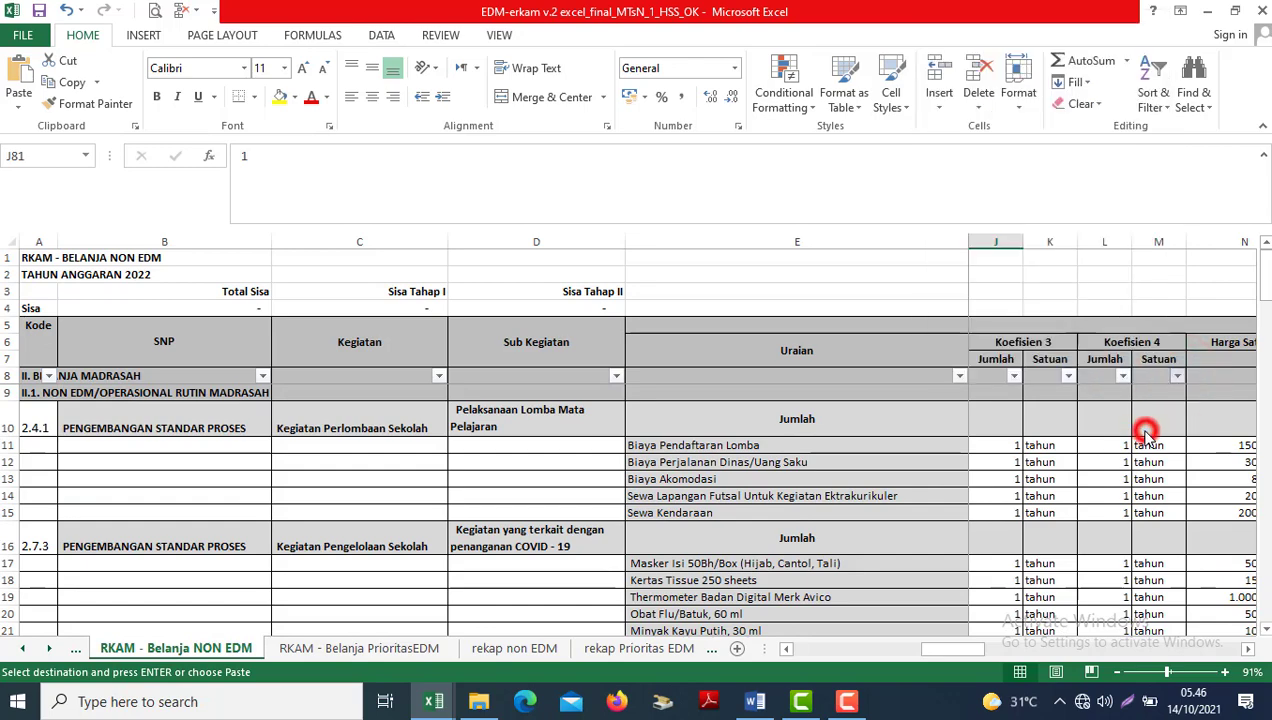
scroll(1150, 435, down, 20)
key(Up)
key(Up)
key(Up)
key(Up)
key(Up)
key(Up)
key(Up)
key(Up)
key(Up)
key(Up)
key(Up)
key(Up)
key(Up)
key(Up)
key(Up)
key(Up)
key(Up)
key(Up)
key(Up)
key(Up)
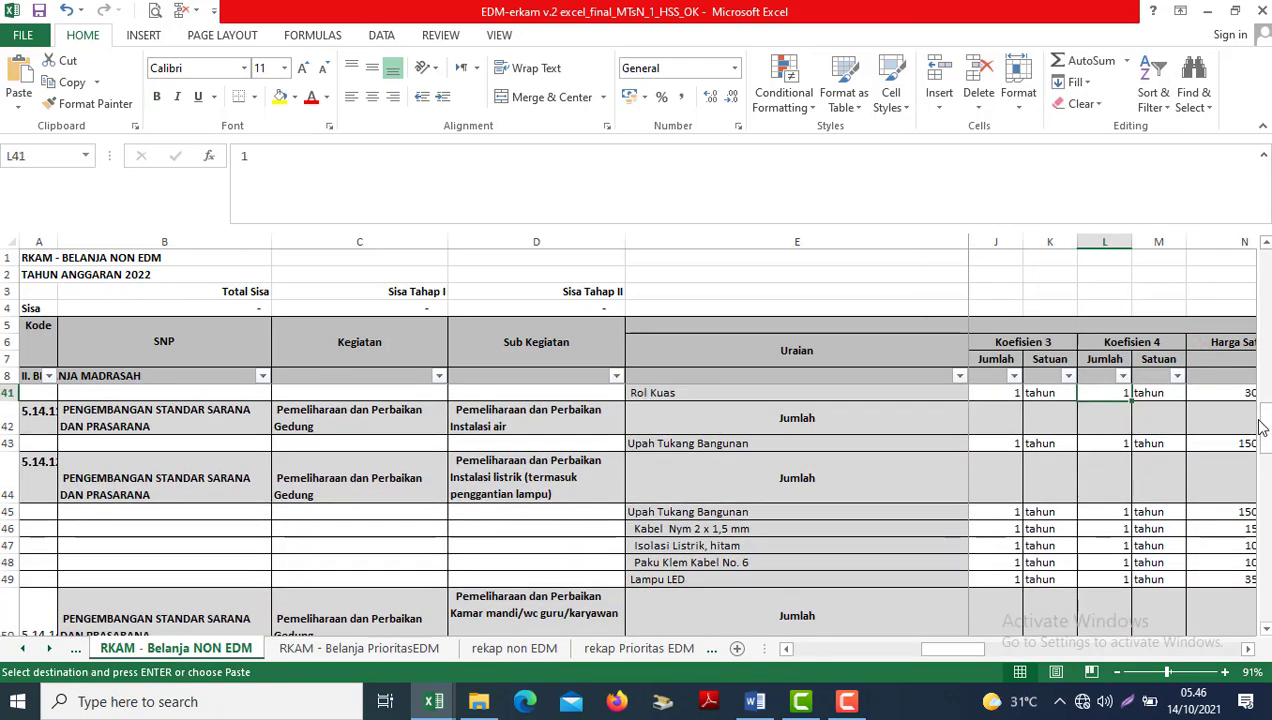
scroll(1262, 427, up, 10)
click(1095, 383)
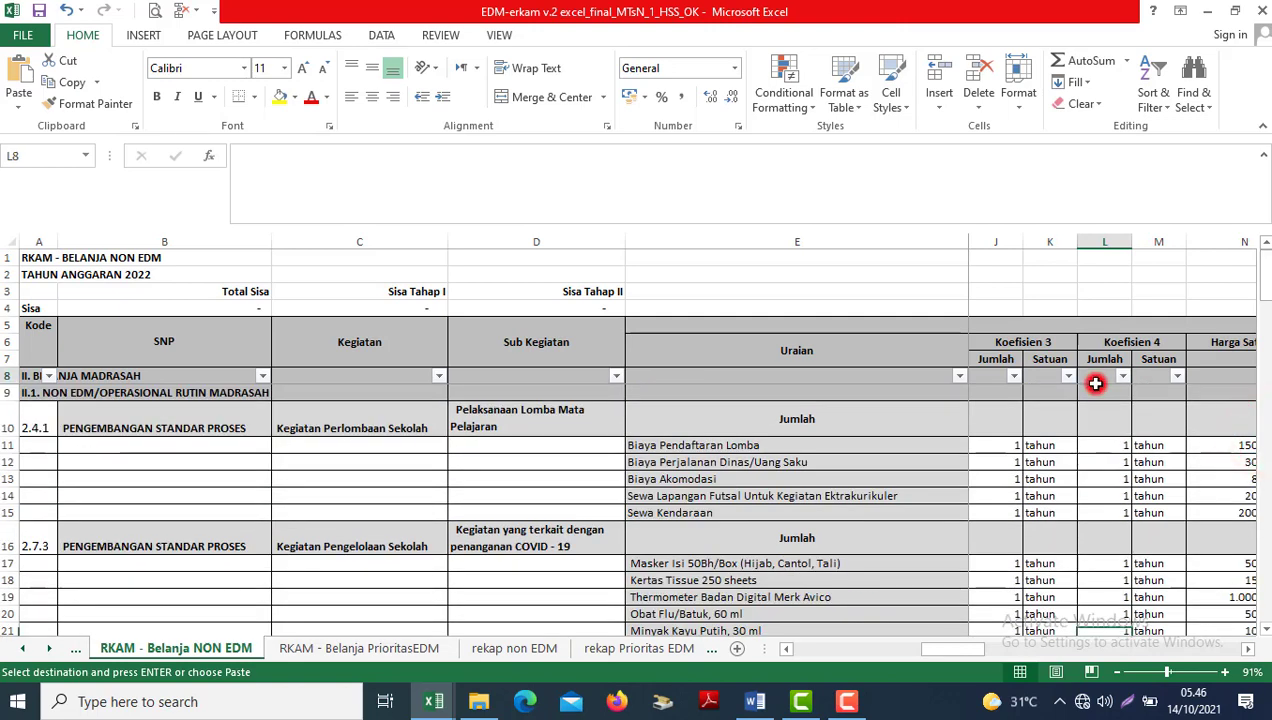
key(Right)
key(Right)
key(Right)
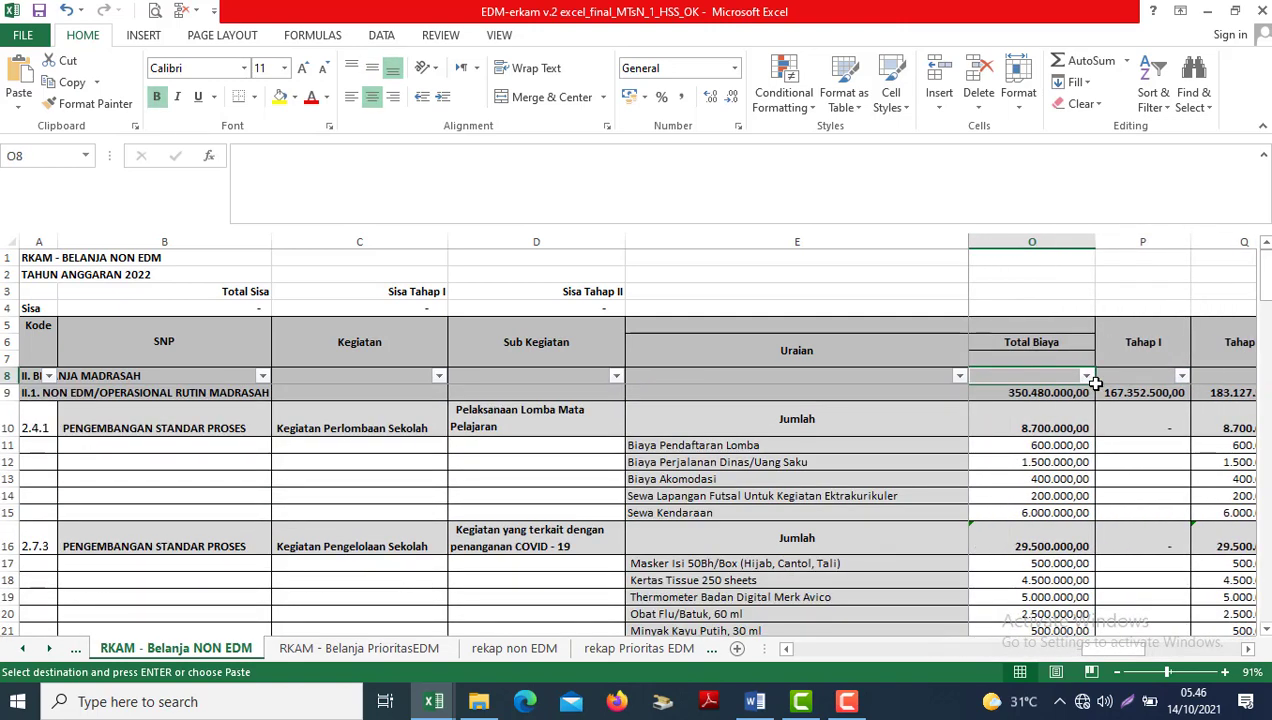
key(Down)
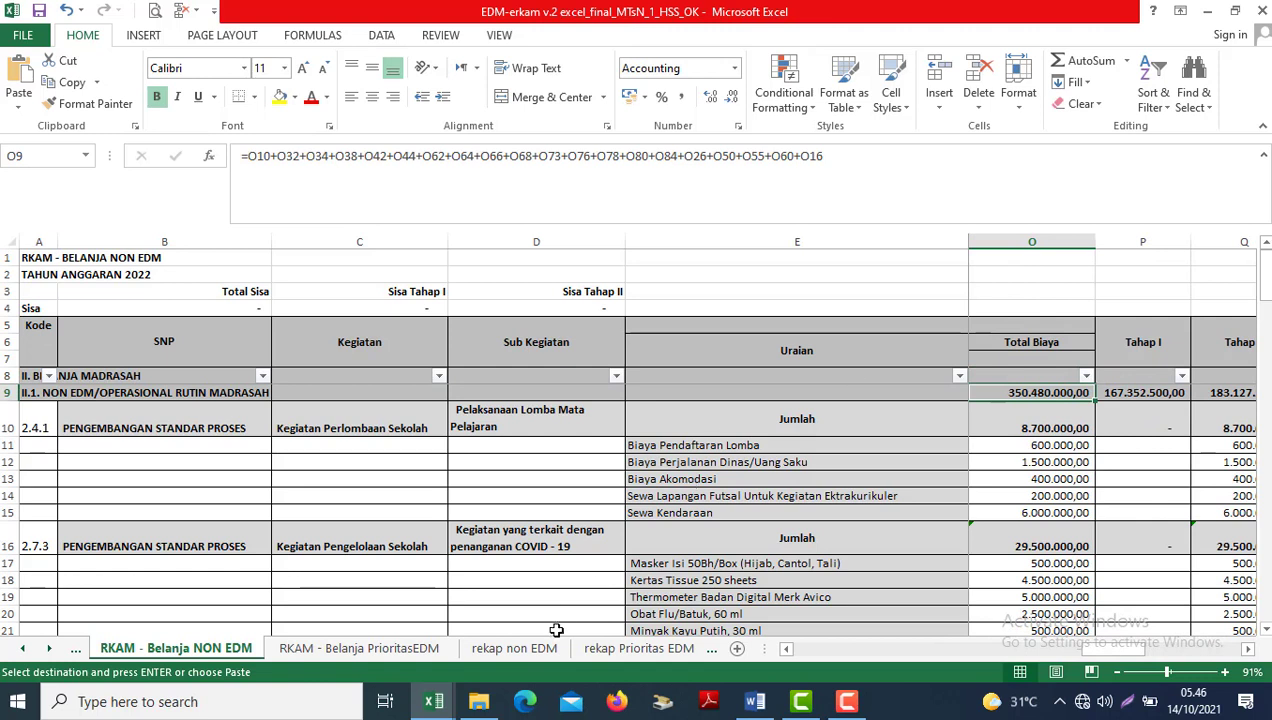
click(515, 646)
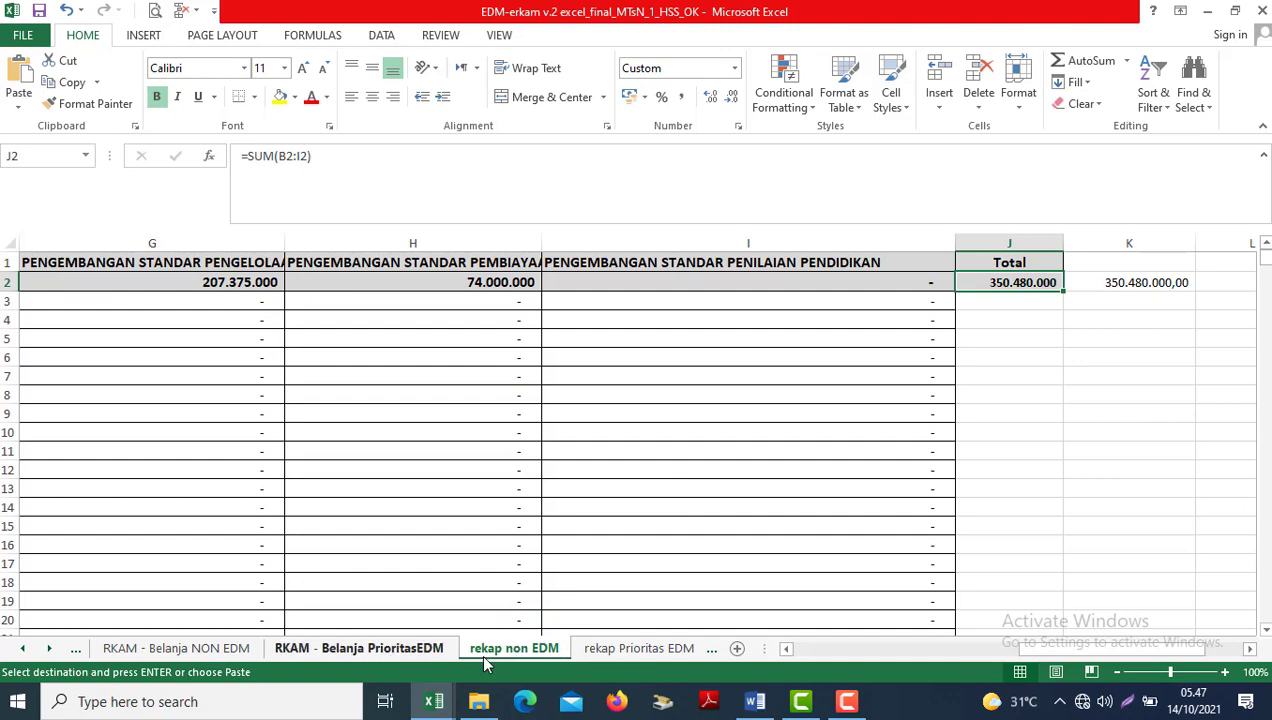
Copy the formula in B3 of rekap non EDM down column B through row 5013.
click(213, 395)
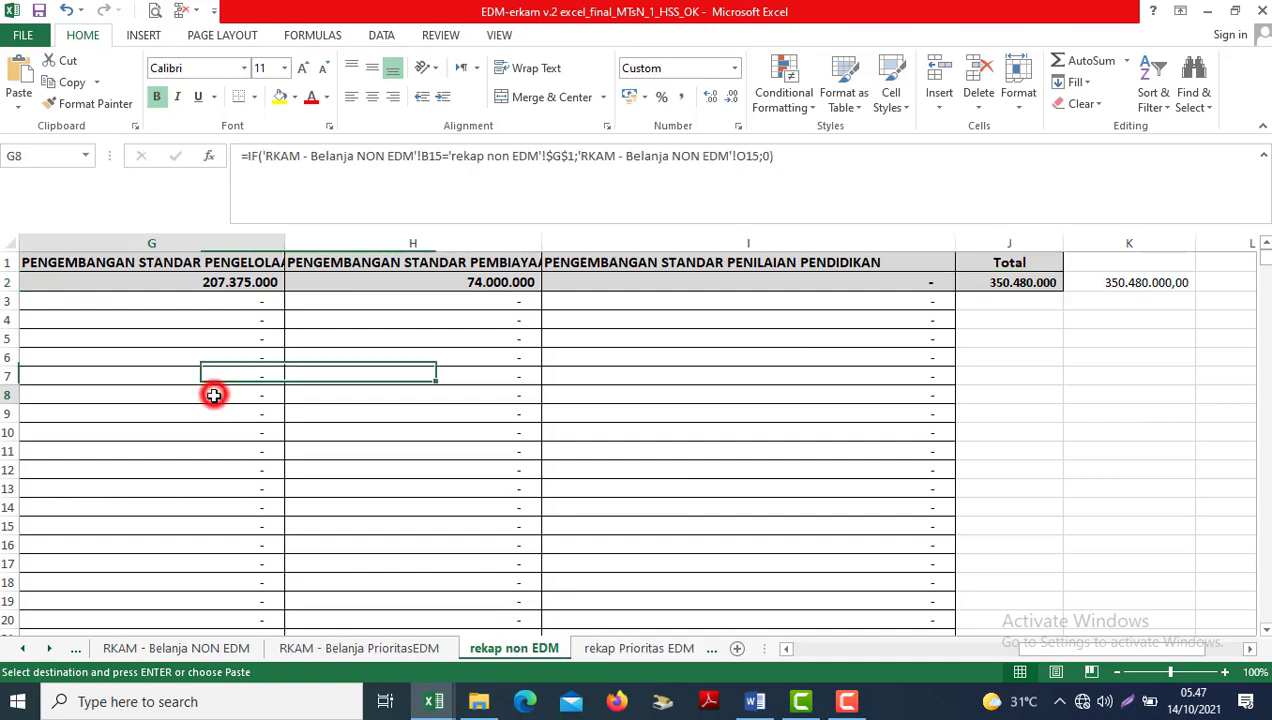
key(Left)
key(Left)
key(Left)
key(Left)
key(Left)
key(Left)
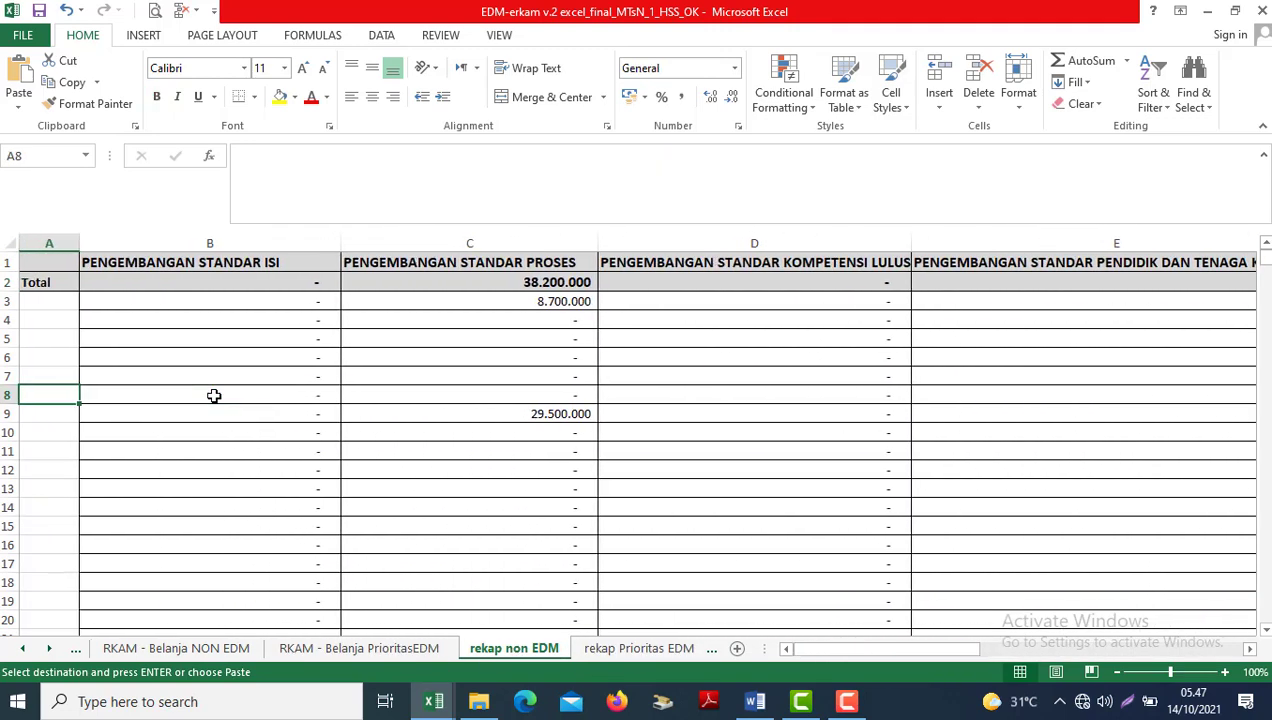
click(210, 303)
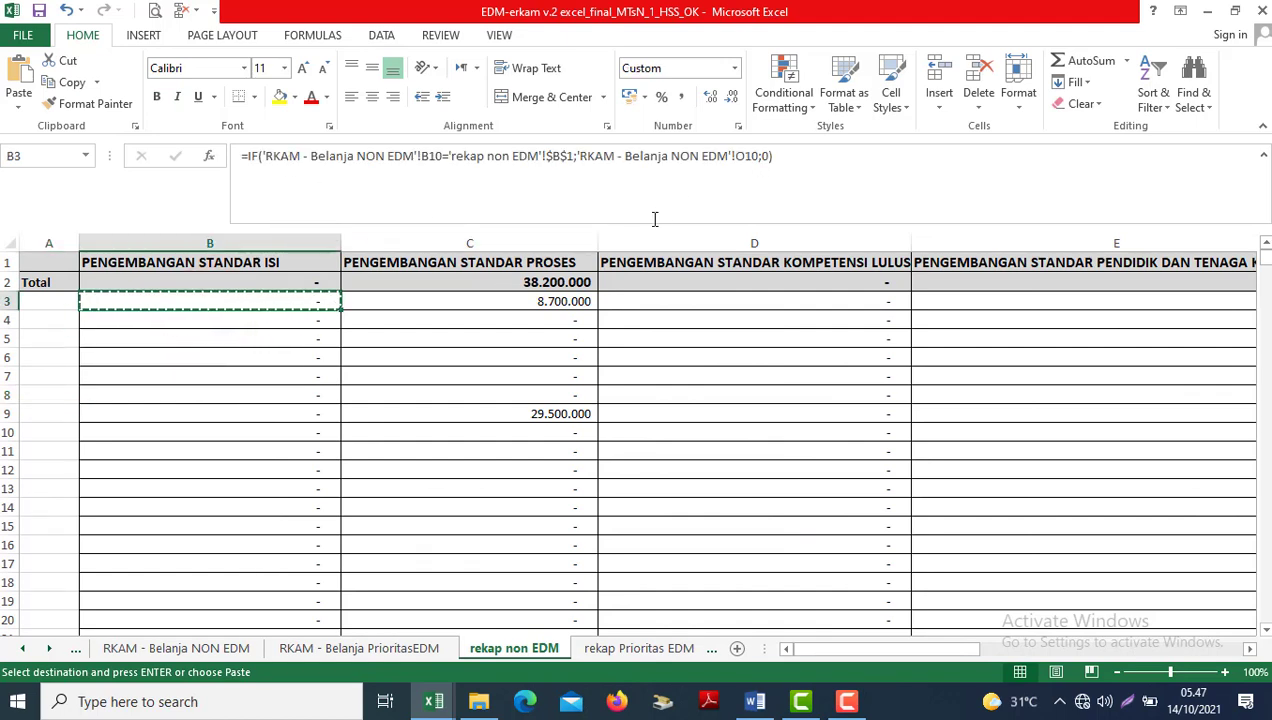
key(Down)
key(ctrl+shift+Down)
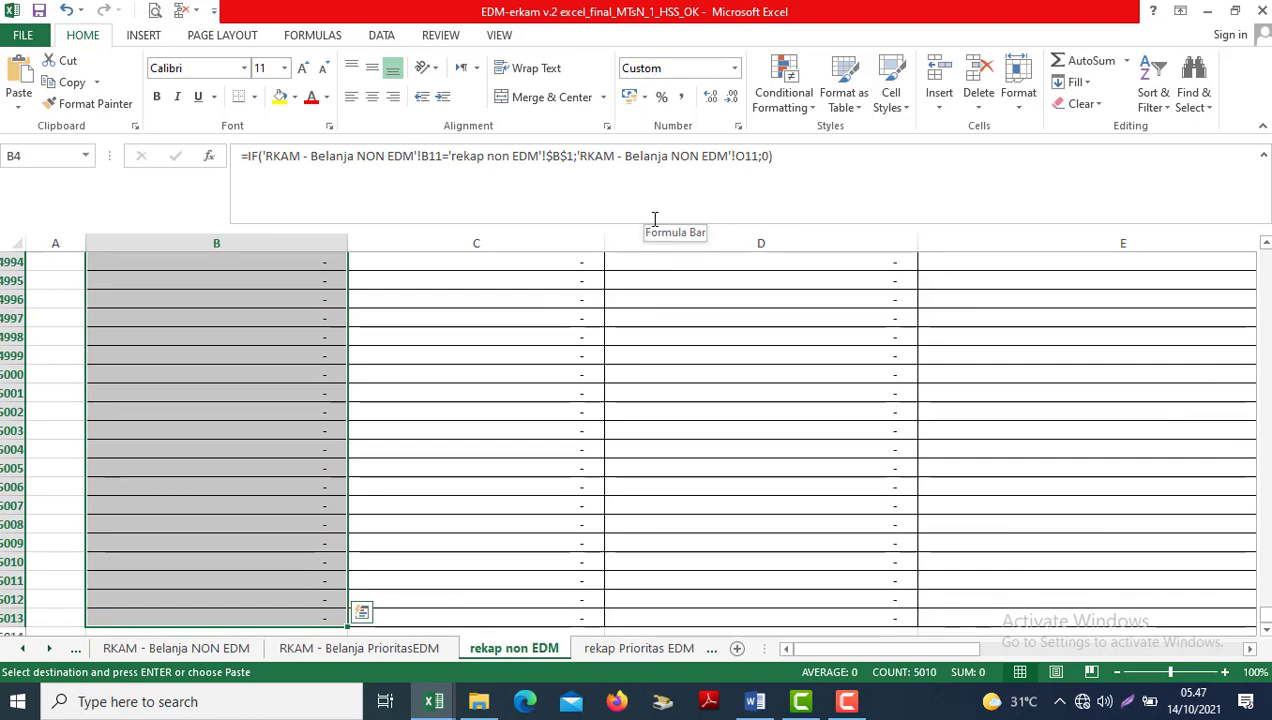
key(ctrl+v)
Examine the row 3 formulas across the standard columns of rekap non EDM.
key(Up)
key(Right)
key(Right)
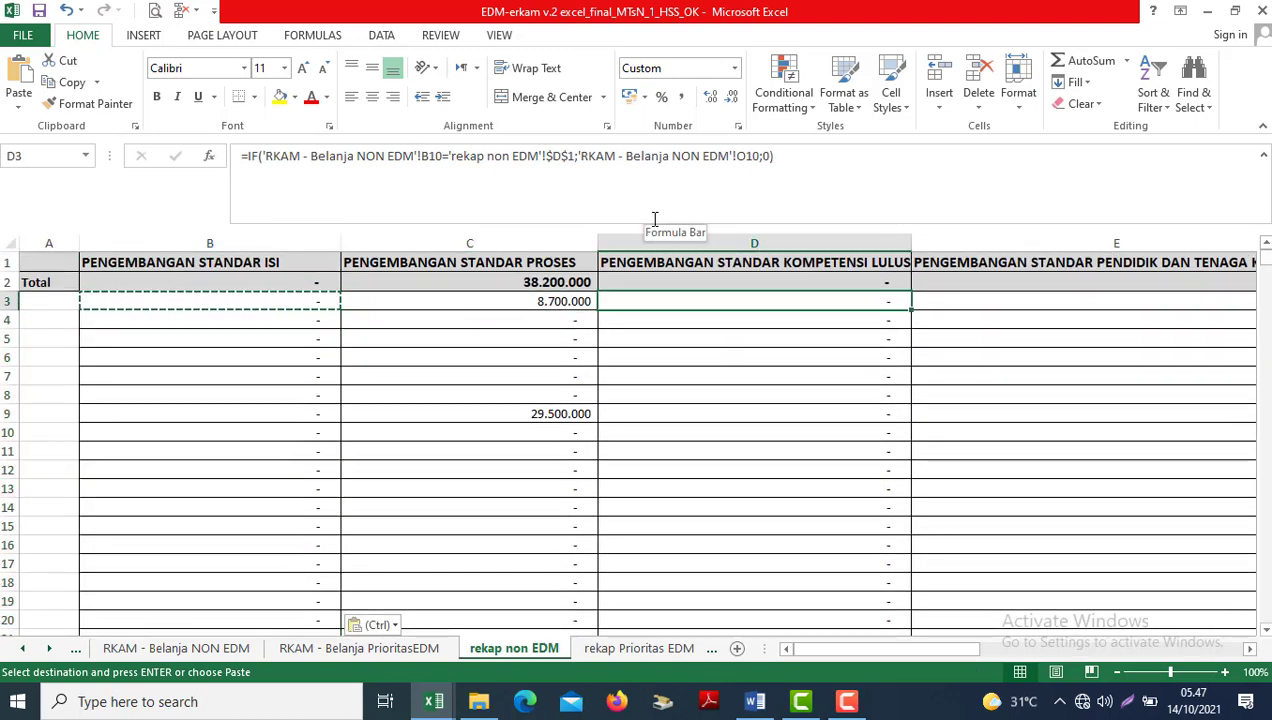
key(Right)
key(Right)
key(Right)
key(Right)
key(Right)
key(Left)
key(Left)
key(Left)
key(Left)
key(Left)
key(Left)
key(Left)
key(Left)
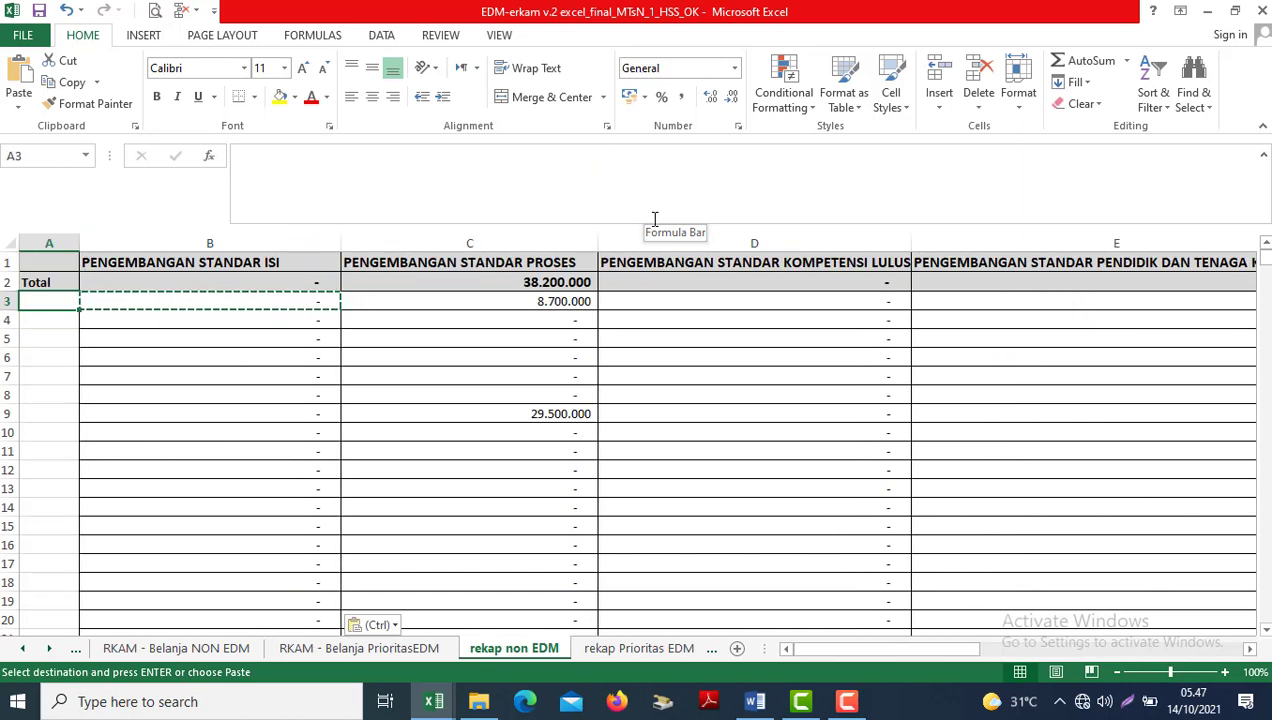
Check the Belanja Non EDM subtotal in D6 of the APBM sheet and its links to rekap non EDM in D7:D9.
click(22, 650)
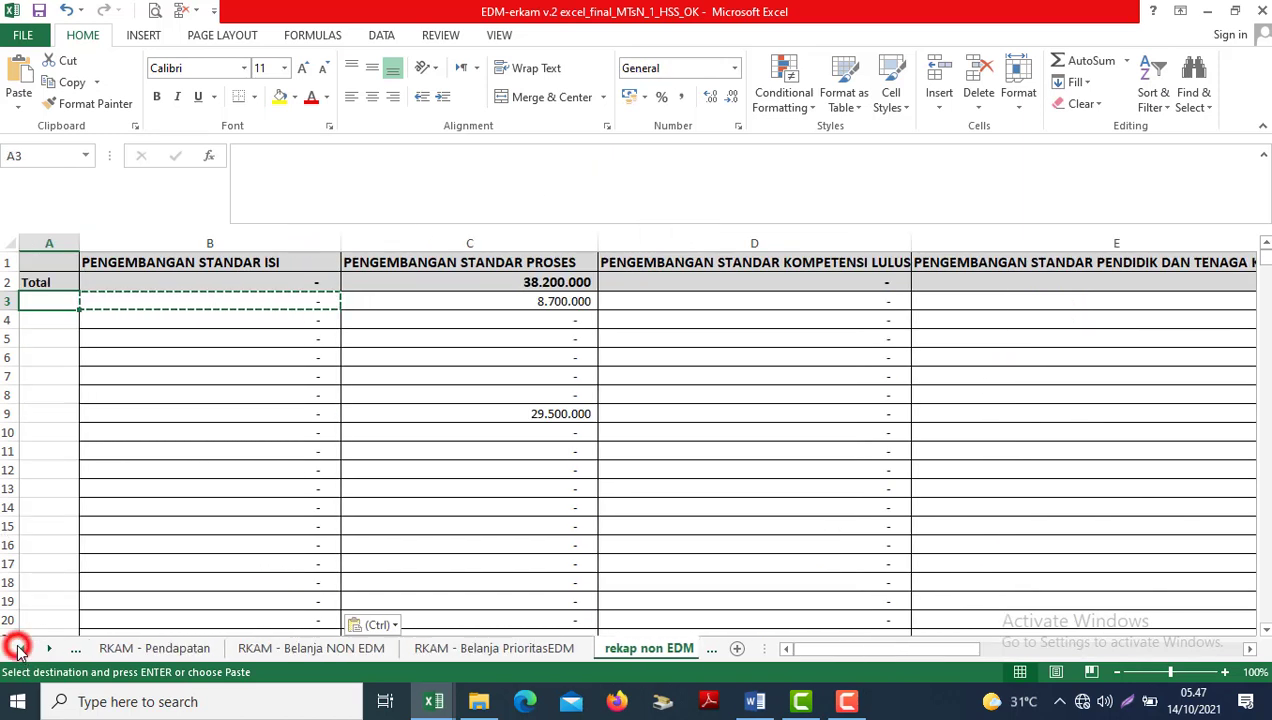
click(22, 650)
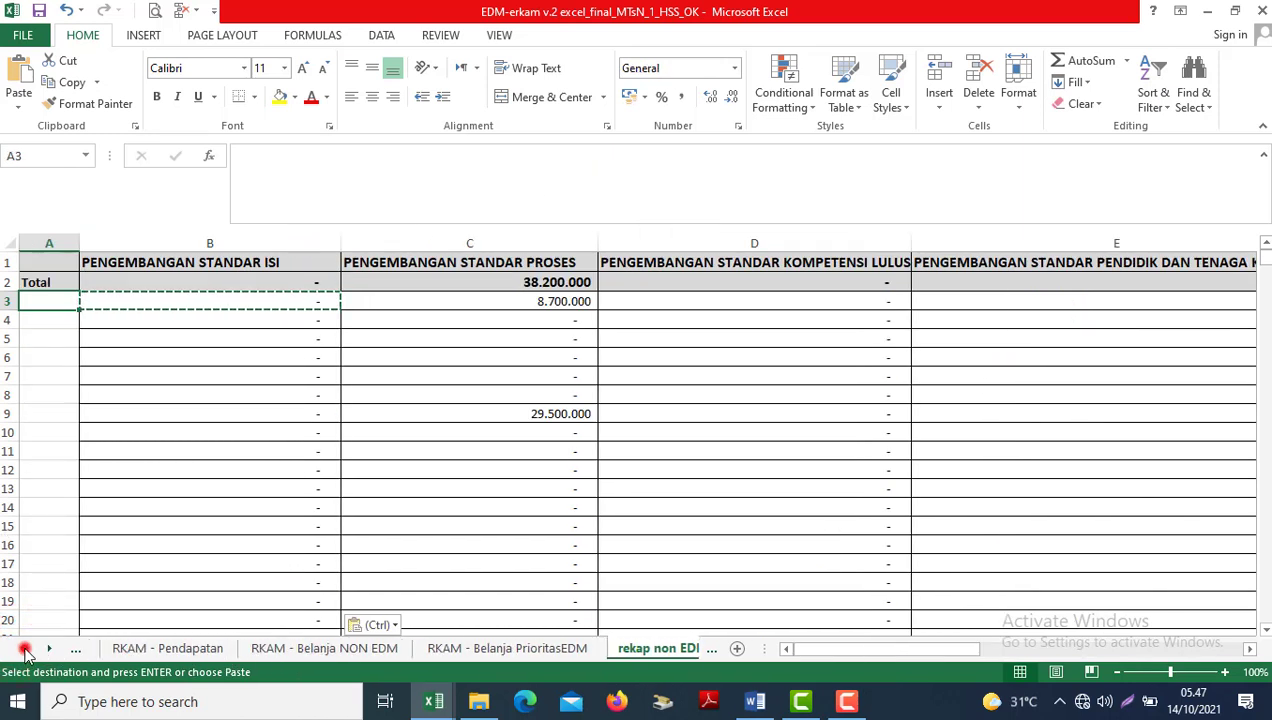
click(117, 648)
click(430, 420)
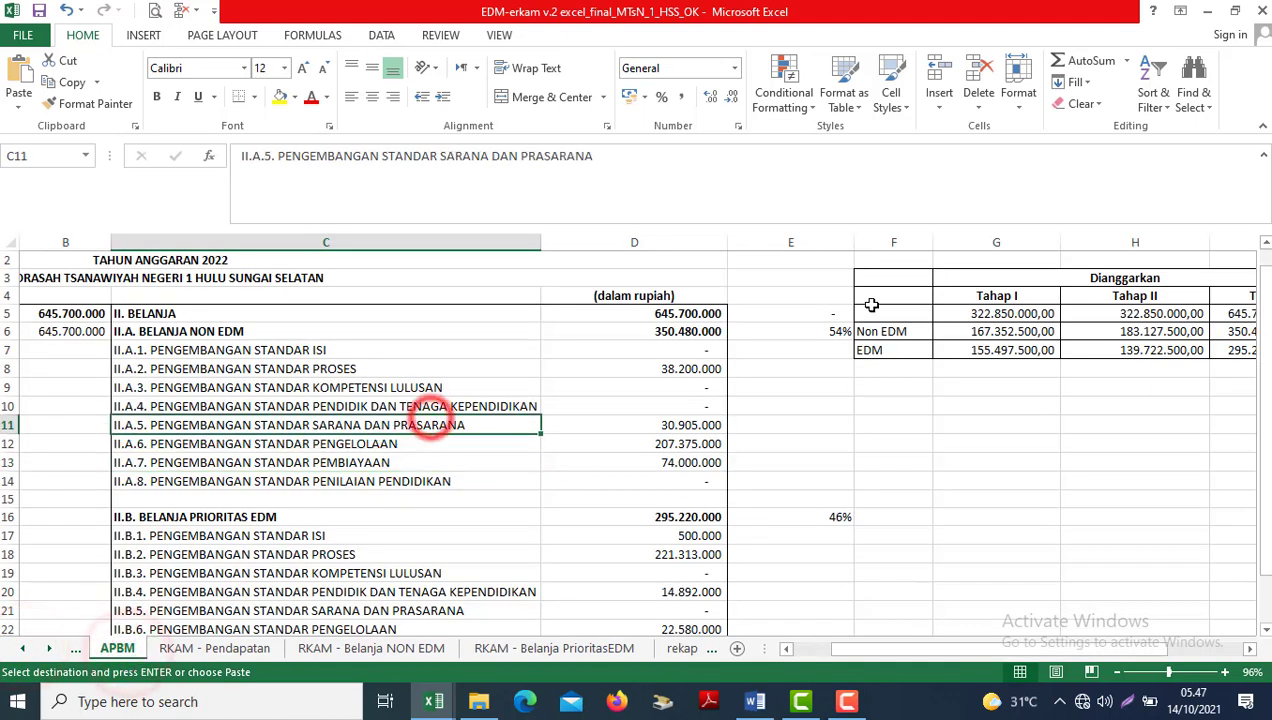
click(787, 314)
key(Left)
key(Down)
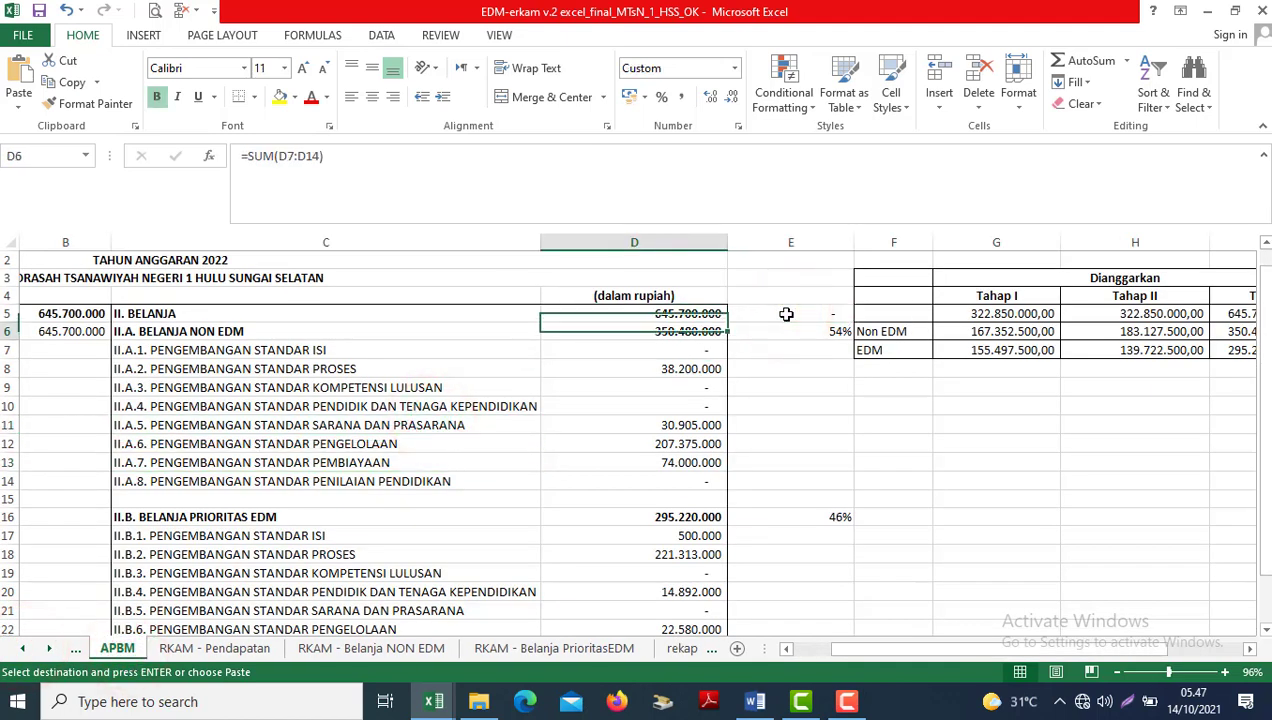
key(Down)
key(Down)
key(Down)
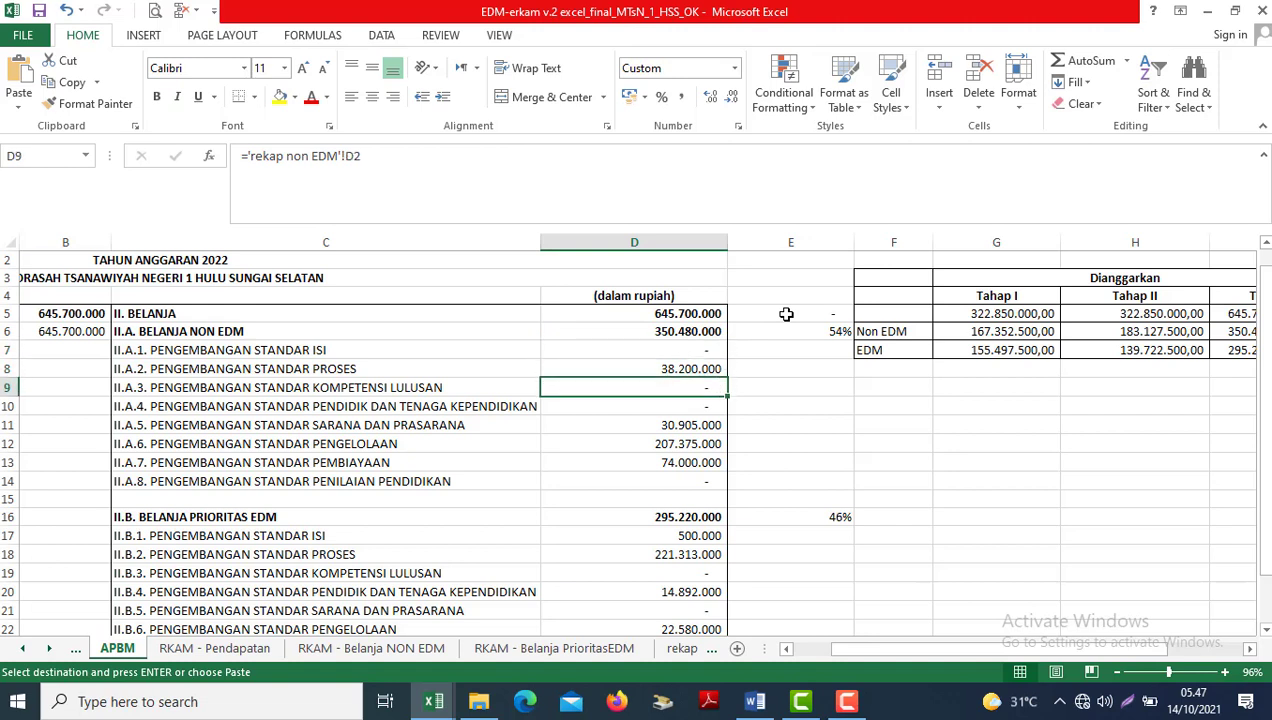
key(Up)
key(Up)
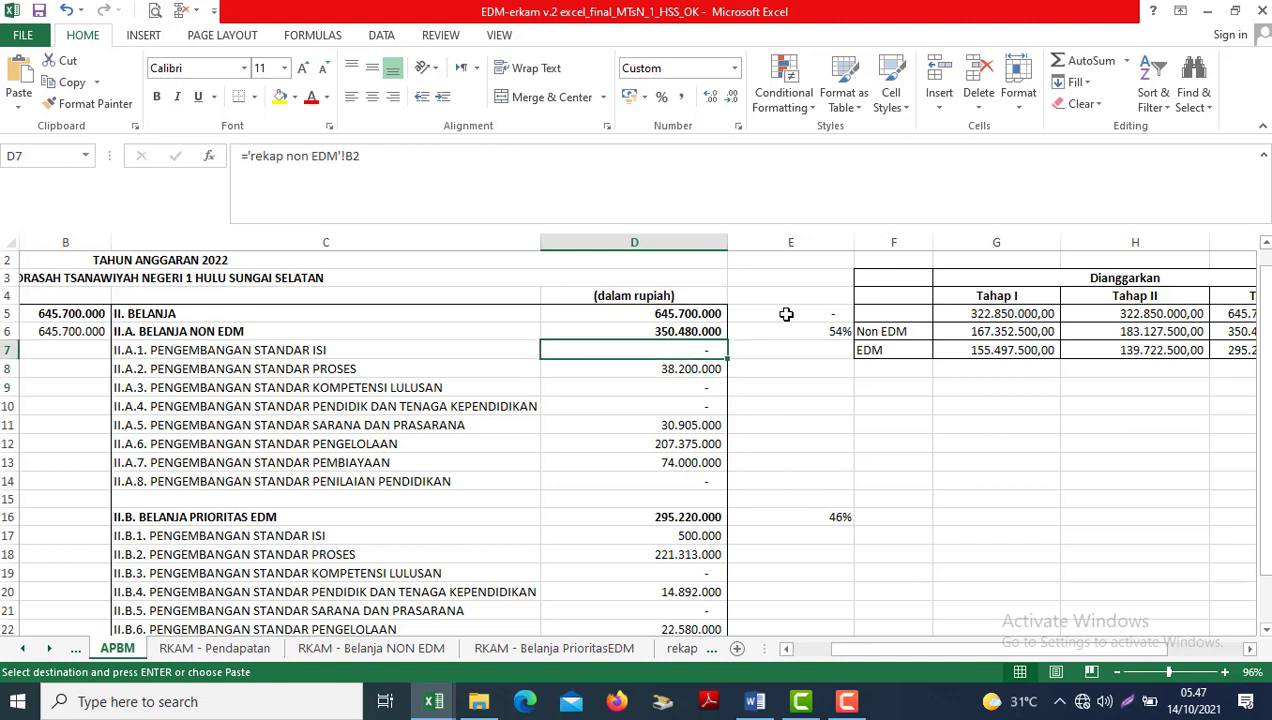
key(Down)
key(Down)
key(Left)
key(Up)
key(Up)
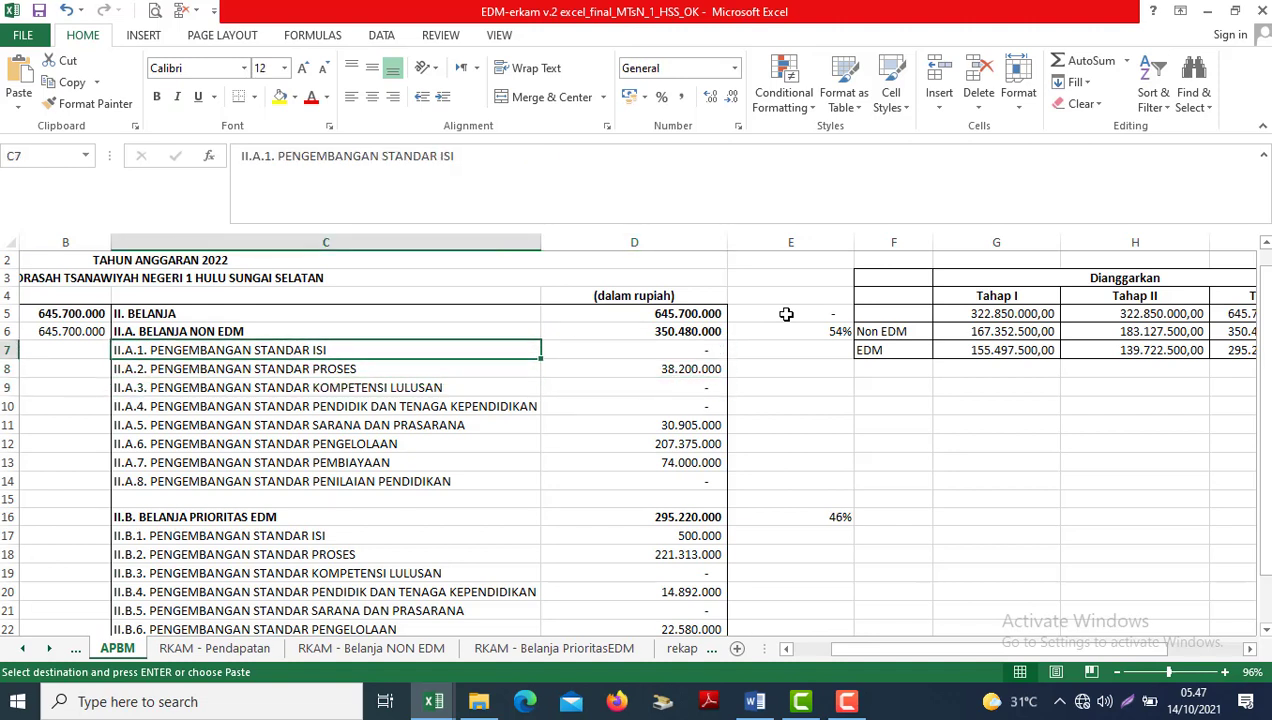
key(Right)
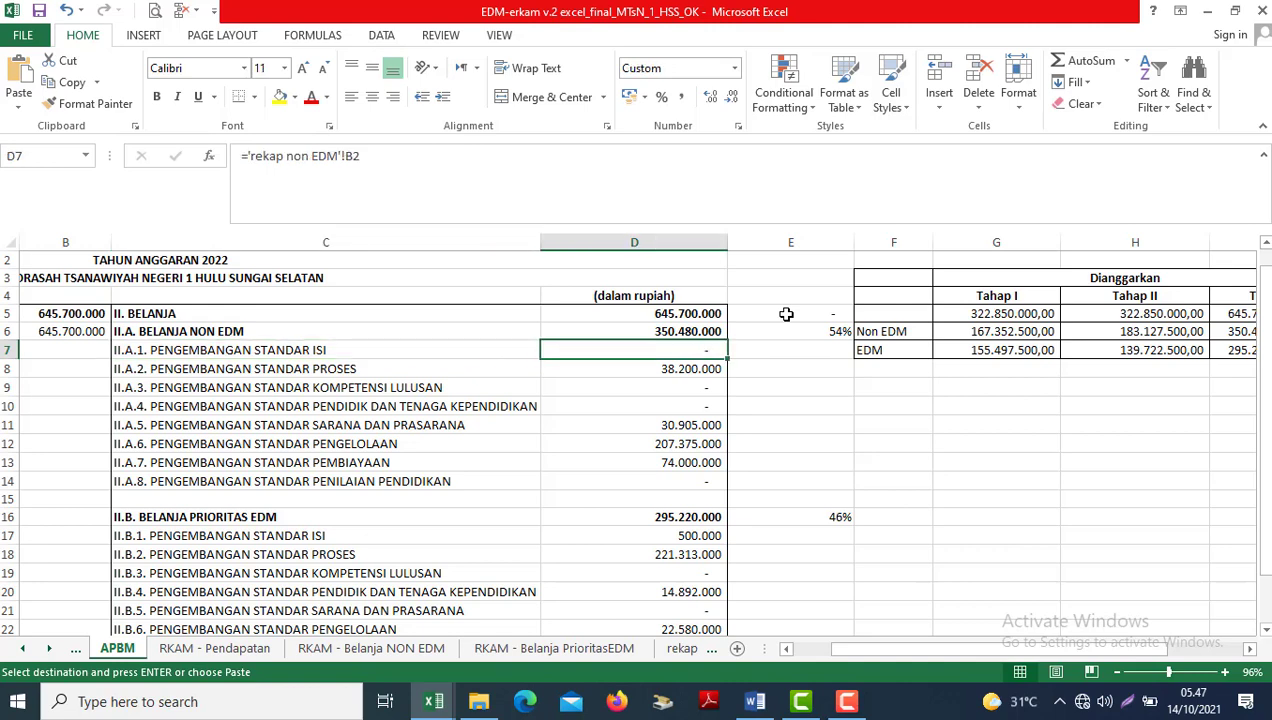
key(Down)
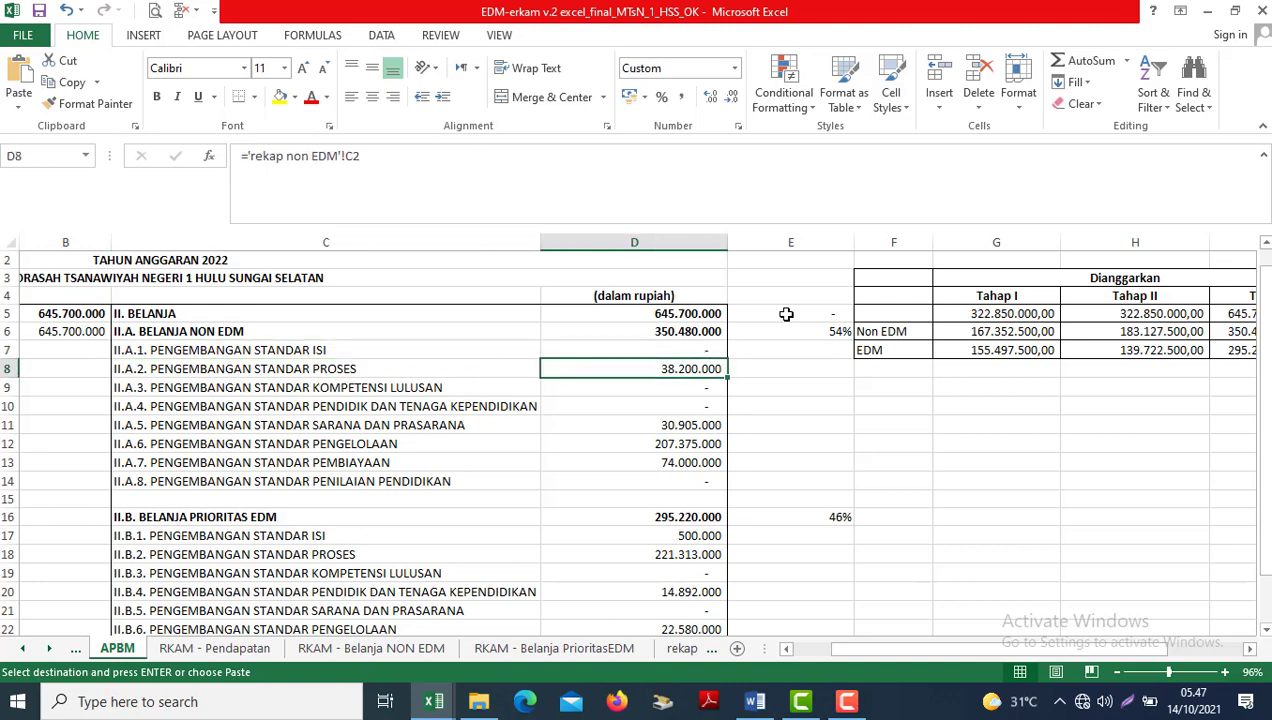
Check the remaining Belanja Non EDM amounts and the Belanja Prioritas EDM amounts down column D of APBM.
key(Down)
key(Down)
key(Down)
key(Down)
key(Down)
key(Down)
key(Down)
key(Down)
key(Down)
key(Down)
key(Down)
key(Down)
key(Down)
key(Down)
key(Down)
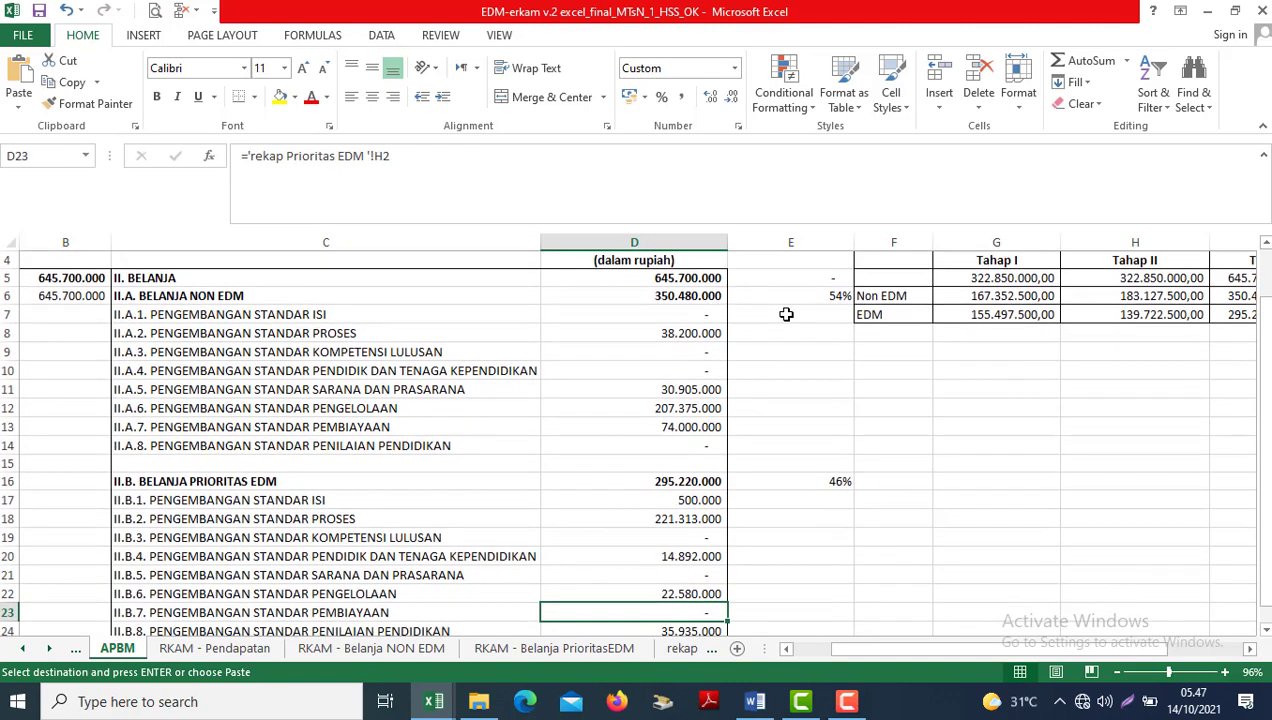
key(Down)
key(Down)
Look over the Dianggarkan and Belum Dianggarkan table and check the Pendapatan minus Belanja formula in E5.
key(Up)
key(Up)
key(Up)
key(Up)
key(Up)
key(Up)
key(Up)
key(Up)
key(Up)
key(Up)
key(Up)
key(Up)
key(Up)
key(Up)
key(Up)
key(Up)
key(Up)
key(Up)
key(Up)
key(Up)
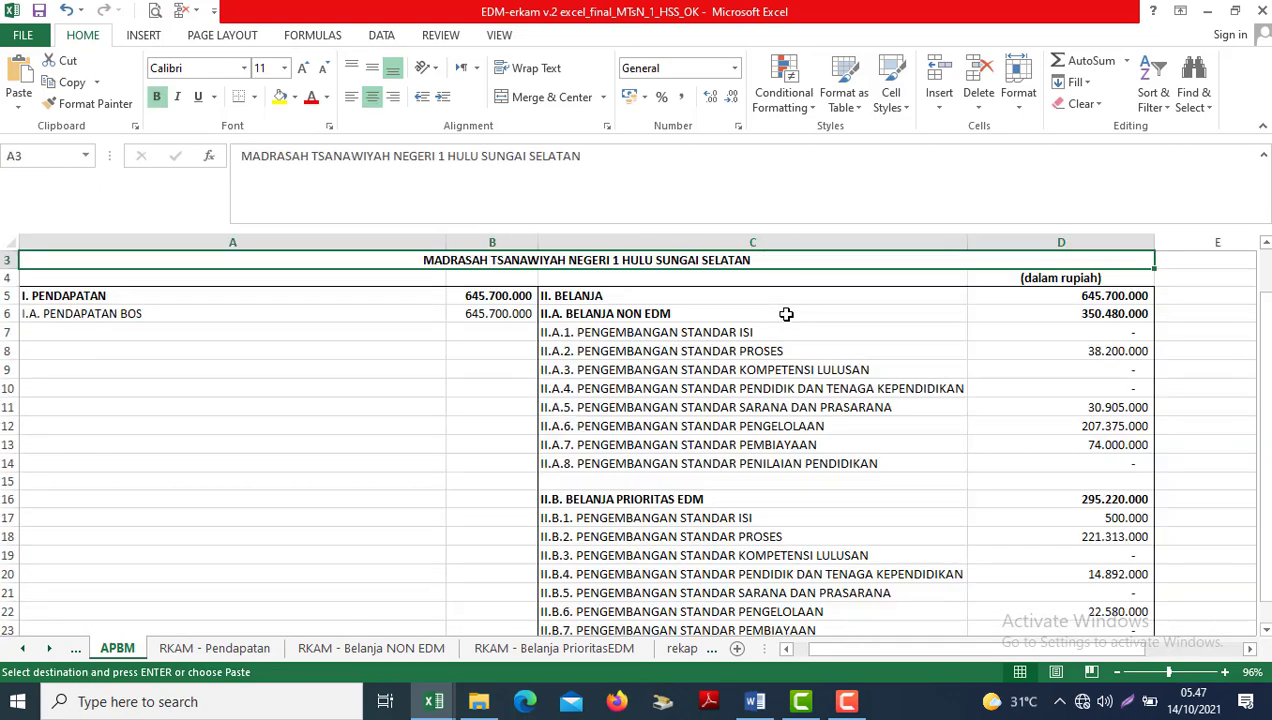
key(Up)
key(Right)
key(Right)
key(Right)
key(Right)
key(Right)
key(Right)
key(Right)
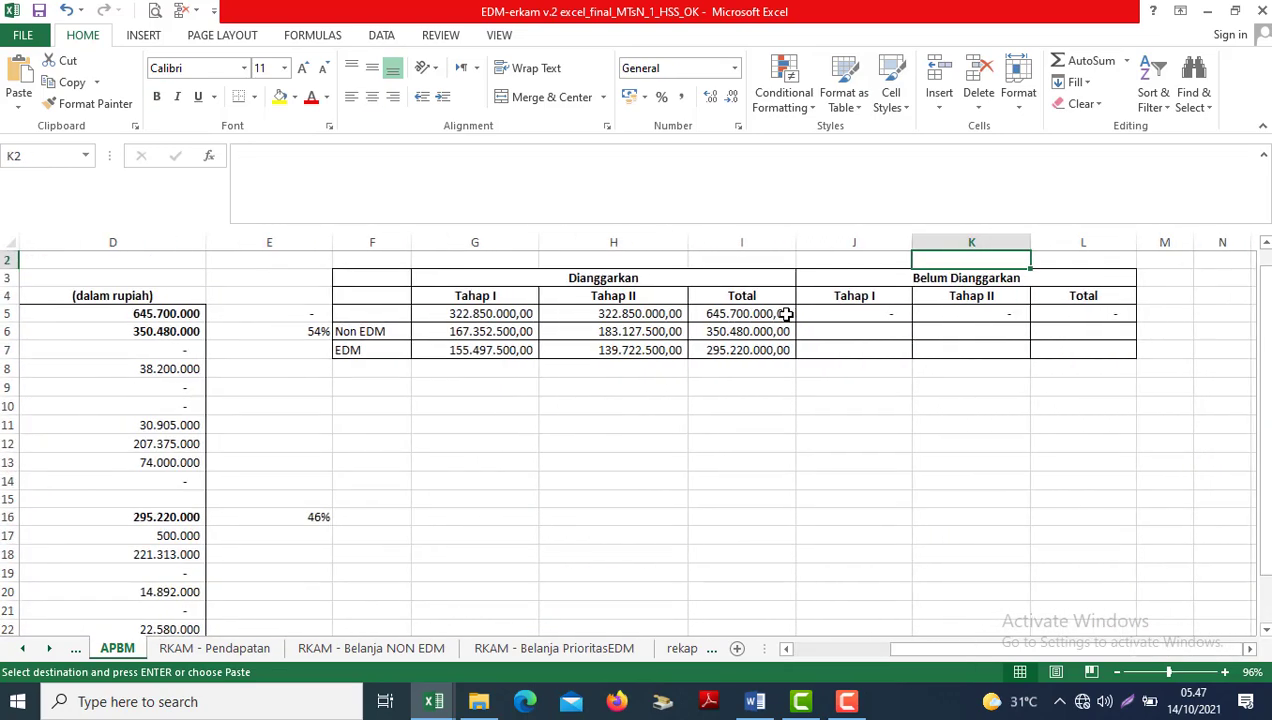
key(Left)
key(Left)
key(Left)
key(Left)
key(Left)
key(Down)
key(Down)
key(Left)
key(Down)
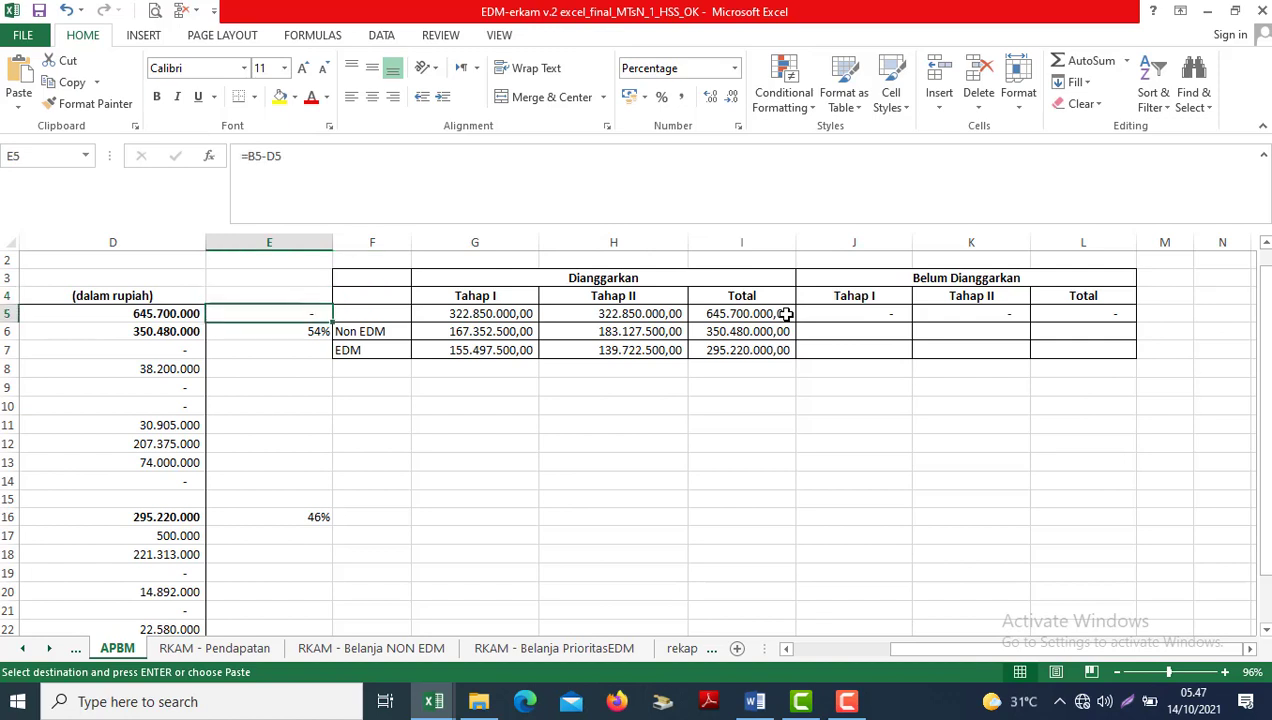
Check the Belum Dianggarkan Tahap II formula in K5 and the Dianggarkan Total formula in I5.
key(Right)
key(Right)
key(Right)
key(Right)
key(Right)
key(Right)
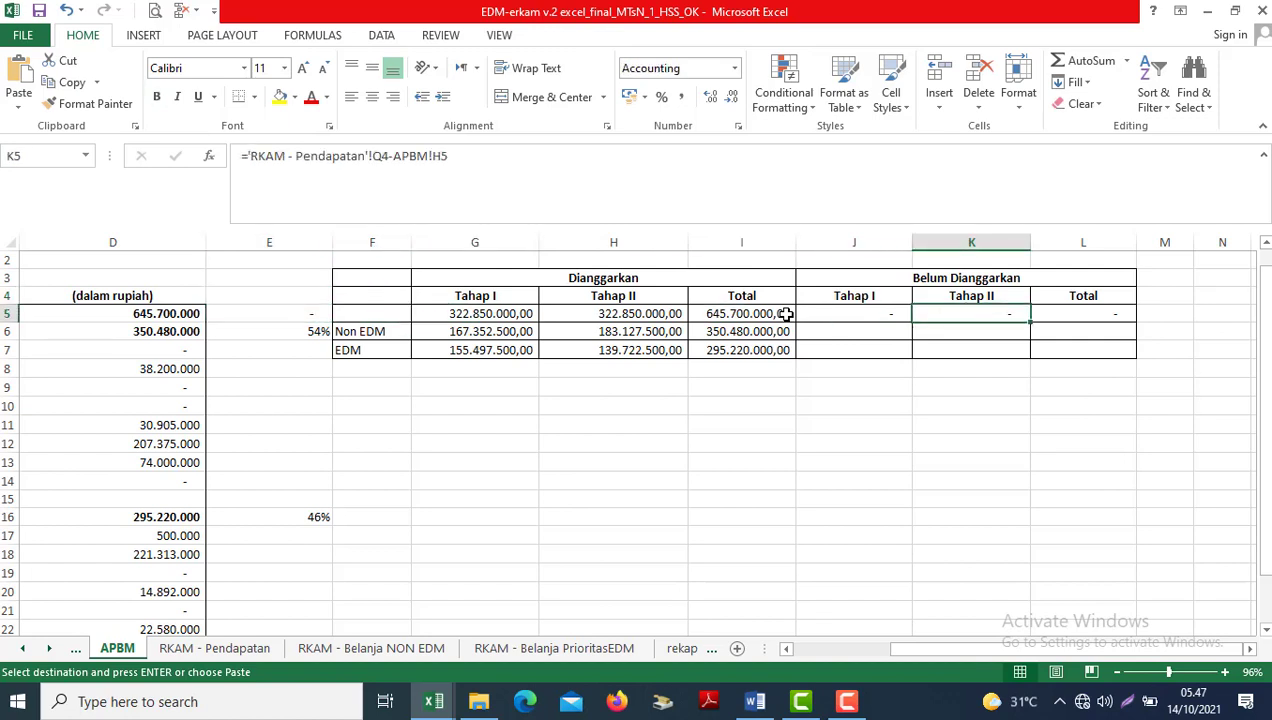
key(Left)
key(Left)
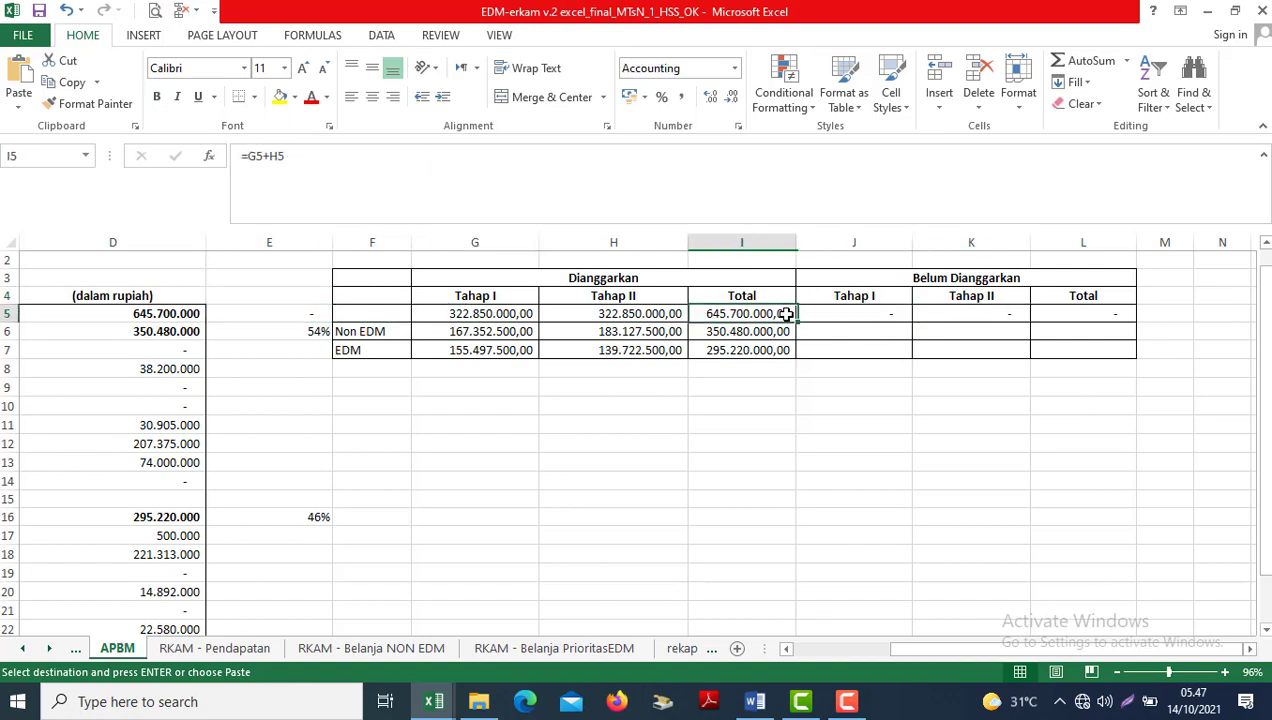
key(Left)
Check the Pendapatan BOS link in B6, the Non EDM percentage formula in E6 and the subtotal in D6.
key(Home)
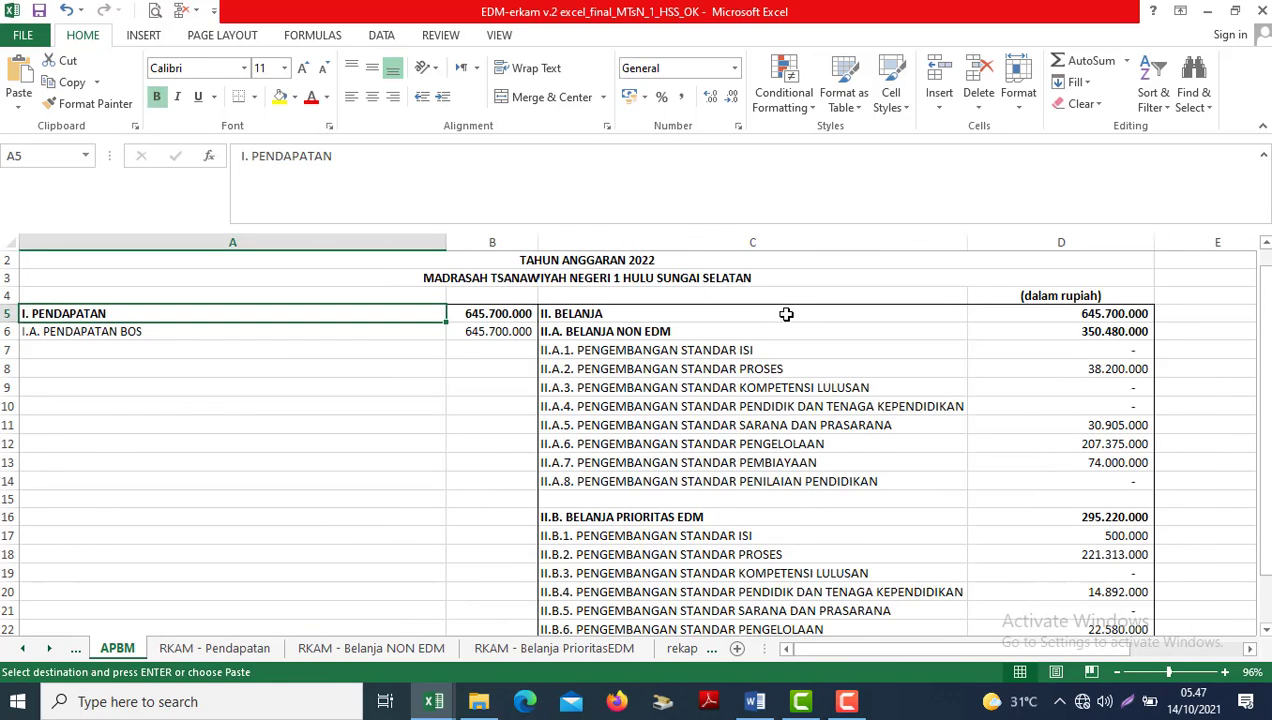
key(Right)
key(Down)
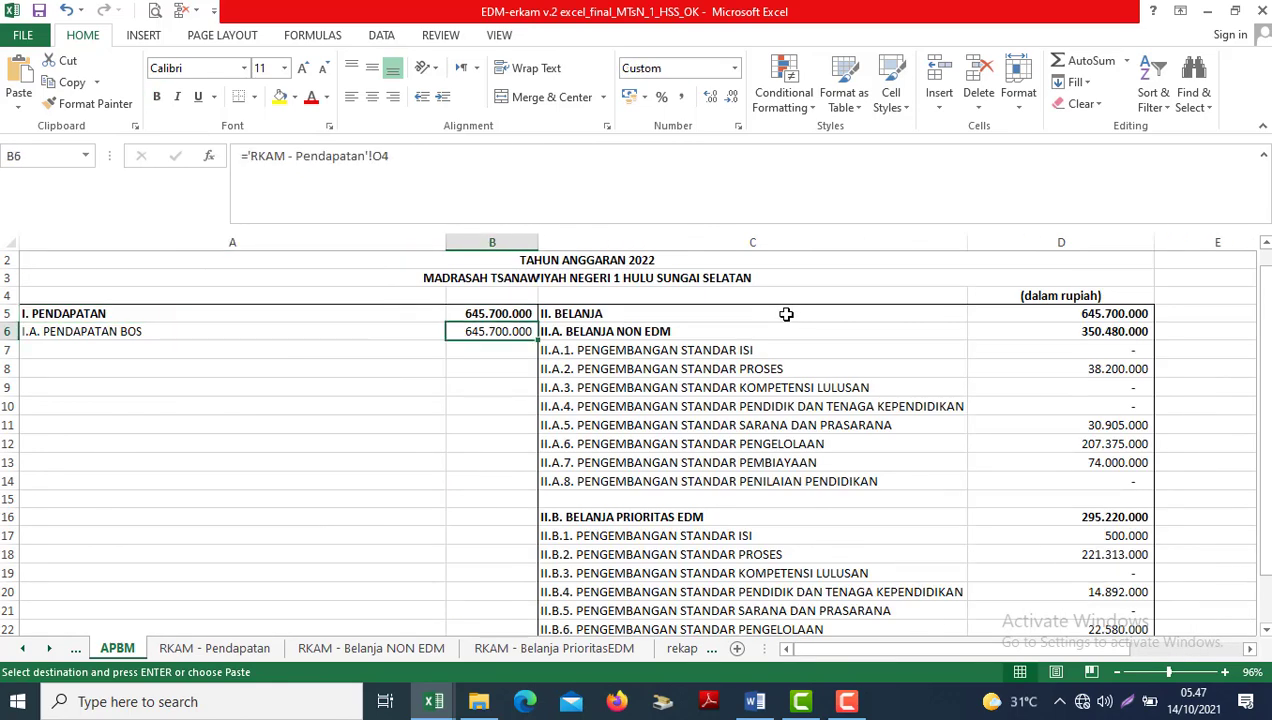
key(Right)
key(Right)
key(Right)
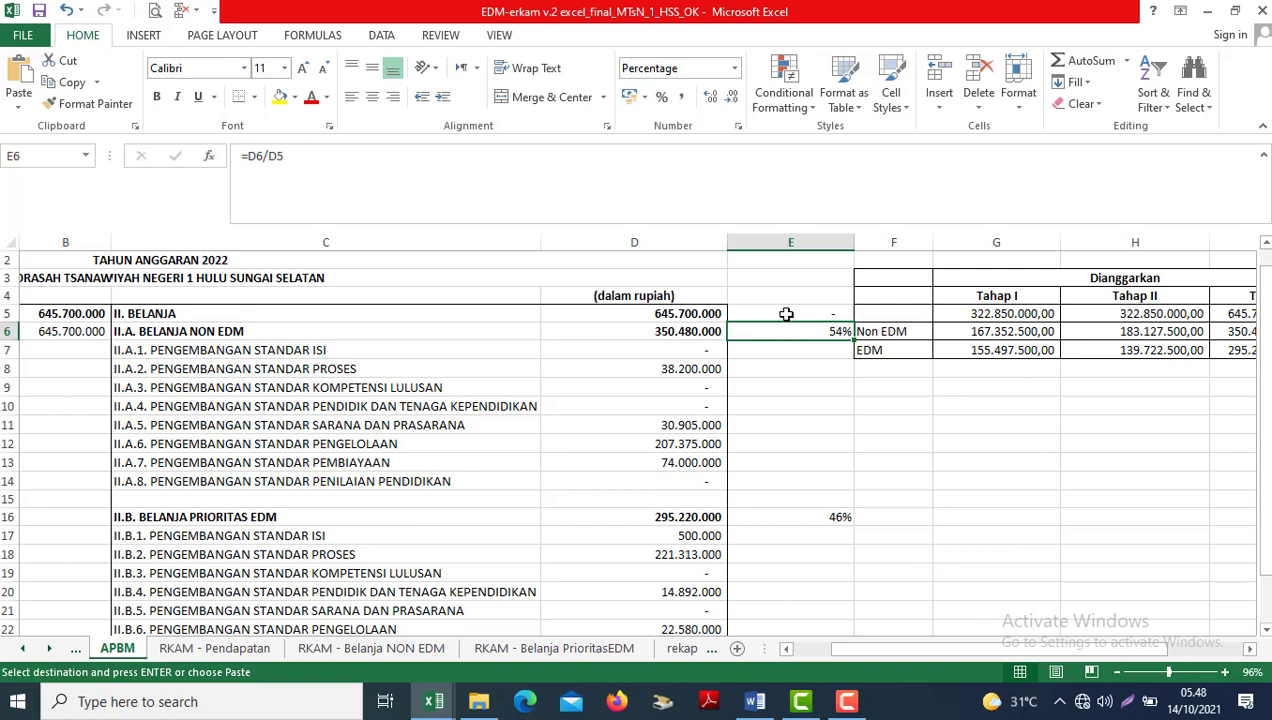
key(Left)
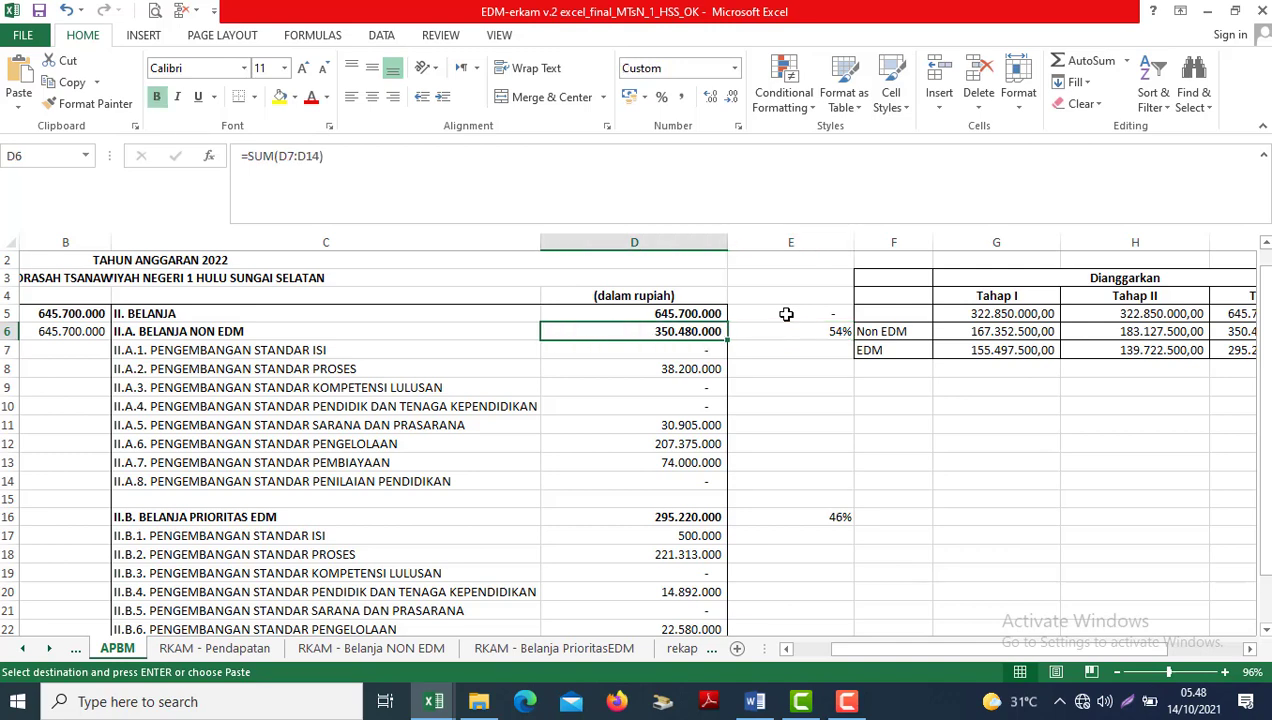
key(Left)
key(Left)
key(Left)
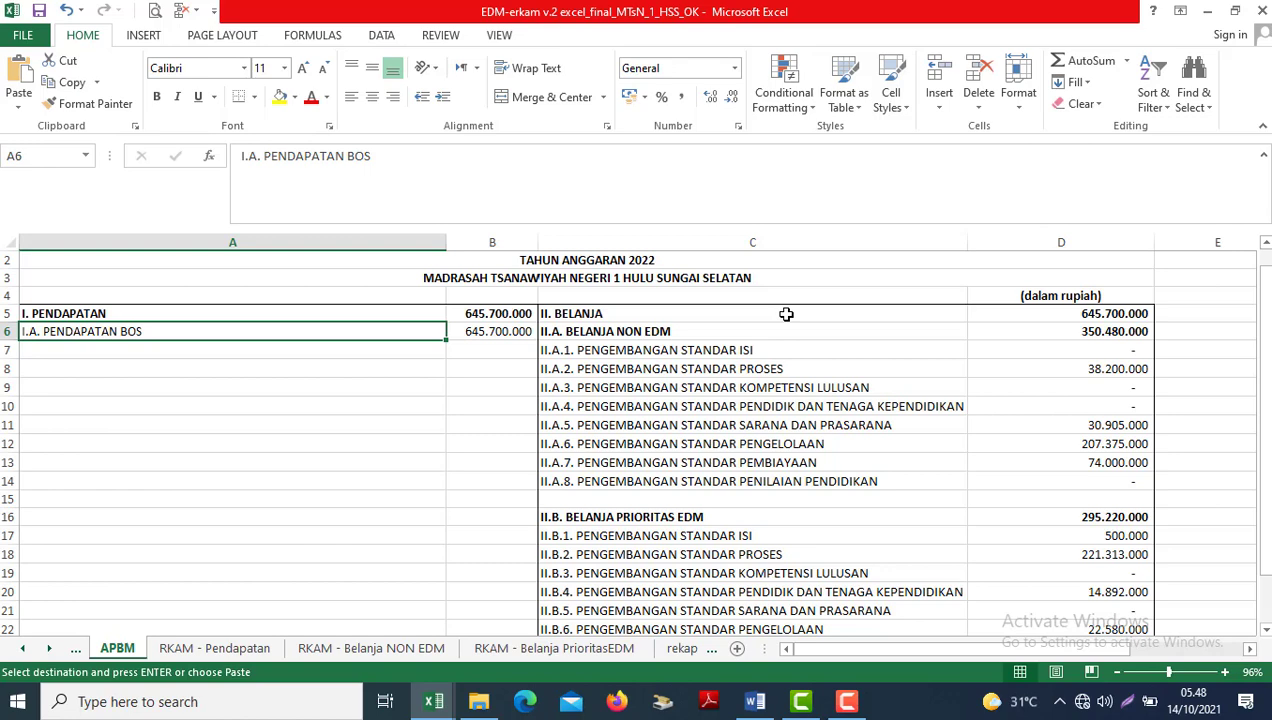
key(Right)
key(Right)
key(Right)
key(Right)
key(Right)
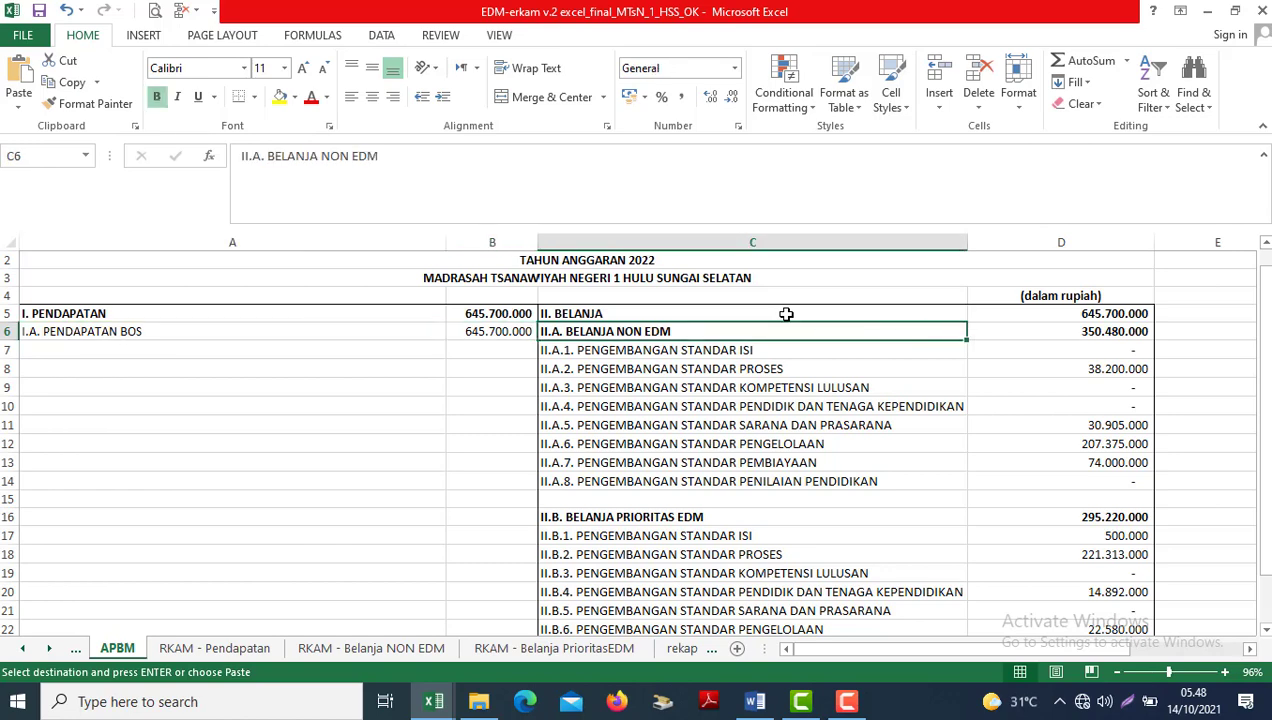
key(Left)
key(Left)
key(Left)
key(Left)
key(Left)
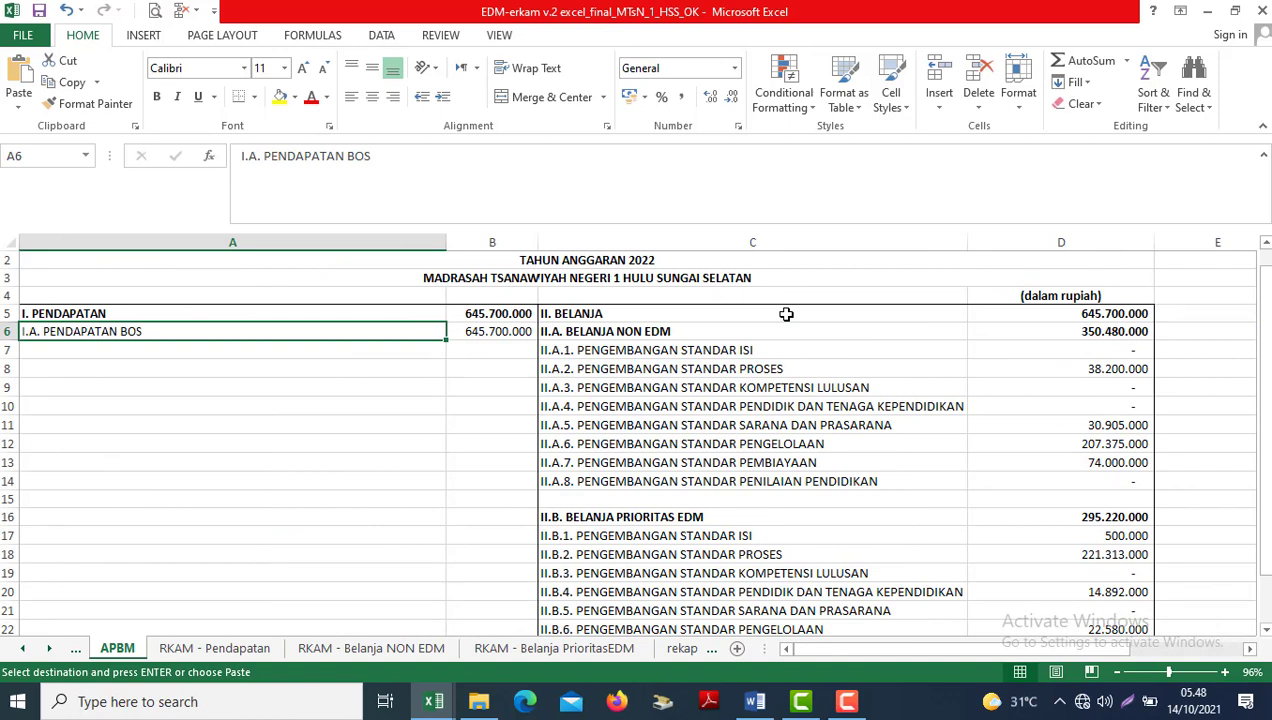
click(847, 701)
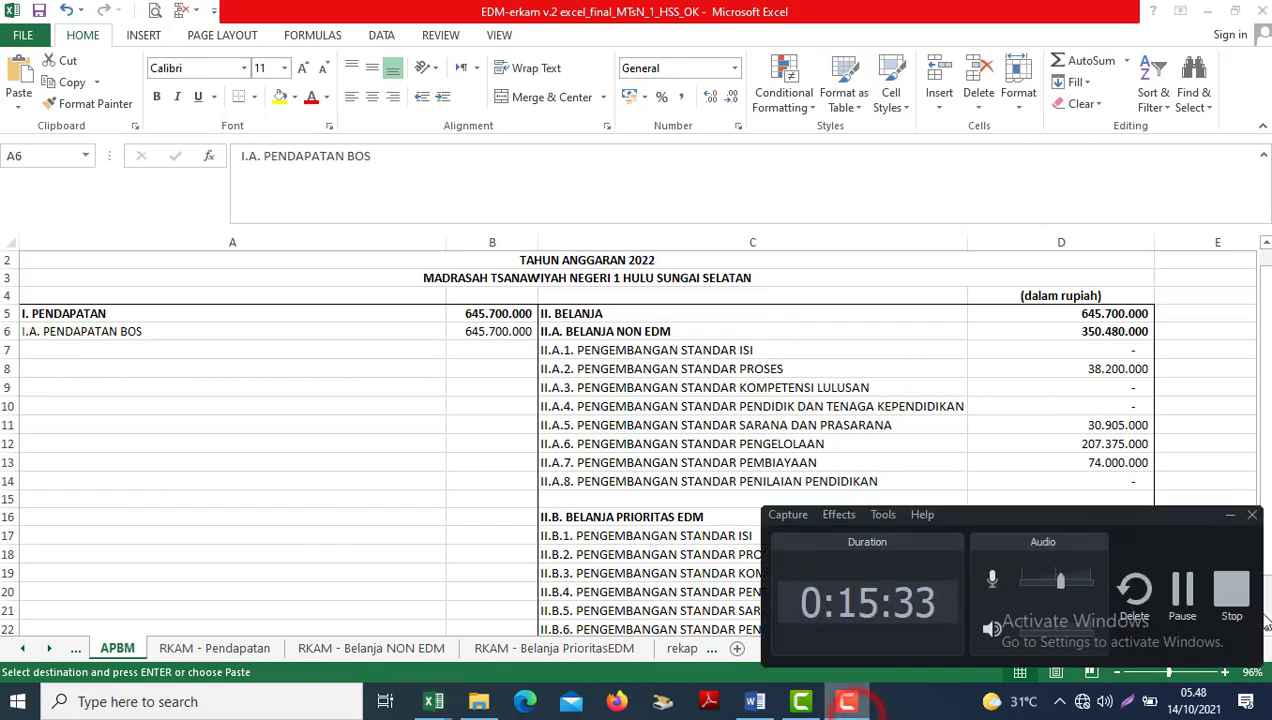